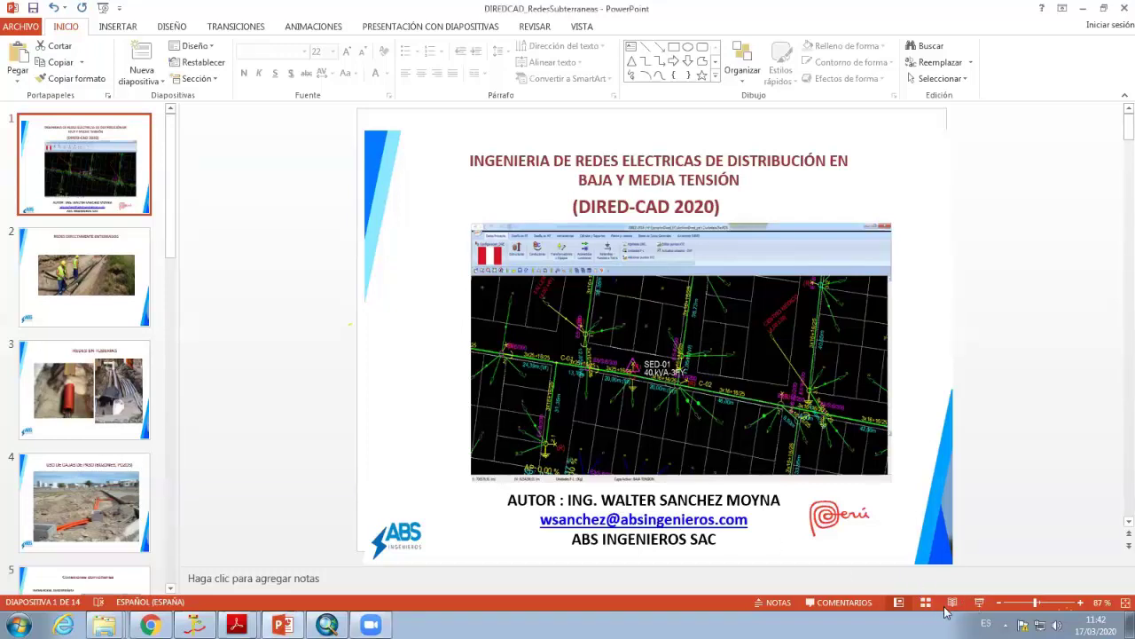
Start the slide show from slide 1 and reach the REDES DIRECTAMENTE ENTERRADOS trench-photo slide
{"action": "left_click", "coordinate": [979, 603]}
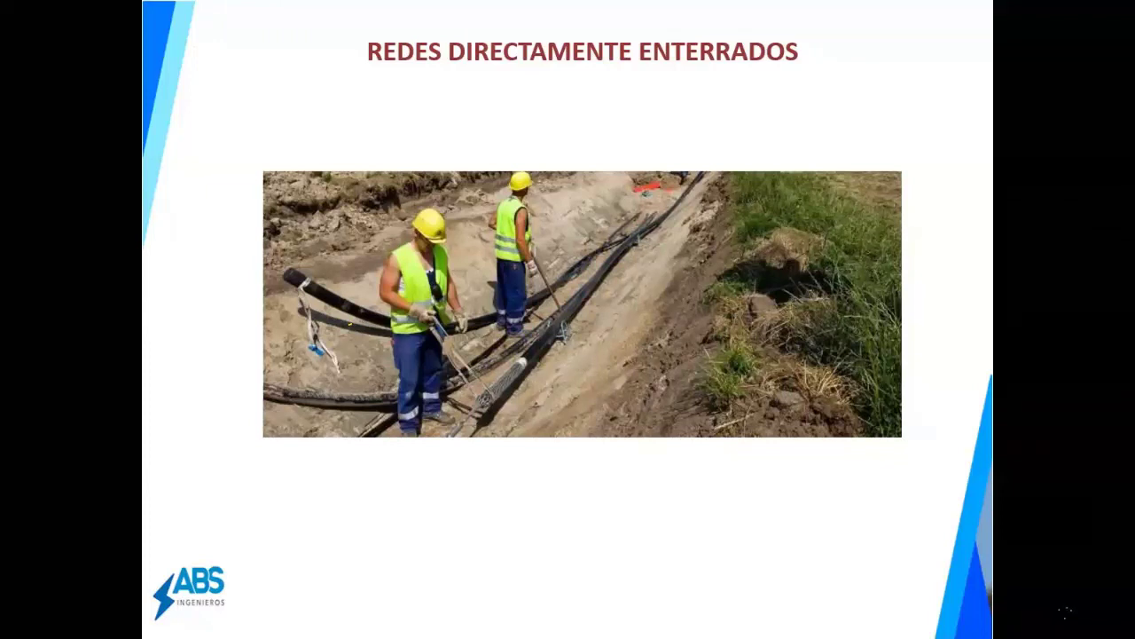
Step past REDES EN TUBERIAS, briefly going back, to the USO DE CAJAS DE PASO slide
{"action": "key", "text": "Right"}
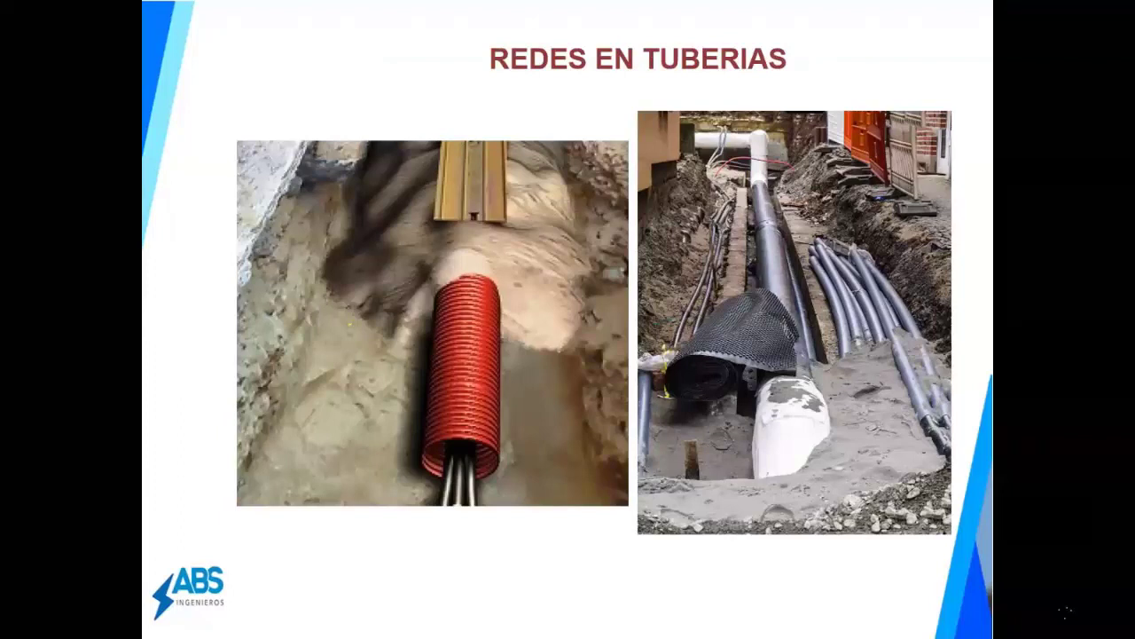
{"action": "key", "text": "Left"}
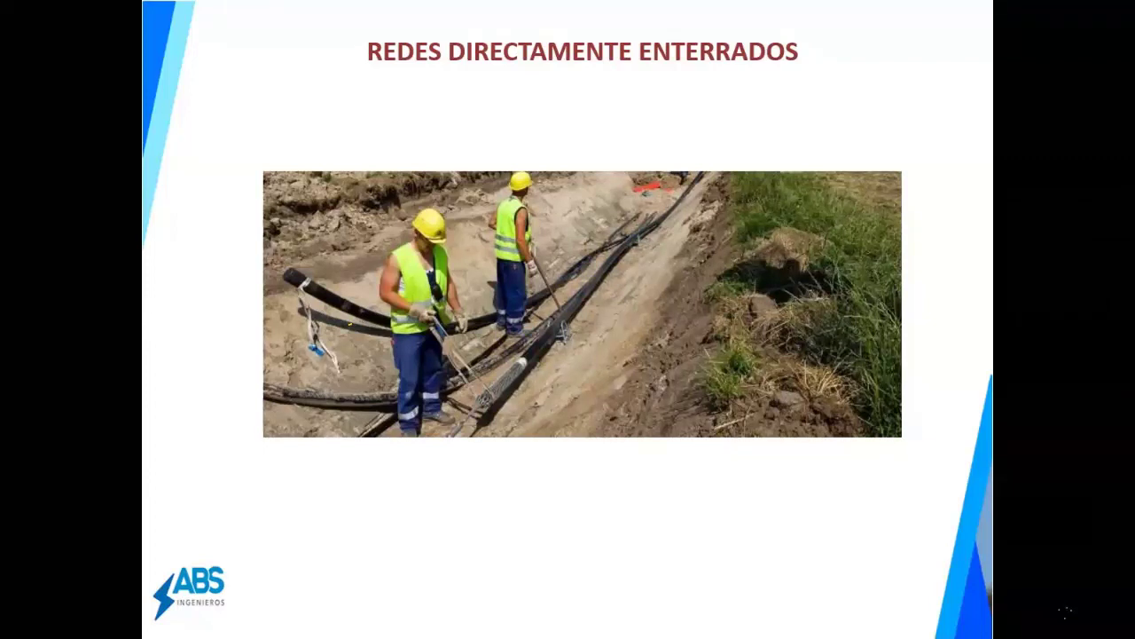
{"action": "key", "text": "Right"}
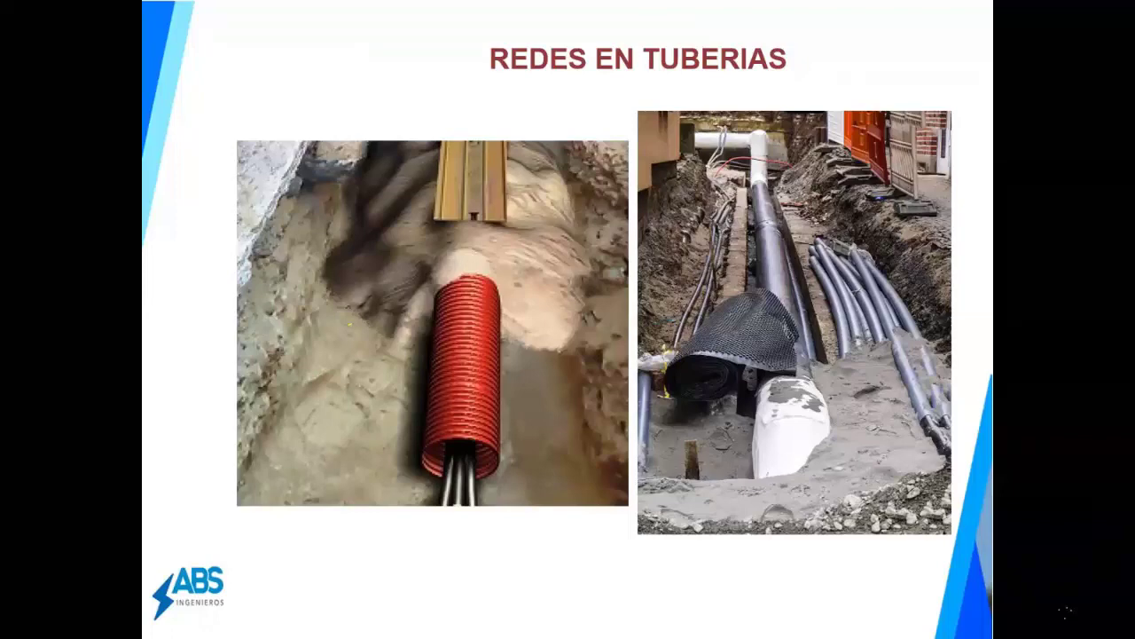
{"action": "key", "text": "Right"}
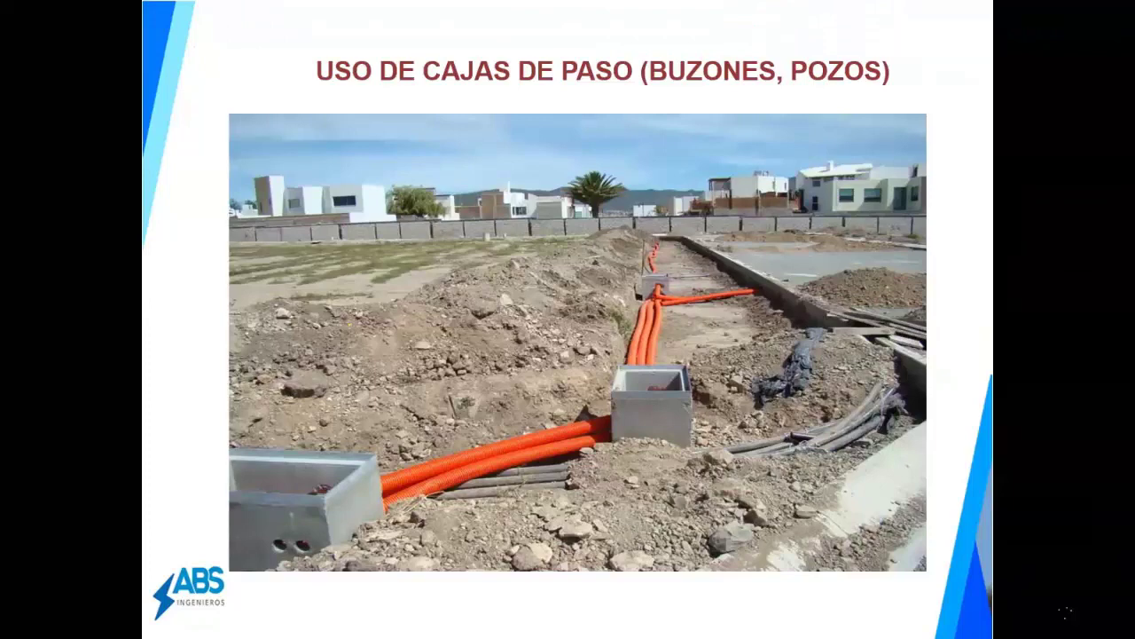
{"action": "key", "text": "Left"}
{"action": "key", "text": "Left"}
Advance to the Conexiones domiciliarias slide with the service-connection diagram and meter-pit photo
{"action": "left_click", "coordinate": [648, 382]}
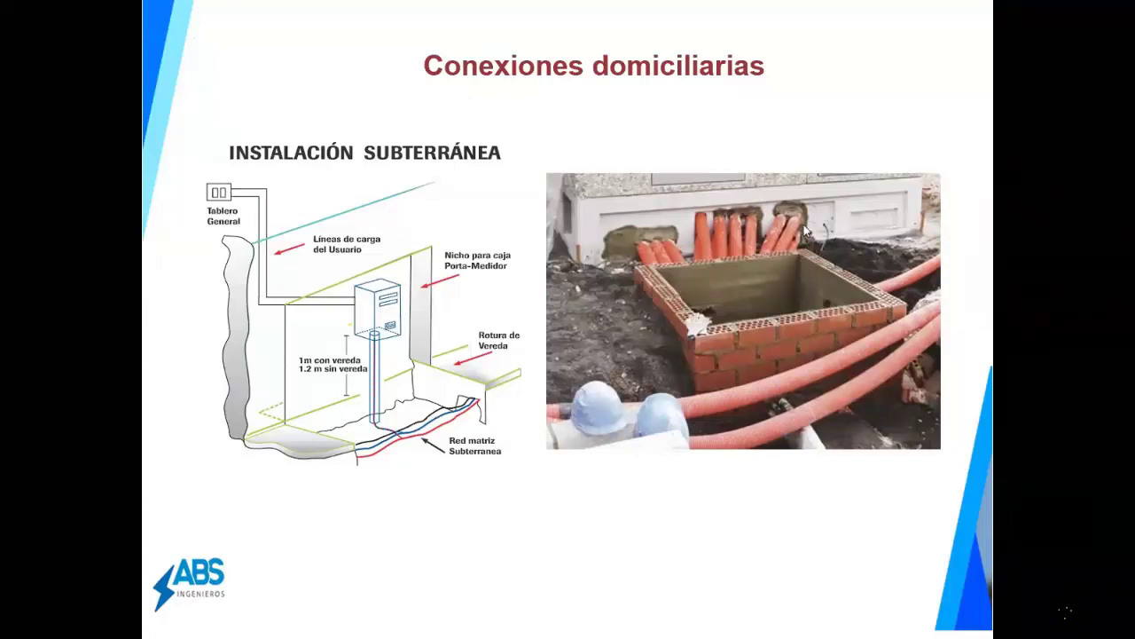
{"action": "left_click", "coordinate": [794, 298]}
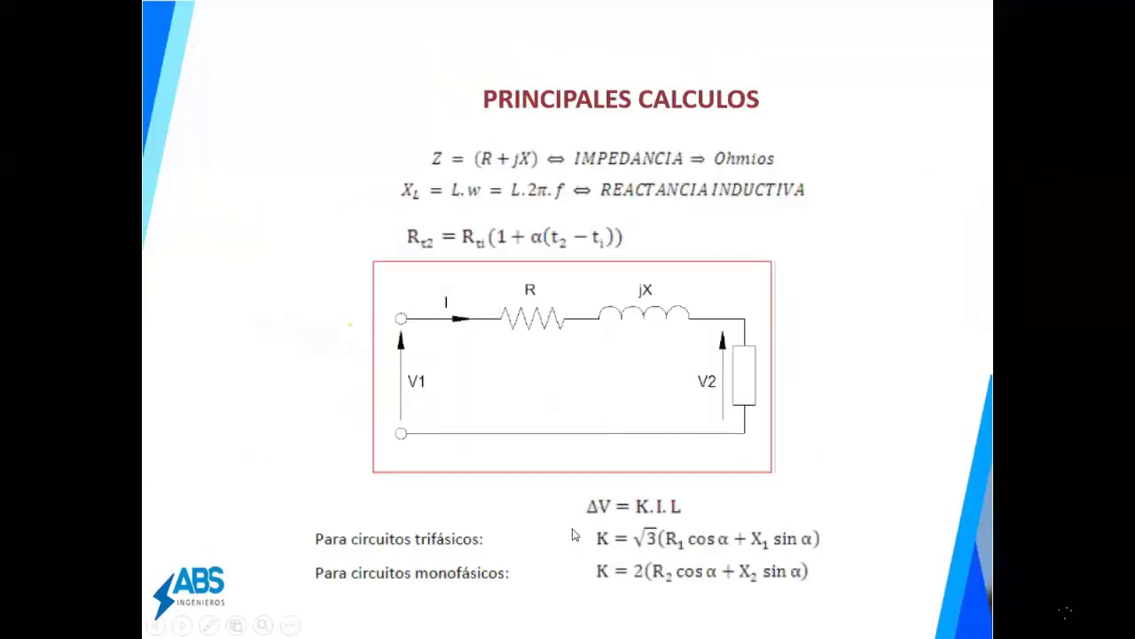
{"action": "key", "text": "Left"}
{"action": "key", "text": "Left"}
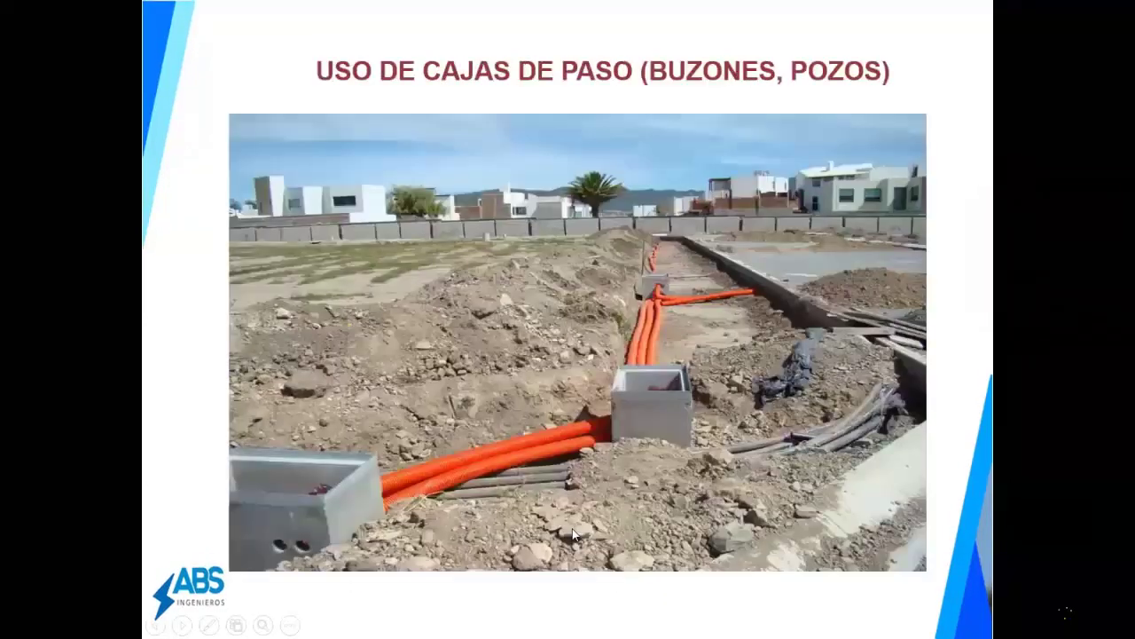
{"action": "key", "text": "Left"}
{"action": "key", "text": "Left"}
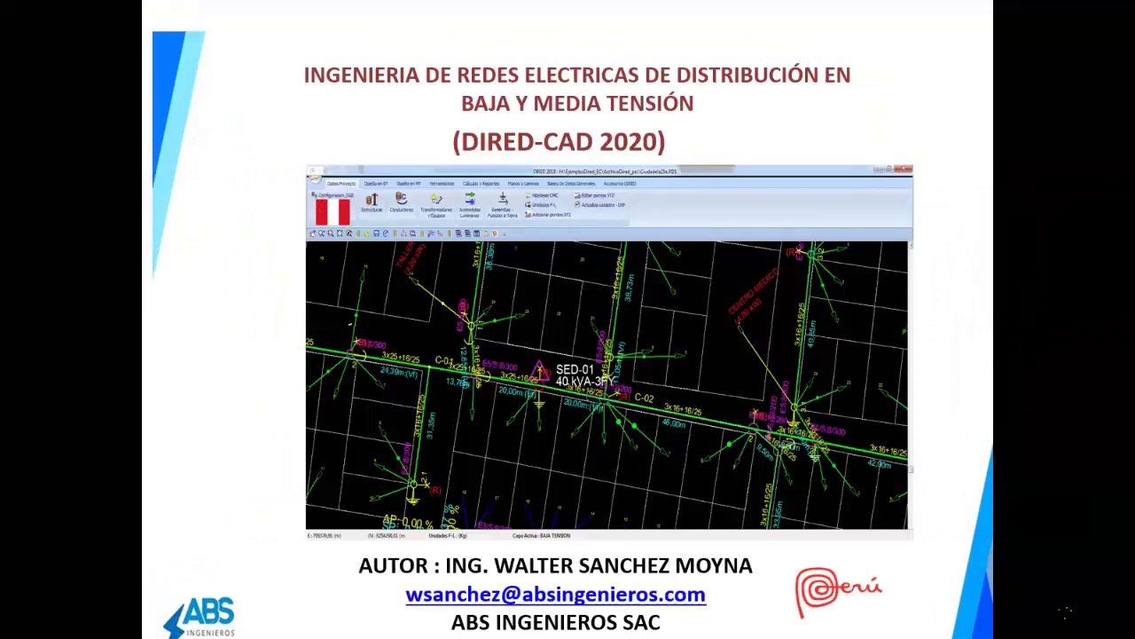
{"action": "key", "text": "Right"}
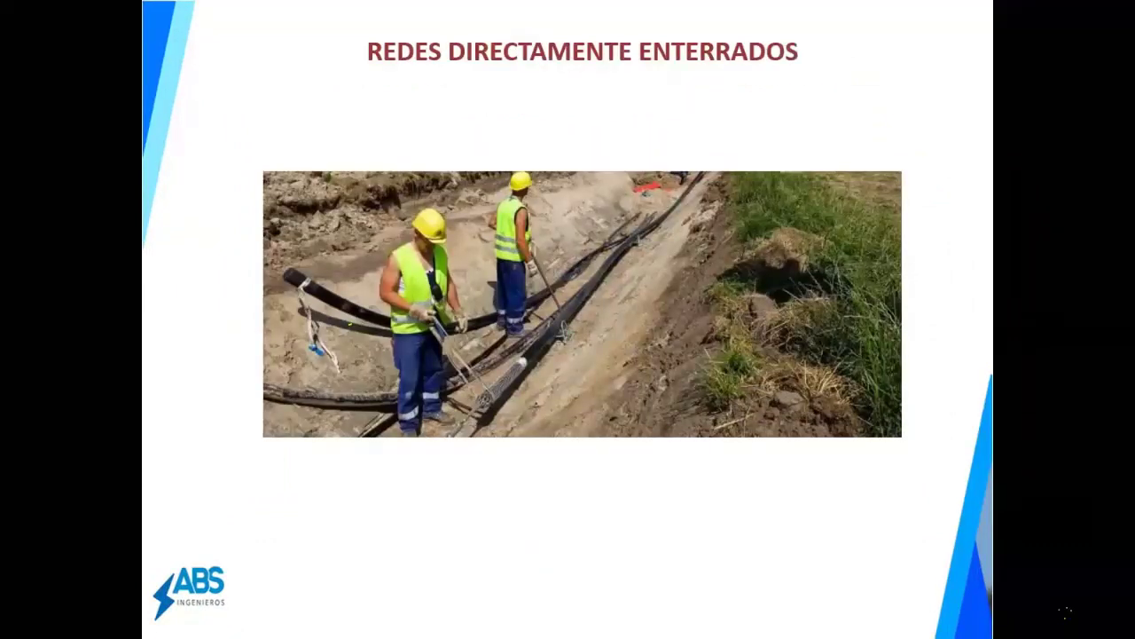
{"action": "key", "text": "Right"}
{"action": "key", "text": "Left"}
{"action": "key", "text": "Right"}
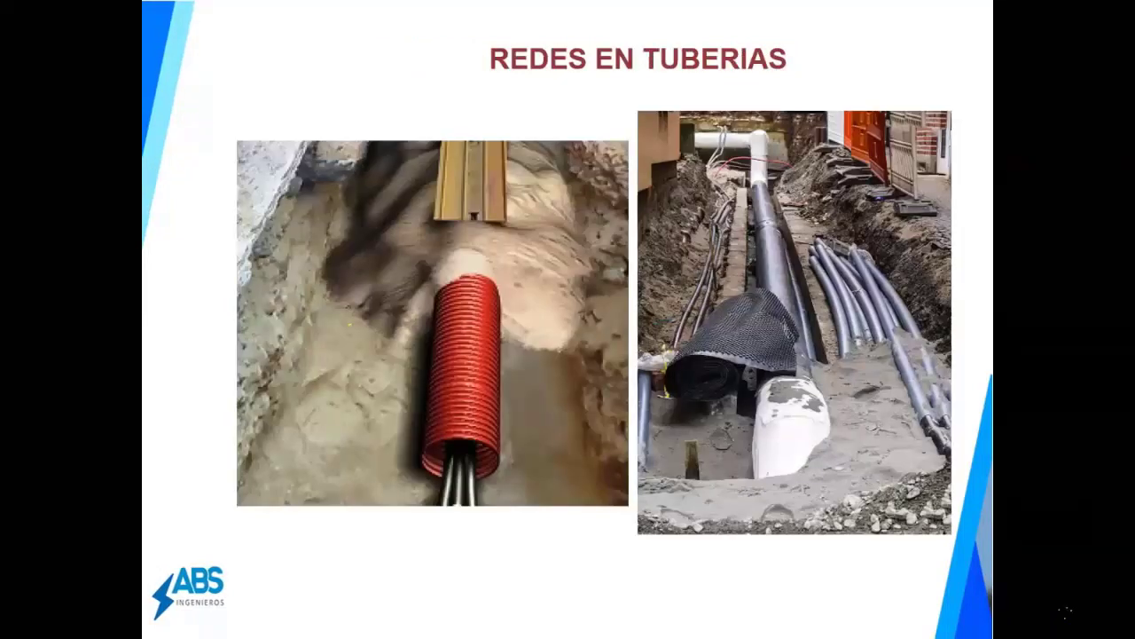
{"action": "key", "text": "Right"}
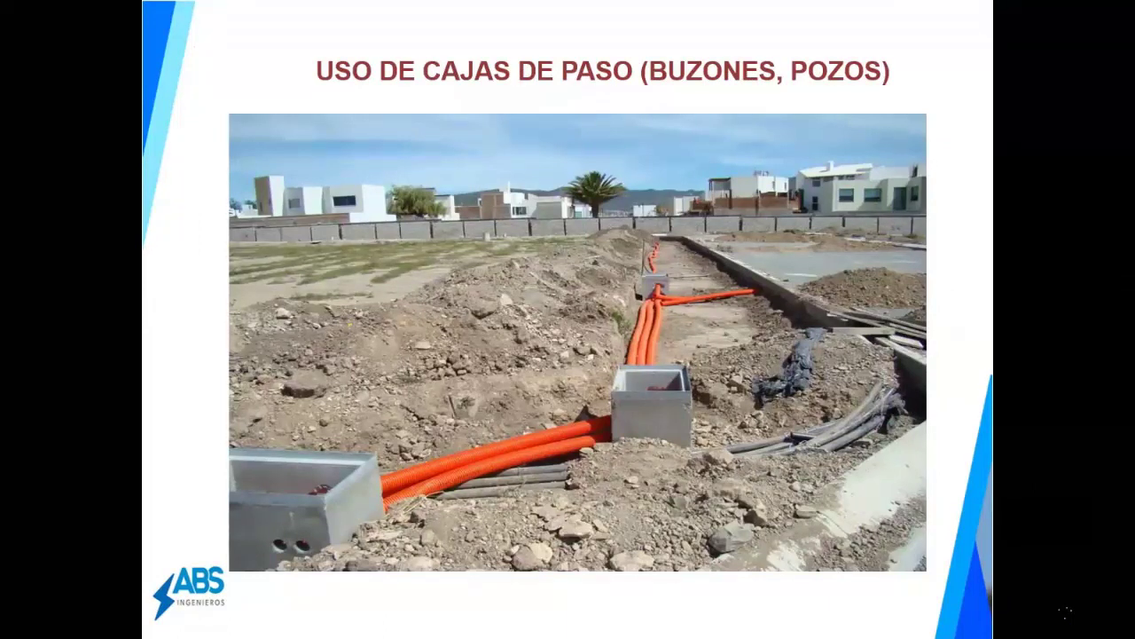
{"action": "key", "text": "Right"}
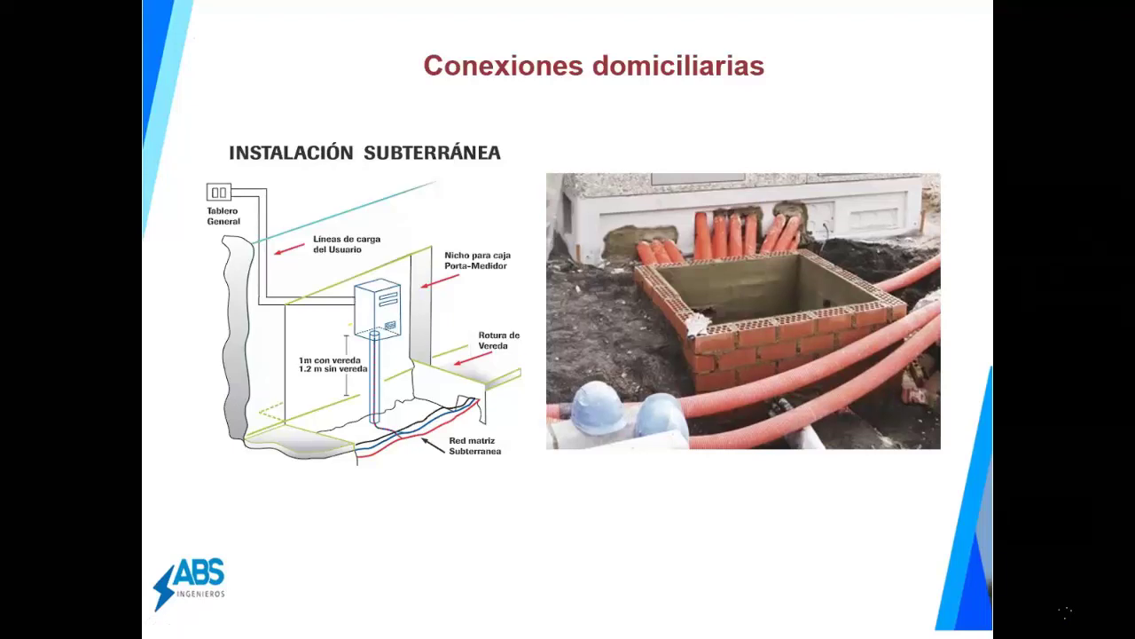
Advance to the PRINCIPALES CALCULOS slide with impedance and voltage-drop formulas
{"action": "key", "text": "Right"}
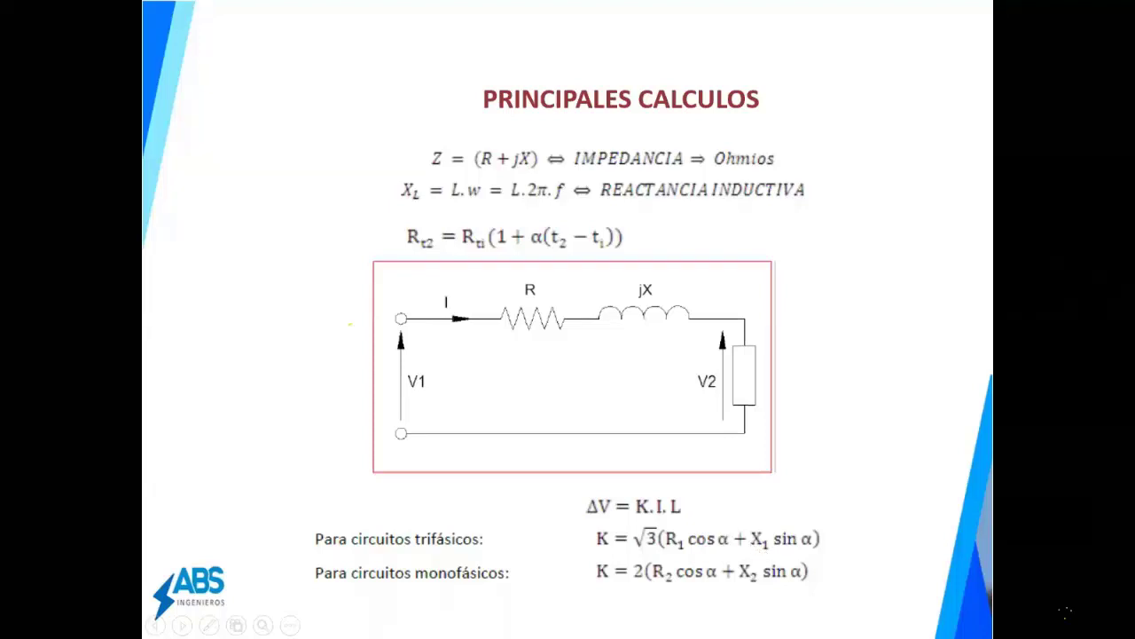
Flip through the earlier slides to the USO DE CAJAS DE PASO junction-box photo slide
{"action": "key", "text": "Right"}
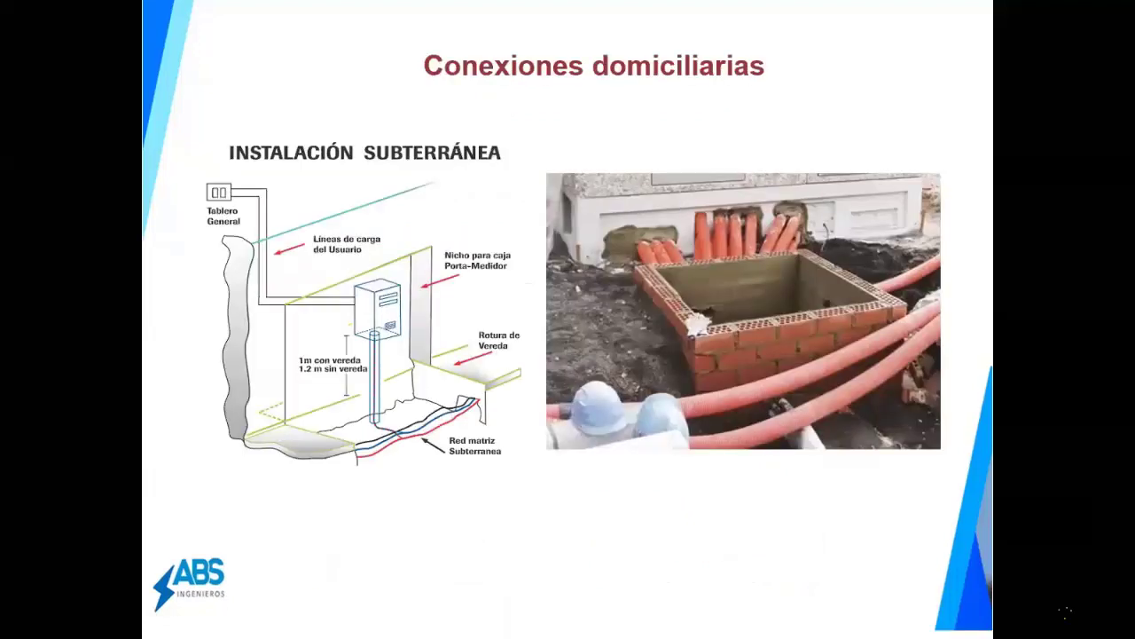
{"action": "key", "text": "Right"}
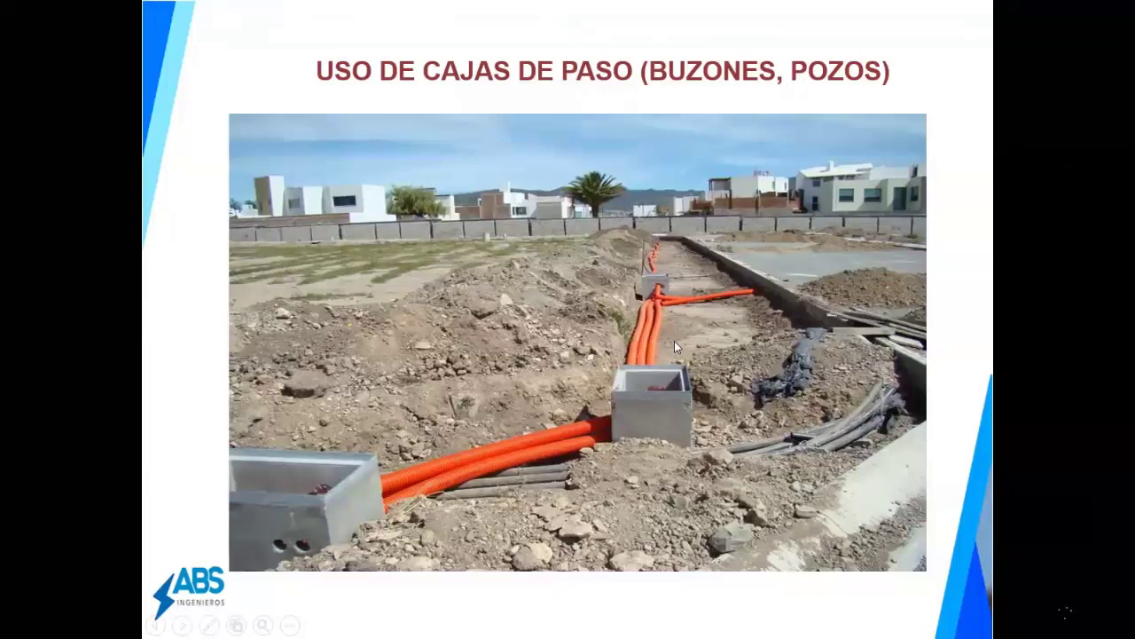
{"action": "key", "text": "Right"}
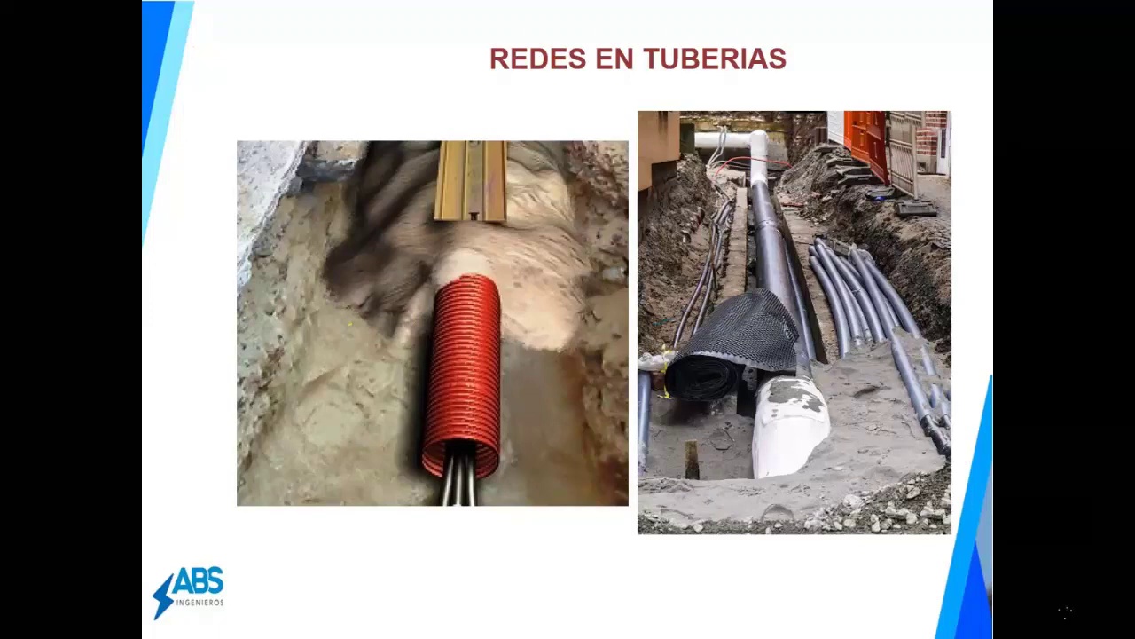
{"action": "key", "text": "Right"}
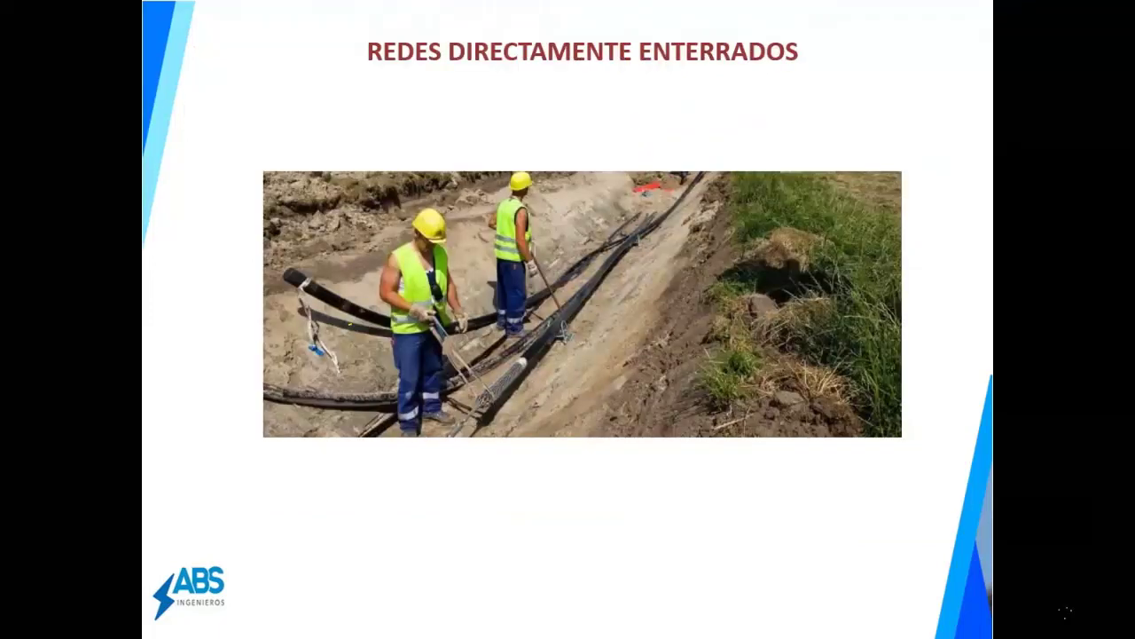
{"action": "key", "text": "Left"}
{"action": "key", "text": "Left"}
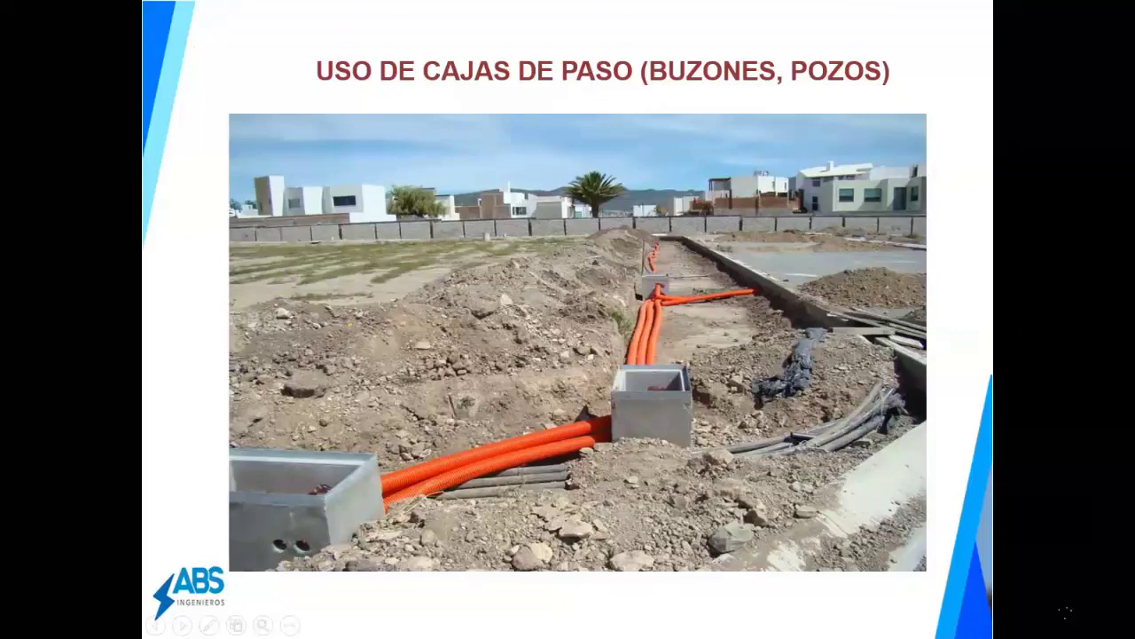
Advance the slideshow back to the PRINCIPALES CALCULOS impedance and R–jX circuit slide
{"action": "key", "text": "Right"}
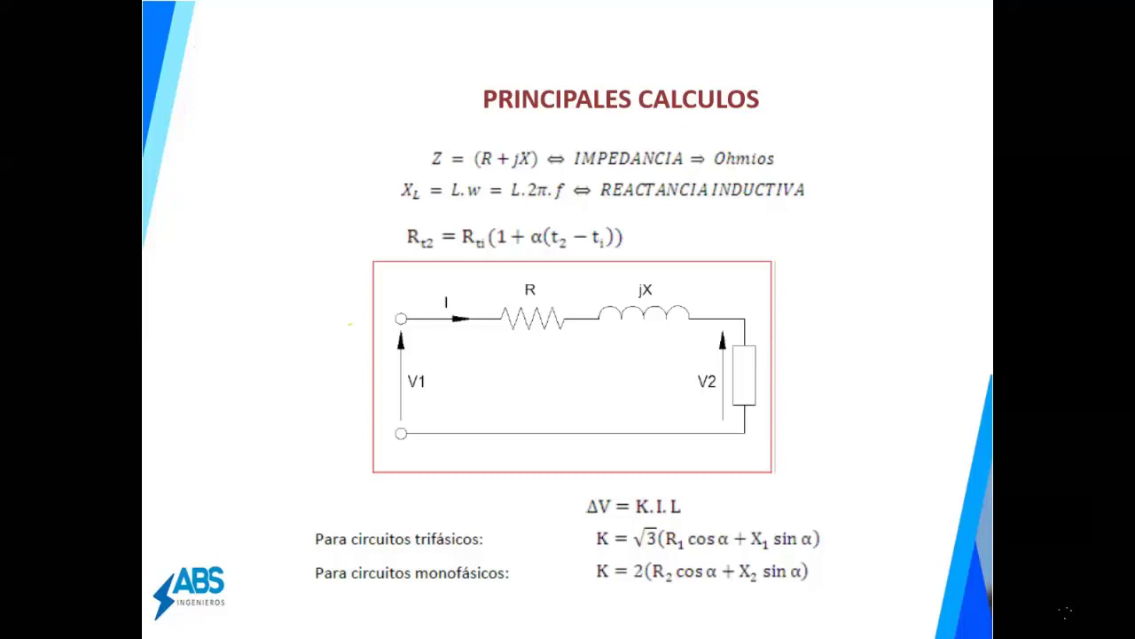
Flip between PRINCIPALES CALCULOS and the underground cable conditions slide, ending on the latter
{"action": "key", "text": "Right"}
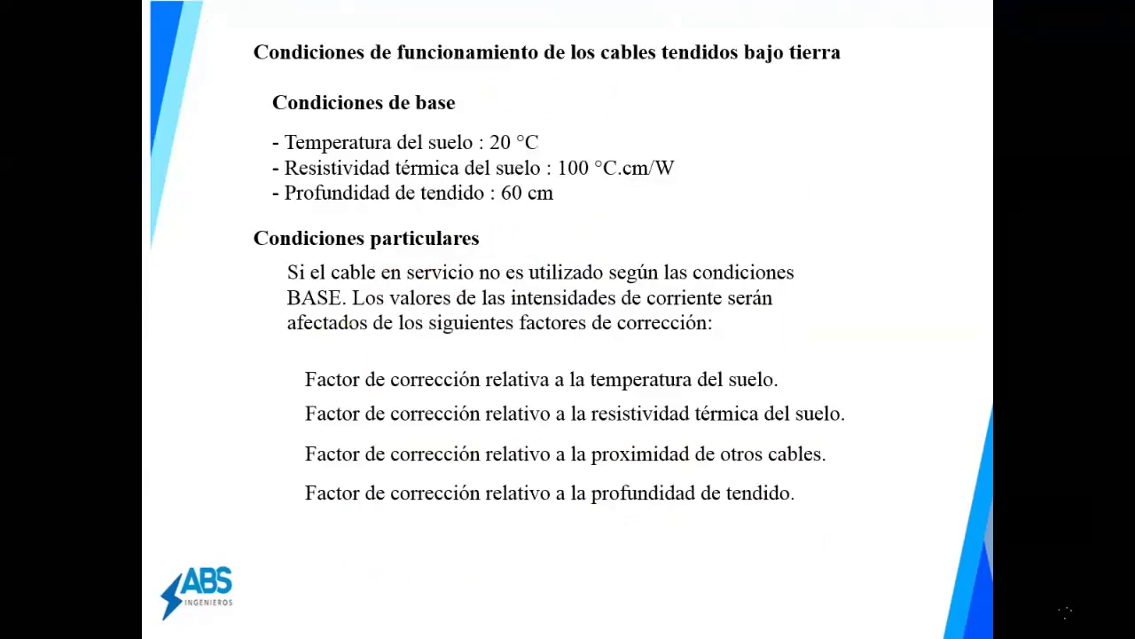
{"action": "key", "text": "Left"}
{"action": "key", "text": "Right"}
{"action": "key", "text": "Left"}
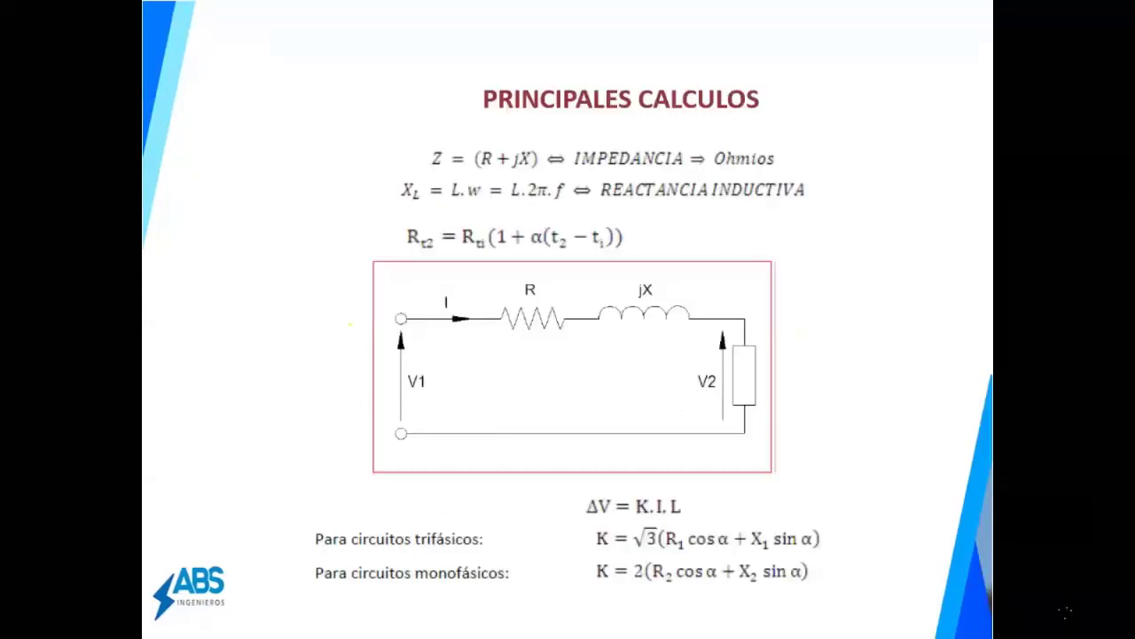
{"action": "key", "text": "Right"}
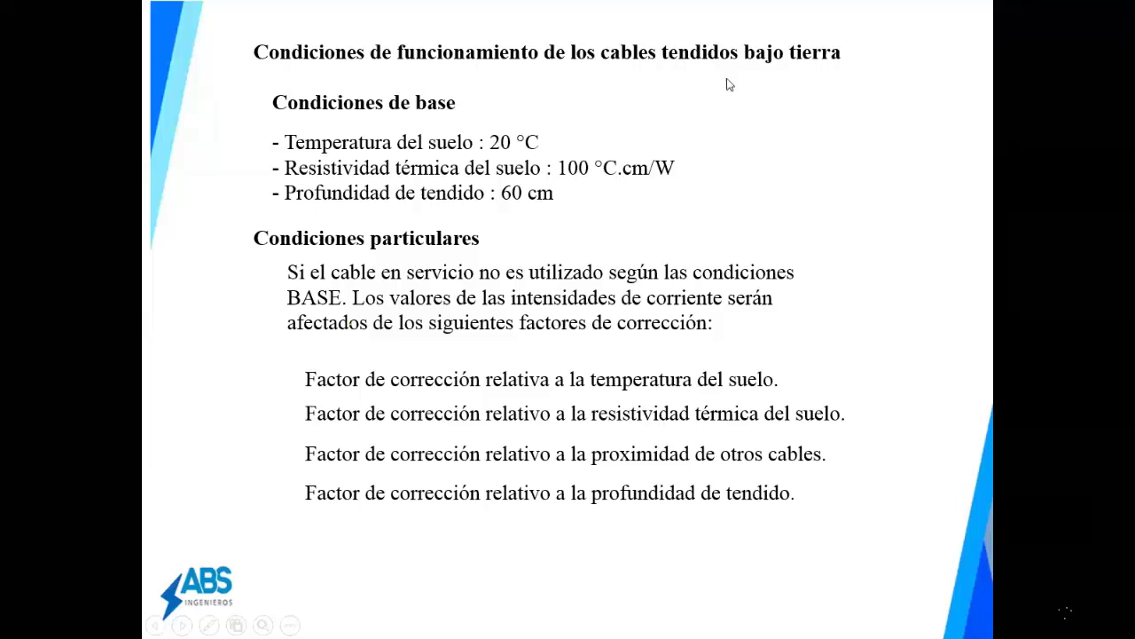
{"action": "left_click", "coordinate": [321, 183]}
{"action": "key", "text": "Left"}
{"action": "key", "text": "Right"}
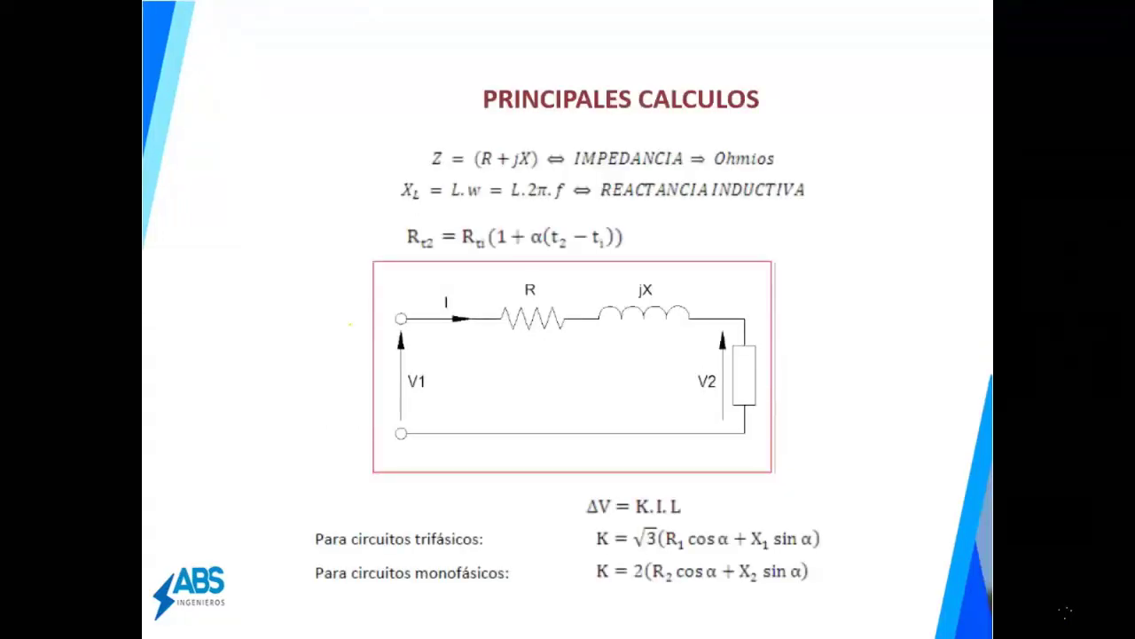
{"action": "key", "text": "Left"}
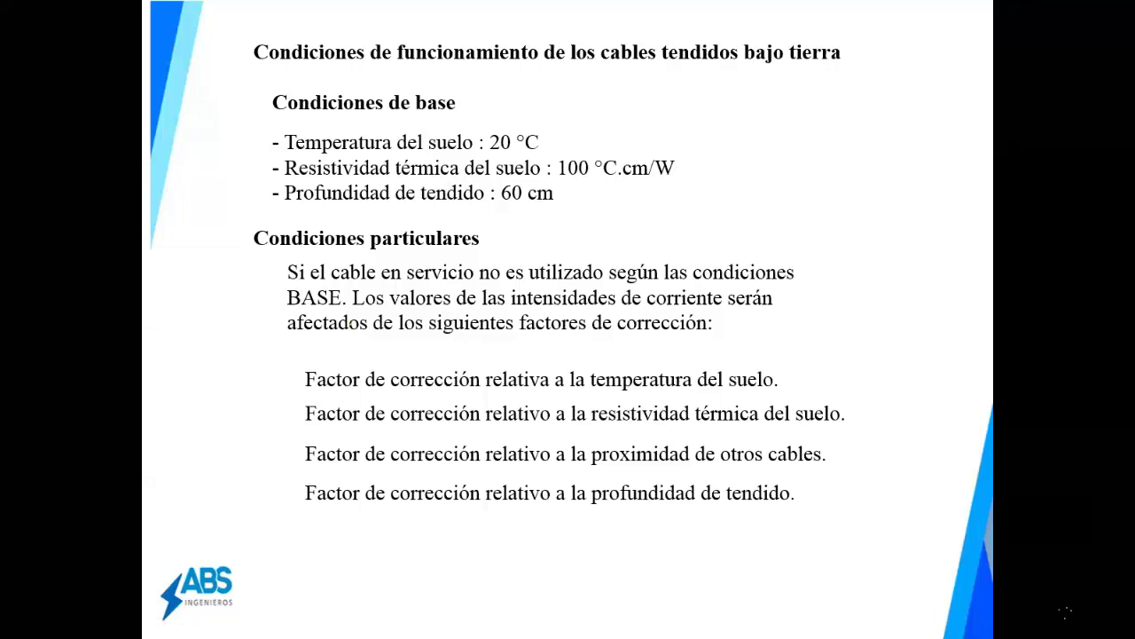
Advance via the calculations slide to the underground cable conditions slide (20 °C, 100 °C.cm/W, 60 cm)
{"action": "key", "text": "Right"}
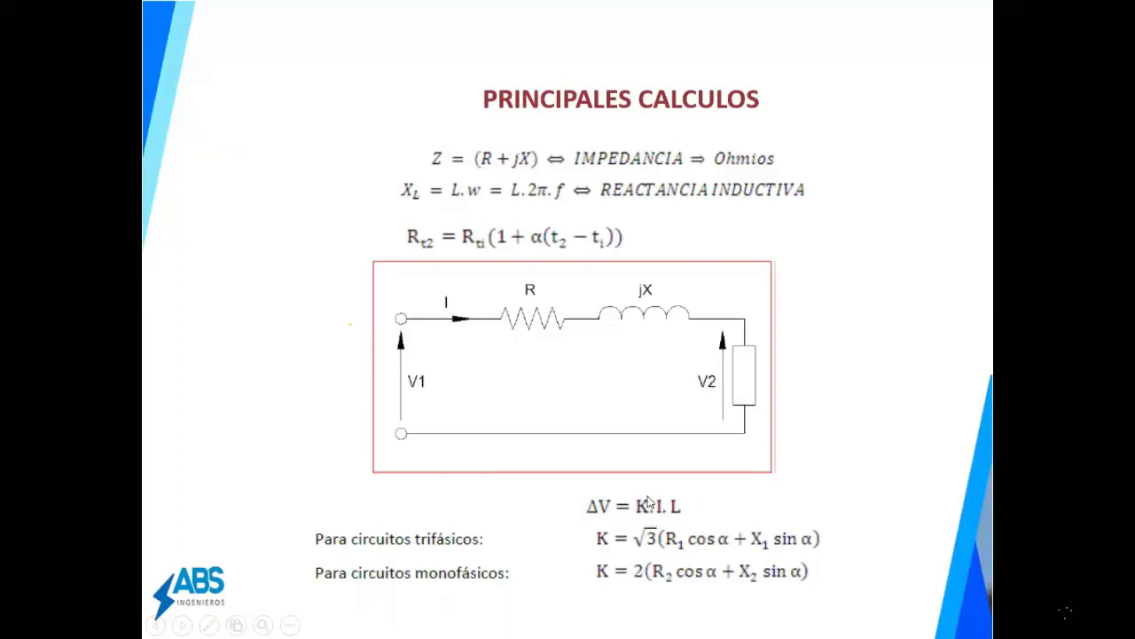
{"action": "left_click", "coordinate": [647, 502]}
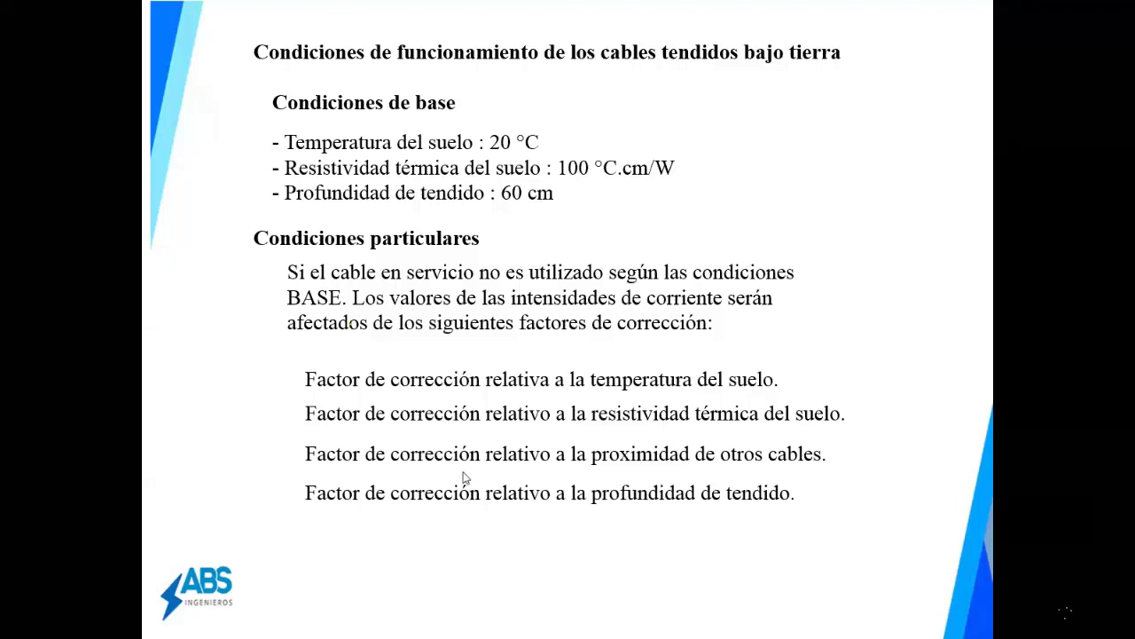
Advance to the TABLA X slide of admissible currents for NYY 0.6/1 kV cables
{"action": "left_click", "coordinate": [786, 549]}
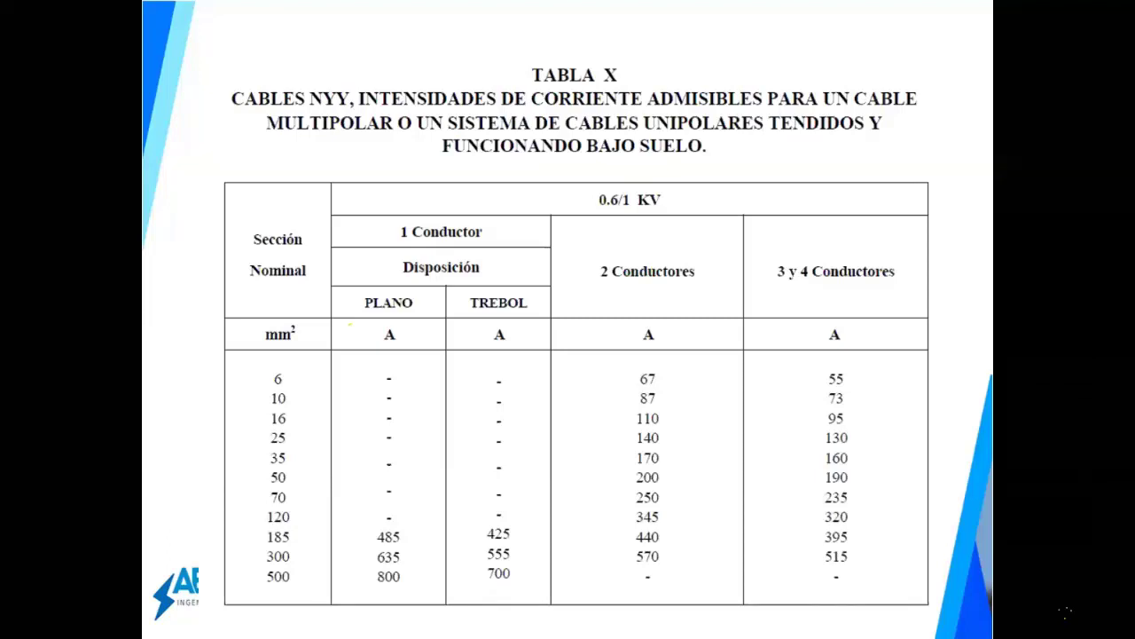
Advance to the NYY soil-temperature correction table, 1.14 at 5 °C to 0.71 at 45 °C
{"action": "left_click", "coordinate": [714, 493]}
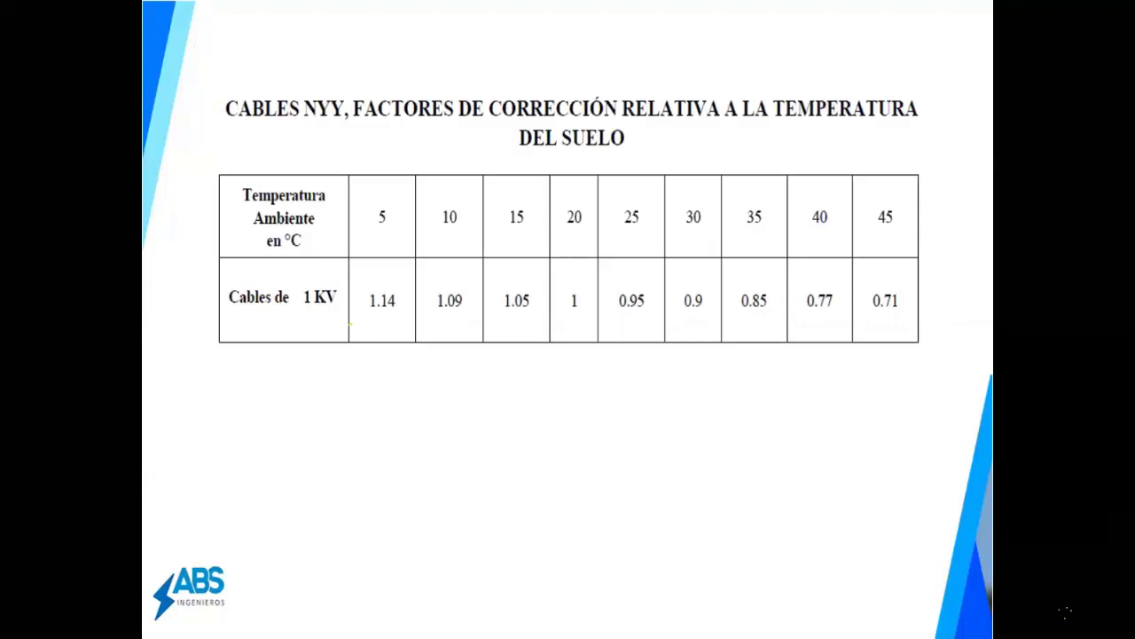
Advance the slideshow to the NYY soil thermal-resistivity correction table for multicore cables
{"action": "left_click", "coordinate": [297, 306]}
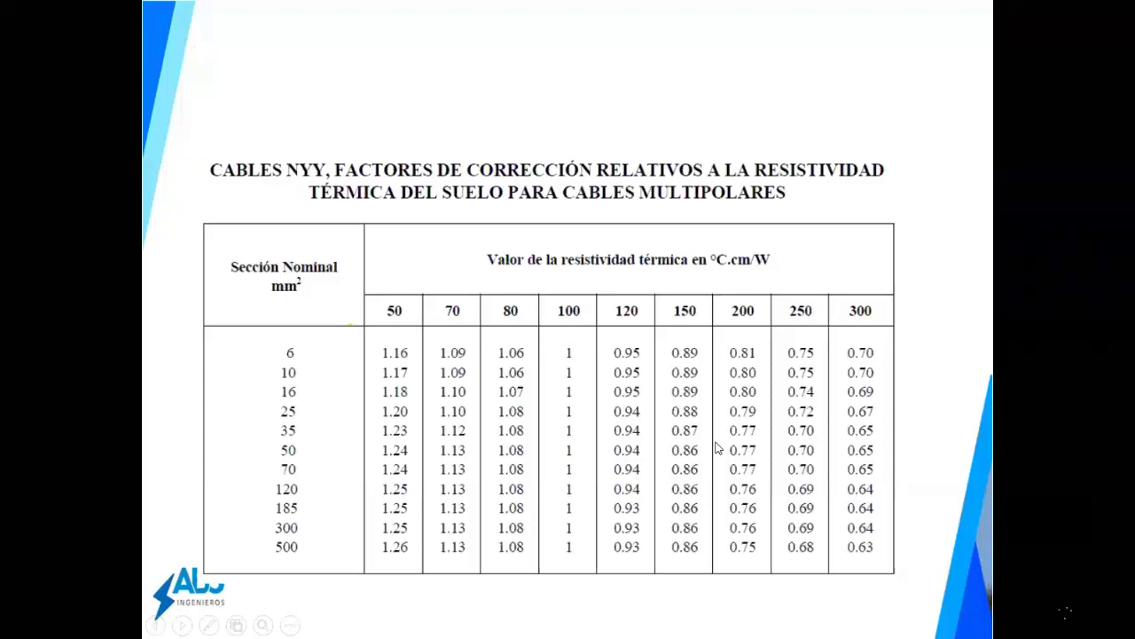
Show the DIRED-CAD correction-factor slide, end the slideshow, and bring up the Norma-Cable PDF at Tabla XII
{"action": "key", "text": "Right"}
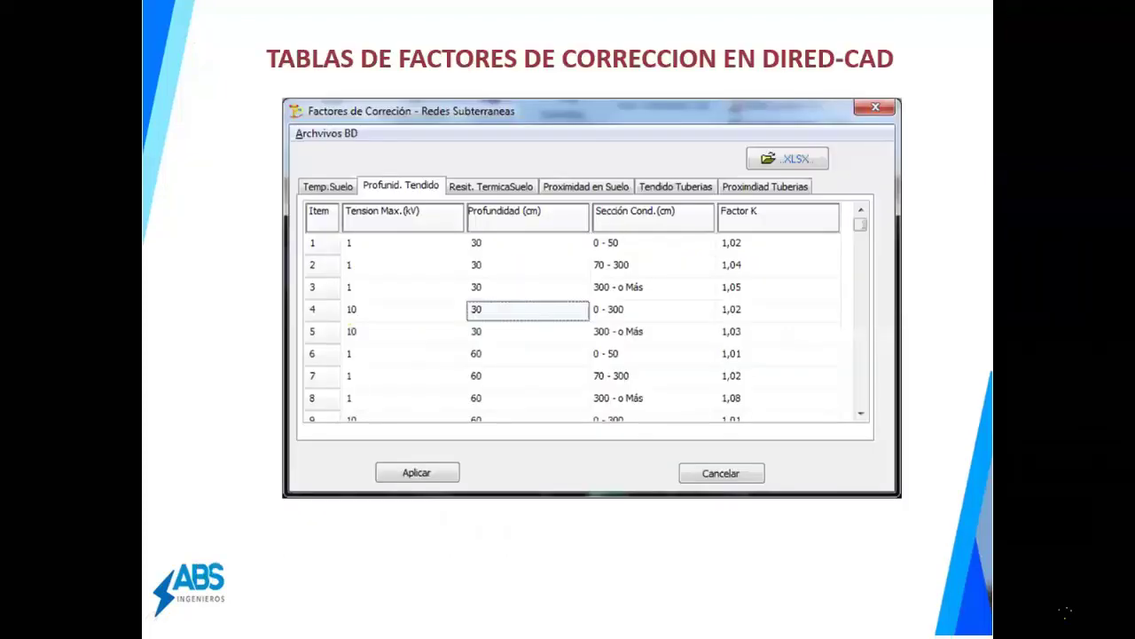
{"action": "key", "text": "Left"}
{"action": "key", "text": "Left"}
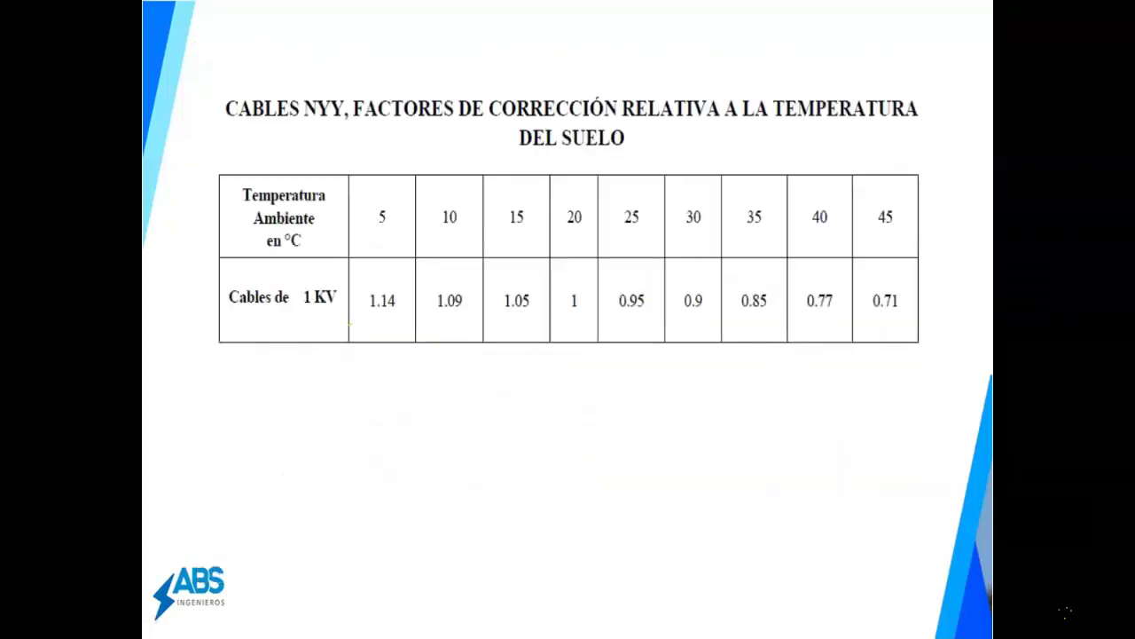
{"action": "key", "text": "Right"}
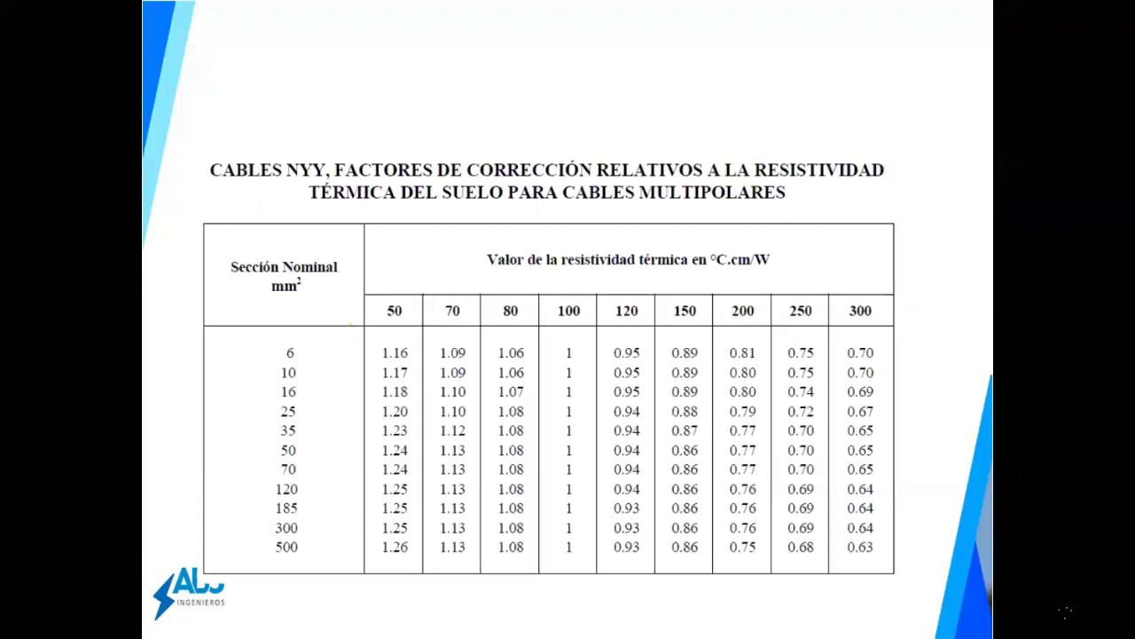
{"action": "key", "text": "Right"}
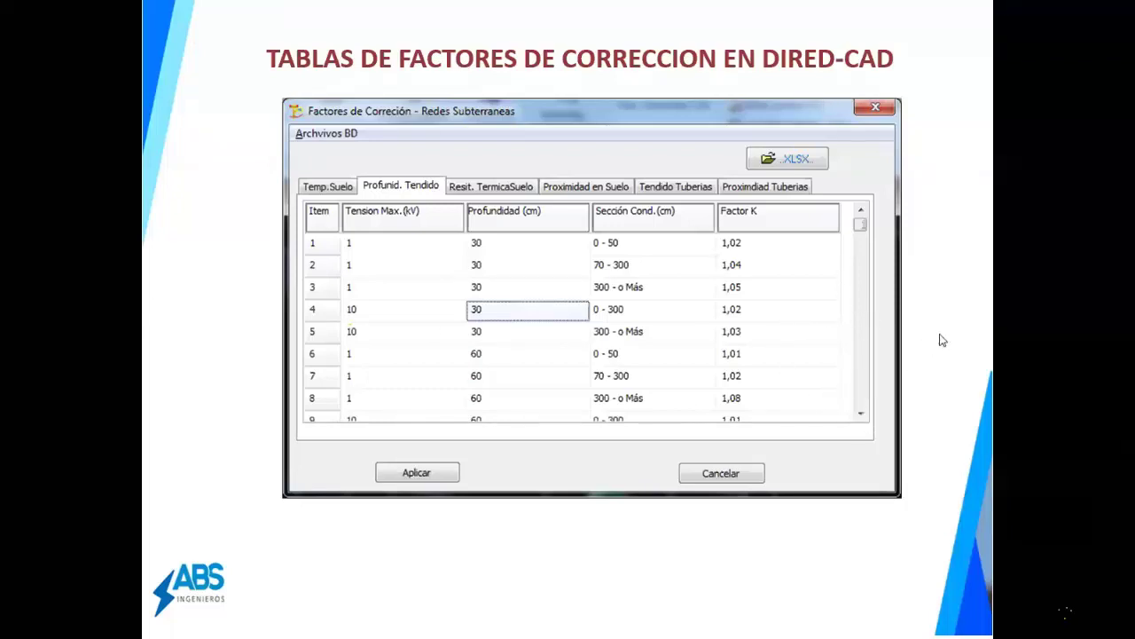
{"action": "key", "text": "Escape"}
{"action": "mouse_move", "coordinate": [236, 625]}
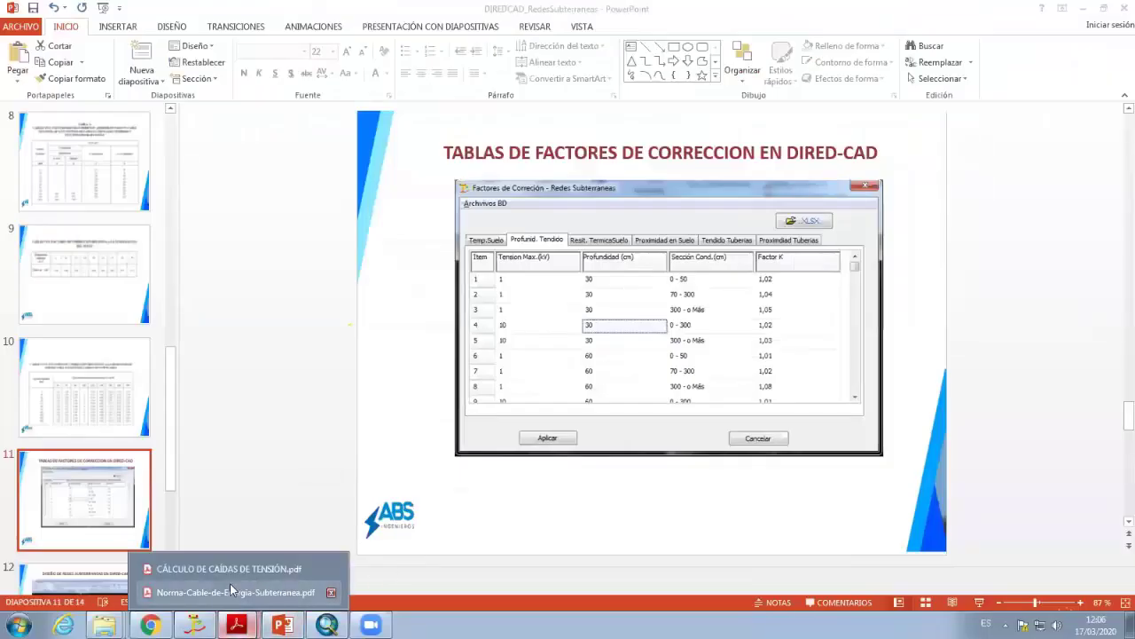
{"action": "left_click", "coordinate": [229, 583]}
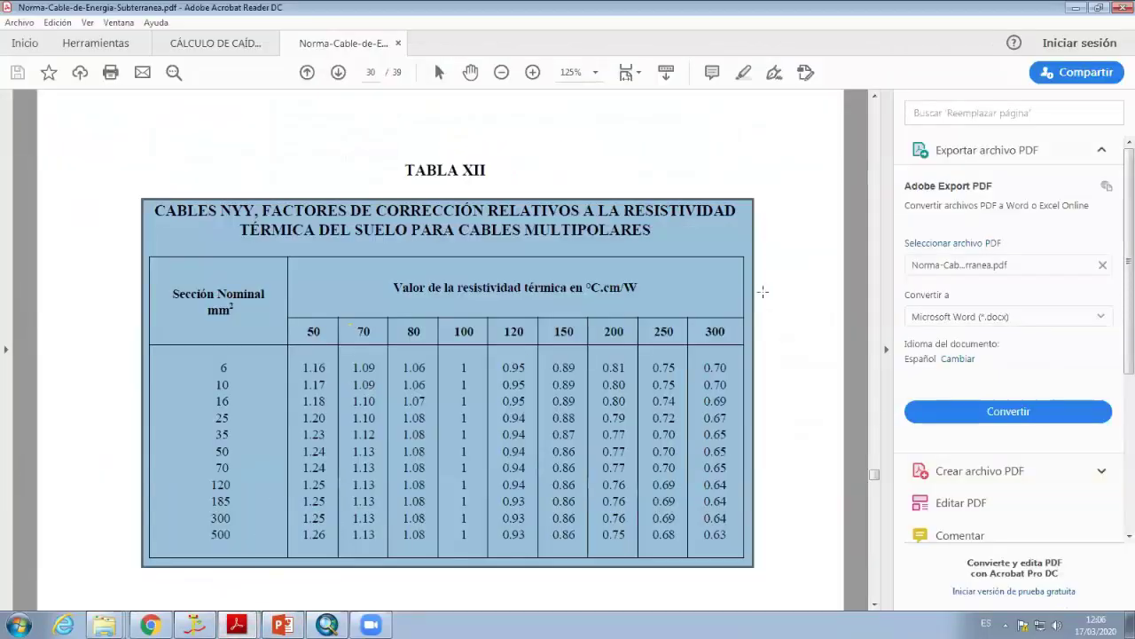
Jump back to page 1 of the DGE 013-CS-1 standard with its title block and contents
{"action": "left_click_drag", "start_coordinate": [874, 474], "coordinate": [874, 104]}
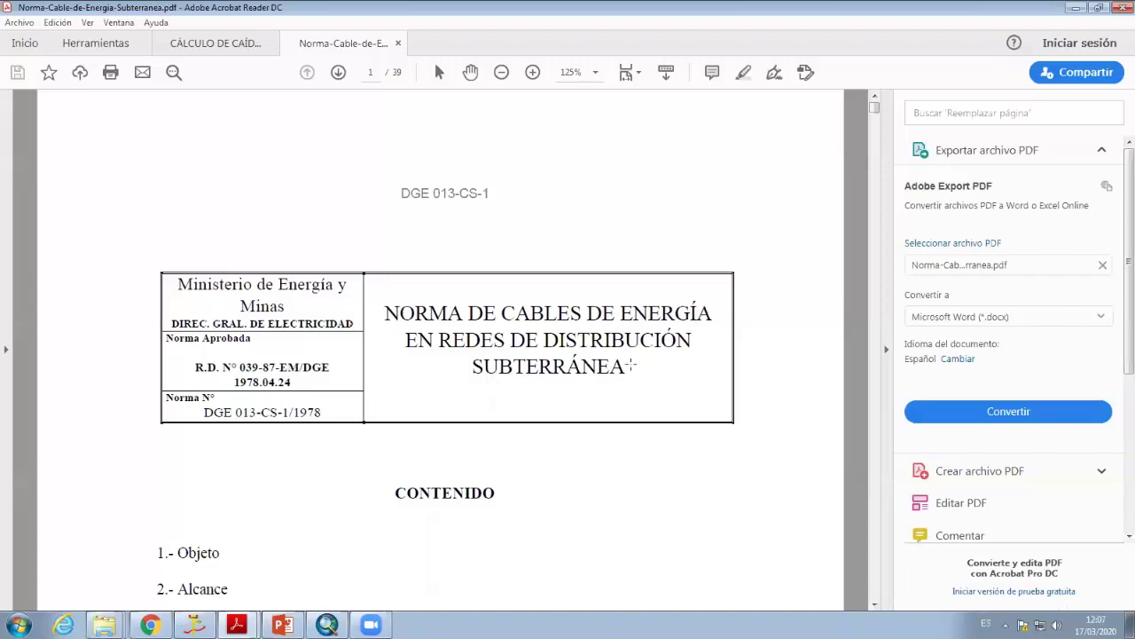
Move down through the standard to page 31, Tabla XIII on soil thermal resistivity by composition and moisture
{"action": "mouse_move", "coordinate": [875, 108]}
{"action": "left_click_drag", "start_coordinate": [874, 108], "coordinate": [887, 260]}
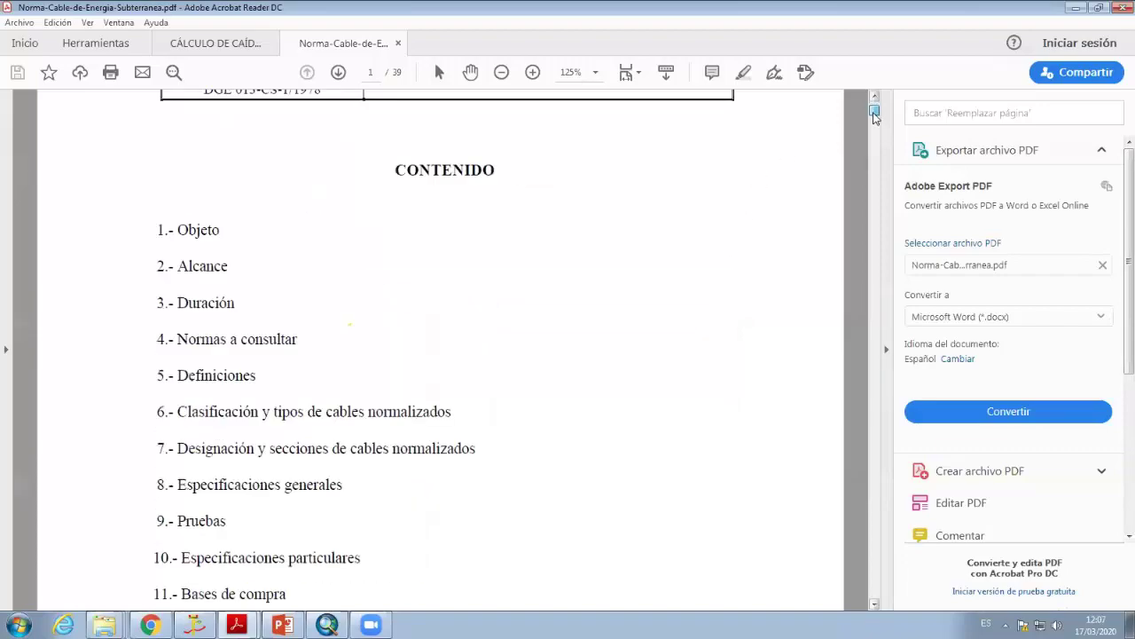
{"action": "scroll", "coordinate": [820, 313], "scroll_direction": "down", "scroll_amount": 5}
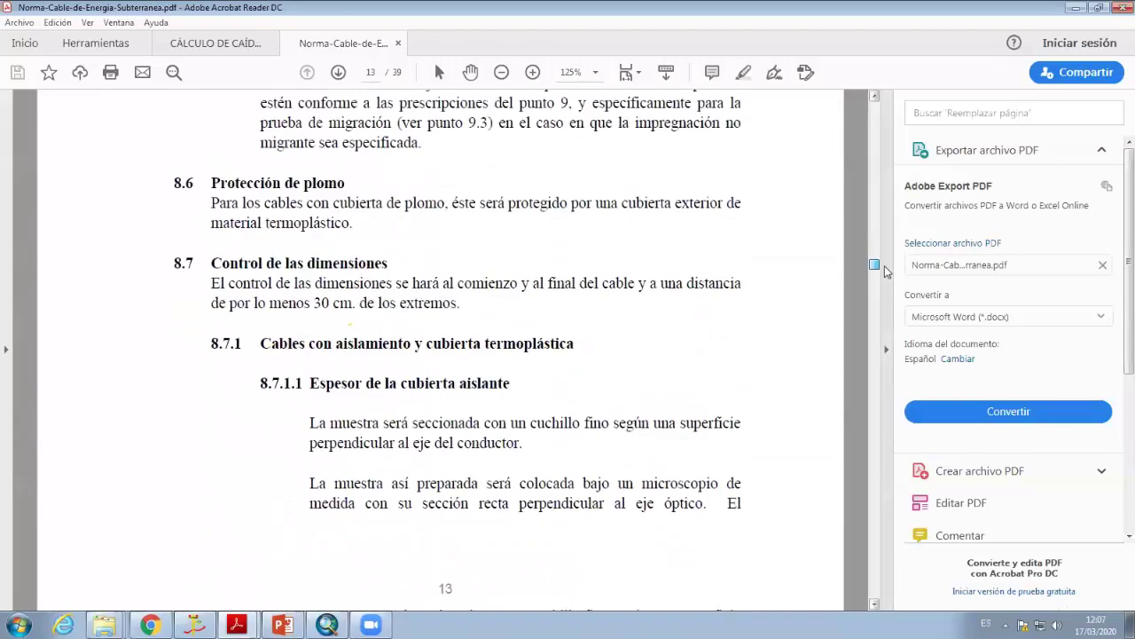
{"action": "scroll", "coordinate": [819, 312], "scroll_direction": "down", "scroll_amount": 2}
{"action": "scroll", "coordinate": [819, 312], "scroll_direction": "down", "scroll_amount": 5}
{"action": "scroll", "coordinate": [819, 312], "scroll_direction": "down", "scroll_amount": 3}
{"action": "left_click_drag", "start_coordinate": [874, 289], "coordinate": [875, 474]}
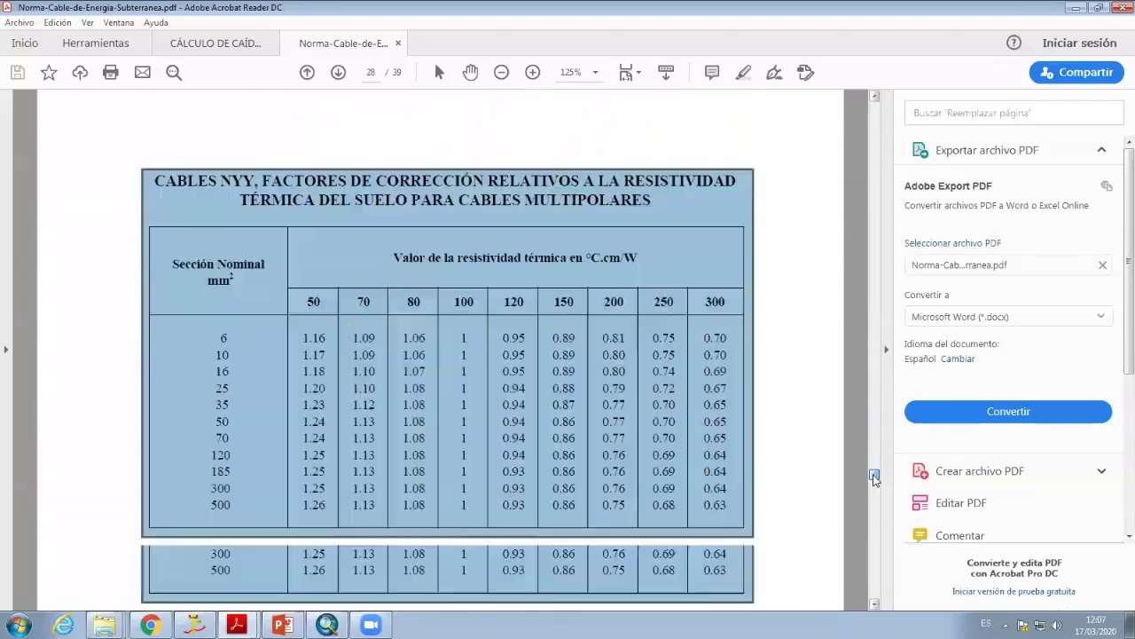
{"action": "scroll", "coordinate": [487, 290], "scroll_direction": "down", "scroll_amount": 3}
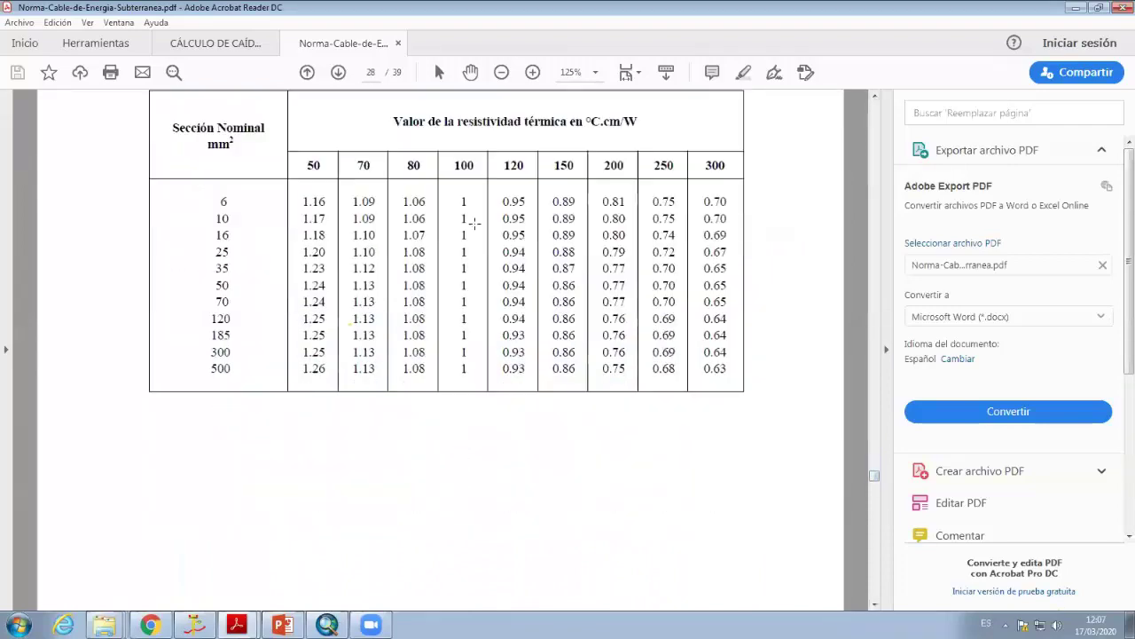
{"action": "scroll", "coordinate": [476, 142], "scroll_direction": "down", "scroll_amount": 10}
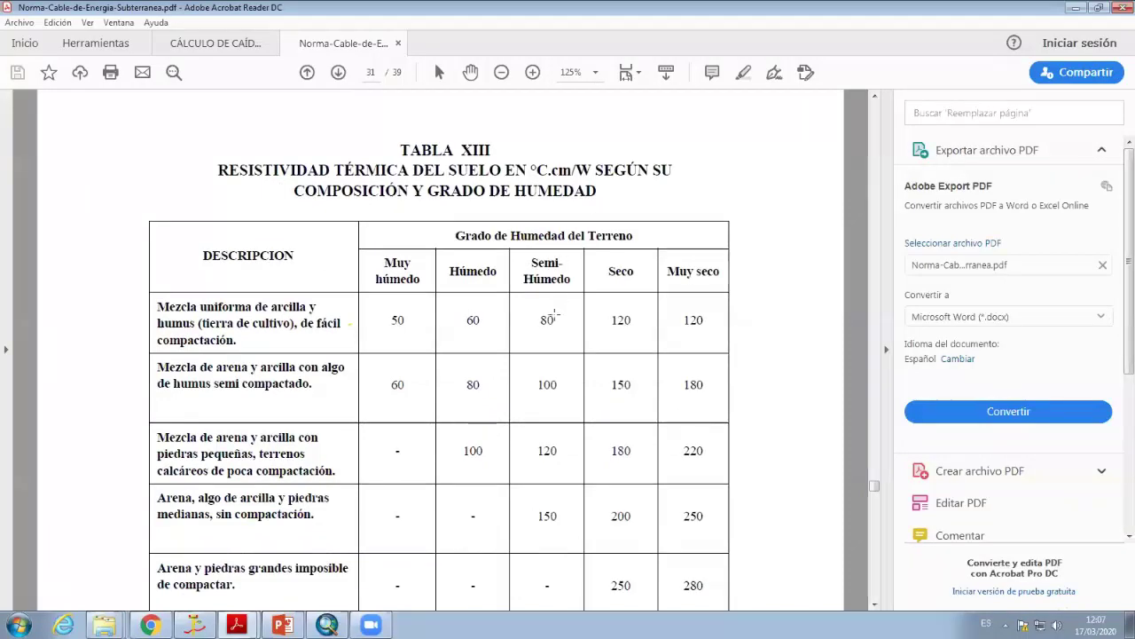
Scroll to page 32 showing Tabla XV, the NYY proximity correction factors
{"action": "scroll", "coordinate": [544, 309], "scroll_direction": "down", "scroll_amount": 4}
{"action": "scroll", "coordinate": [532, 306], "scroll_direction": "down", "scroll_amount": 1}
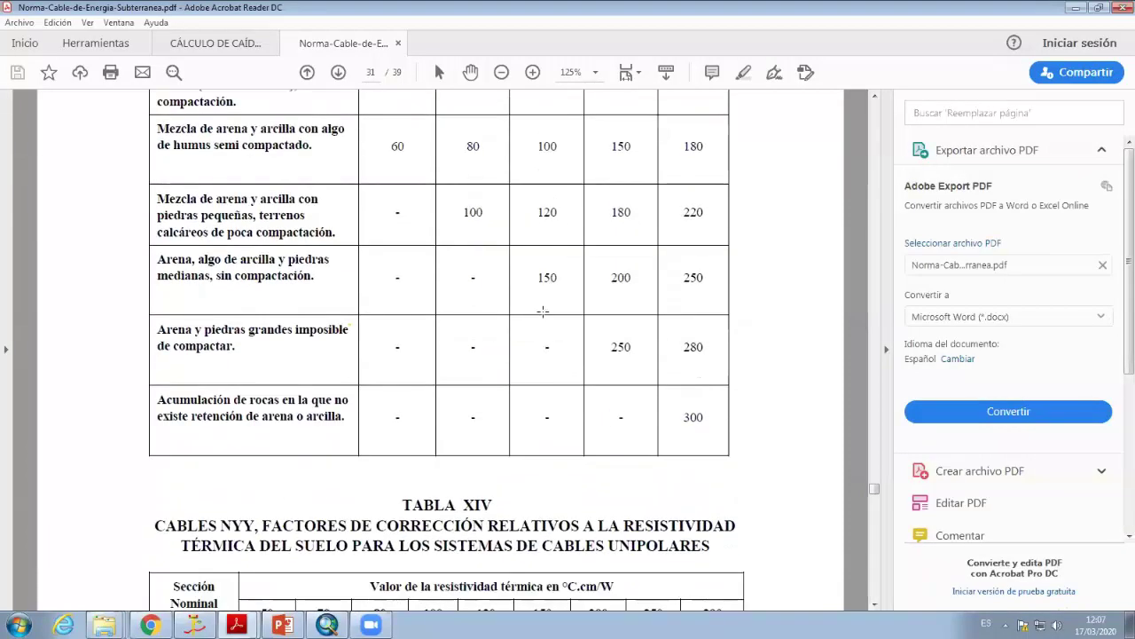
{"action": "scroll", "coordinate": [324, 291], "scroll_direction": "down", "scroll_amount": 5}
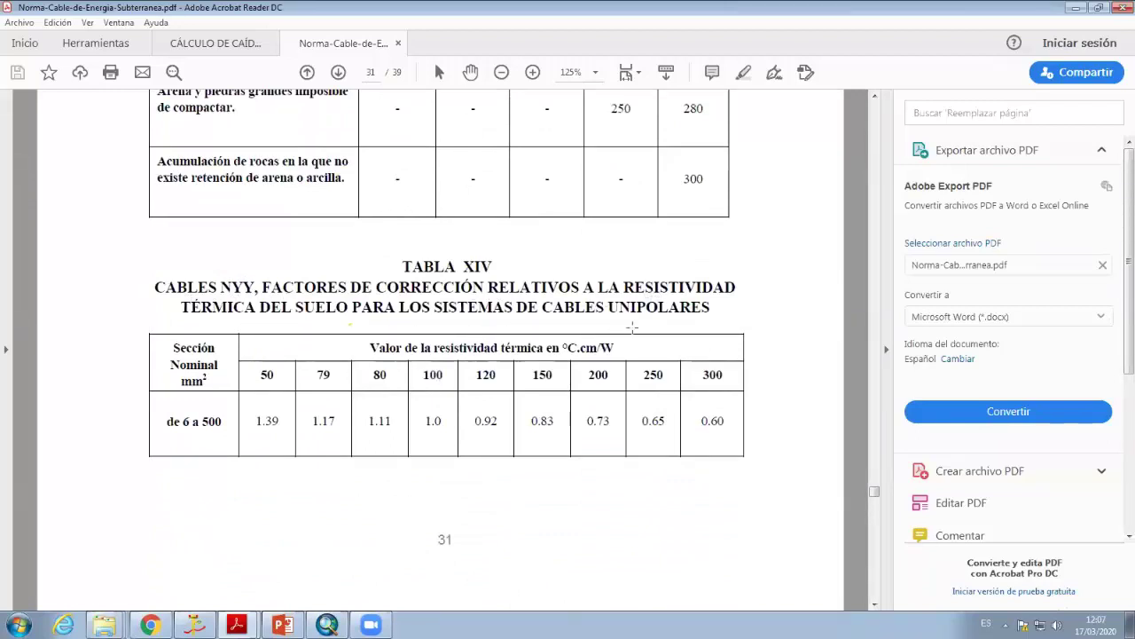
{"action": "scroll", "coordinate": [603, 320], "scroll_direction": "down", "scroll_amount": 3}
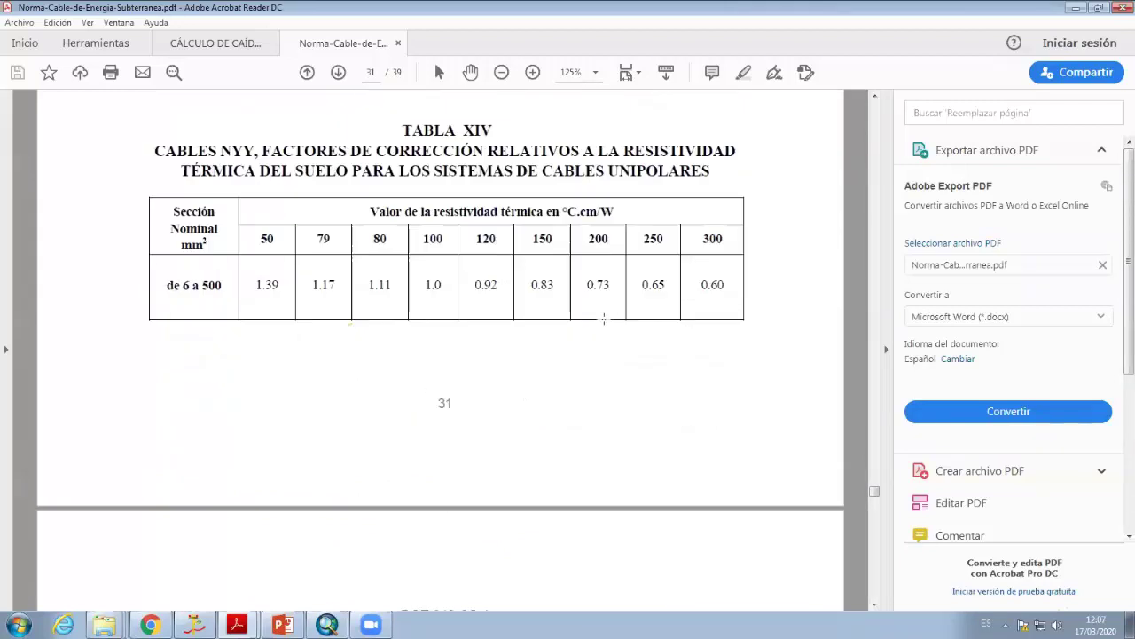
{"action": "scroll", "coordinate": [604, 319], "scroll_direction": "down", "scroll_amount": 2}
{"action": "scroll", "coordinate": [532, 284], "scroll_direction": "down", "scroll_amount": 8}
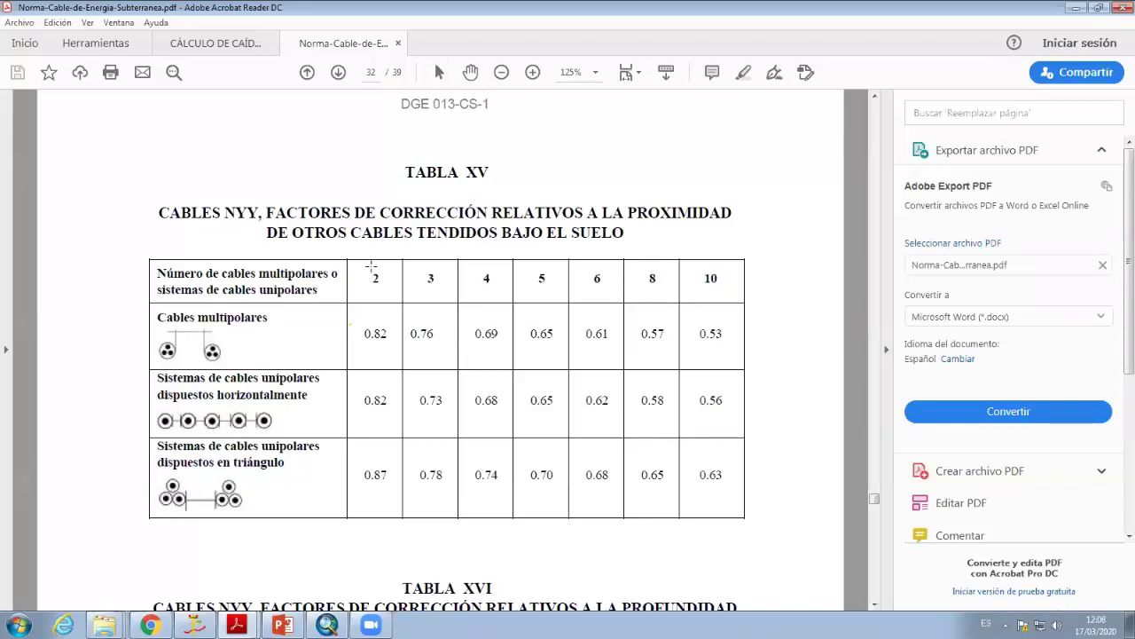
Copy a snapshot of Tabla XV's header row to the clipboard and confirm the message
{"action": "left_click_drag", "start_coordinate": [371, 267], "coordinate": [719, 299]}
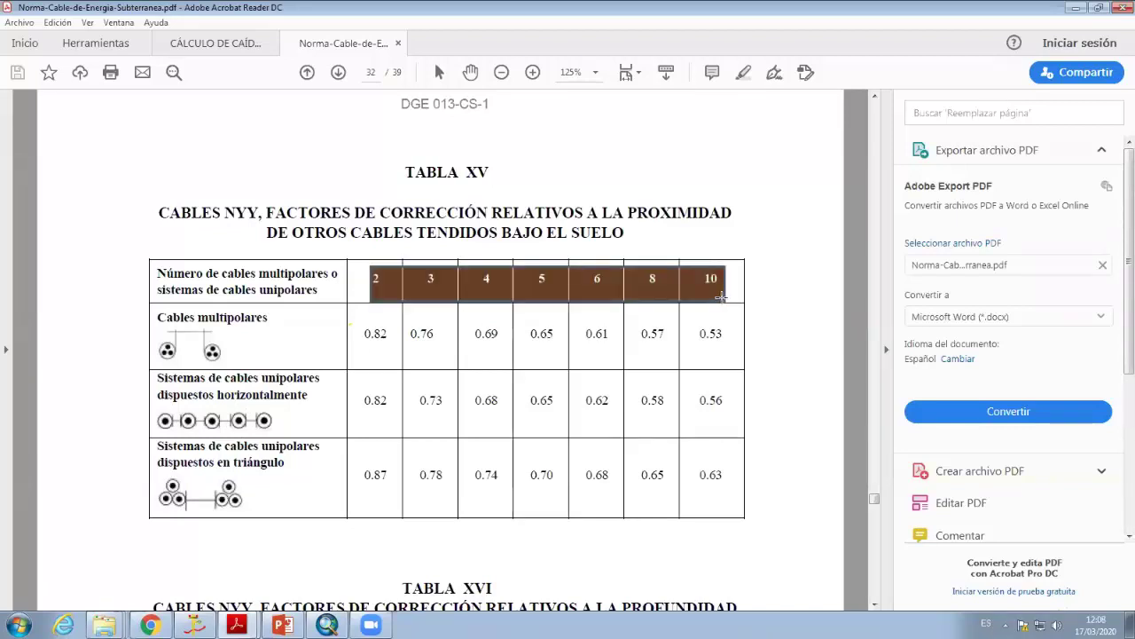
{"action": "left_click", "coordinate": [705, 340]}
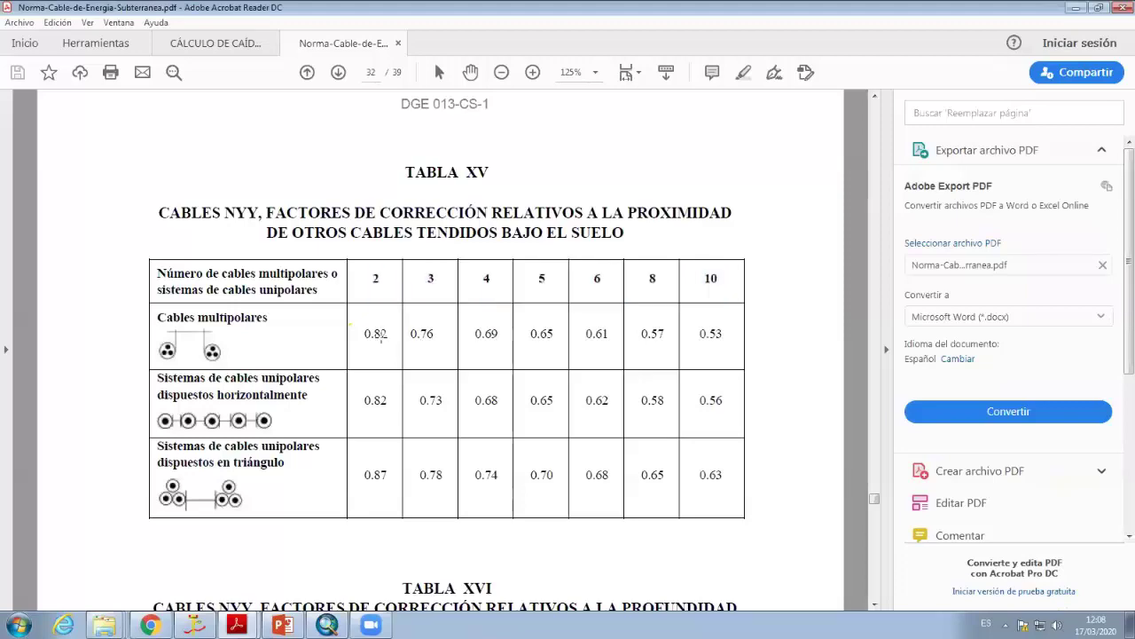
{"action": "left_click", "coordinate": [422, 342]}
{"action": "left_click", "coordinate": [690, 342]}
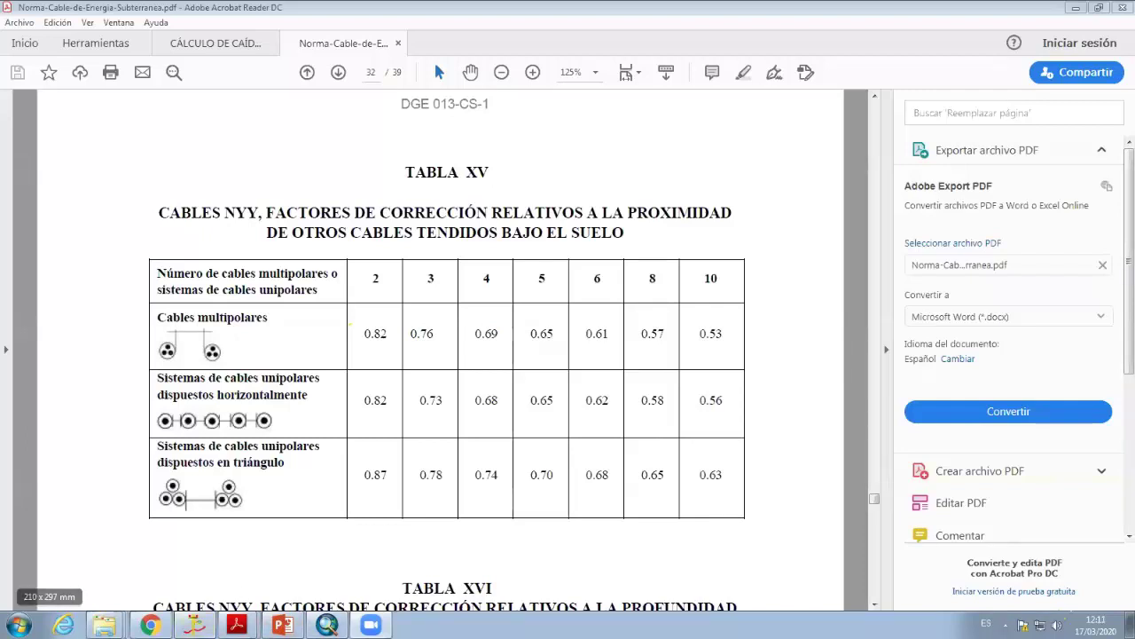
Back in PowerPoint, review slides 10–12, then show slide 13 on cable current-capacity verification
{"action": "left_click", "coordinate": [282, 626]}
{"action": "key", "text": "Down"}
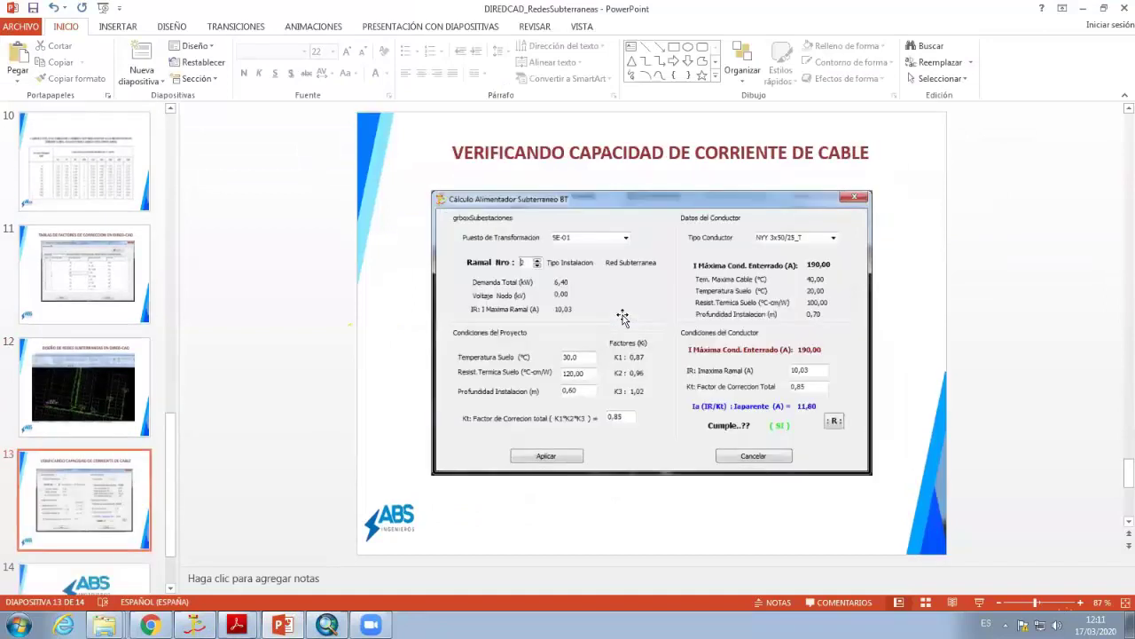
{"action": "left_click", "coordinate": [96, 176]}
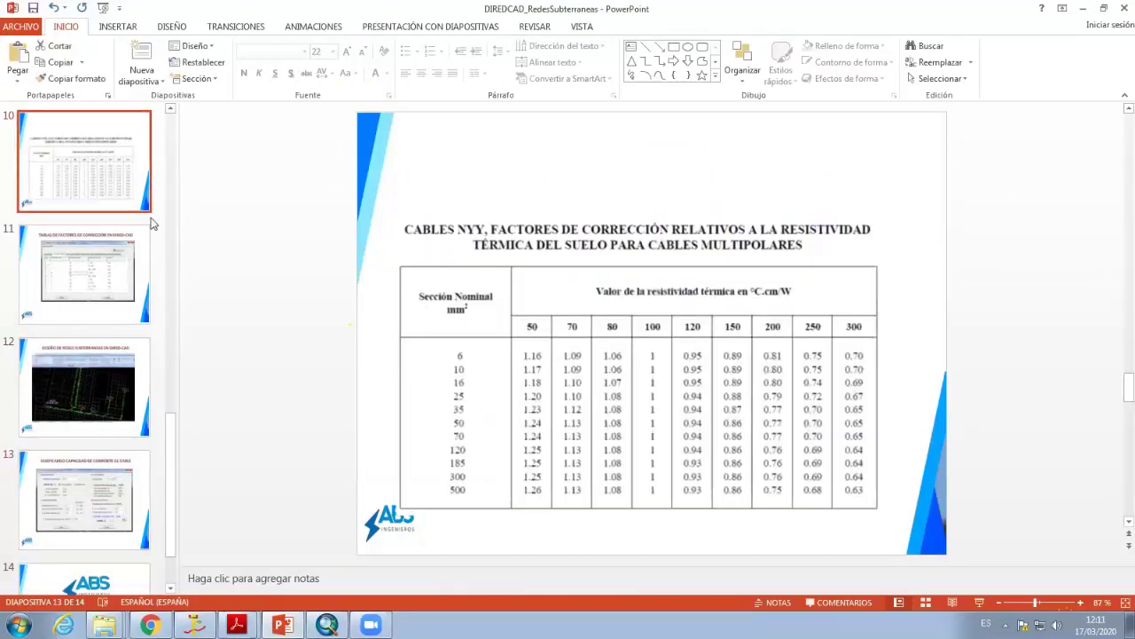
{"action": "left_click", "coordinate": [87, 254]}
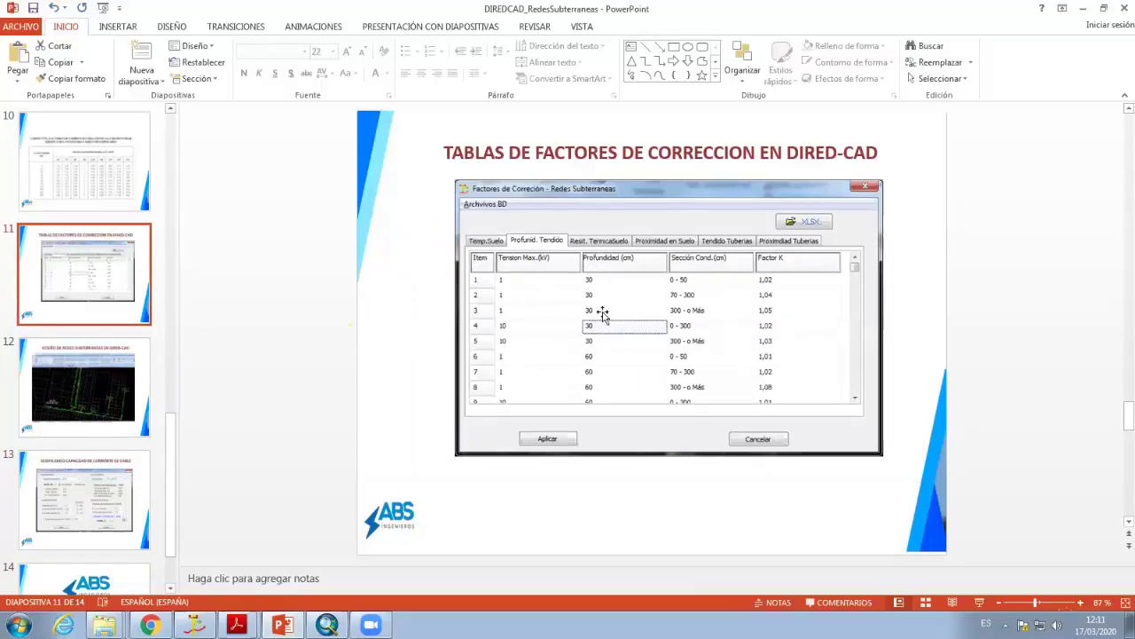
{"action": "left_click", "coordinate": [93, 383]}
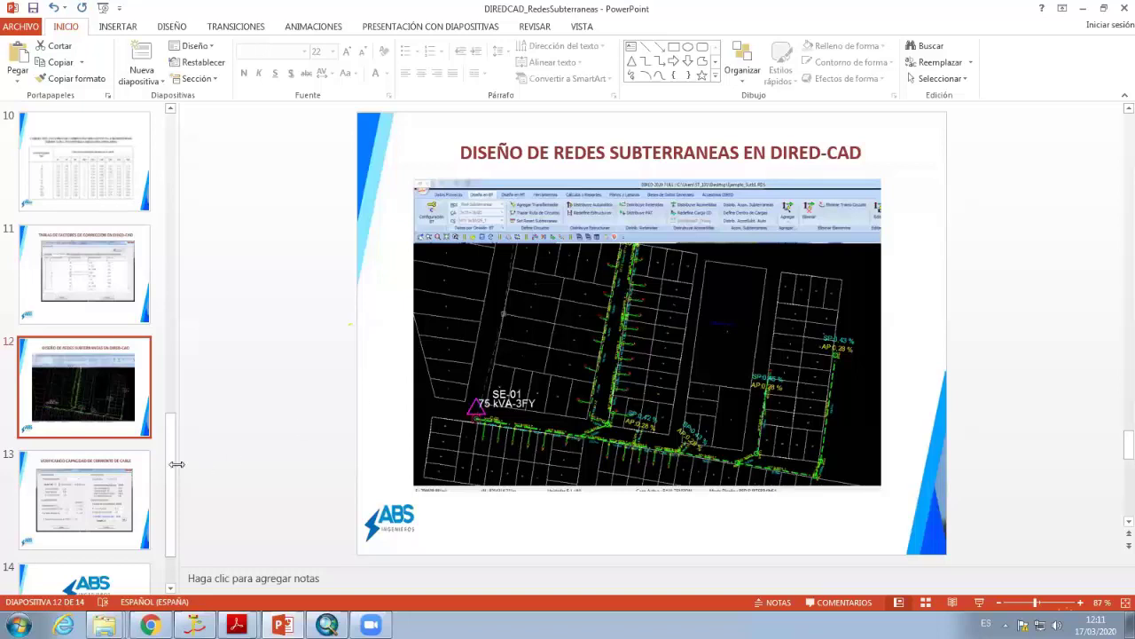
{"action": "left_click", "coordinate": [122, 477]}
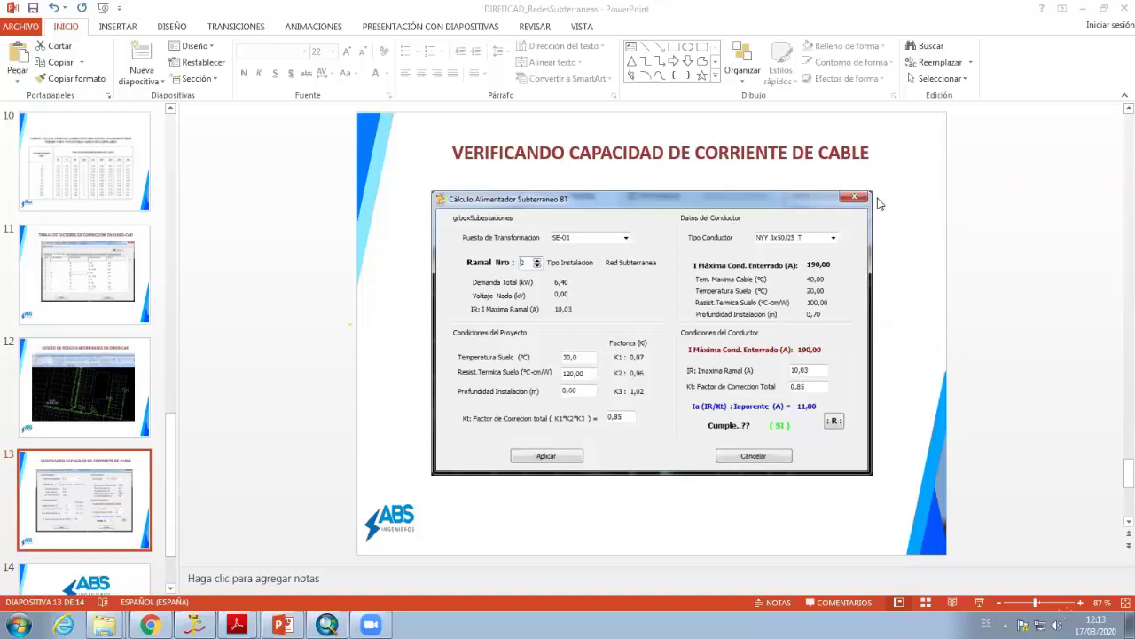
Return to the PDF standard and move down past Tabla XVI to Tabla XVII
{"action": "mouse_move", "coordinate": [236, 625]}
{"action": "left_click", "coordinate": [213, 582]}
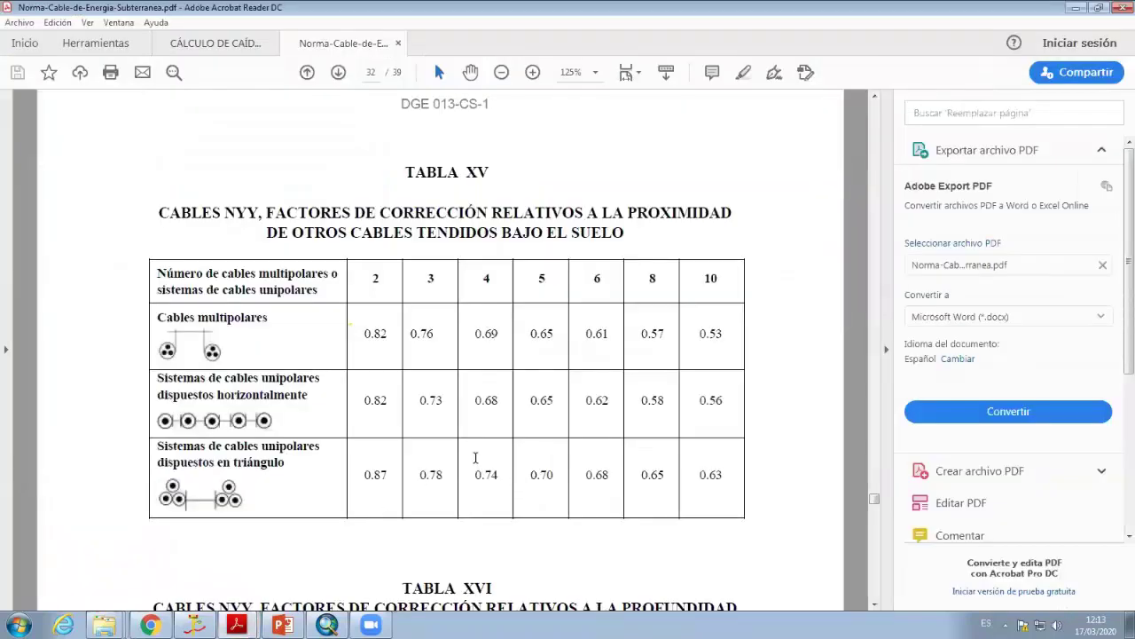
{"action": "scroll", "coordinate": [316, 410], "scroll_direction": "down", "scroll_amount": 5}
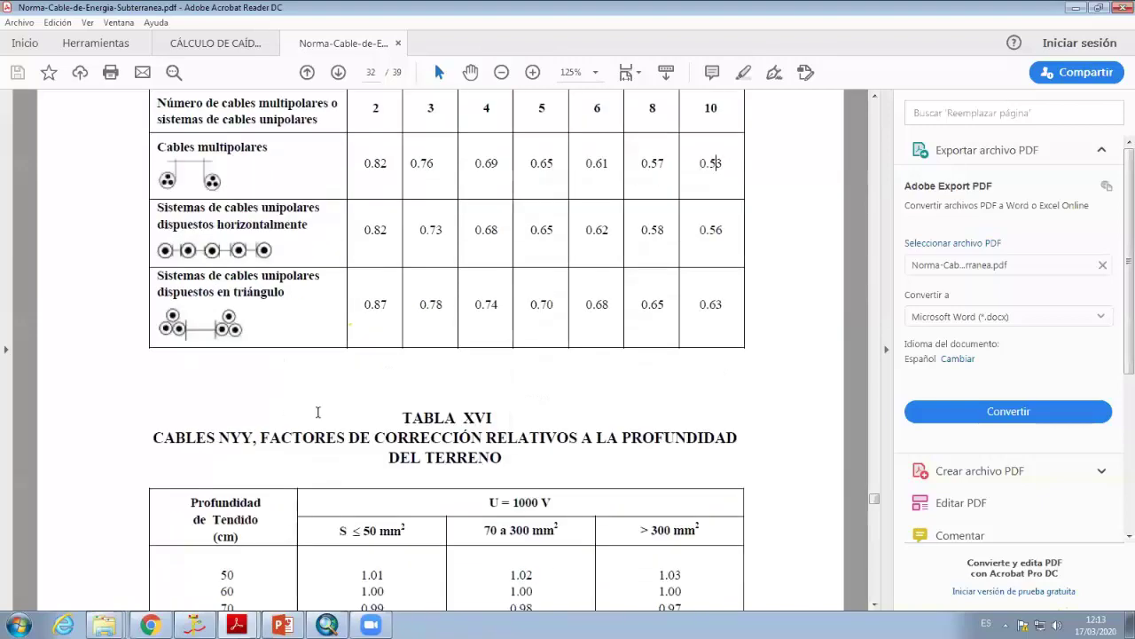
{"action": "scroll", "coordinate": [325, 411], "scroll_direction": "down", "scroll_amount": 5}
{"action": "scroll", "coordinate": [330, 410], "scroll_direction": "down", "scroll_amount": 5}
{"action": "scroll", "coordinate": [332, 411], "scroll_direction": "down", "scroll_amount": 5}
{"action": "scroll", "coordinate": [333, 411], "scroll_direction": "down", "scroll_amount": 2}
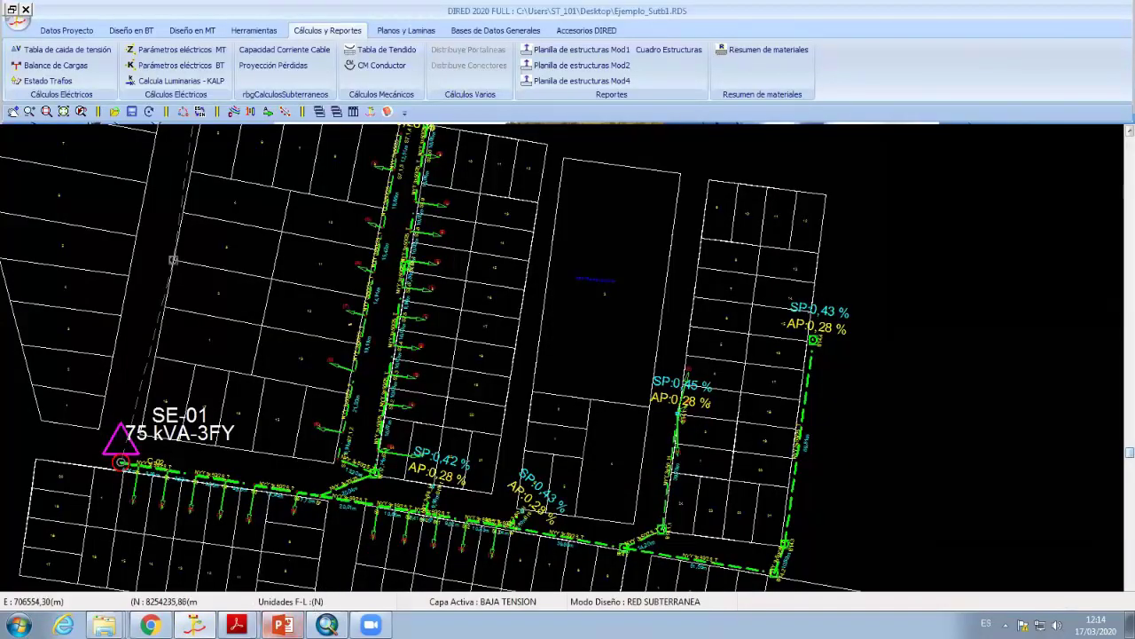
Close the Ejemplo_Sutb1 project with Cerrar Proyecto from the application menu
{"action": "scroll", "coordinate": [603, 372], "scroll_direction": "up", "scroll_amount": 1}
{"action": "scroll", "coordinate": [603, 372], "scroll_direction": "up", "scroll_amount": 1}
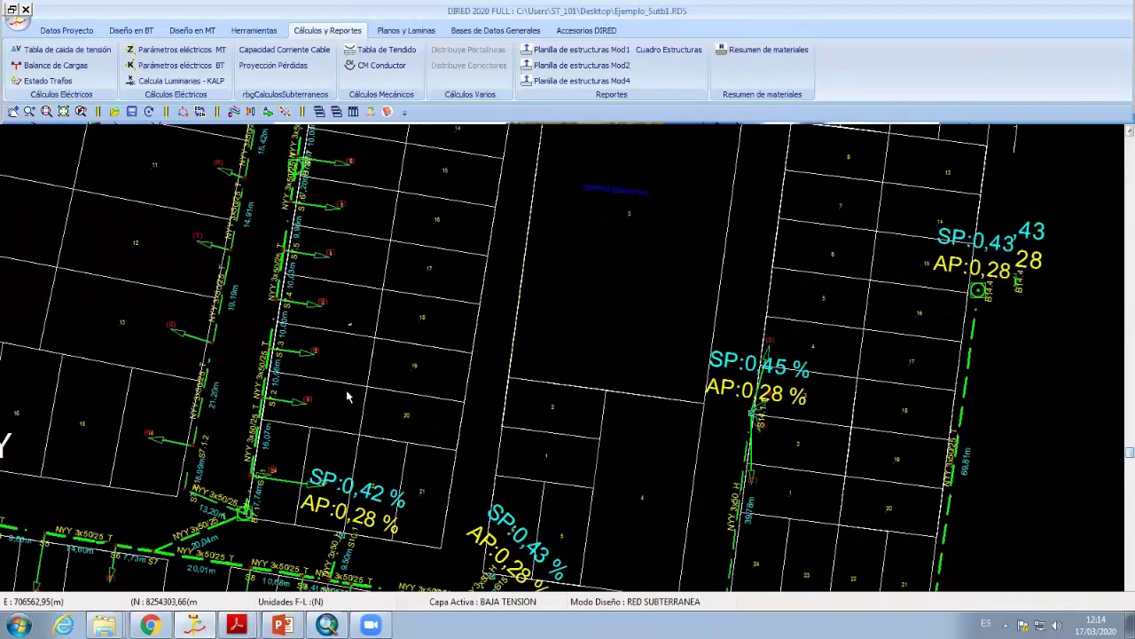
{"action": "scroll", "coordinate": [366, 394], "scroll_direction": "down", "scroll_amount": 5}
{"action": "scroll", "coordinate": [443, 404], "scroll_direction": "up", "scroll_amount": 1}
{"action": "scroll", "coordinate": [450, 400], "scroll_direction": "up", "scroll_amount": 1}
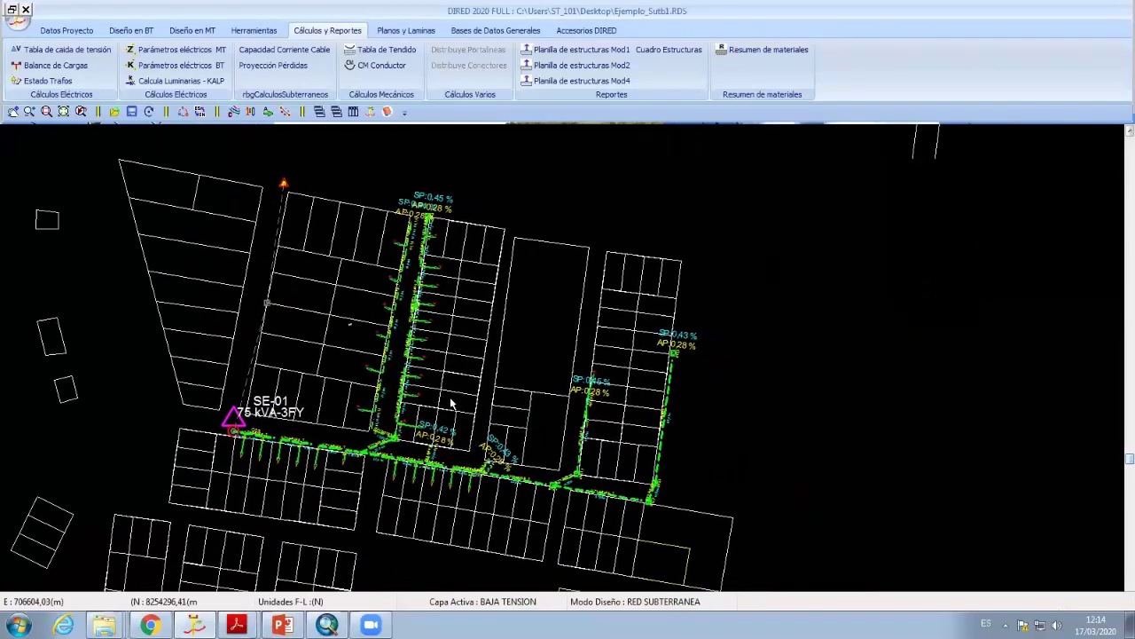
{"action": "scroll", "coordinate": [440, 394], "scroll_direction": "up", "scroll_amount": 1}
{"action": "scroll", "coordinate": [438, 394], "scroll_direction": "up", "scroll_amount": 2}
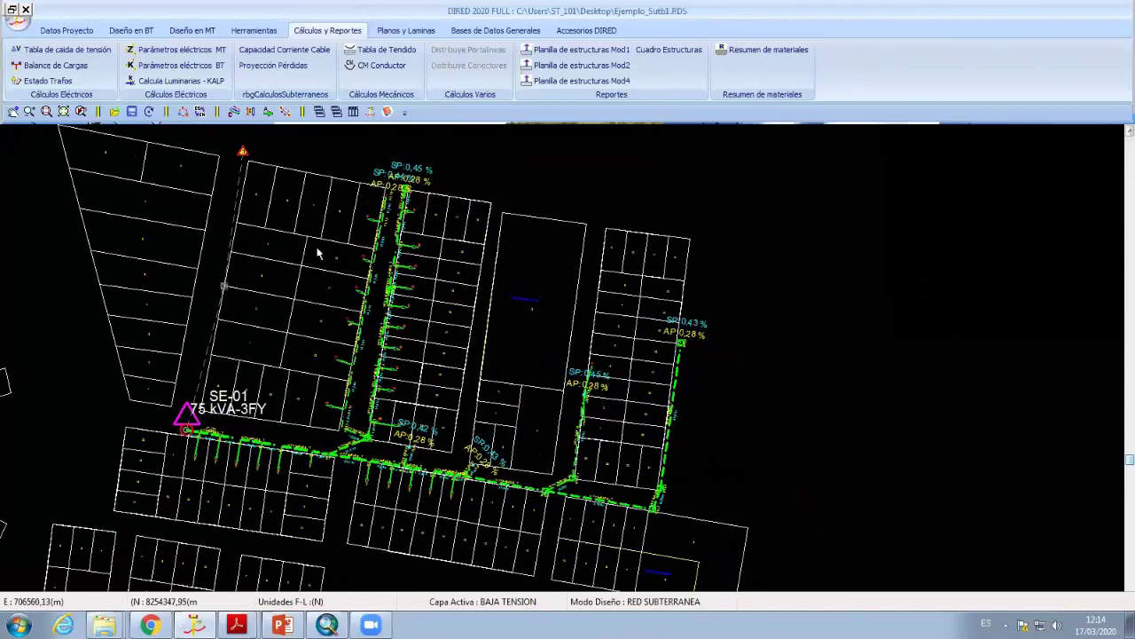
{"action": "left_click", "coordinate": [24, 29]}
{"action": "left_click", "coordinate": [64, 80]}
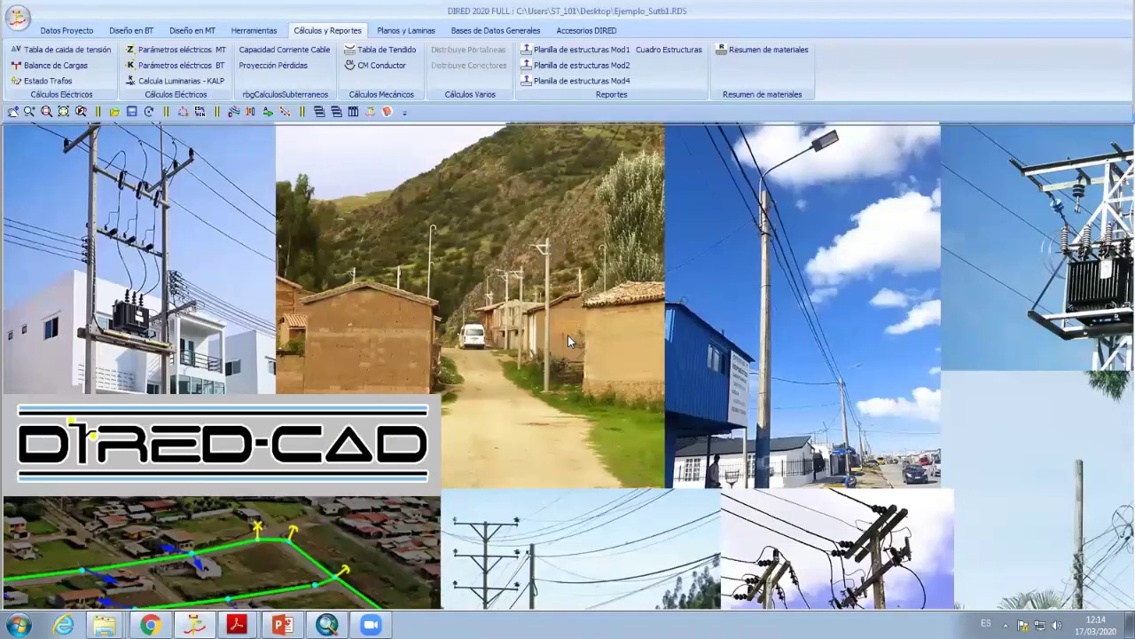
Open the underground low-voltage conductor database from Bases de Datos Generales, then close it
{"action": "left_click", "coordinate": [493, 31]}
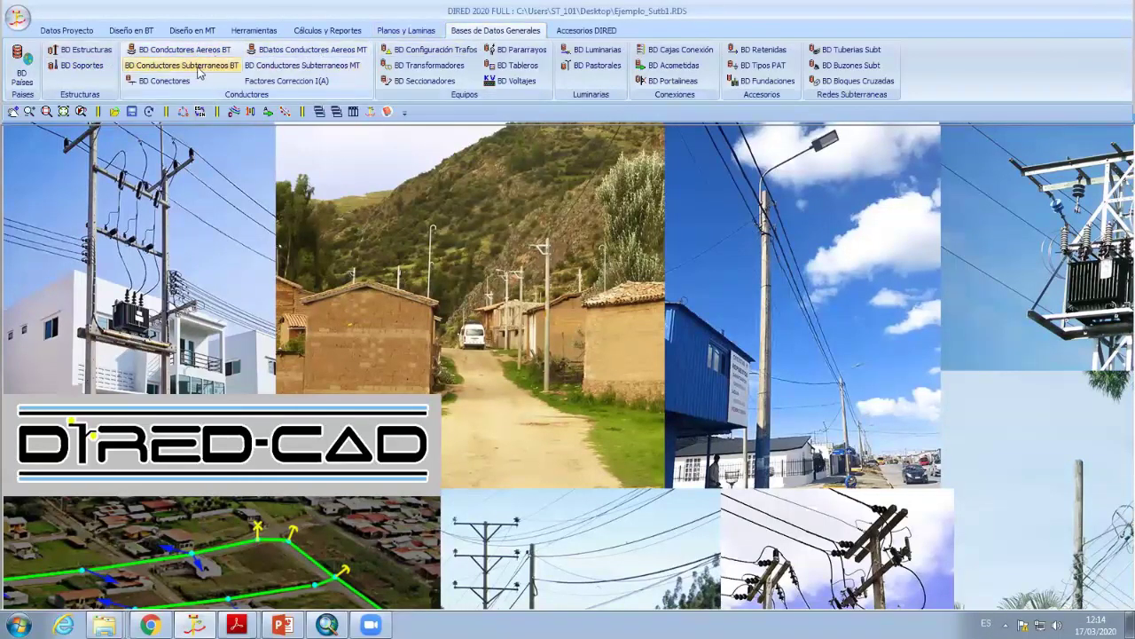
{"action": "left_click", "coordinate": [200, 66]}
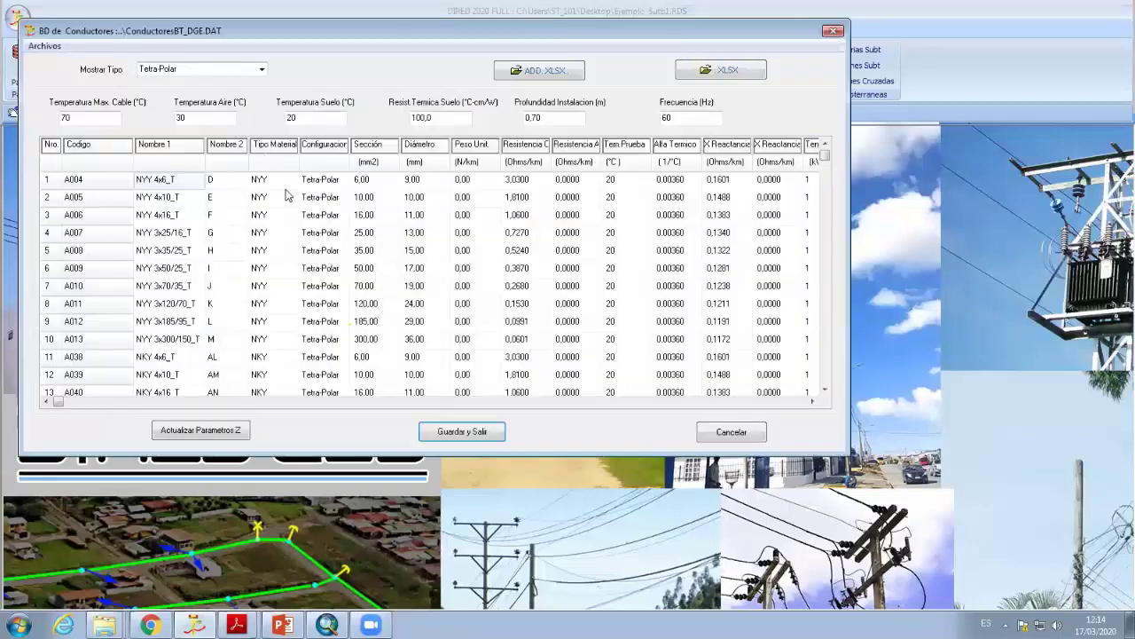
{"action": "left_click", "coordinate": [185, 237]}
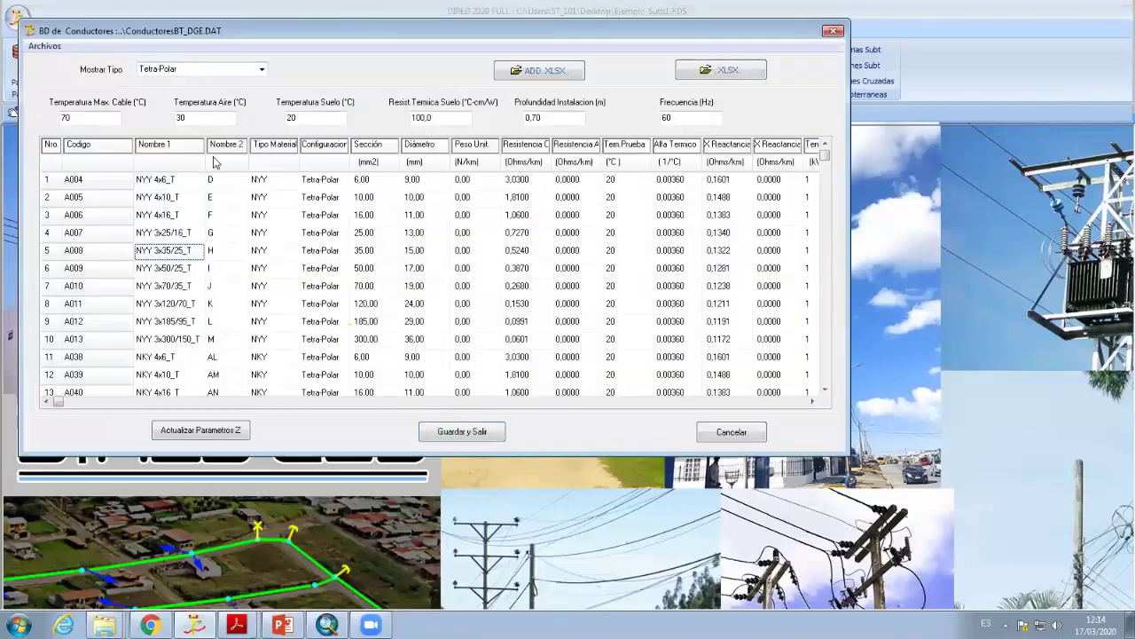
{"action": "key", "text": "Escape"}
Browse the overhead low-voltage conductor database's pre-assembled and independent-phase tables, then close it
{"action": "left_click", "coordinate": [189, 67]}
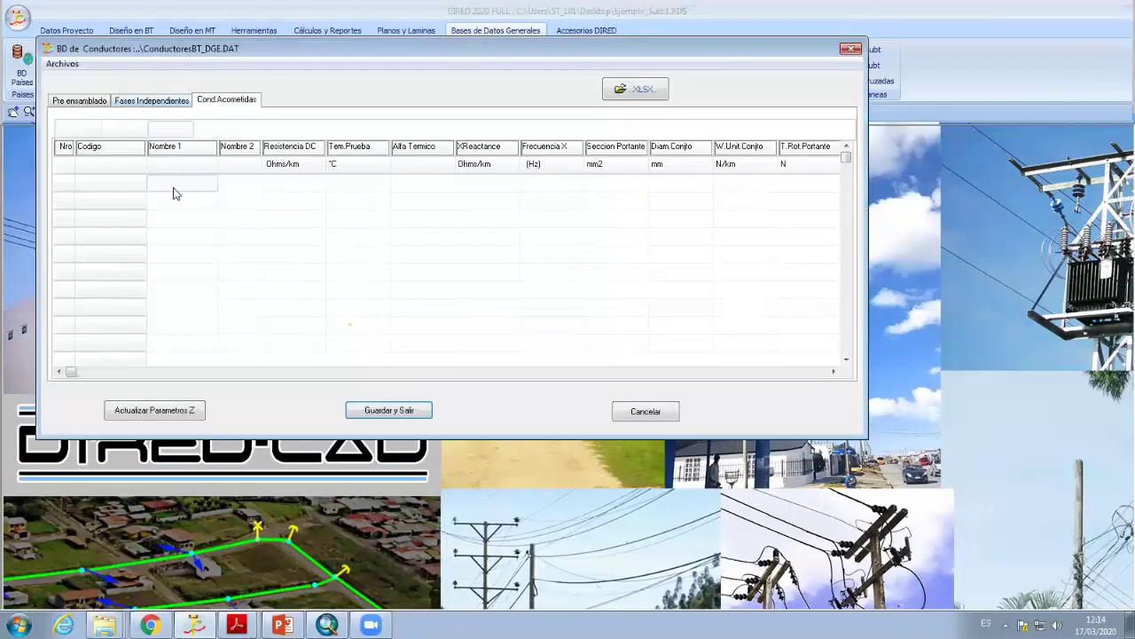
{"action": "left_click", "coordinate": [190, 256]}
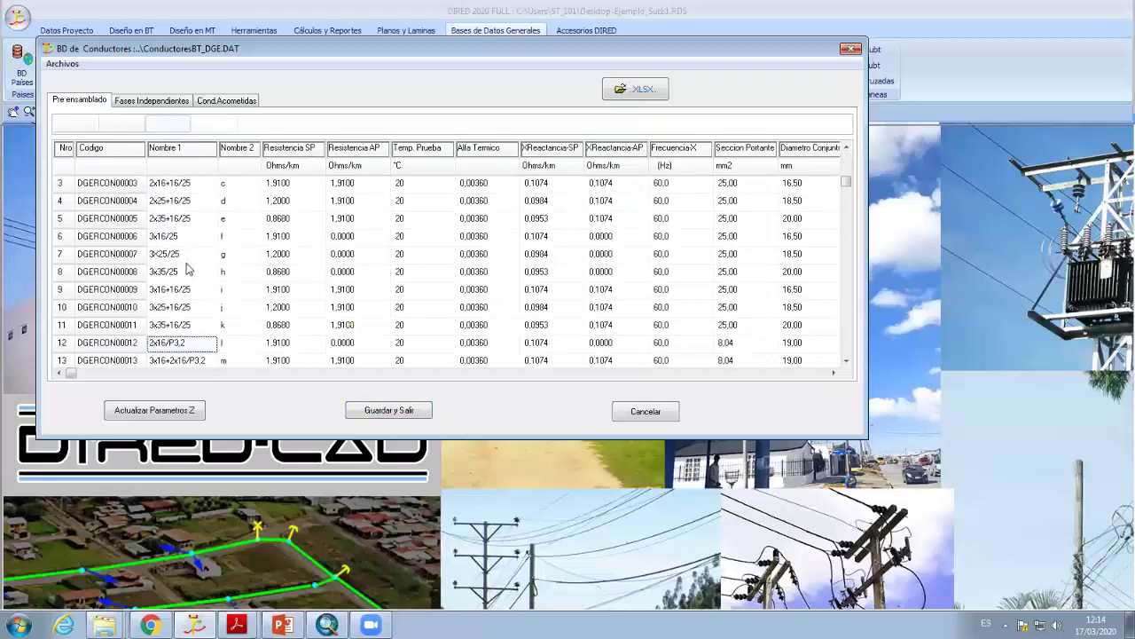
{"action": "left_click", "coordinate": [152, 101]}
{"action": "left_click", "coordinate": [194, 251]}
{"action": "scroll", "coordinate": [194, 251], "scroll_direction": "down", "scroll_amount": 2}
{"action": "scroll", "coordinate": [195, 251], "scroll_direction": "down", "scroll_amount": 3}
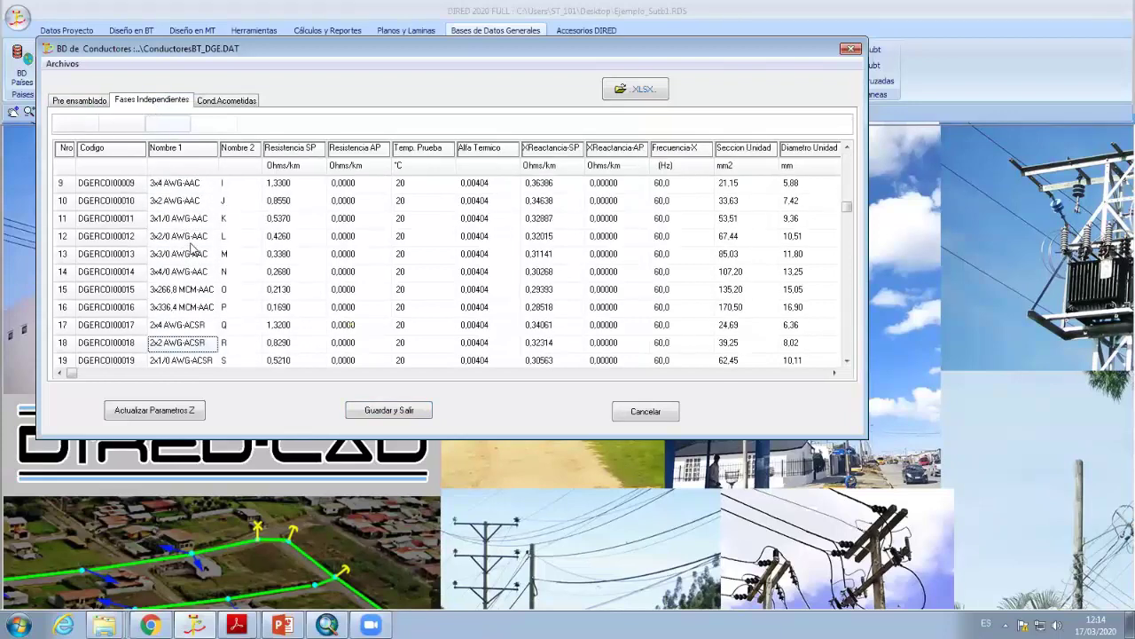
{"action": "scroll", "coordinate": [194, 251], "scroll_direction": "down", "scroll_amount": 2}
{"action": "left_click", "coordinate": [351, 411]}
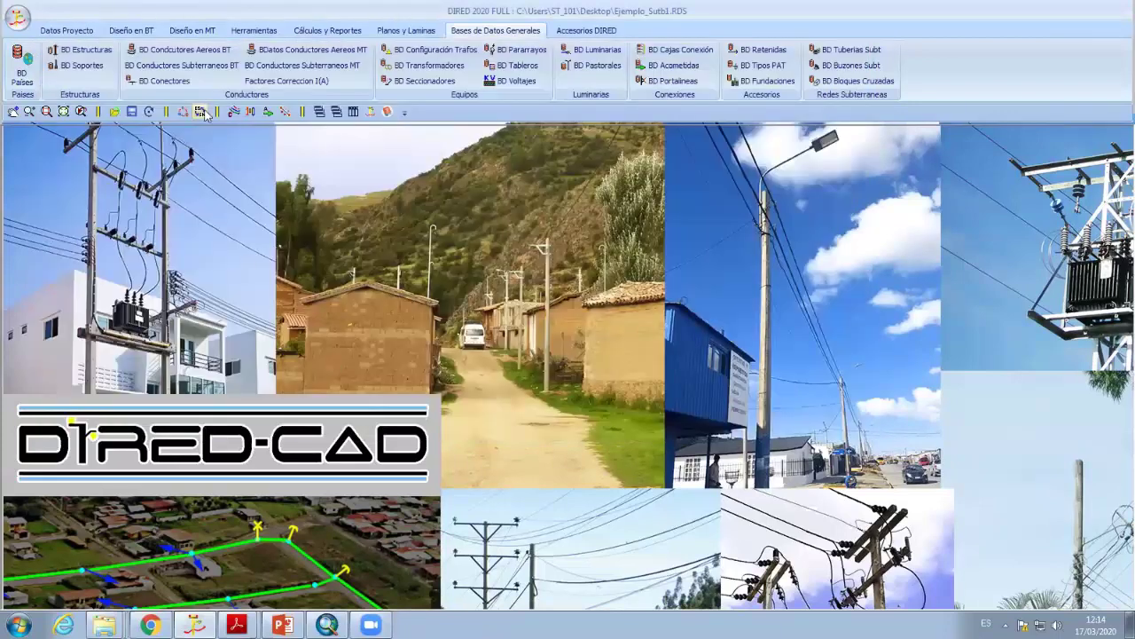
Reopen the underground conductor database and browse the Tetra-Polar table to the NKY 3x35/25_T entry
{"action": "left_click", "coordinate": [201, 66]}
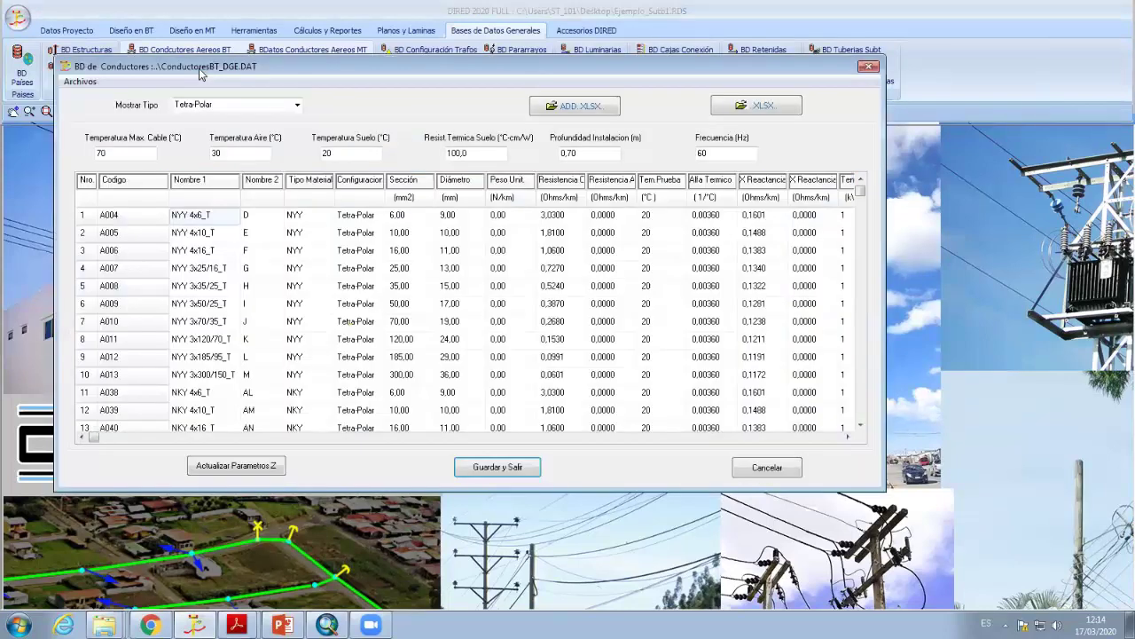
{"action": "left_click", "coordinate": [226, 238]}
{"action": "scroll", "coordinate": [222, 302], "scroll_direction": "down", "scroll_amount": 5}
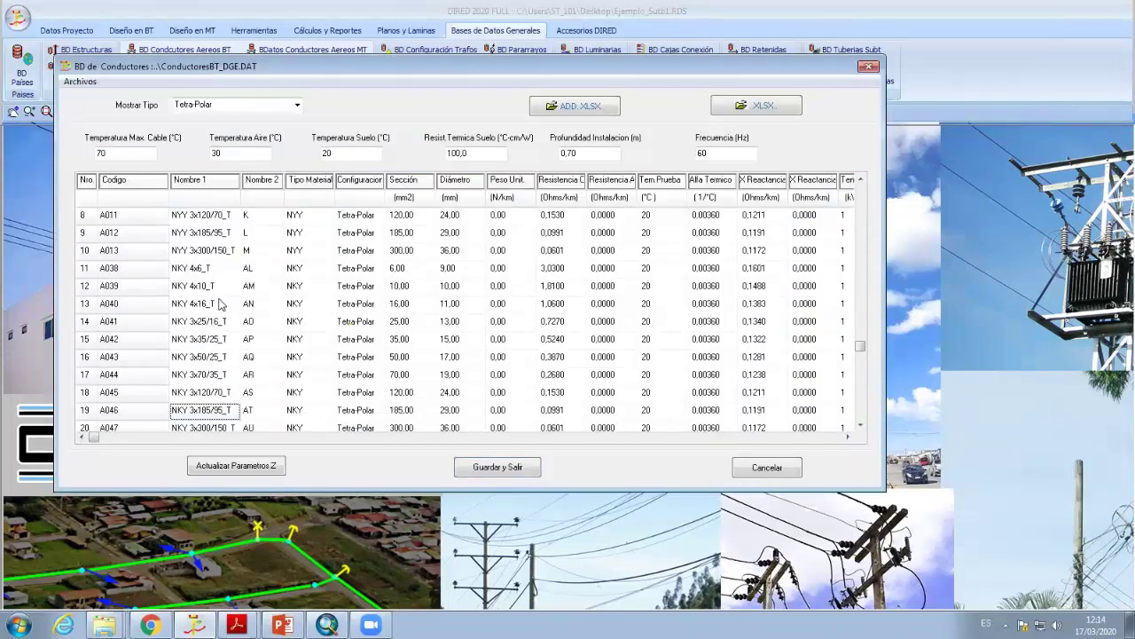
{"action": "scroll", "coordinate": [222, 292], "scroll_direction": "up", "scroll_amount": 3}
{"action": "scroll", "coordinate": [224, 280], "scroll_direction": "up", "scroll_amount": 2}
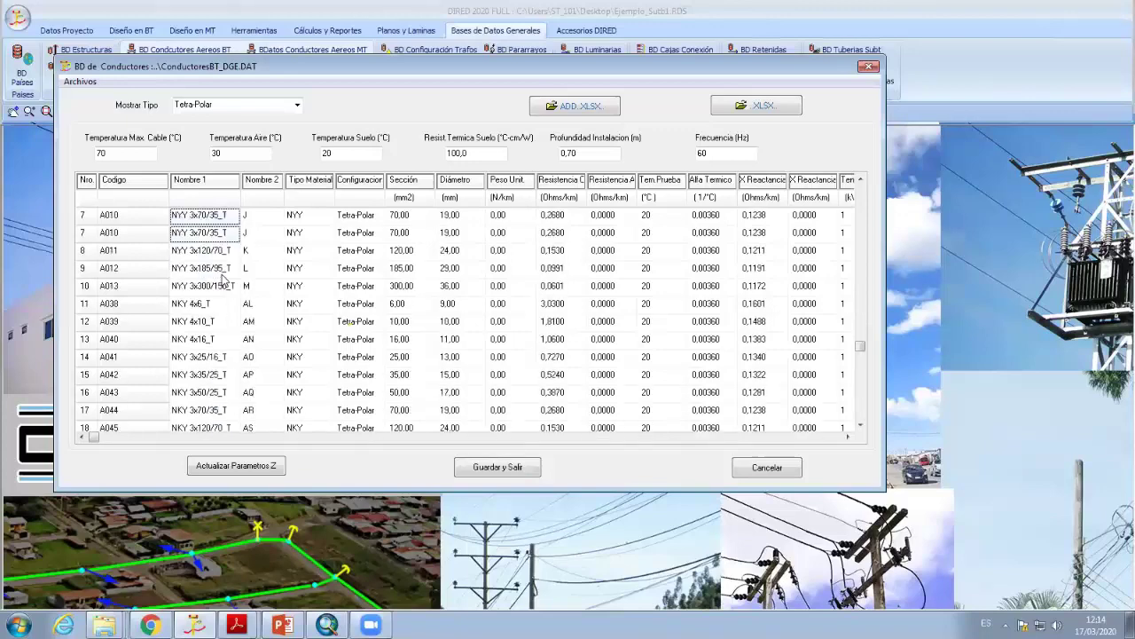
{"action": "scroll", "coordinate": [223, 281], "scroll_direction": "up", "scroll_amount": 2}
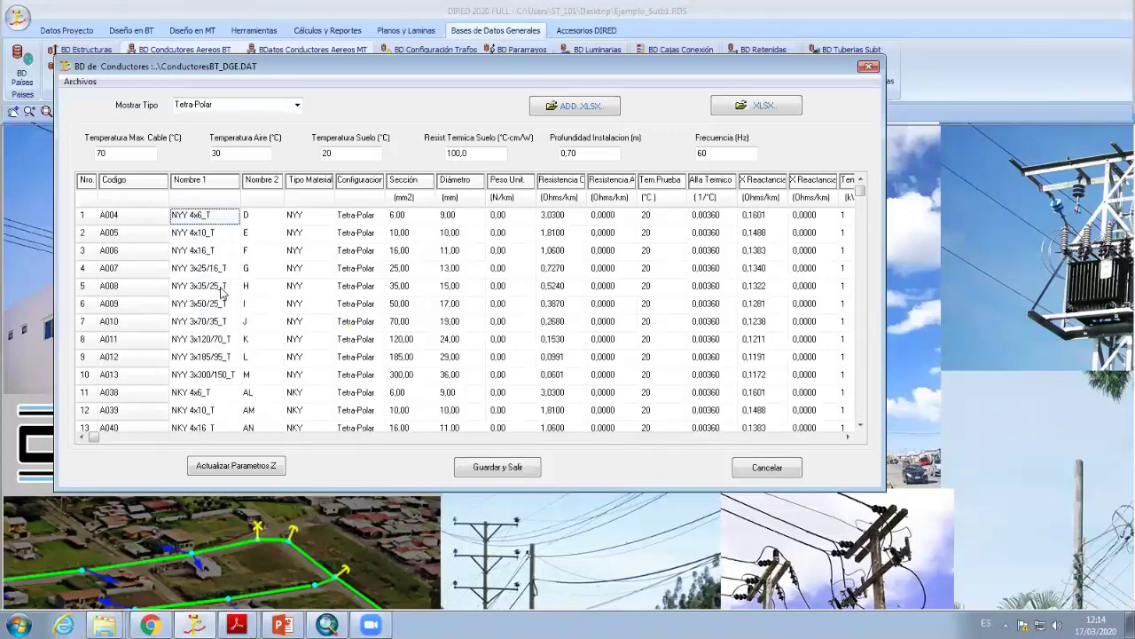
{"action": "scroll", "coordinate": [222, 293], "scroll_direction": "down", "scroll_amount": 4}
{"action": "scroll", "coordinate": [222, 293], "scroll_direction": "down", "scroll_amount": 3}
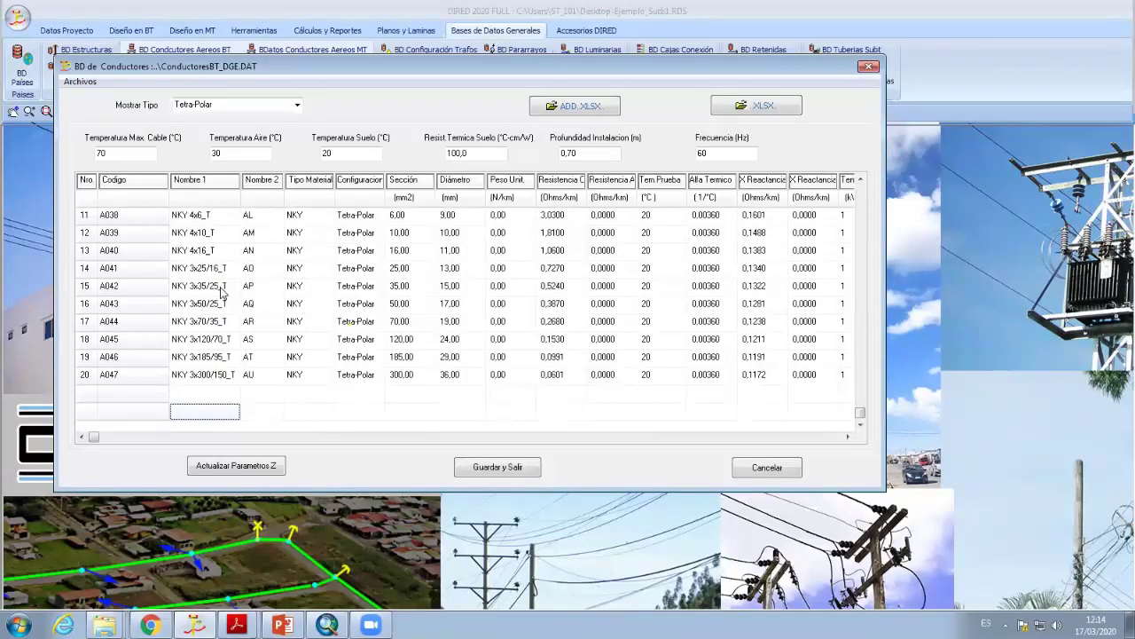
{"action": "left_click", "coordinate": [222, 289]}
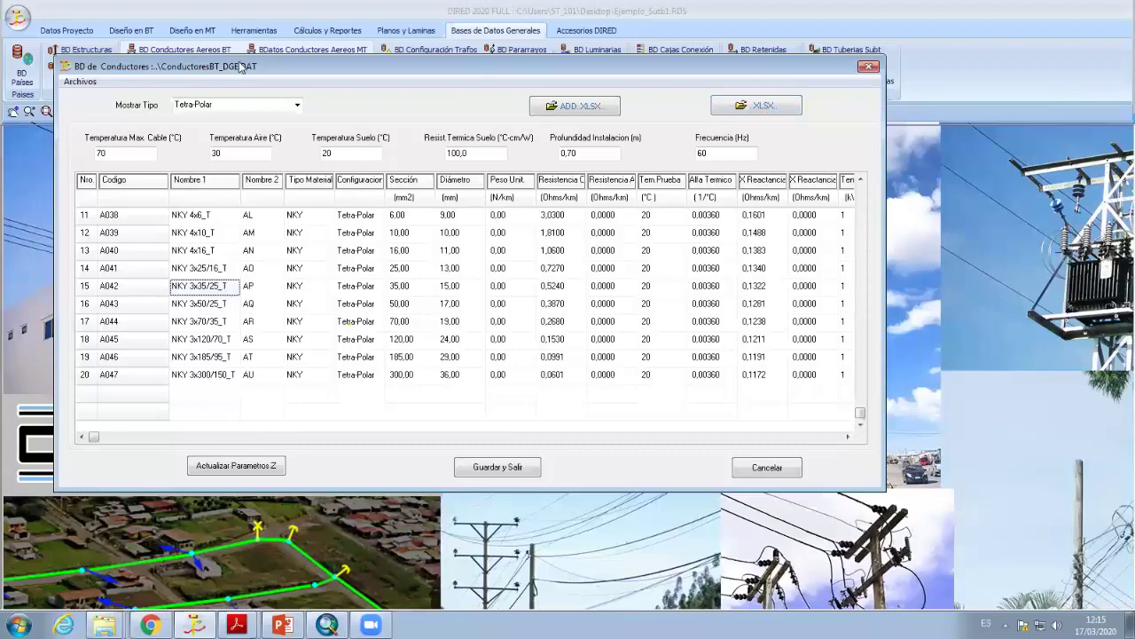
Load ConductoresBT_CODENSA.DAT as another conductor table
{"action": "left_click", "coordinate": [79, 81]}
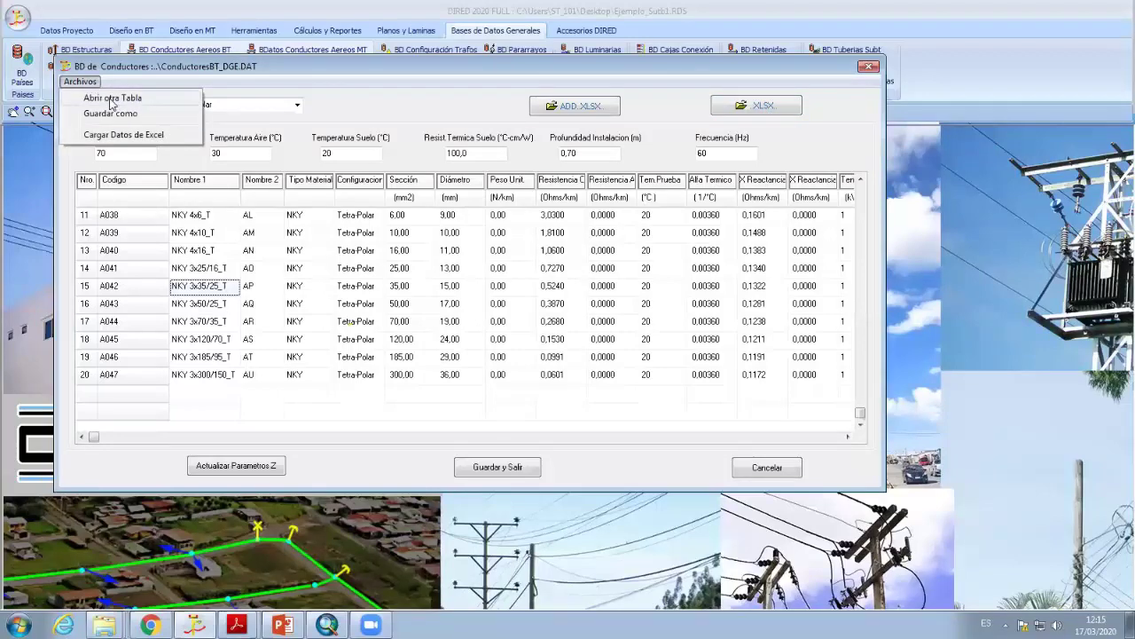
{"action": "left_click", "coordinate": [111, 103]}
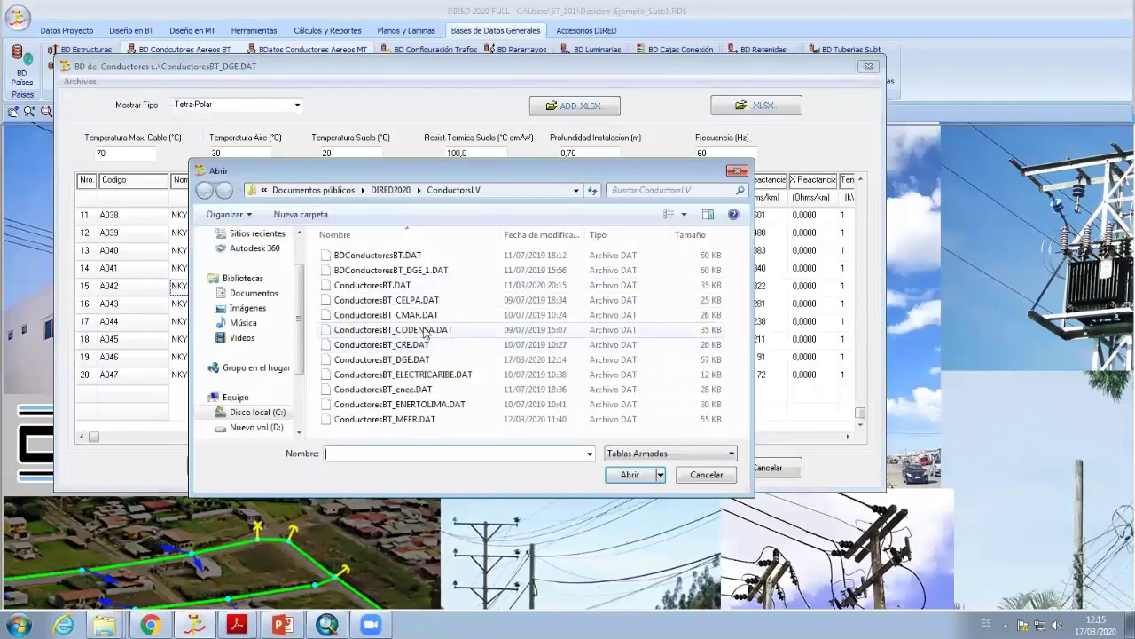
{"action": "left_click", "coordinate": [395, 330]}
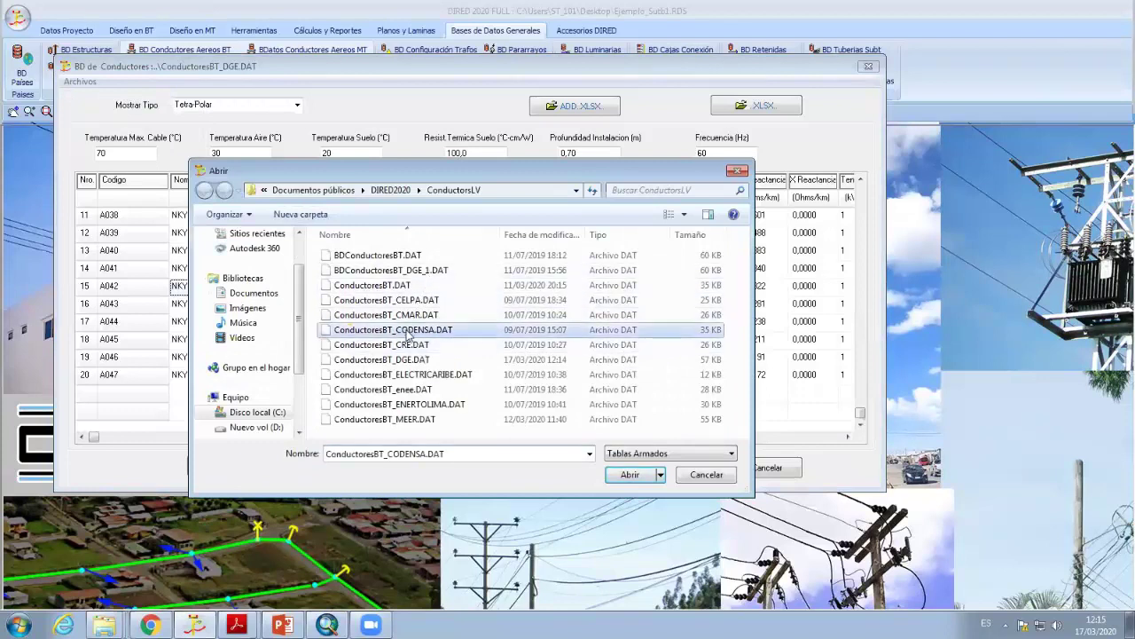
{"action": "left_click", "coordinate": [626, 474]}
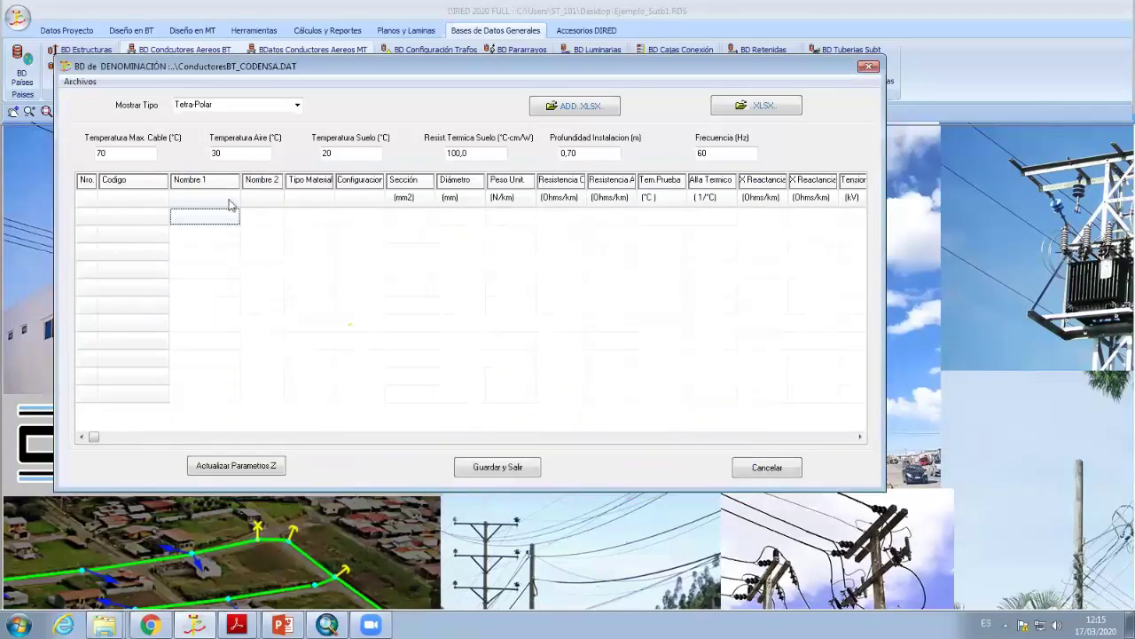
Set Mostrar Tipo to Todos, update the Z parameters, and close the conductor windows
{"action": "left_click", "coordinate": [300, 108]}
{"action": "left_click", "coordinate": [239, 113]}
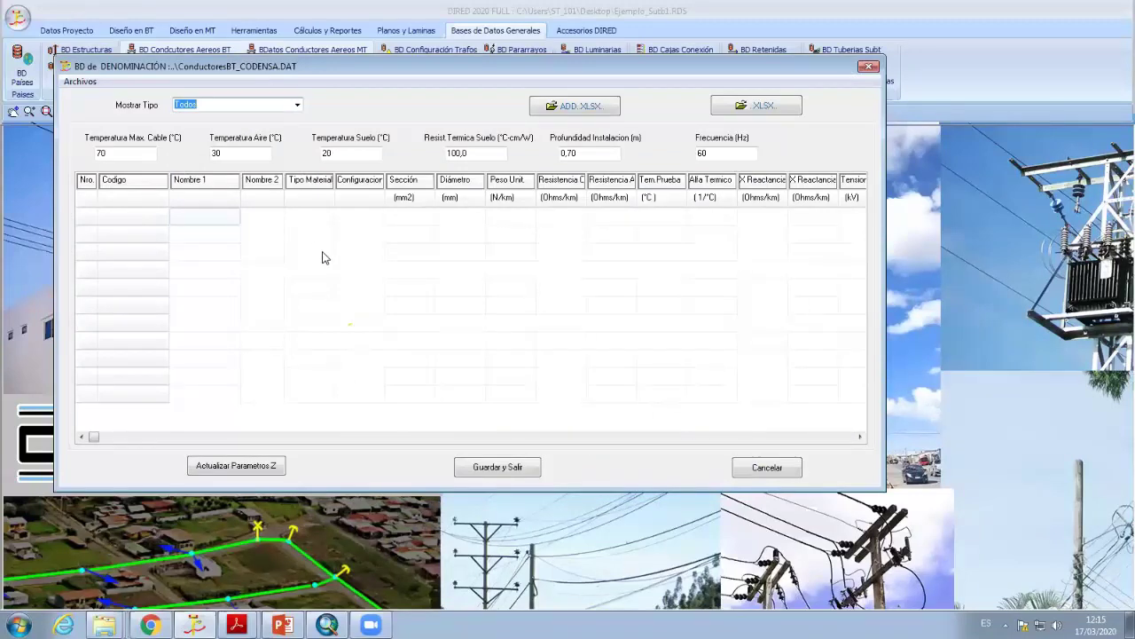
{"action": "left_click", "coordinate": [263, 467]}
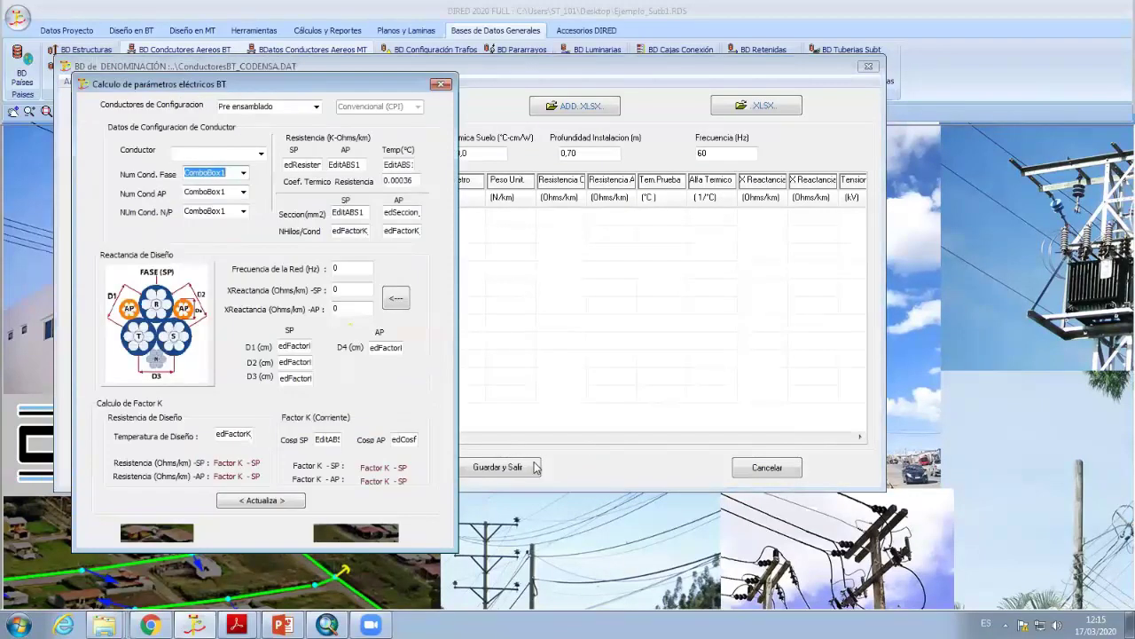
{"action": "left_click", "coordinate": [355, 531]}
{"action": "left_click", "coordinate": [761, 468]}
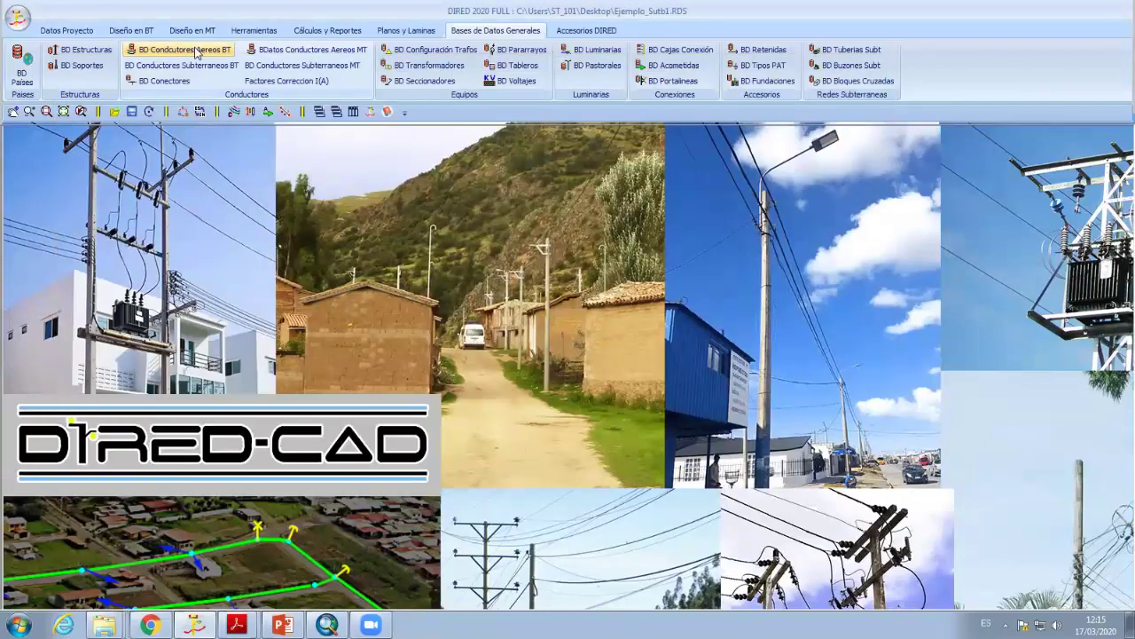
Inspect the pre-assembled table in BD Conductores Aereos BT, then close it without saving
{"action": "left_click", "coordinate": [201, 50]}
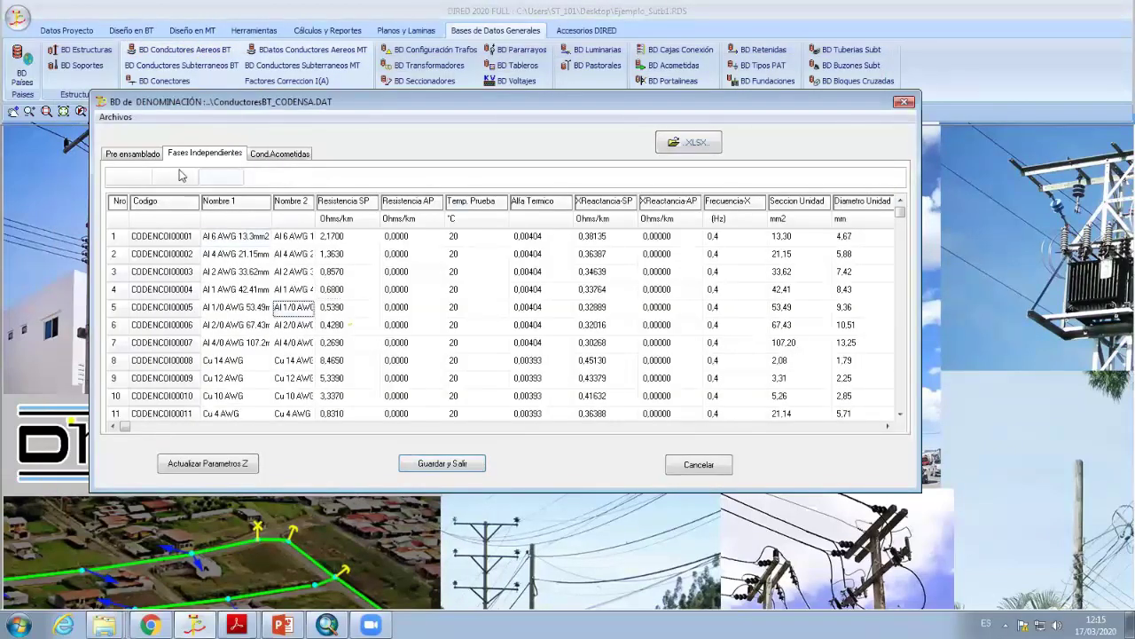
{"action": "left_click", "coordinate": [146, 158]}
{"action": "left_click", "coordinate": [694, 465]}
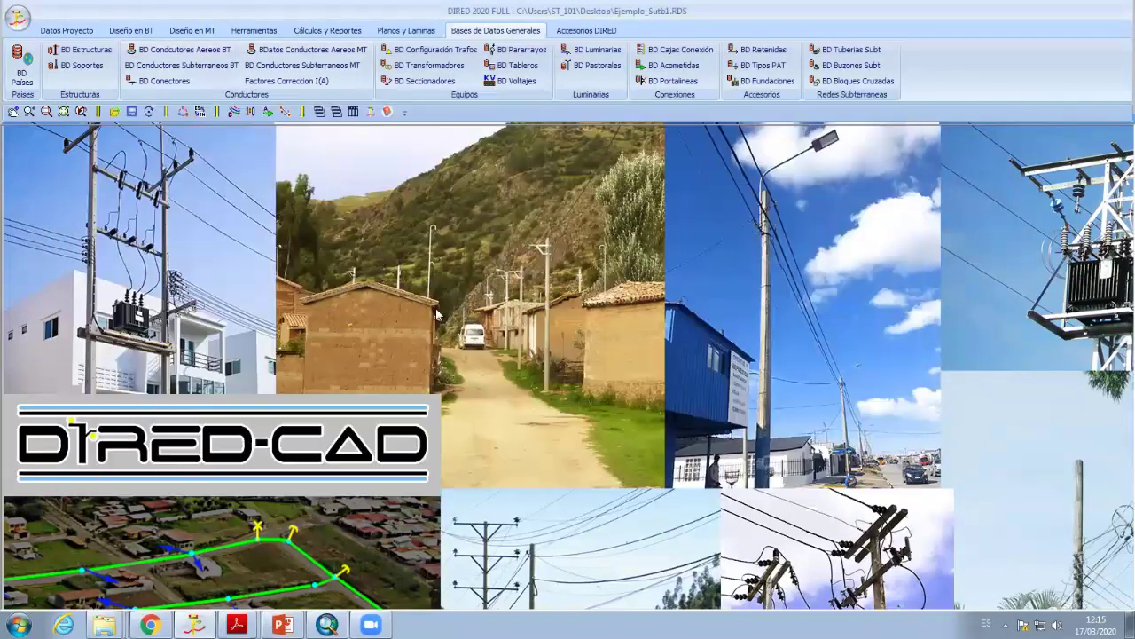
Load ConductoresBT_CODENSA.DAT into BD Conductores from Bases de Datos Generales
{"action": "left_click", "coordinate": [148, 32]}
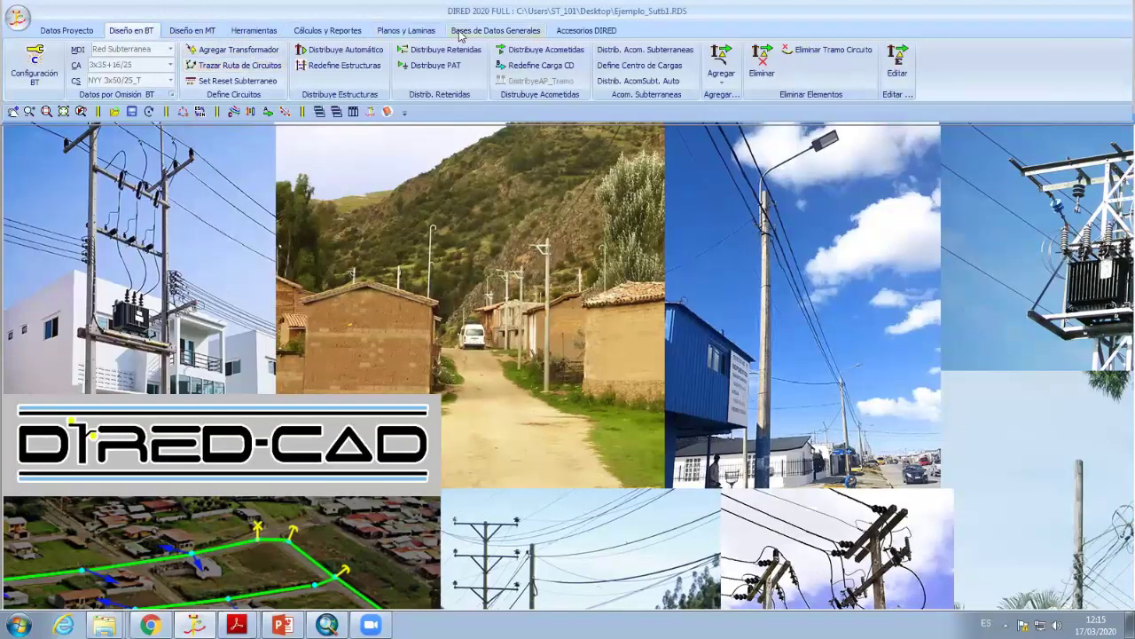
{"action": "left_click", "coordinate": [504, 34]}
{"action": "left_click", "coordinate": [196, 71]}
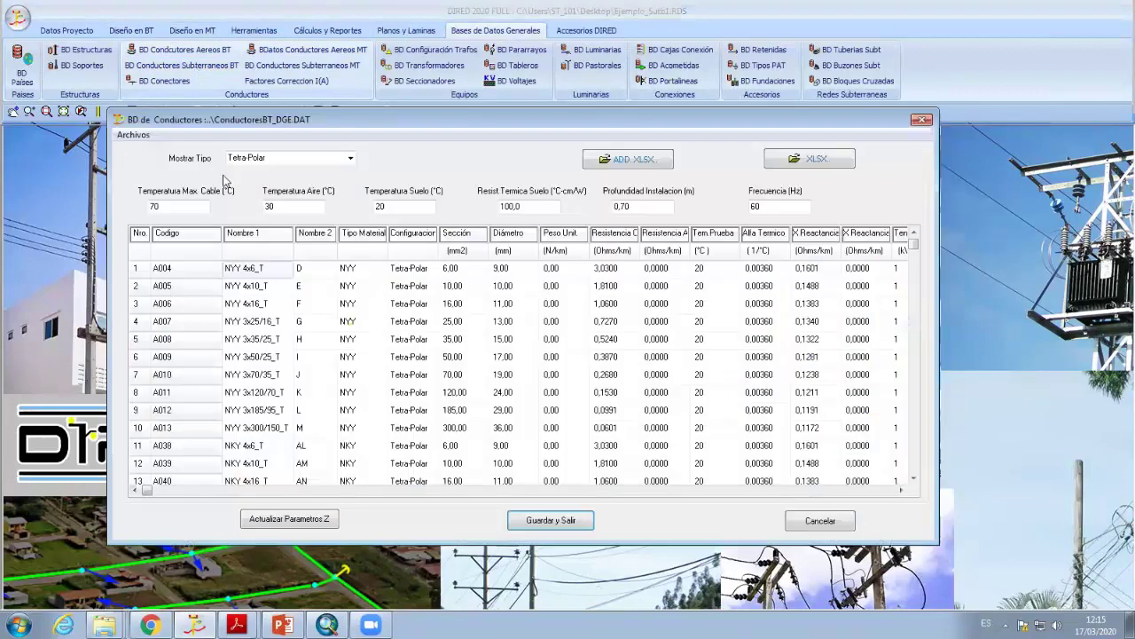
{"action": "left_click", "coordinate": [148, 139]}
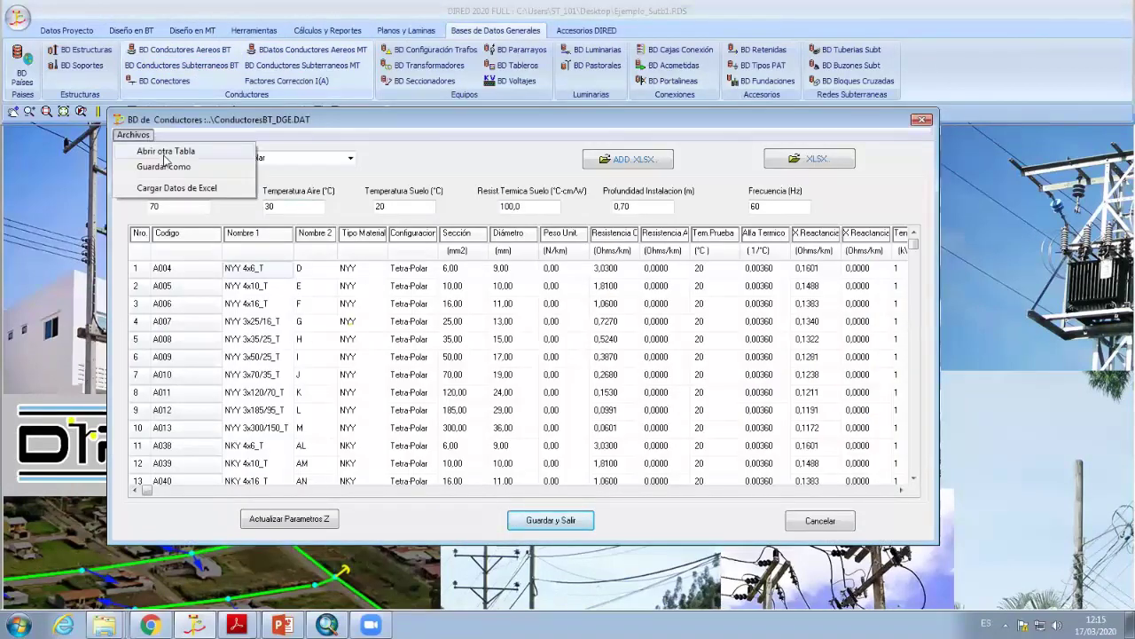
{"action": "left_click", "coordinate": [165, 155]}
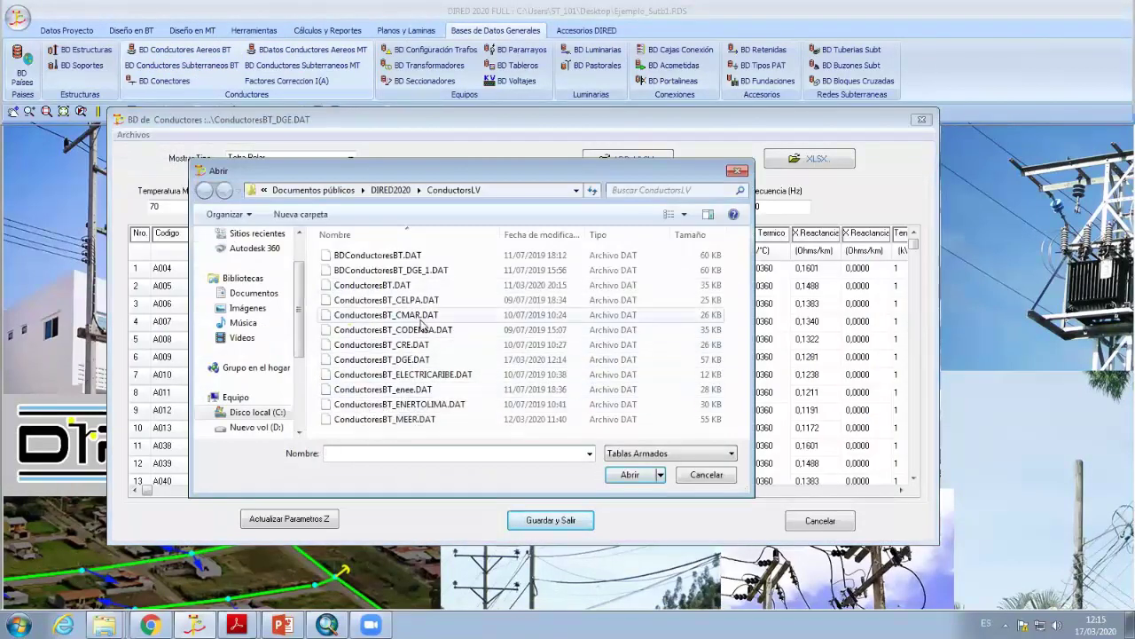
{"action": "left_click", "coordinate": [393, 329]}
{"action": "left_click", "coordinate": [630, 474]}
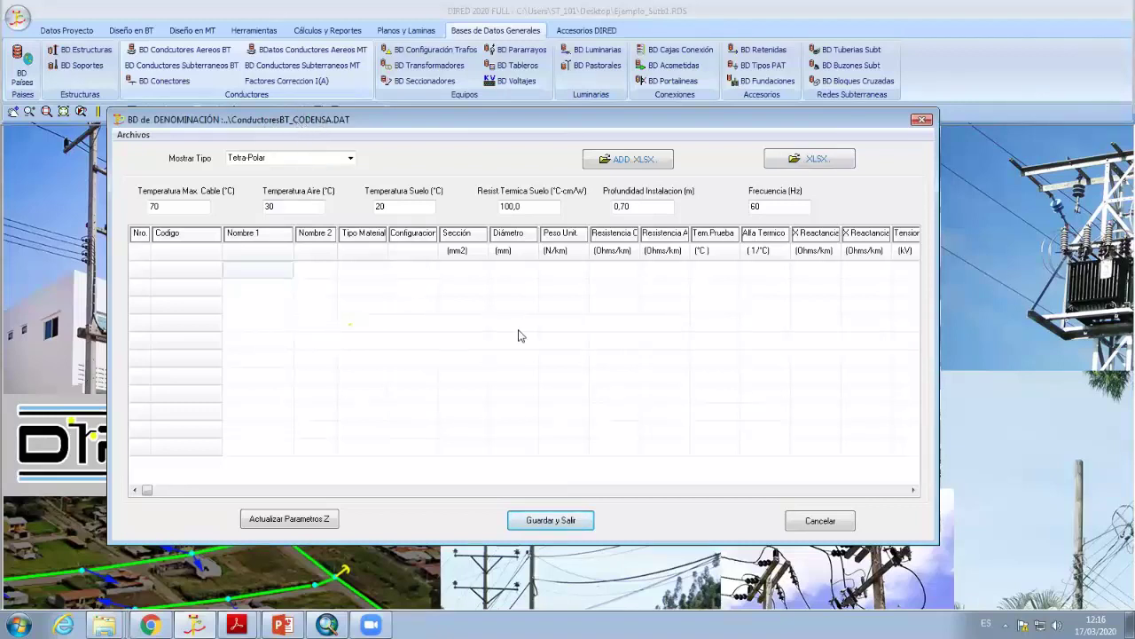
Load the ConductoresBT_DGE.DAT conductor table into BD Conductores
{"action": "left_click", "coordinate": [133, 134]}
{"action": "left_click", "coordinate": [158, 149]}
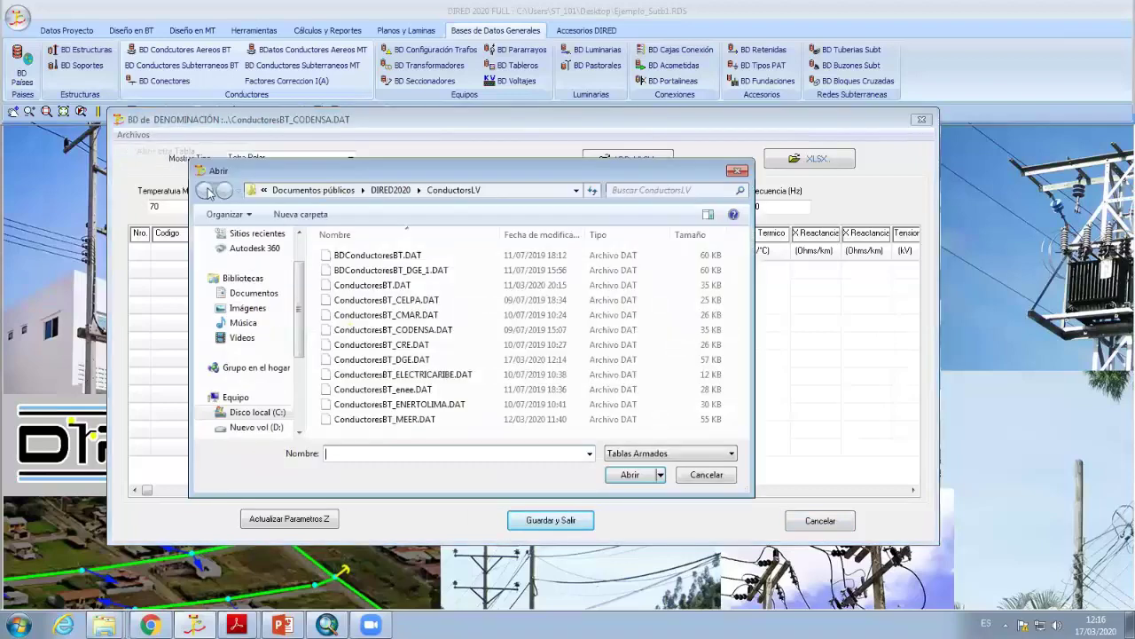
{"action": "left_click", "coordinate": [417, 362]}
{"action": "left_click", "coordinate": [630, 475]}
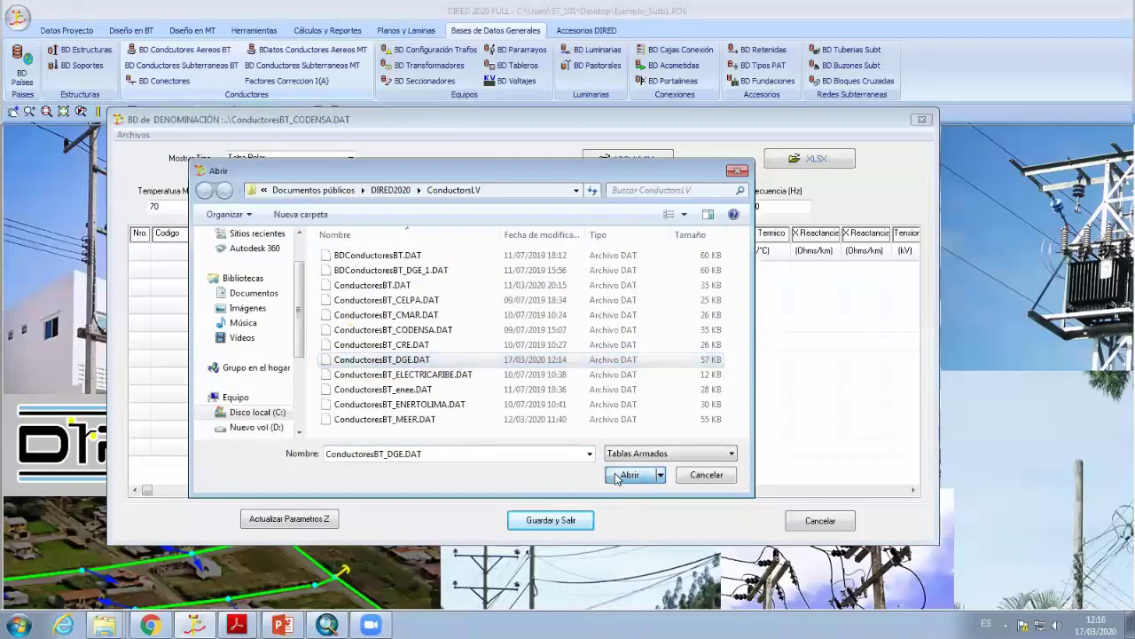
{"action": "left_click", "coordinate": [315, 341]}
Set Mostrar Tipo to Todos to list every conductor type, then close the database
{"action": "key", "text": "Down"}
{"action": "key", "text": "Down"}
{"action": "key", "text": "Down"}
{"action": "key", "text": "Down"}
{"action": "key", "text": "Down"}
{"action": "key", "text": "Down"}
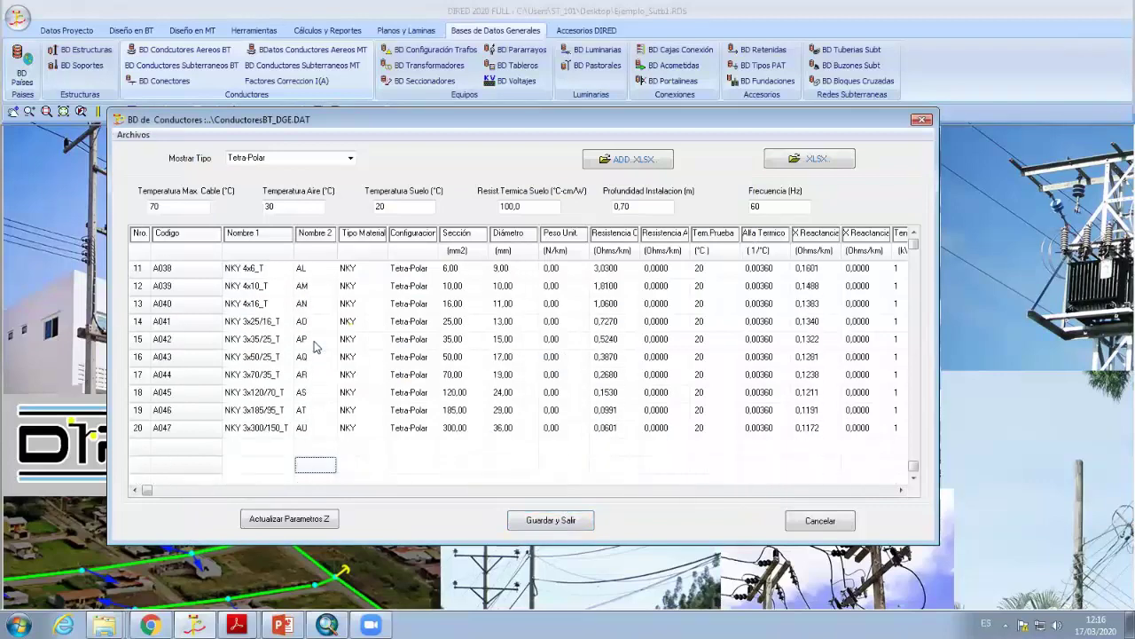
{"action": "key", "text": "Up"}
{"action": "key", "text": "Up"}
{"action": "key", "text": "Up"}
{"action": "key", "text": "Up"}
{"action": "key", "text": "Up"}
{"action": "key", "text": "Up"}
{"action": "key", "text": "Up"}
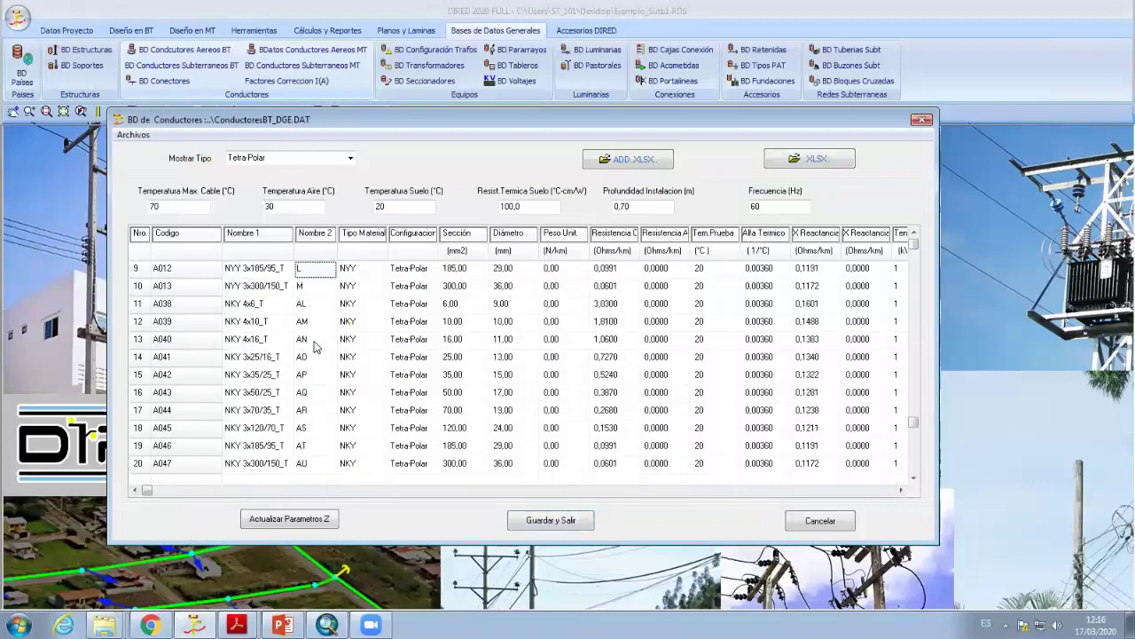
{"action": "key", "text": "Up"}
{"action": "key", "text": "Up"}
{"action": "key", "text": "Up"}
{"action": "key", "text": "Up"}
{"action": "key", "text": "Up"}
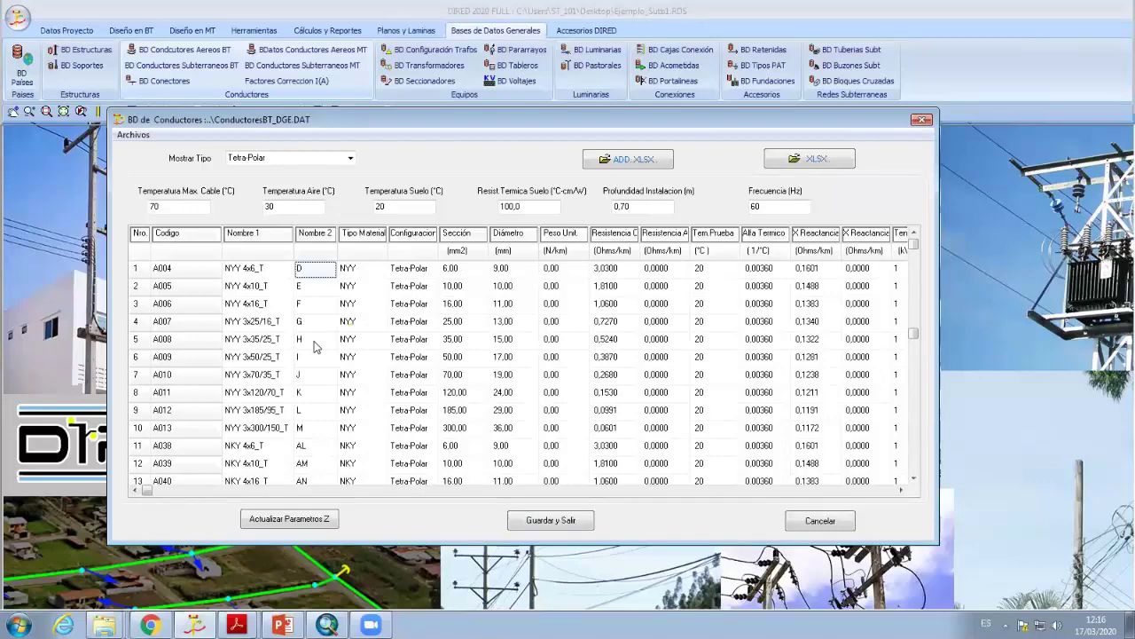
{"action": "left_click", "coordinate": [350, 158]}
{"action": "left_click", "coordinate": [305, 172]}
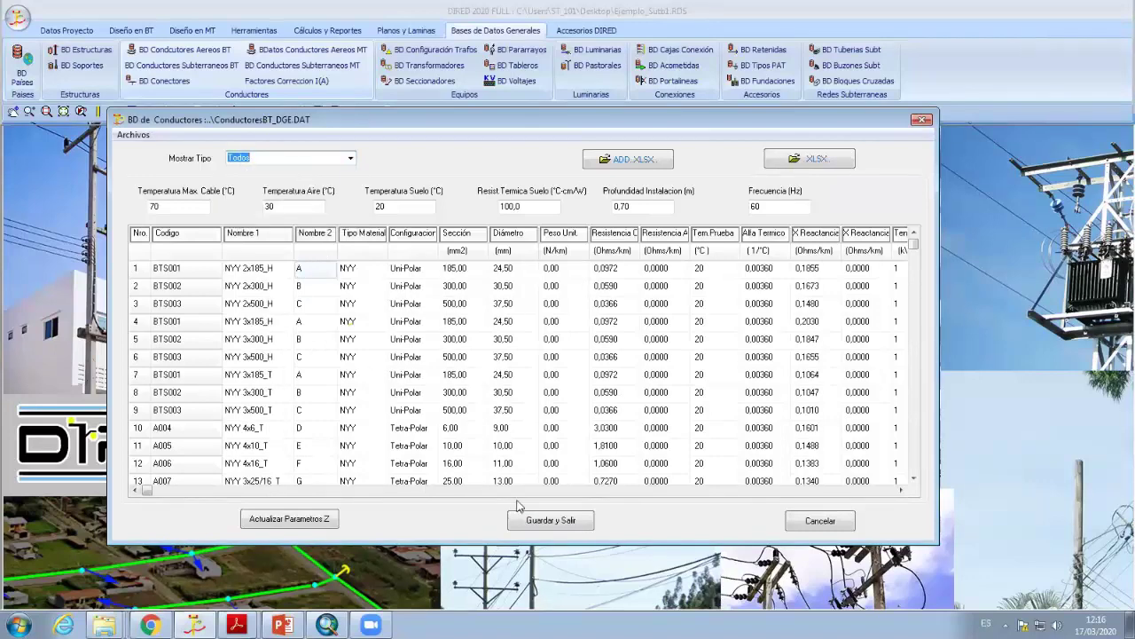
{"action": "left_click", "coordinate": [534, 525]}
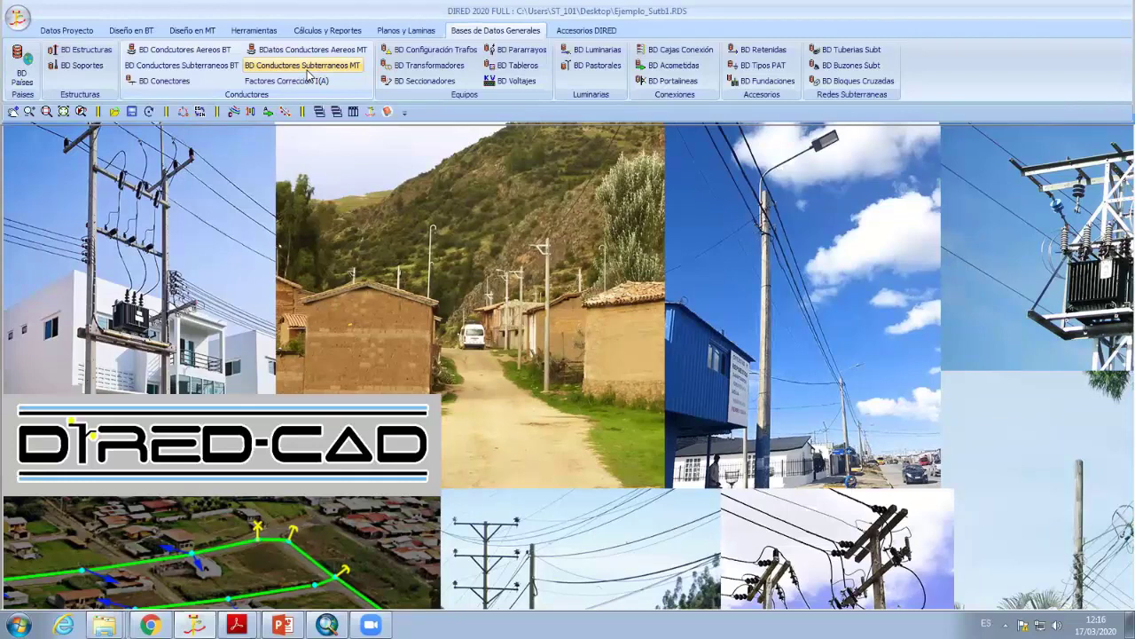
Open the underground MT conductor database and set Mostrar Tipo to Todos
{"action": "left_click", "coordinate": [308, 73]}
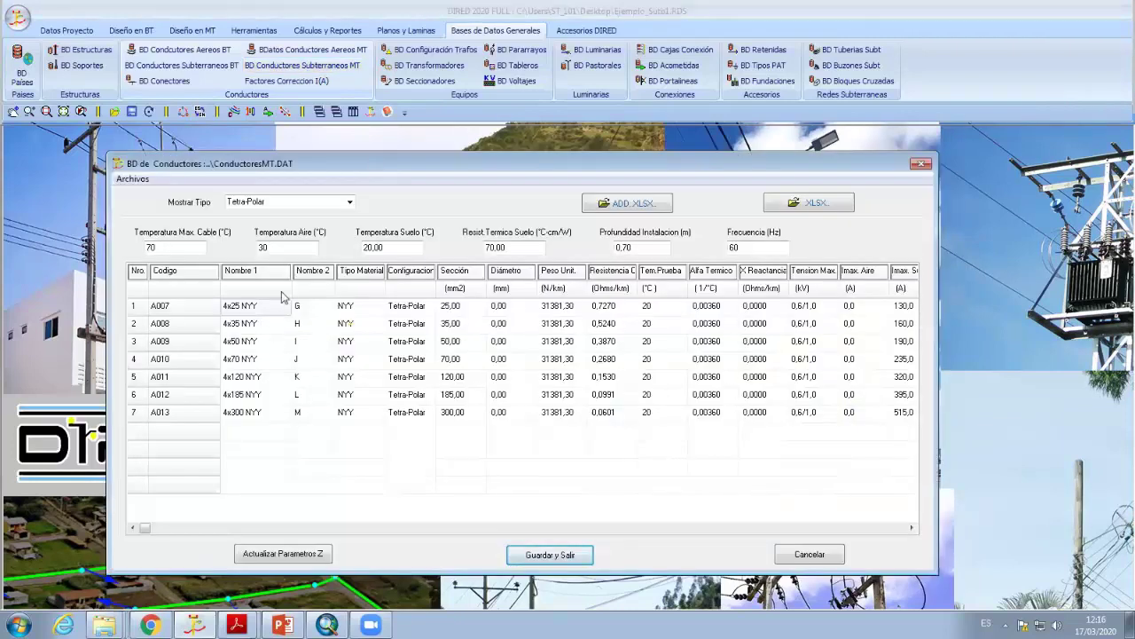
{"action": "left_click", "coordinate": [353, 206]}
{"action": "left_click", "coordinate": [293, 215]}
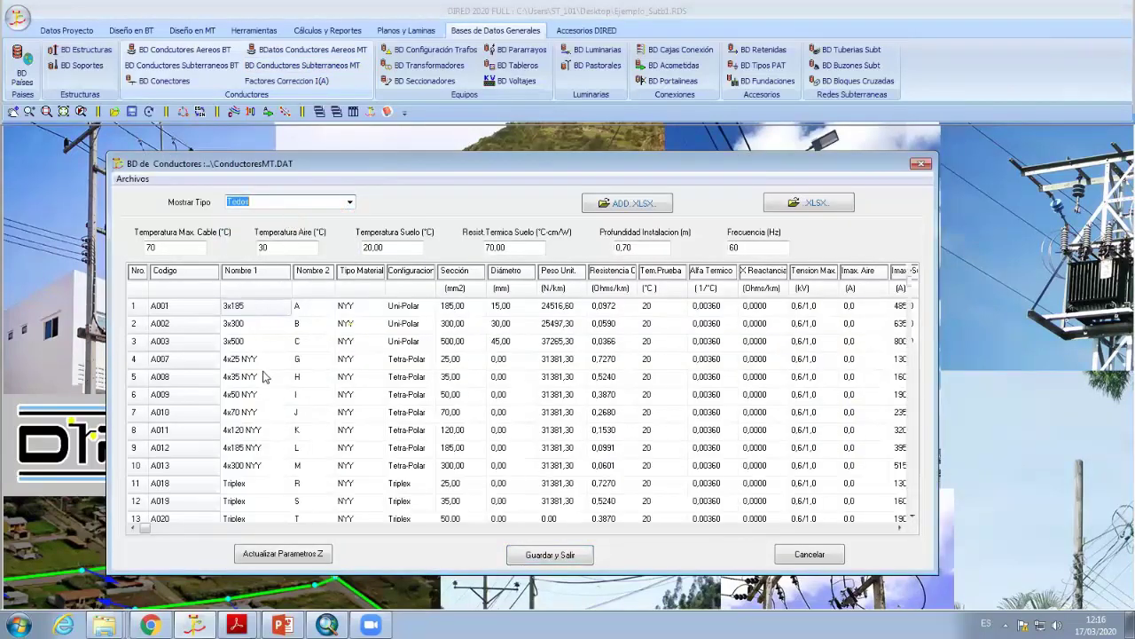
{"action": "left_click", "coordinate": [262, 377]}
{"action": "key", "text": "Down"}
{"action": "key", "text": "Down"}
{"action": "key", "text": "Down"}
{"action": "key", "text": "Down"}
{"action": "key", "text": "Down"}
{"action": "key", "text": "Down"}
{"action": "key", "text": "Down"}
{"action": "key", "text": "Down"}
{"action": "key", "text": "Down"}
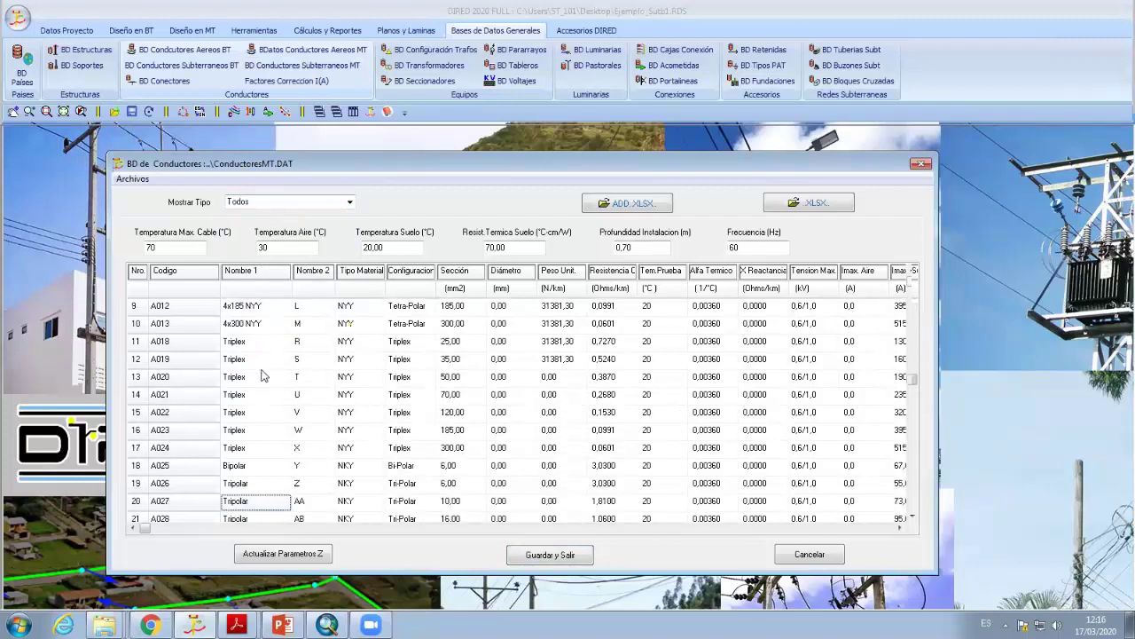
{"action": "key", "text": "Down"}
{"action": "key", "text": "Down"}
{"action": "key", "text": "Down"}
{"action": "key", "text": "Up"}
{"action": "key", "text": "Up"}
{"action": "key", "text": "Up"}
{"action": "key", "text": "Right"}
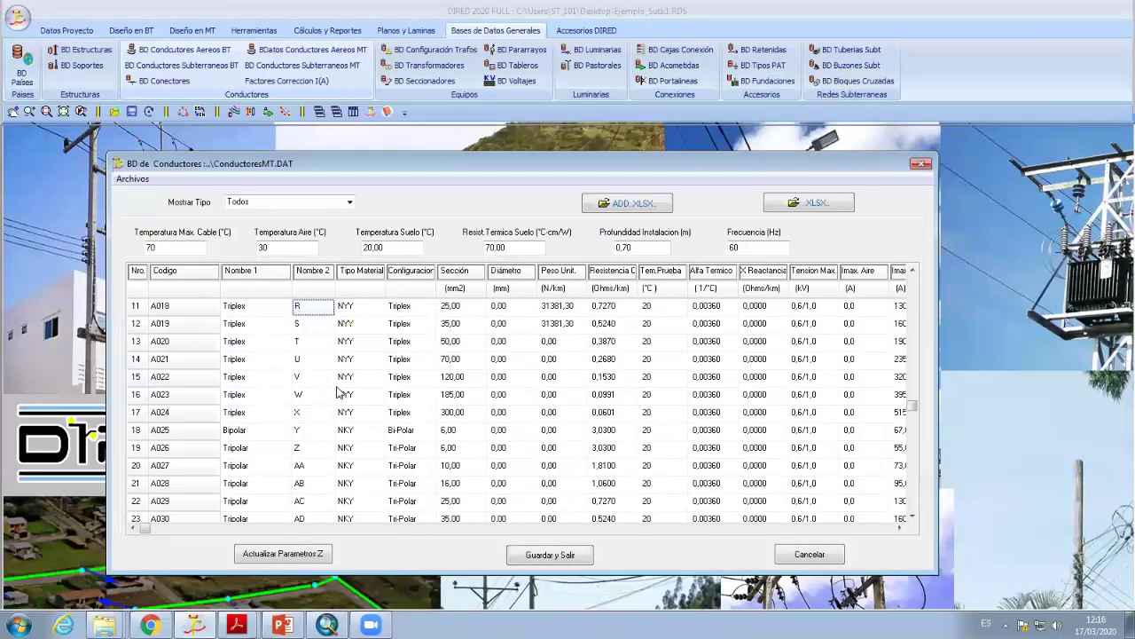
{"action": "key", "text": "Up"}
{"action": "key", "text": "Up"}
{"action": "key", "text": "Up"}
{"action": "key", "text": "Up"}
{"action": "key", "text": "Up"}
{"action": "key", "text": "Up"}
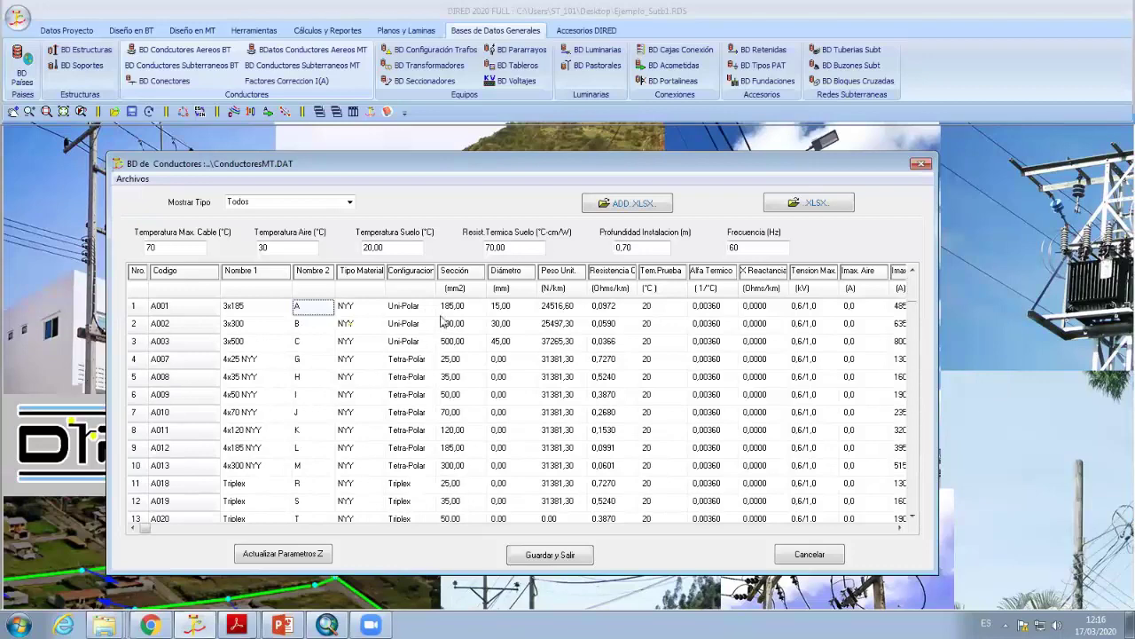
Move the conductor database window up and to the left
{"action": "left_click_drag", "start_coordinate": [487, 163], "coordinate": [425, 125]}
{"action": "left_click", "coordinate": [390, 270]}
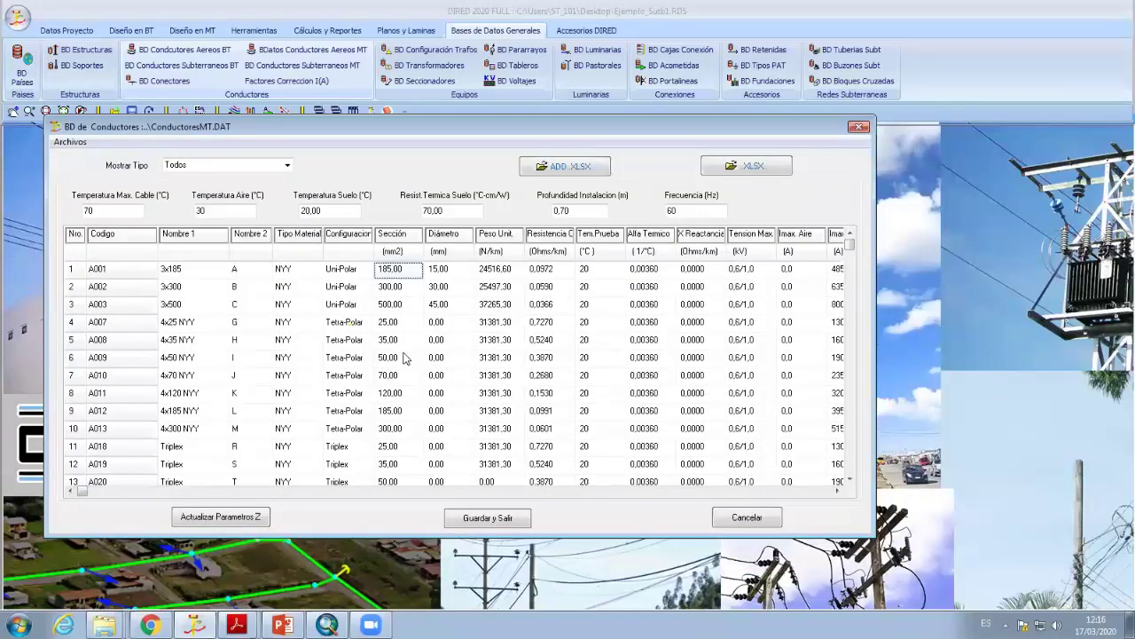
{"action": "left_click_drag", "start_coordinate": [421, 126], "coordinate": [425, 93]}
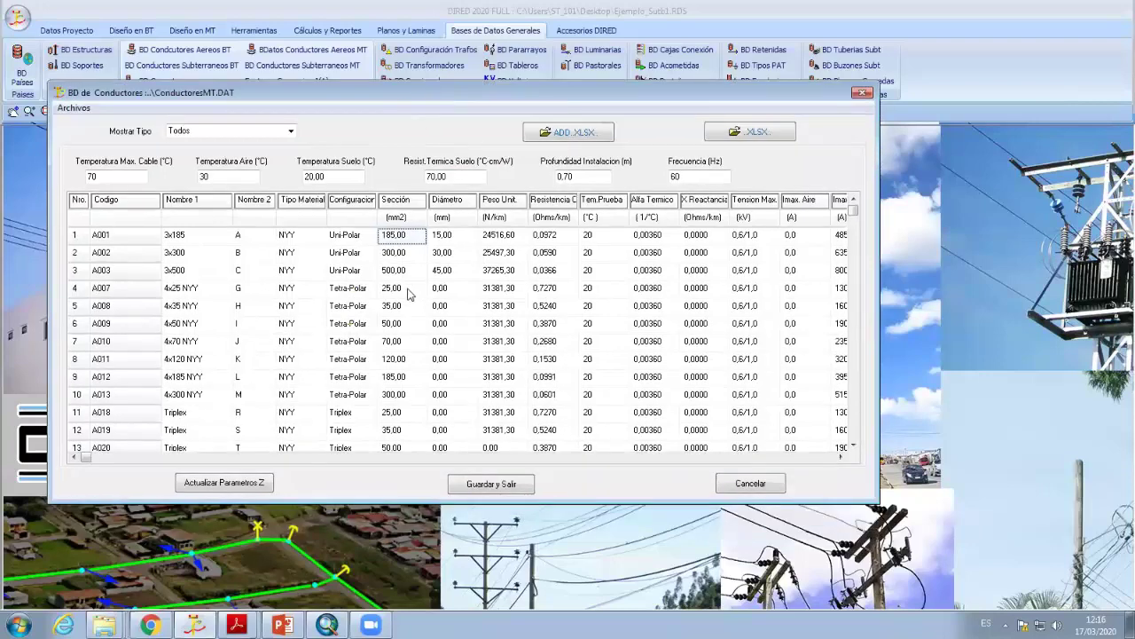
Open A007 and review its phase/neutral counts, buried current, design temperature and Reactancia-SD
{"action": "double_click", "coordinate": [404, 296]}
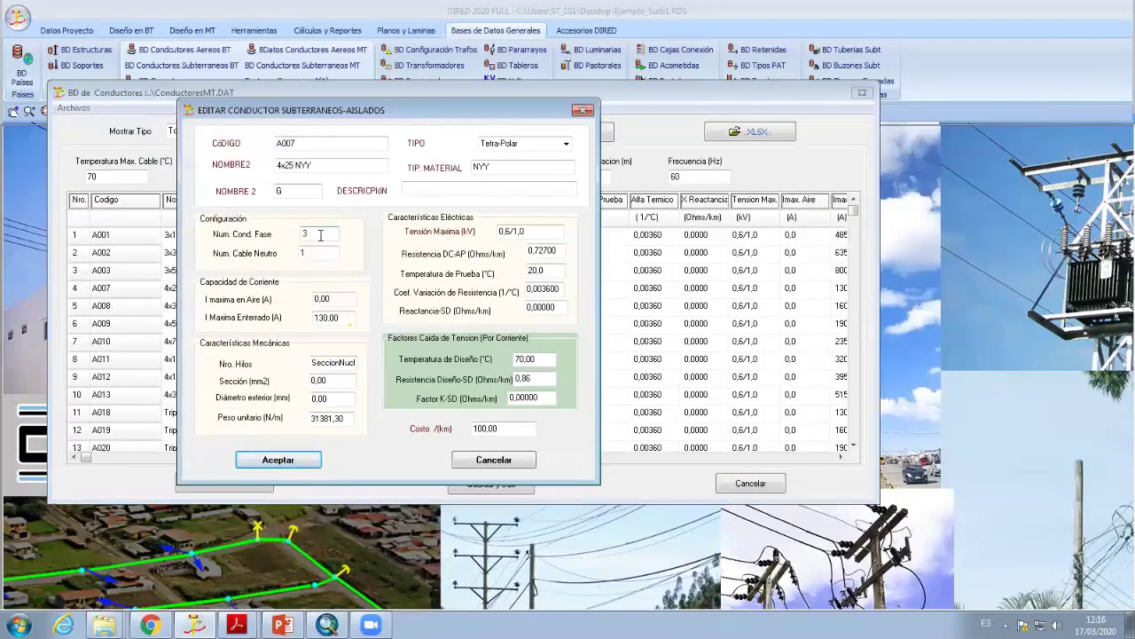
{"action": "double_click", "coordinate": [306, 233]}
{"action": "double_click", "coordinate": [324, 255]}
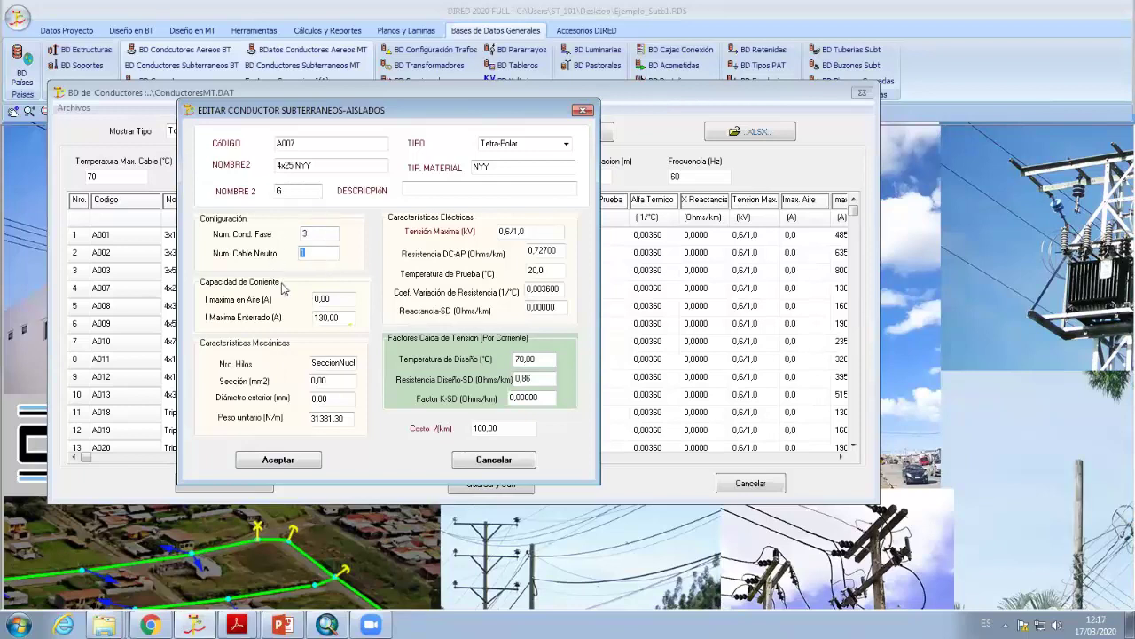
{"action": "double_click", "coordinate": [352, 319]}
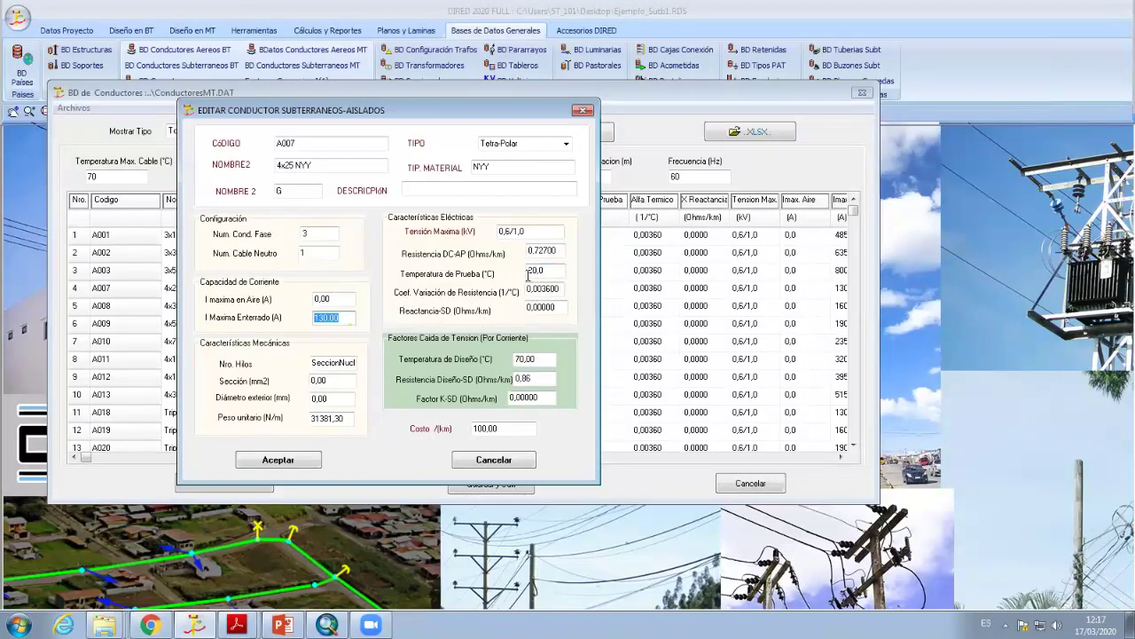
{"action": "left_click", "coordinate": [541, 357]}
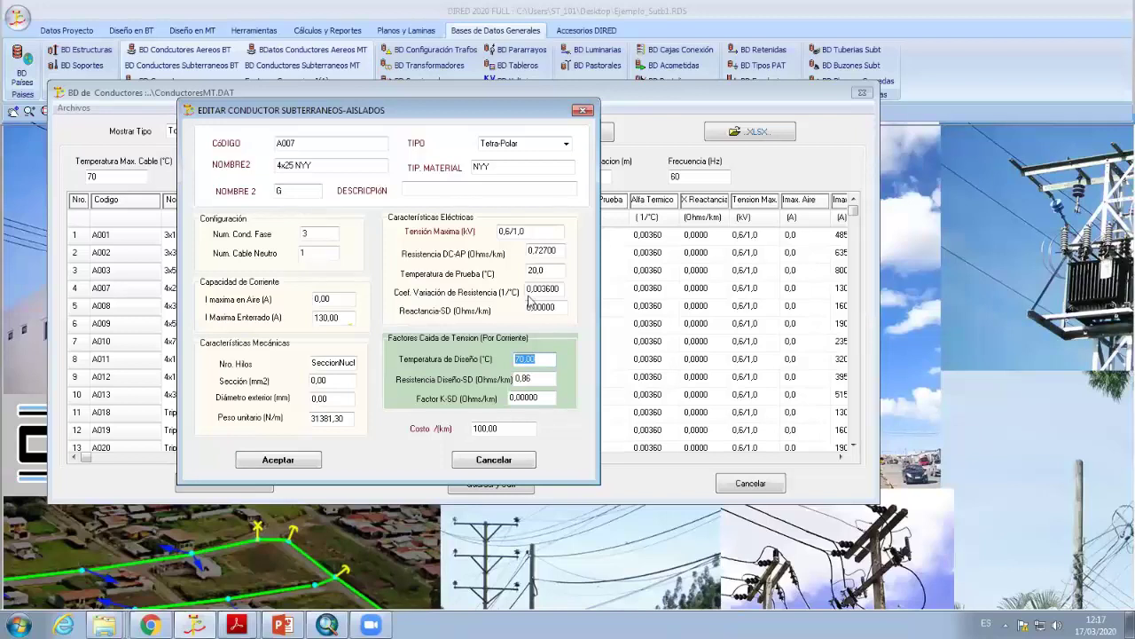
{"action": "left_click", "coordinate": [550, 308]}
{"action": "left_click", "coordinate": [556, 310]}
In the parameter calculator, set spacings D1, D2 and D3 to 5 cm
{"action": "left_click", "coordinate": [297, 461]}
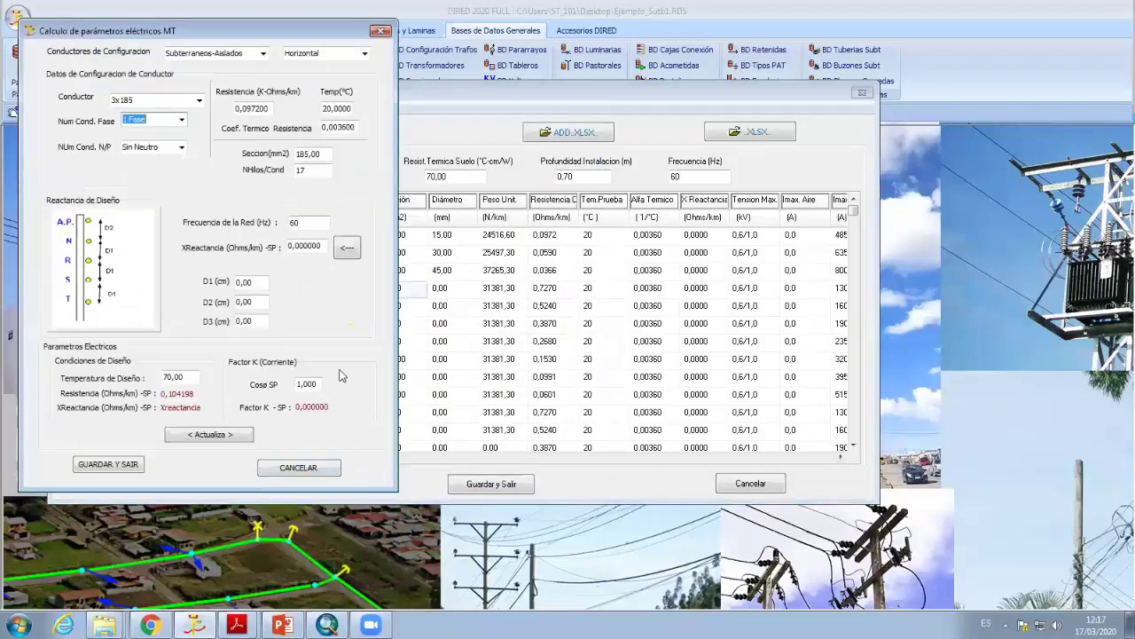
{"action": "left_click", "coordinate": [250, 481]}
{"action": "left_click_drag", "start_coordinate": [204, 40], "coordinate": [294, 61]}
{"action": "left_click", "coordinate": [333, 303]}
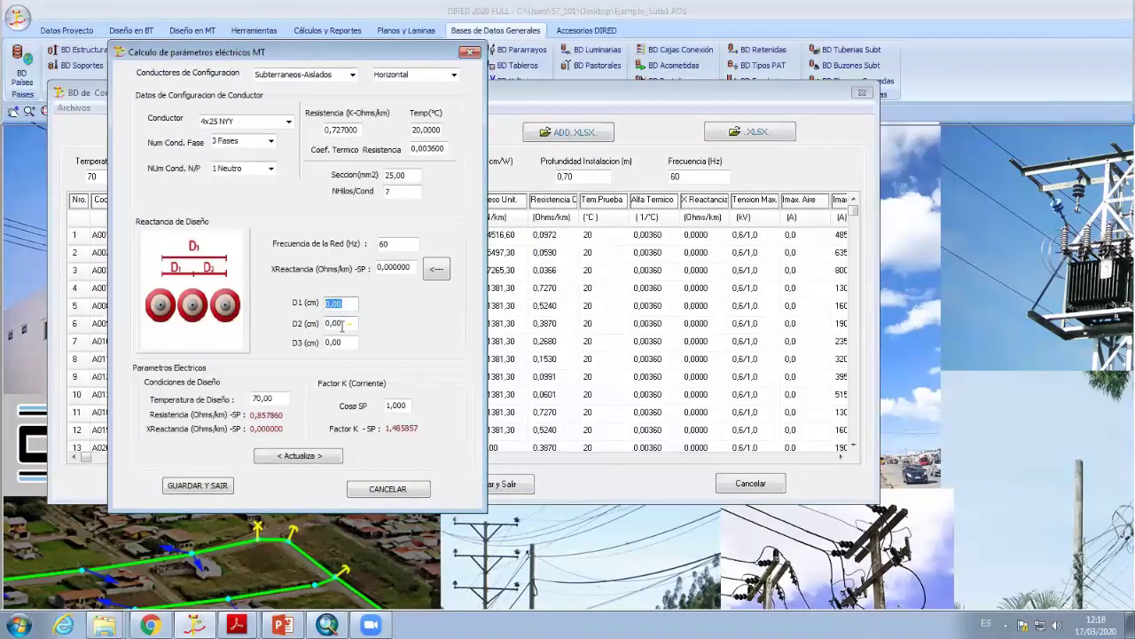
{"action": "type", "text": "5"}
{"action": "key", "text": "Tab"}
{"action": "type", "text": "5"}
{"action": "left_click", "coordinate": [341, 342]}
{"action": "type", "text": "5"}
Compute the 0,235616 Ohms/km reactance, update the parameters, and save and close
{"action": "left_click", "coordinate": [436, 267]}
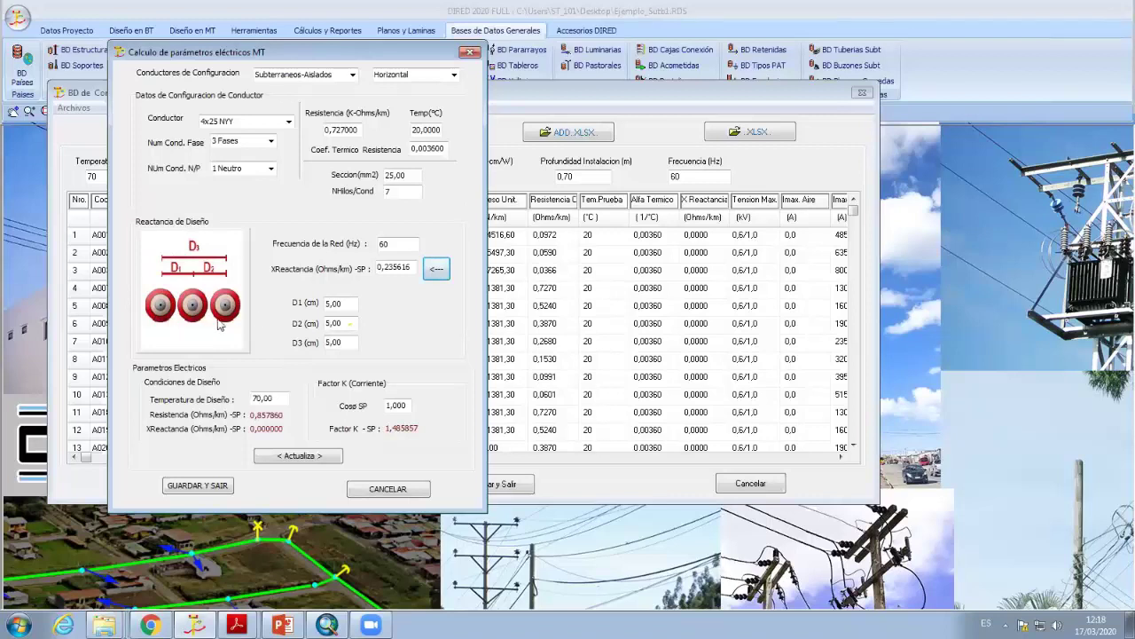
{"action": "left_click", "coordinate": [295, 455]}
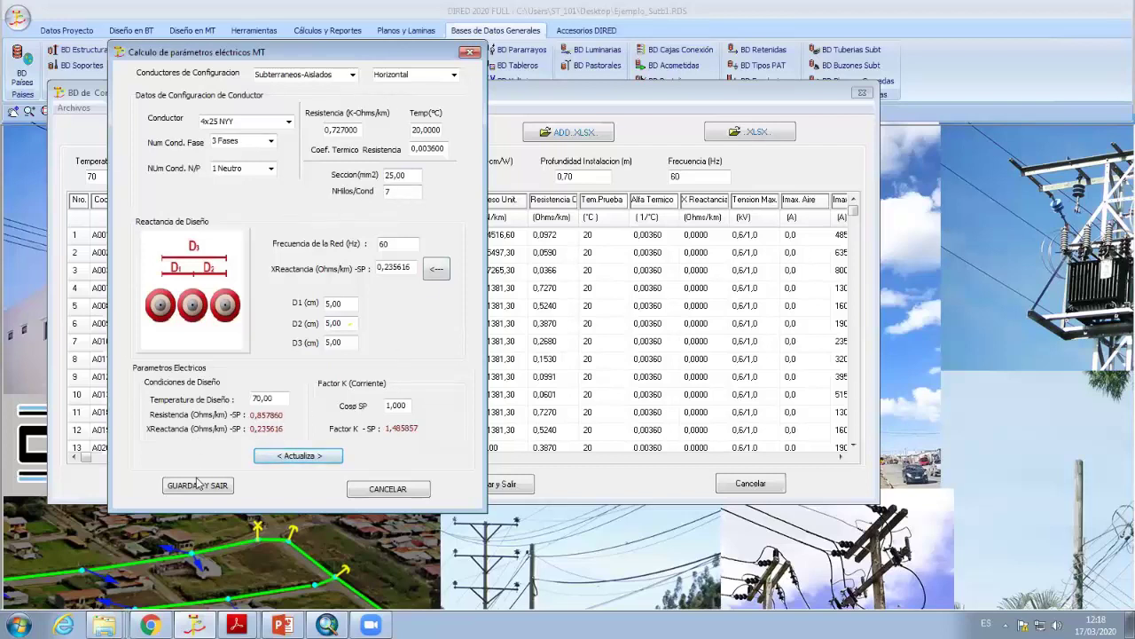
{"action": "left_click_drag", "start_coordinate": [413, 269], "coordinate": [373, 273]}
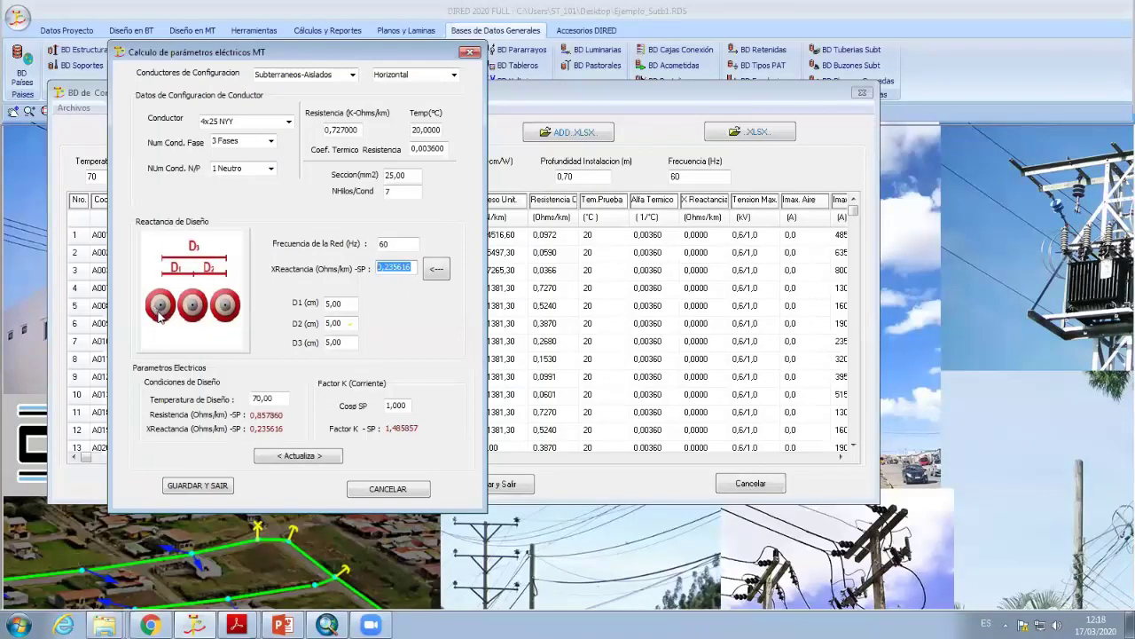
{"action": "left_click", "coordinate": [198, 486]}
{"action": "left_click", "coordinate": [497, 486]}
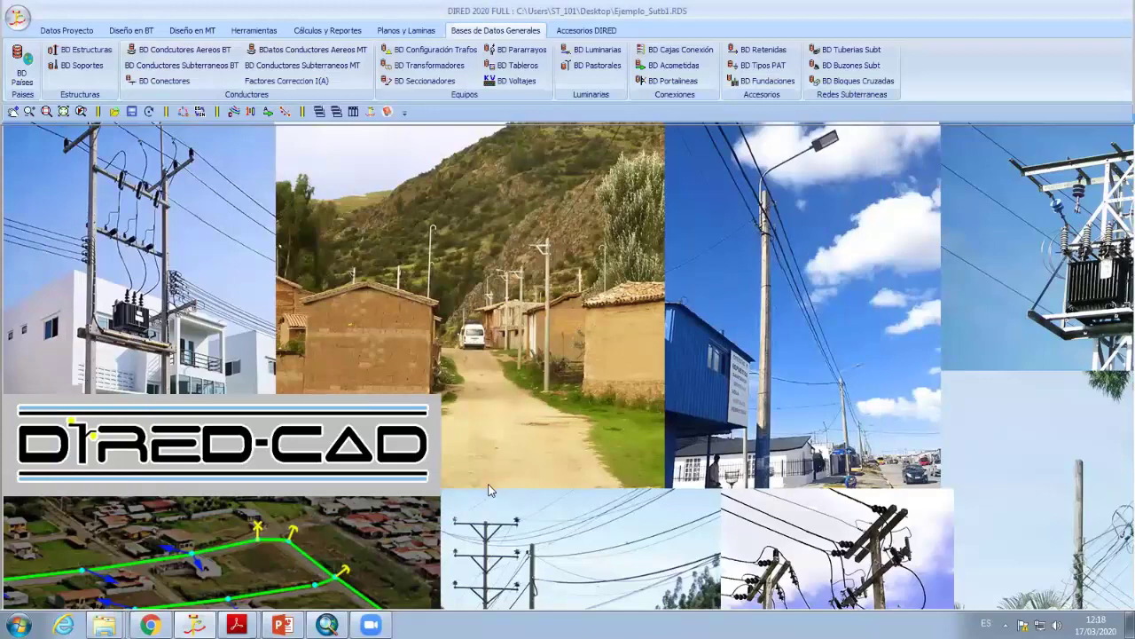
Open conductor A011 (NYY 3x120/70_T) for editing and check its Reactancia-SD value
{"action": "left_click", "coordinate": [307, 71]}
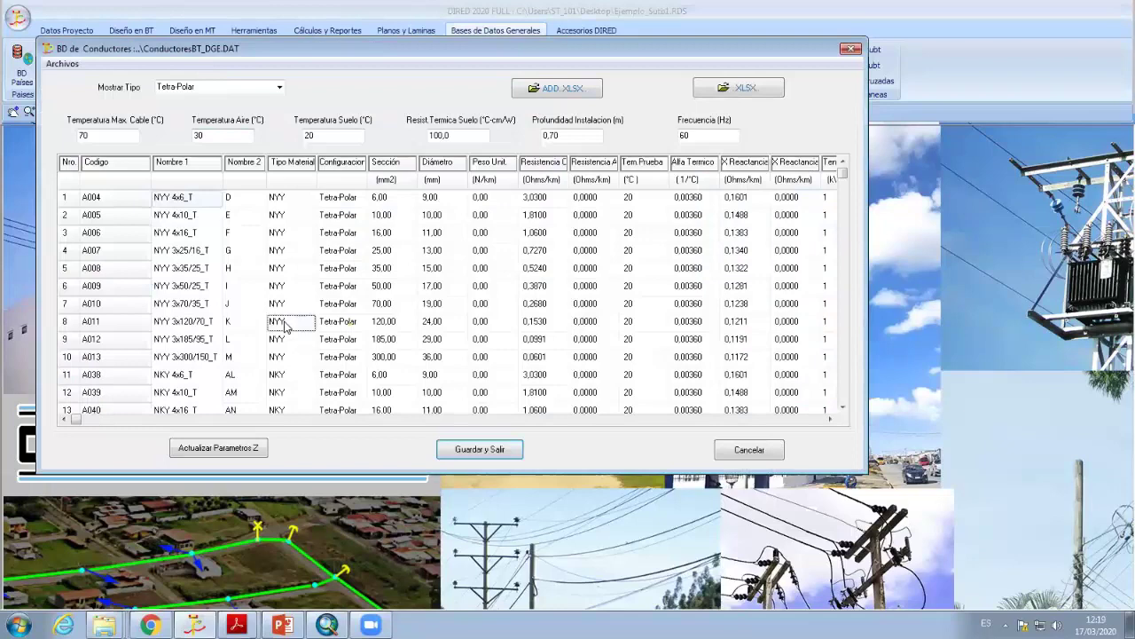
{"action": "double_click", "coordinate": [294, 322]}
{"action": "left_click_drag", "start_coordinate": [320, 67], "coordinate": [556, 86]}
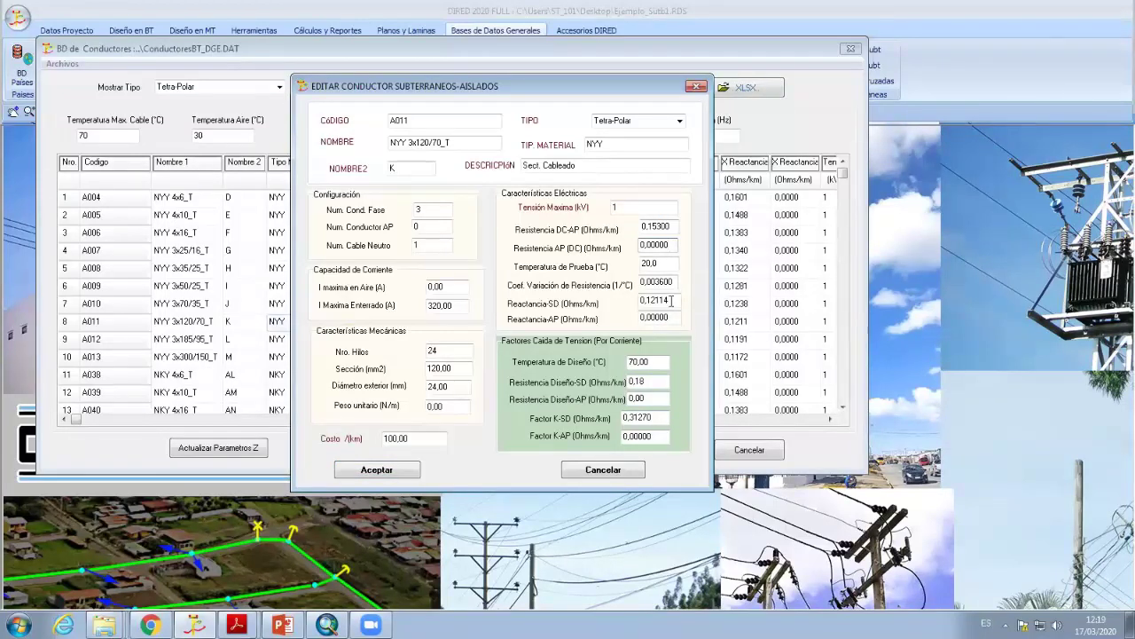
{"action": "left_click_drag", "start_coordinate": [672, 300], "coordinate": [606, 305]}
Inspect A011's design and test temperatures, design resistances and Factor K-SD
{"action": "left_click", "coordinate": [655, 361]}
{"action": "left_click", "coordinate": [658, 381]}
{"action": "left_click", "coordinate": [648, 401]}
{"action": "key", "text": "shift+Tab"}
{"action": "key", "text": "shift+Tab"}
{"action": "left_click", "coordinate": [663, 262]}
{"action": "left_click", "coordinate": [652, 361]}
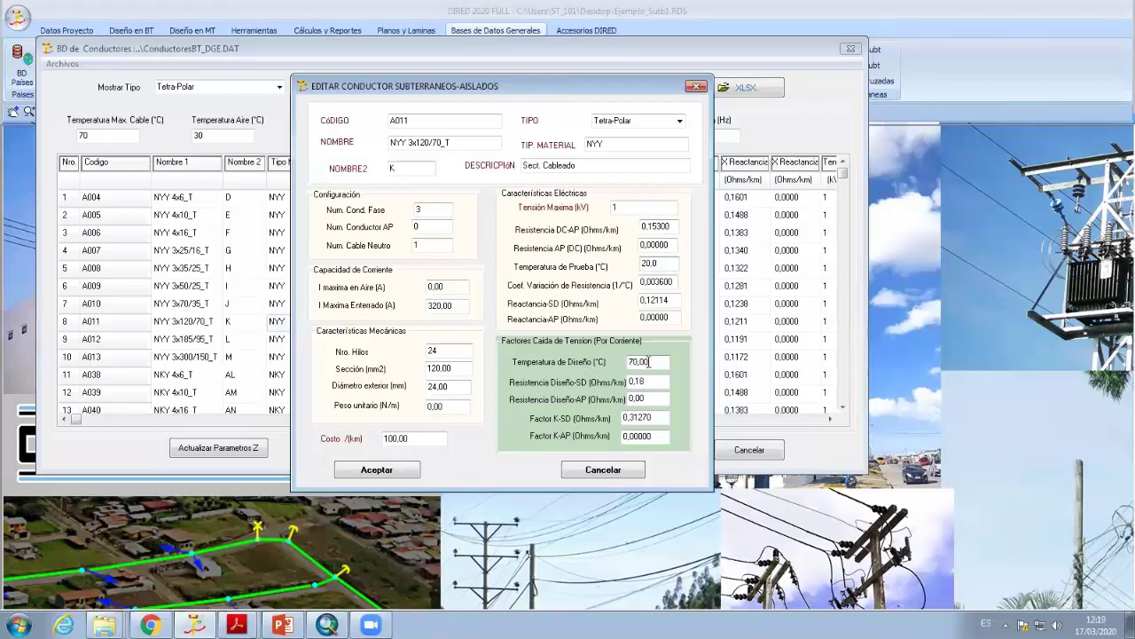
{"action": "left_click", "coordinate": [651, 418]}
Close the conductor windows and open the Ciudadela25.RDS drawing from the Desktop
{"action": "left_click", "coordinate": [573, 468]}
{"action": "left_click", "coordinate": [17, 18]}
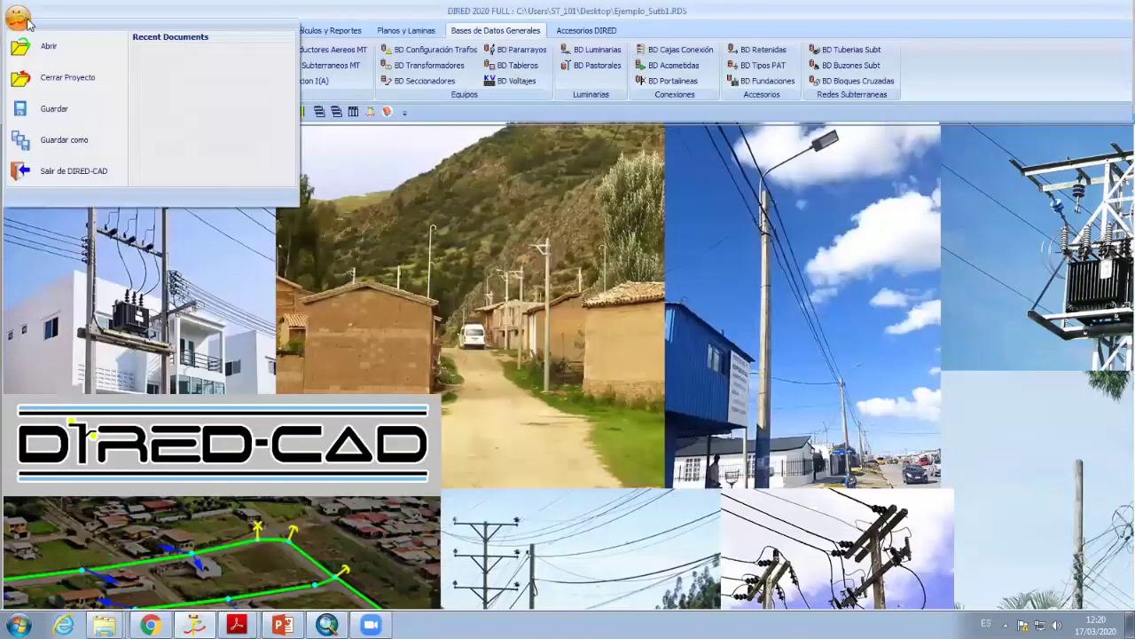
{"action": "left_click", "coordinate": [48, 46]}
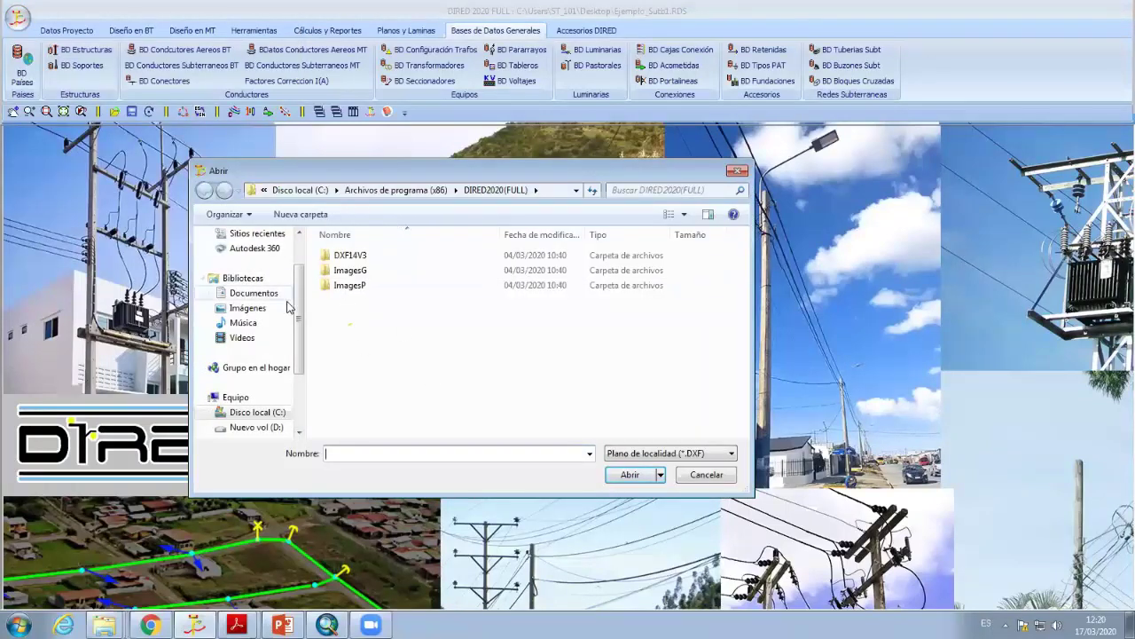
{"action": "mouse_move", "coordinate": [253, 337]}
{"action": "scroll", "coordinate": [297, 340], "scroll_direction": "up", "scroll_amount": 2}
{"action": "left_click", "coordinate": [248, 269]}
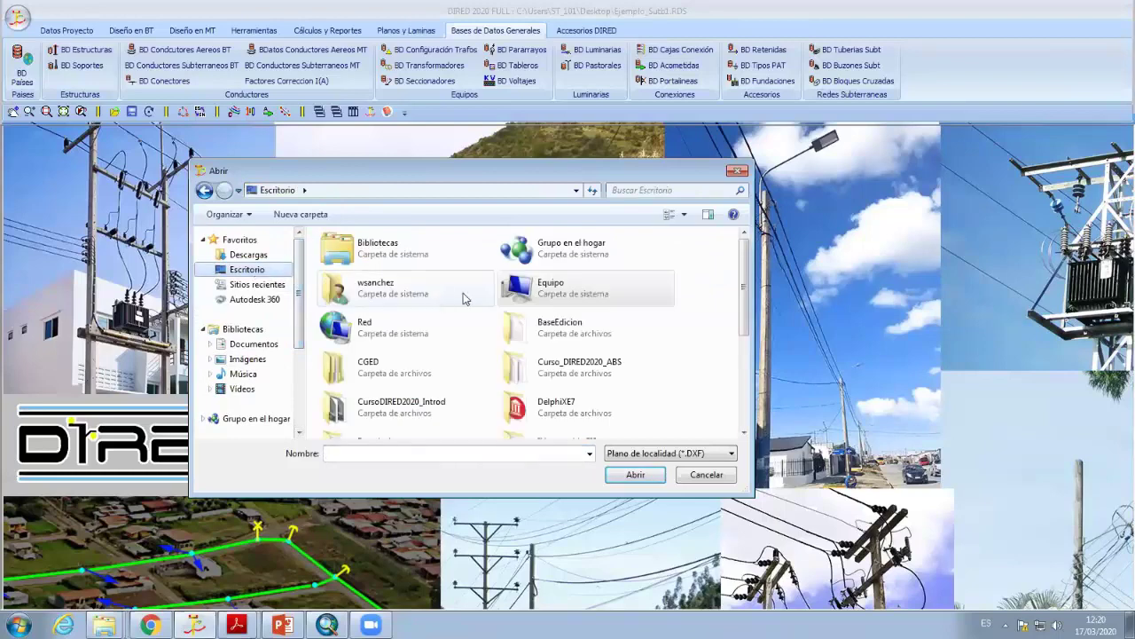
{"action": "scroll", "coordinate": [645, 359], "scroll_direction": "down", "scroll_amount": 1}
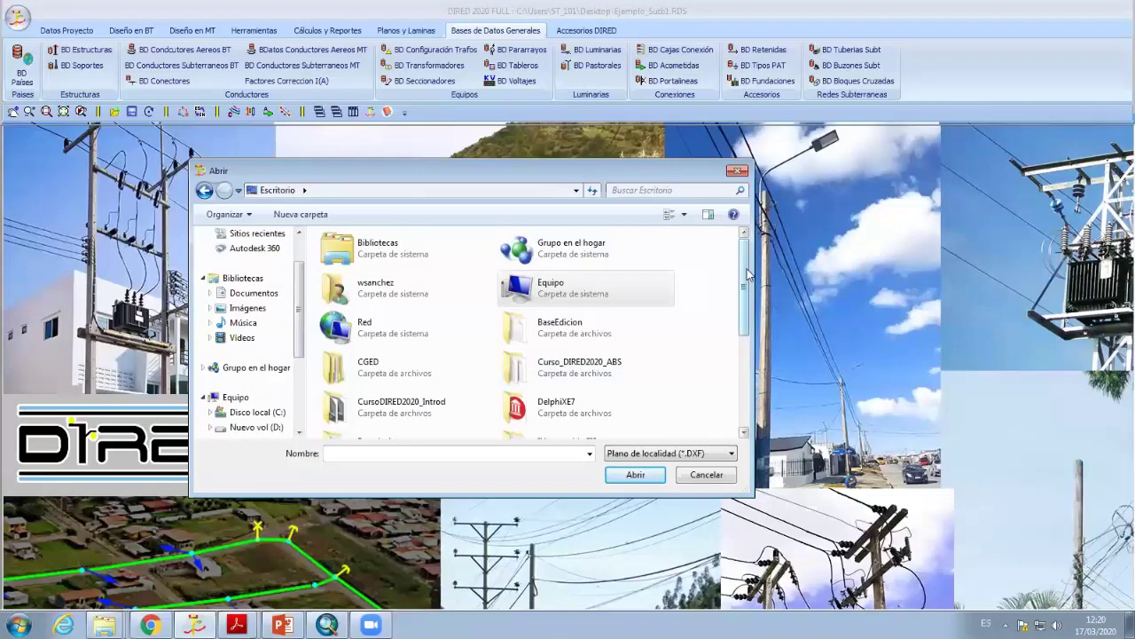
{"action": "mouse_move", "coordinate": [744, 265]}
{"action": "left_mouse_down"}
{"action": "mouse_move", "coordinate": [747, 334]}
{"action": "mouse_move", "coordinate": [747, 258]}
{"action": "left_mouse_up"}
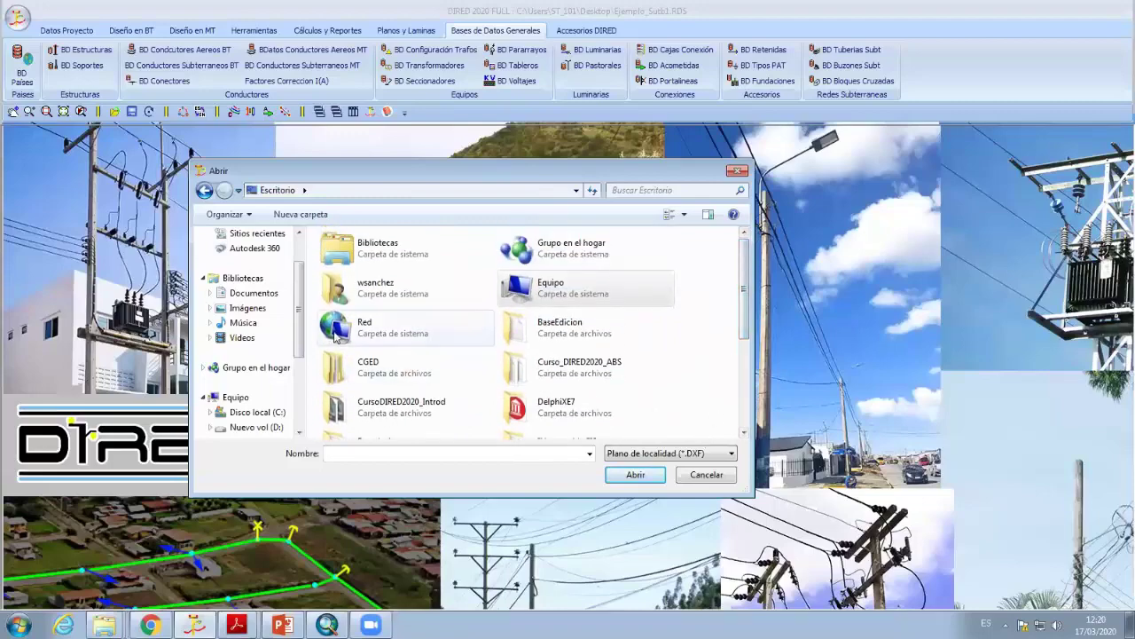
{"action": "left_click", "coordinate": [706, 475]}
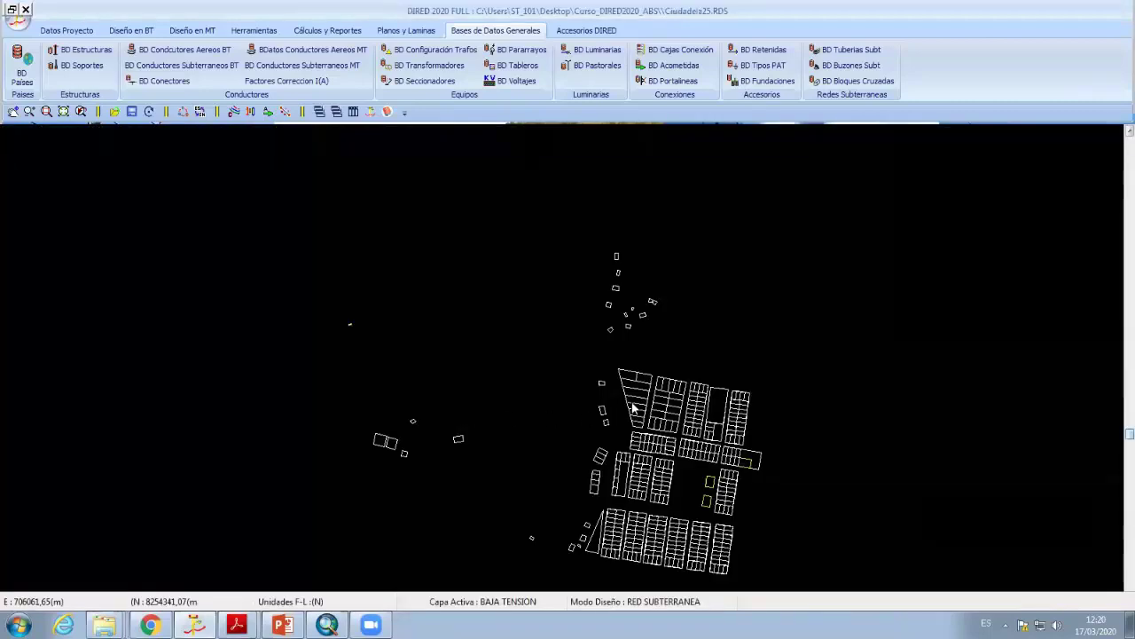
Zoom and pan to bring the Ciudadela25 parcel blocks into view
{"action": "scroll", "coordinate": [692, 467], "scroll_direction": "up", "scroll_amount": 2}
{"action": "middle_click_drag", "start_coordinate": [692, 467], "coordinate": [183, 289]}
{"action": "scroll", "coordinate": [186, 292], "scroll_direction": "up", "scroll_amount": 2}
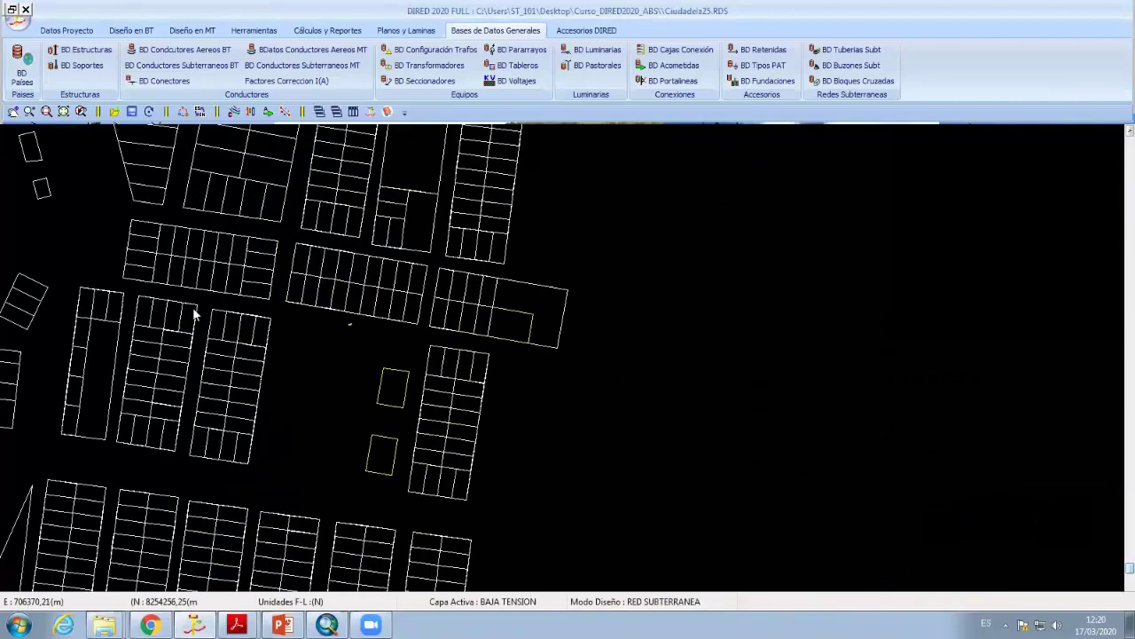
{"action": "scroll", "coordinate": [311, 375], "scroll_direction": "up", "scroll_amount": 1}
{"action": "scroll", "coordinate": [400, 376], "scroll_direction": "up", "scroll_amount": 1}
{"action": "scroll", "coordinate": [398, 367], "scroll_direction": "up", "scroll_amount": 1}
{"action": "scroll", "coordinate": [417, 413], "scroll_direction": "up", "scroll_amount": 1}
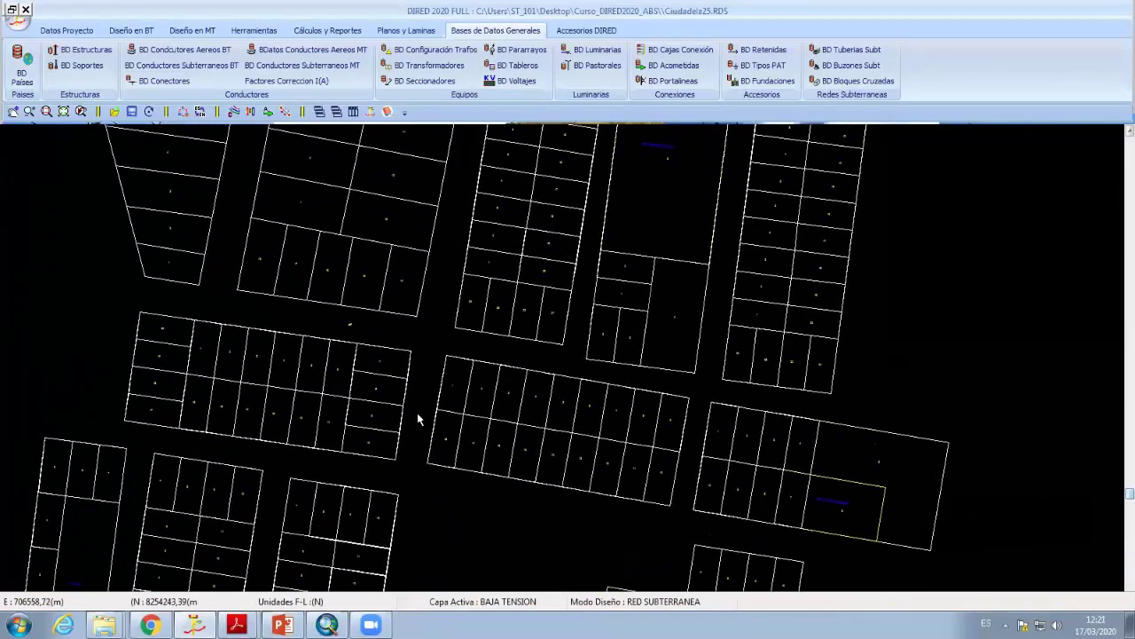
{"action": "scroll", "coordinate": [489, 362], "scroll_direction": "down", "scroll_amount": 1}
{"action": "mouse_move", "coordinate": [418, 431]}
{"action": "middle_mouse_down"}
{"action": "mouse_move", "coordinate": [472, 431]}
{"action": "mouse_move", "coordinate": [472, 404]}
{"action": "middle_mouse_up"}
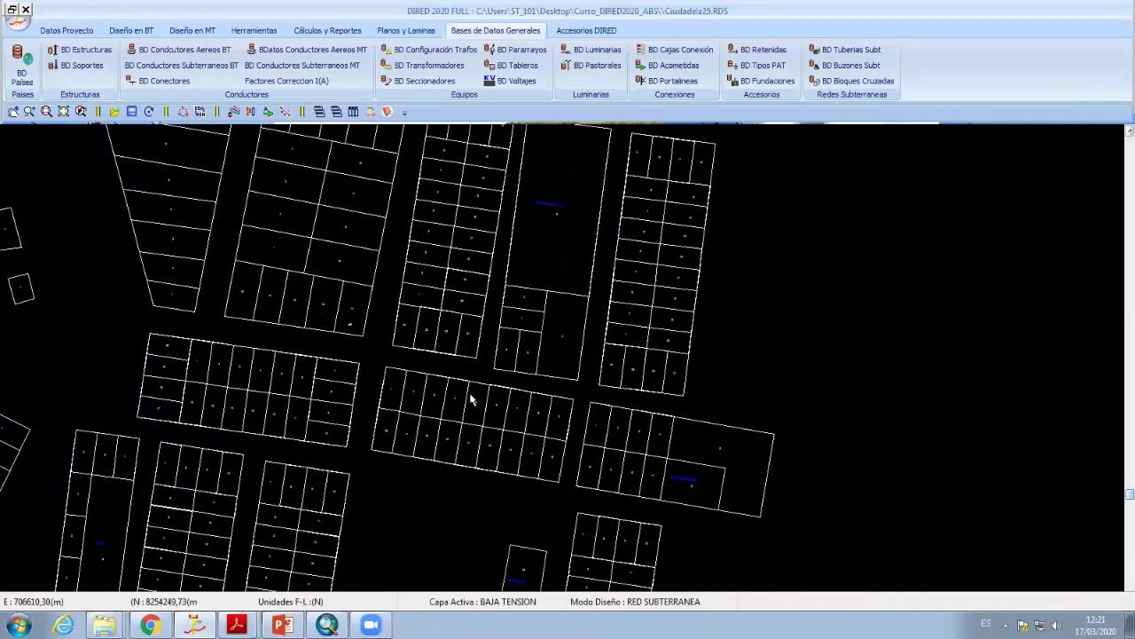
{"action": "scroll", "coordinate": [472, 399], "scroll_direction": "down", "scroll_amount": 1}
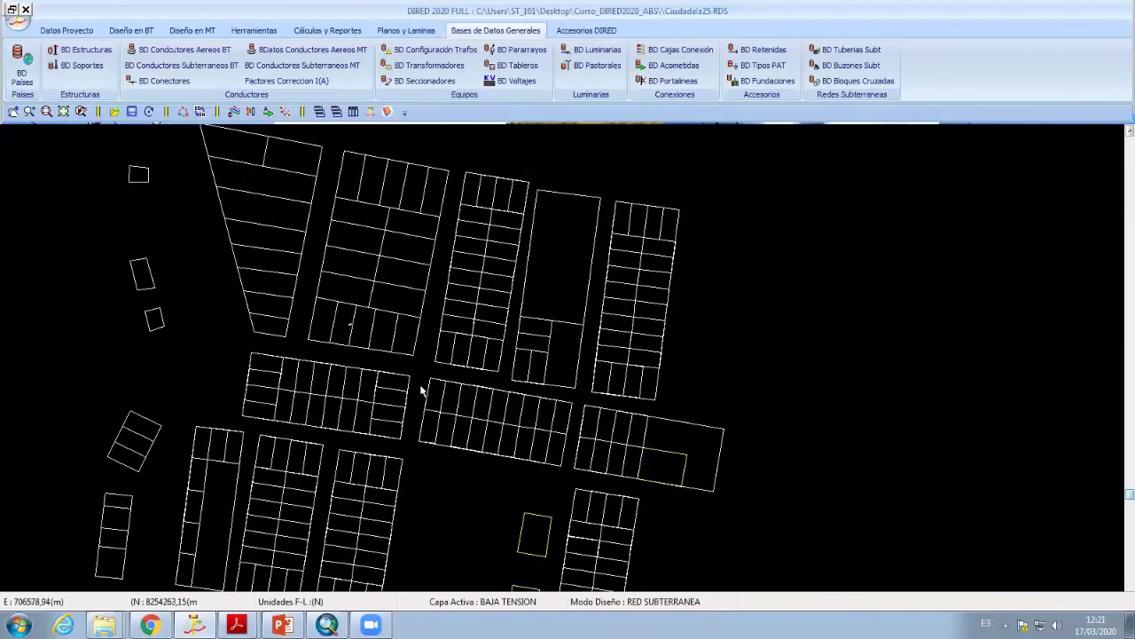
Set the BT design mode to Redes Aereas and show the Datos Proyecto options
{"action": "left_click", "coordinate": [140, 32]}
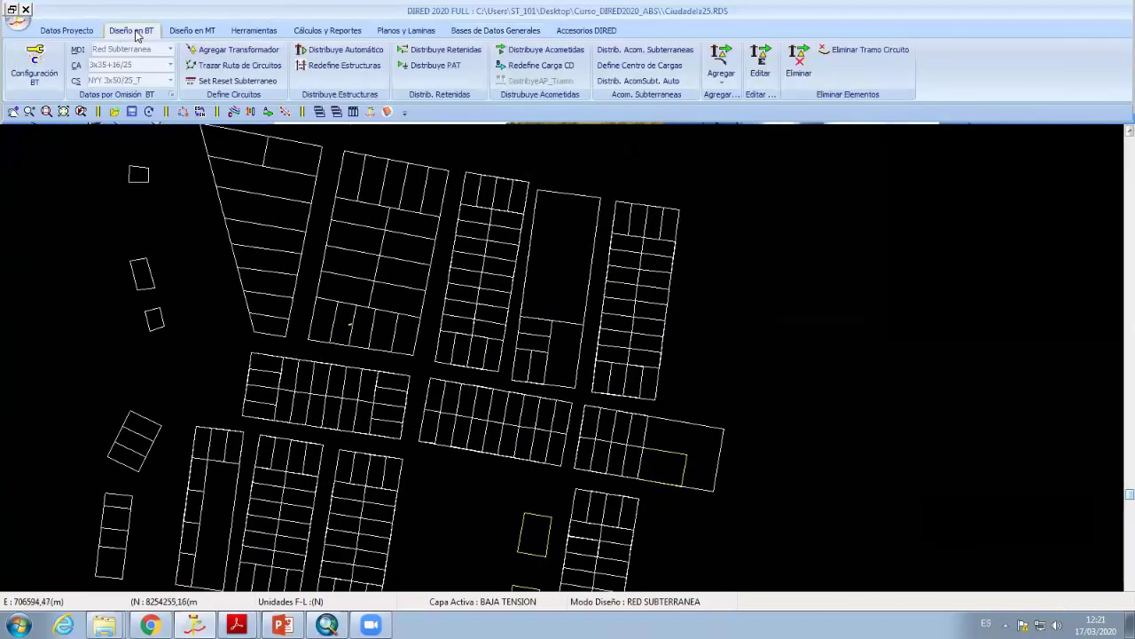
{"action": "left_click", "coordinate": [636, 603]}
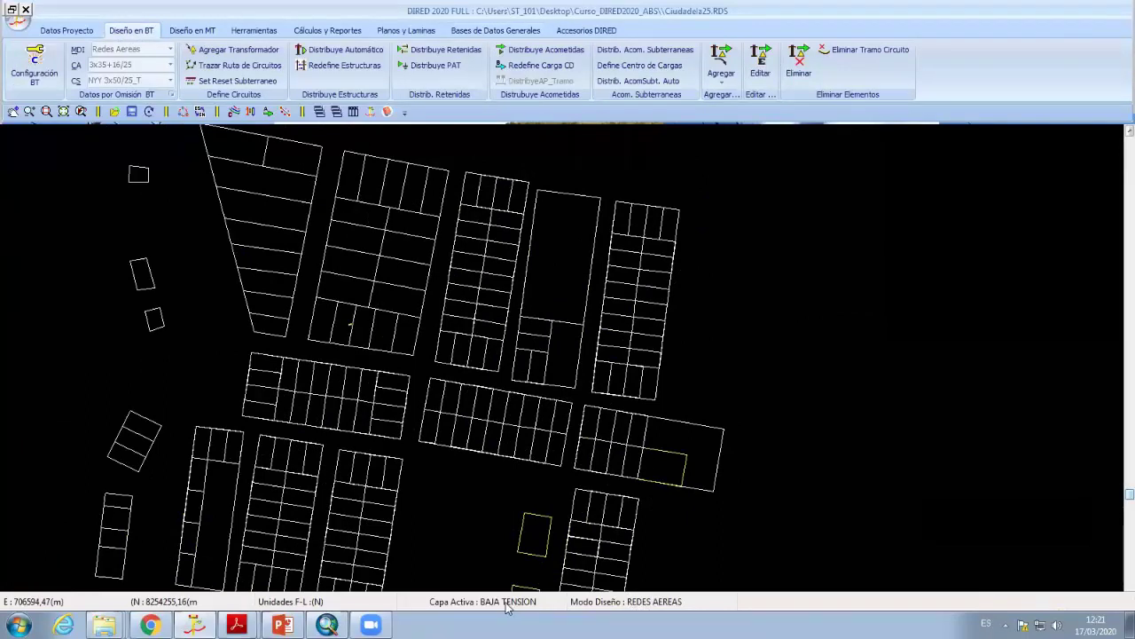
{"action": "left_click", "coordinate": [64, 32]}
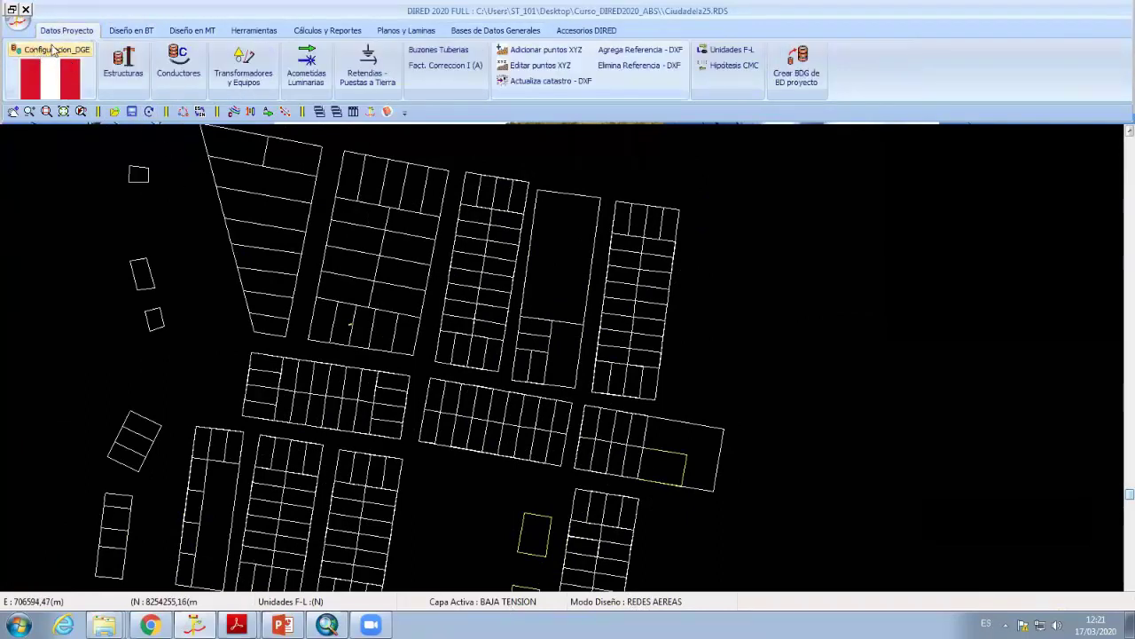
{"action": "left_click", "coordinate": [74, 50]}
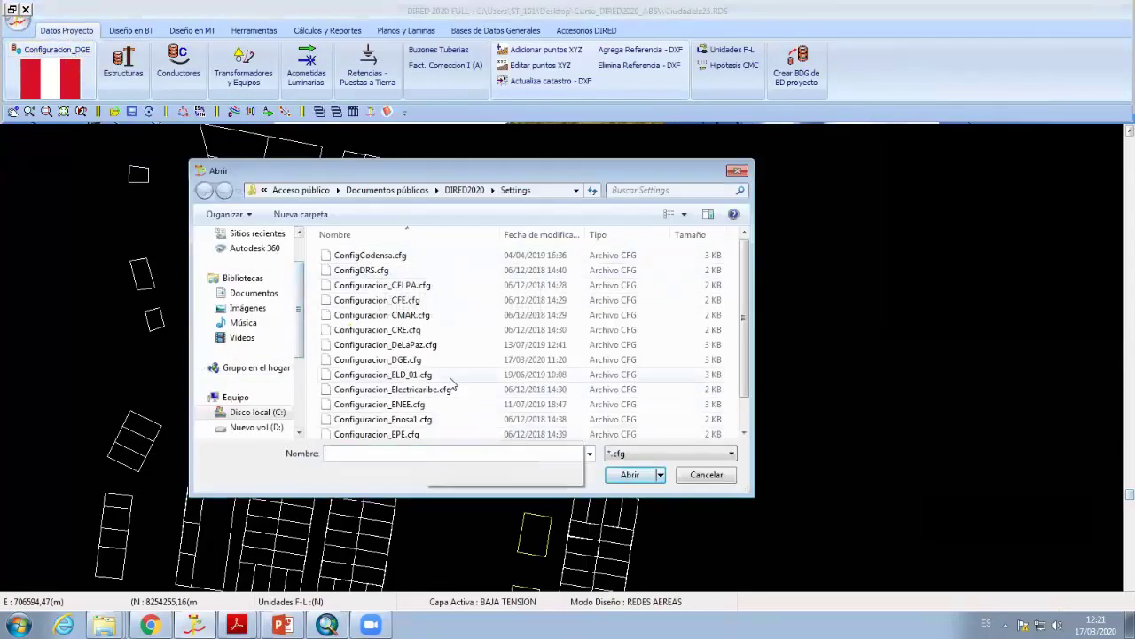
{"action": "left_click", "coordinate": [417, 418]}
{"action": "scroll", "coordinate": [416, 419], "scroll_direction": "down", "scroll_amount": 1}
{"action": "left_click", "coordinate": [417, 415]}
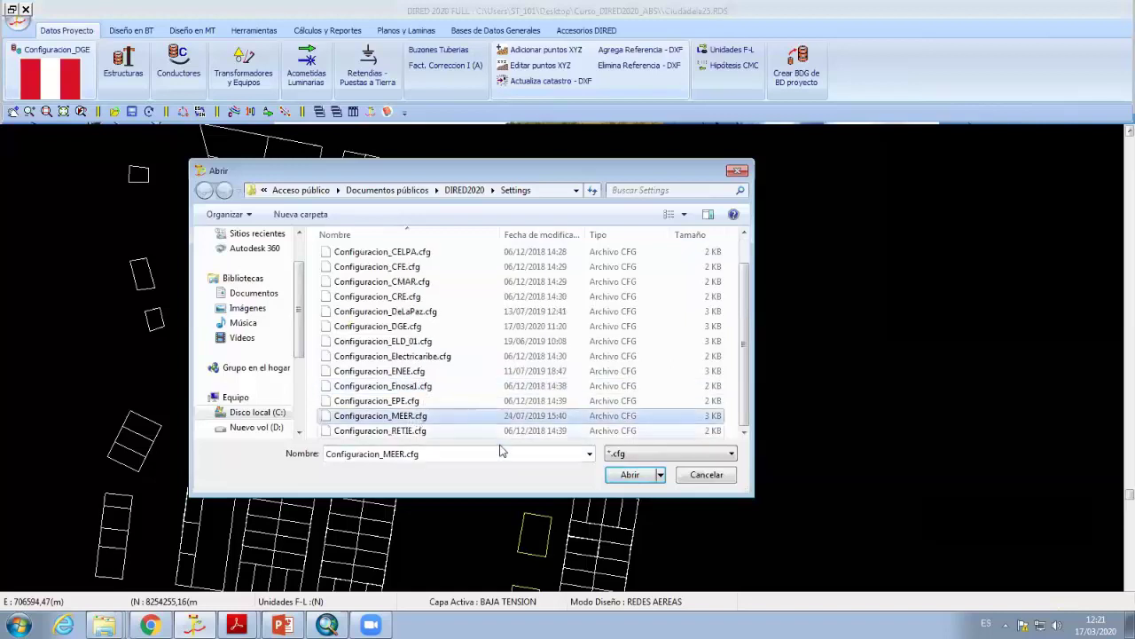
{"action": "left_click", "coordinate": [629, 474]}
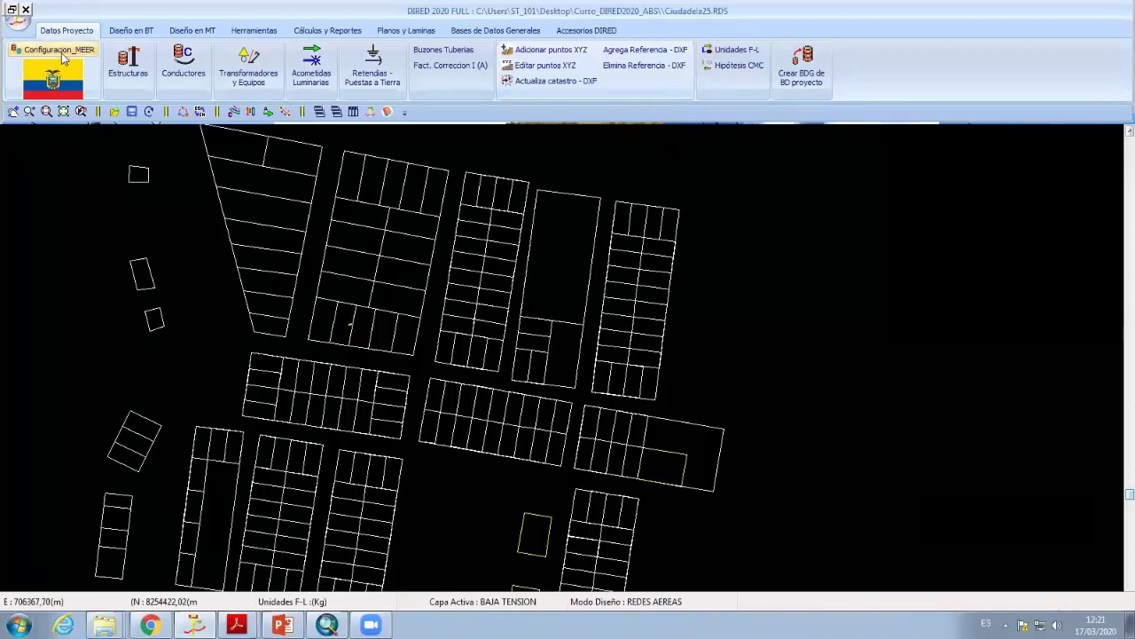
{"action": "left_click", "coordinate": [62, 55]}
{"action": "left_click", "coordinate": [415, 360]}
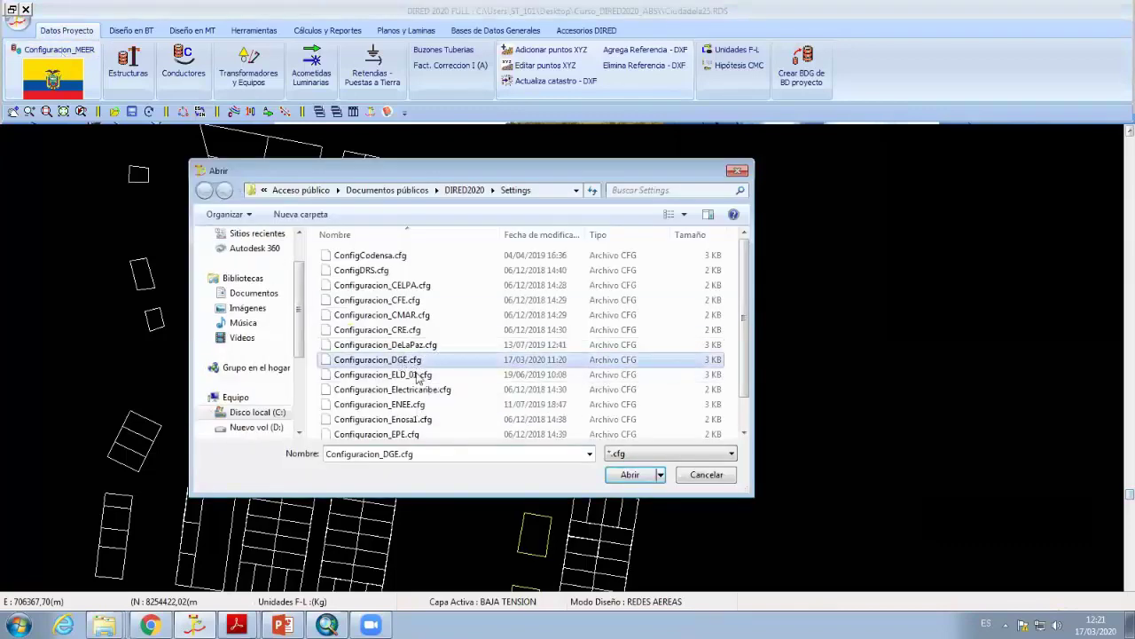
{"action": "left_click", "coordinate": [629, 475]}
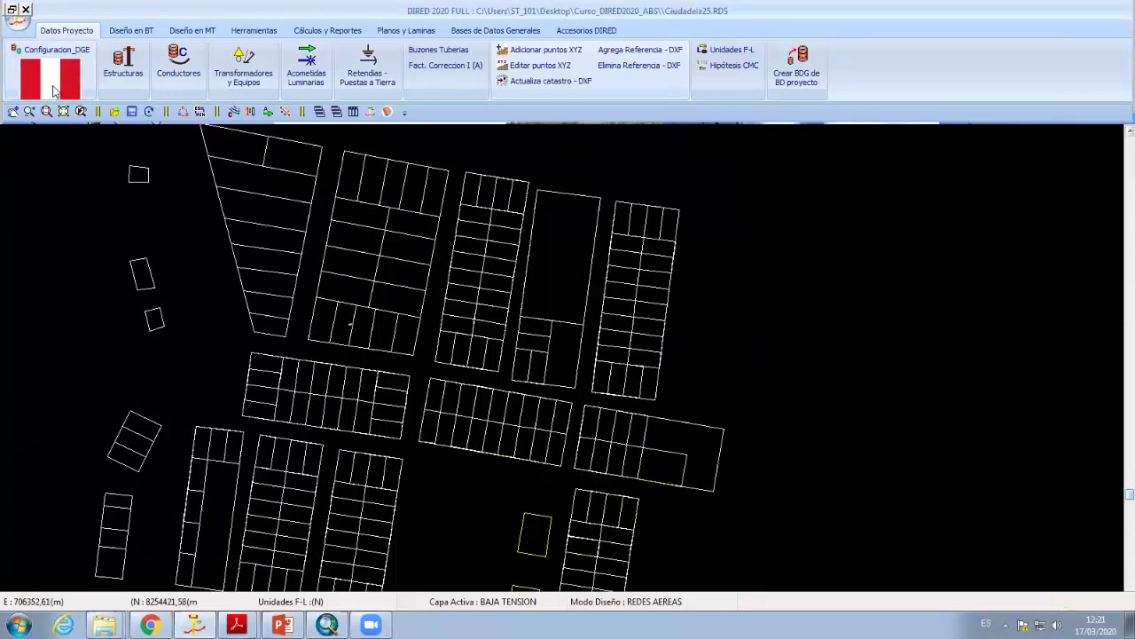
Show the general databases and review the low-voltage conductor database
{"action": "left_click", "coordinate": [514, 34]}
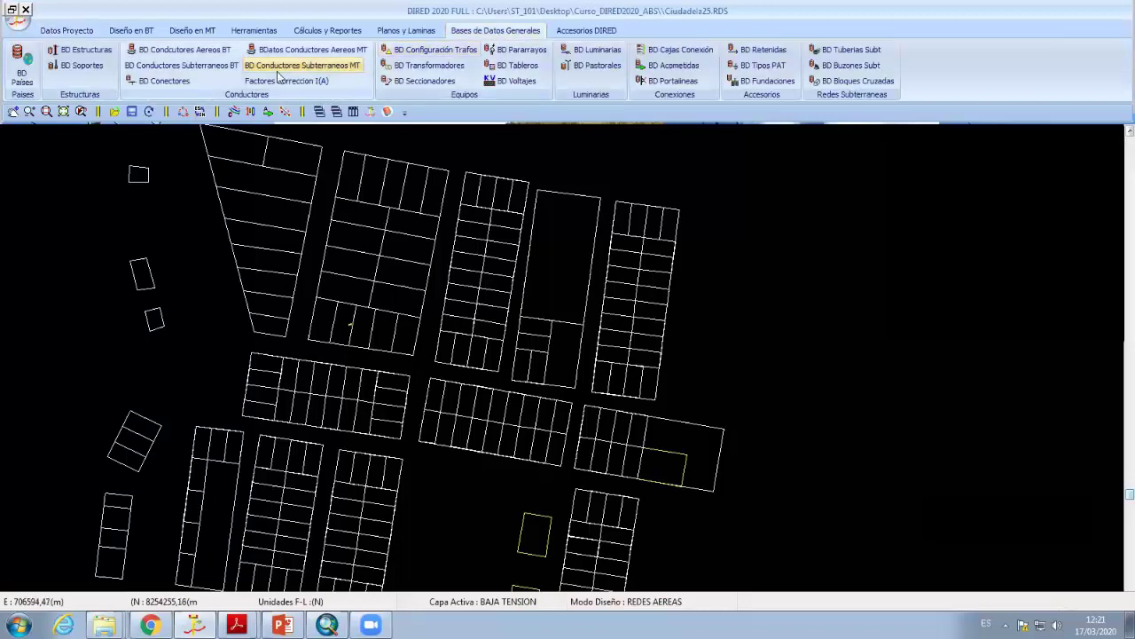
{"action": "left_click", "coordinate": [217, 68]}
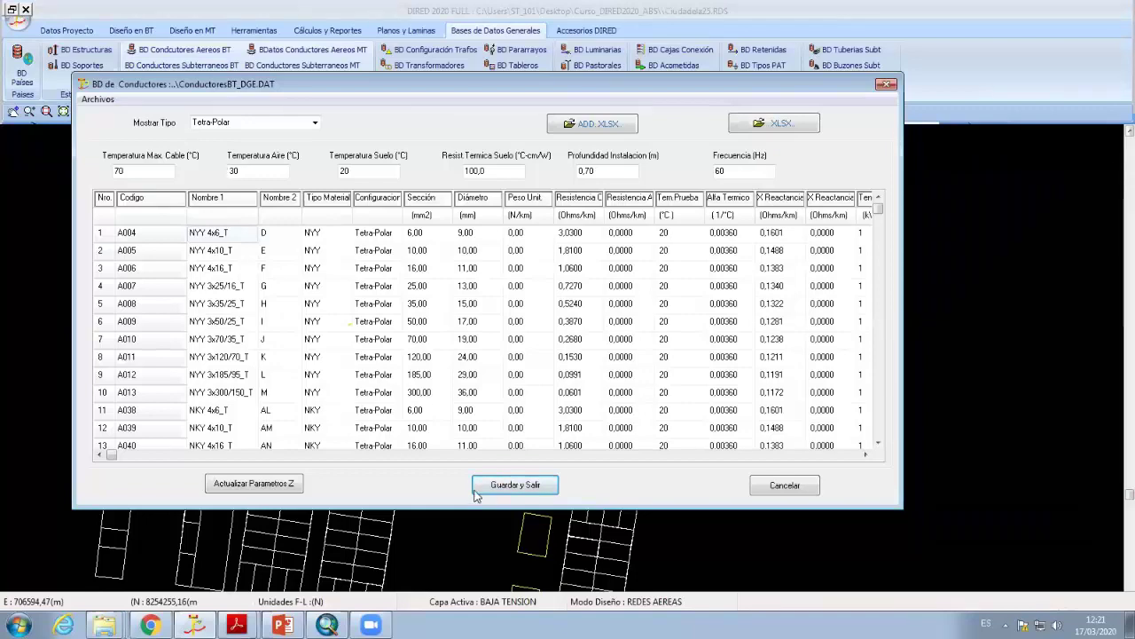
{"action": "left_click", "coordinate": [504, 496]}
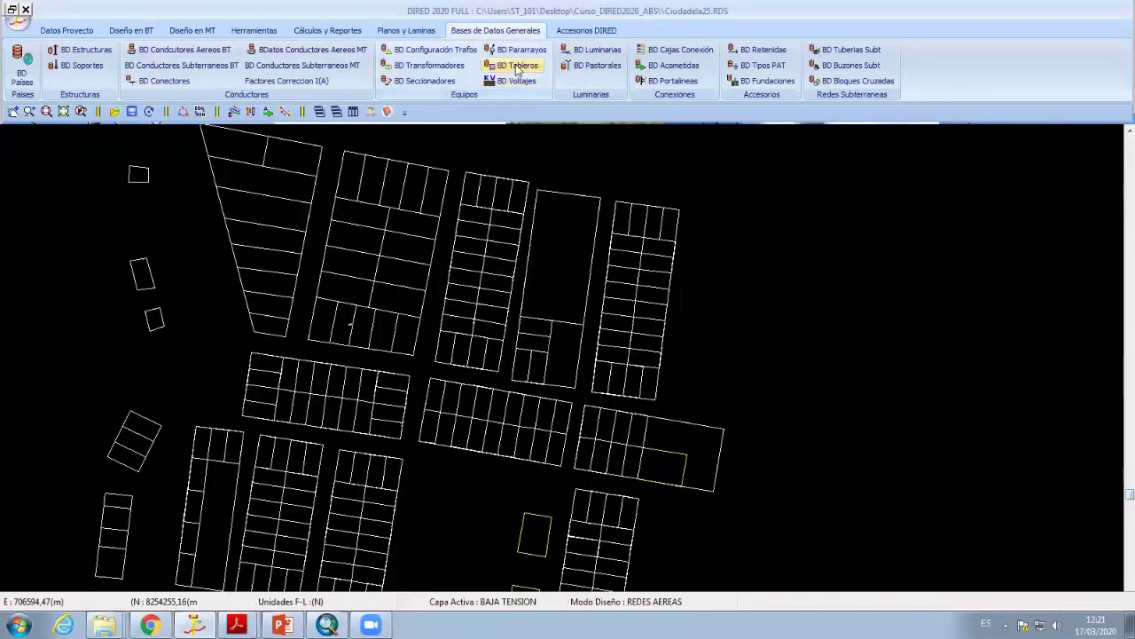
Review and close the connection box, underground manhole and underground pipe databases
{"action": "left_click", "coordinate": [680, 49]}
{"action": "left_click", "coordinate": [232, 314]}
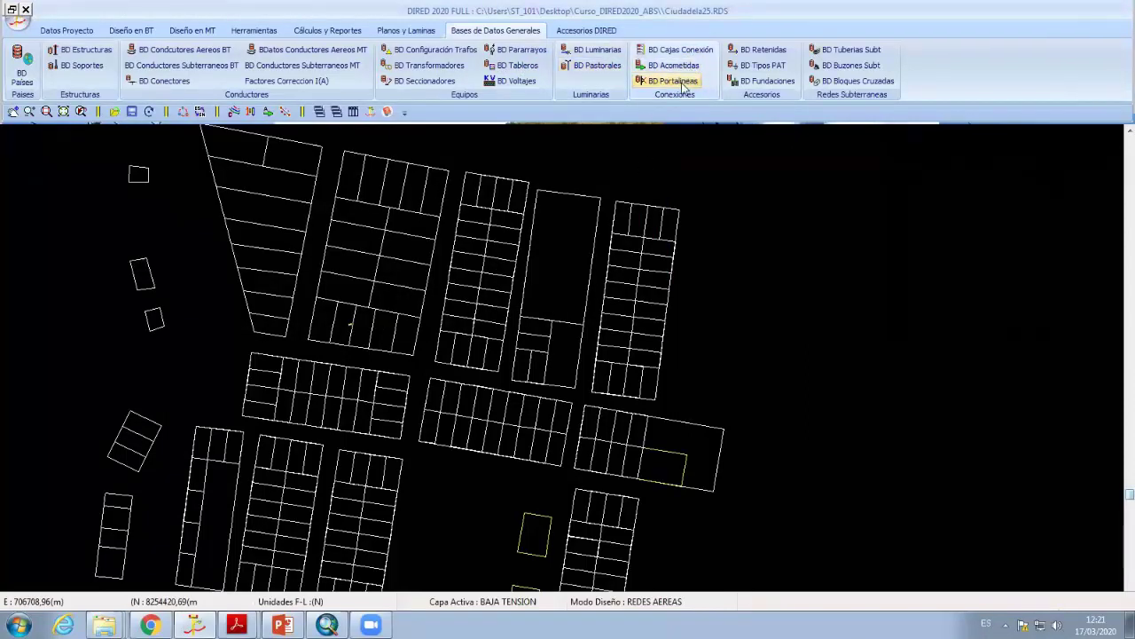
{"action": "left_click", "coordinate": [857, 71]}
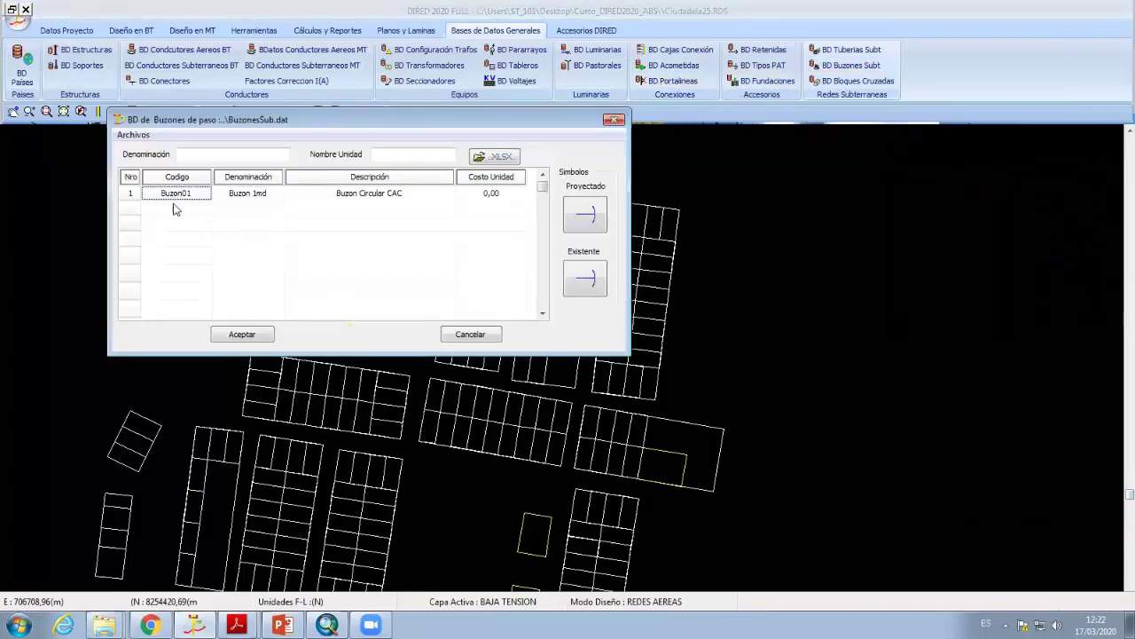
{"action": "left_click", "coordinate": [242, 337]}
{"action": "left_click", "coordinate": [849, 53]}
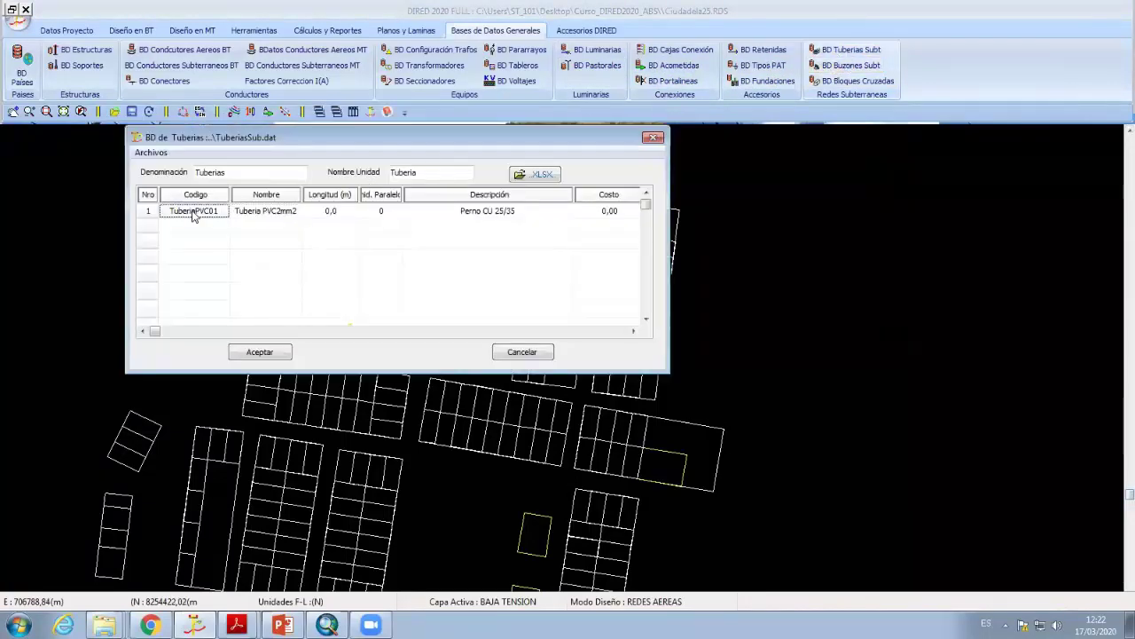
{"action": "left_click", "coordinate": [258, 354]}
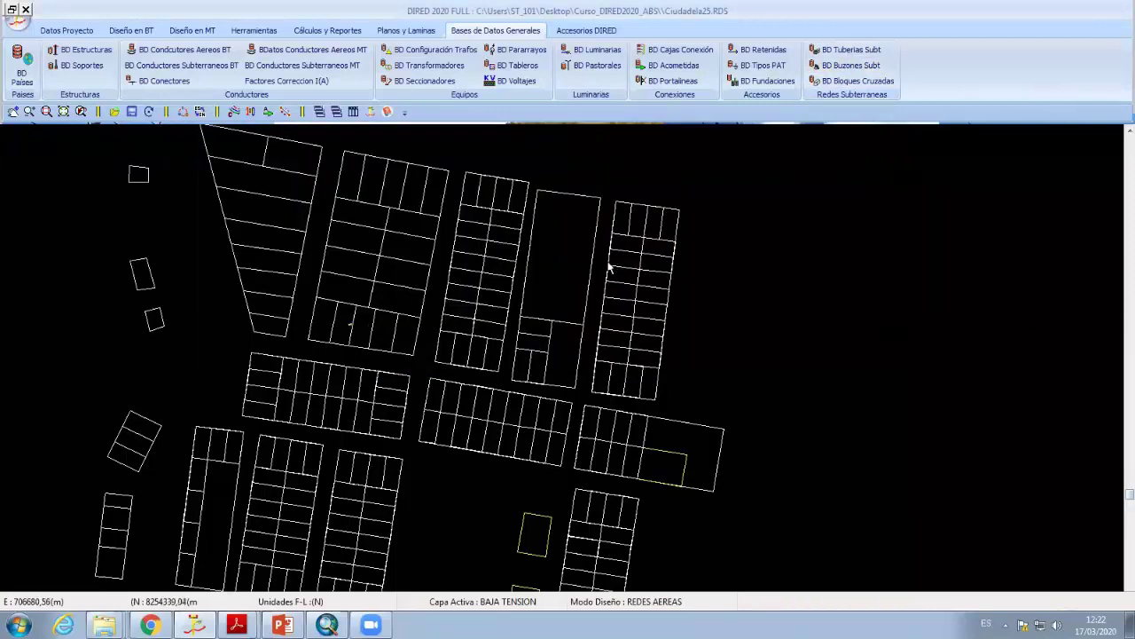
Check the NYY 3x25/16_T entry in the underground BT conductor database and save
{"action": "left_click", "coordinate": [199, 67]}
{"action": "left_click", "coordinate": [298, 358]}
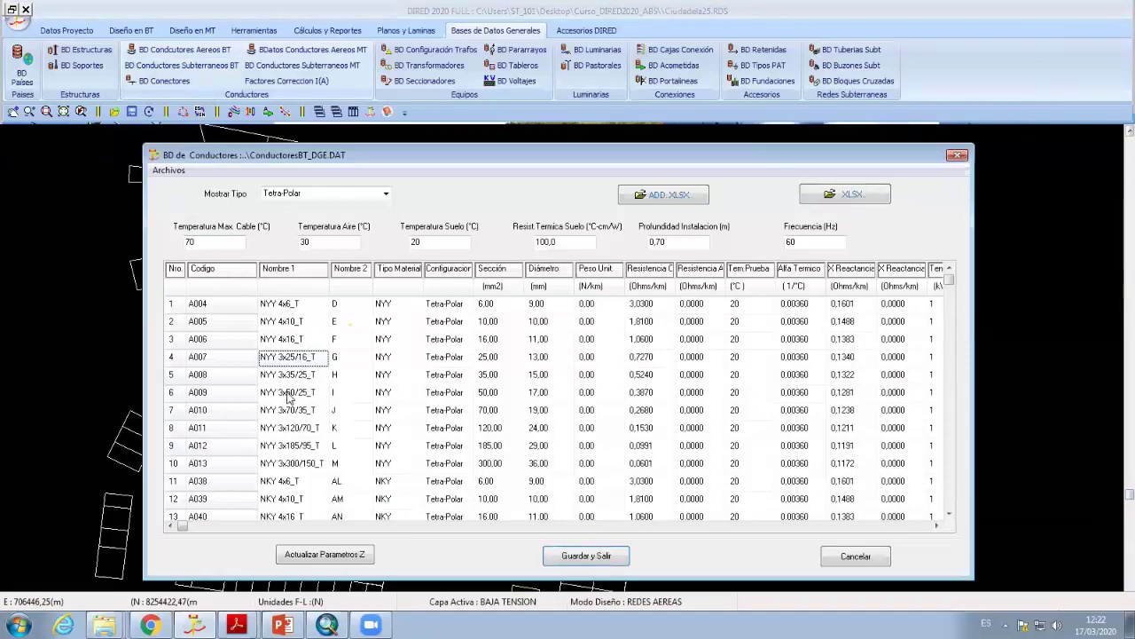
{"action": "left_click", "coordinate": [584, 556]}
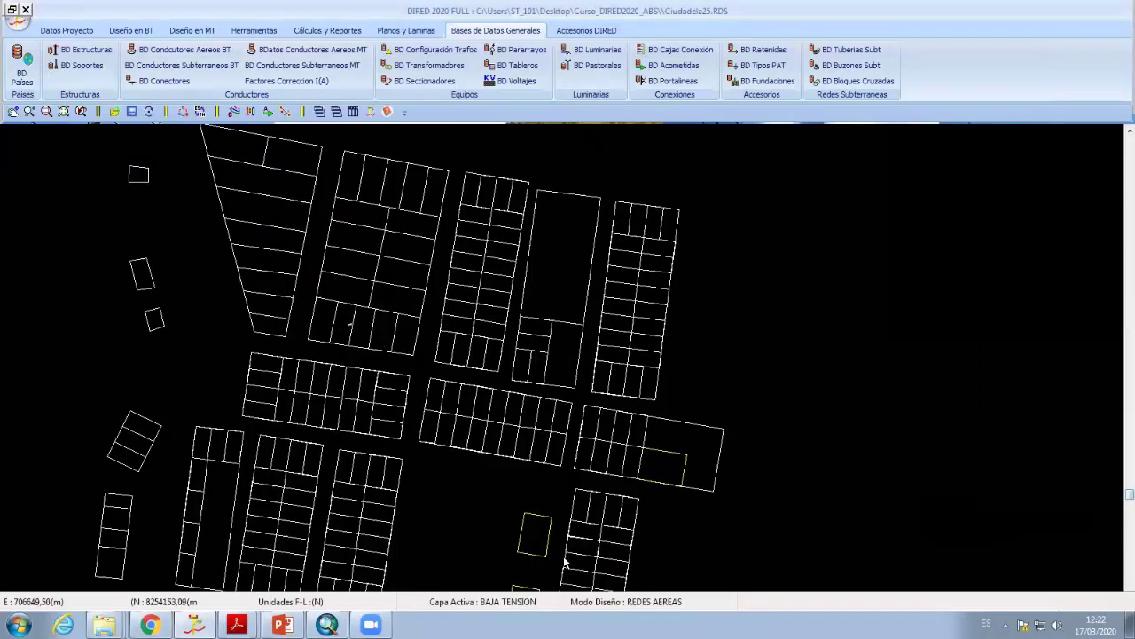
Set design mode to Red Subterranea, verifying it under Diseño en MT
{"action": "left_click", "coordinate": [652, 601]}
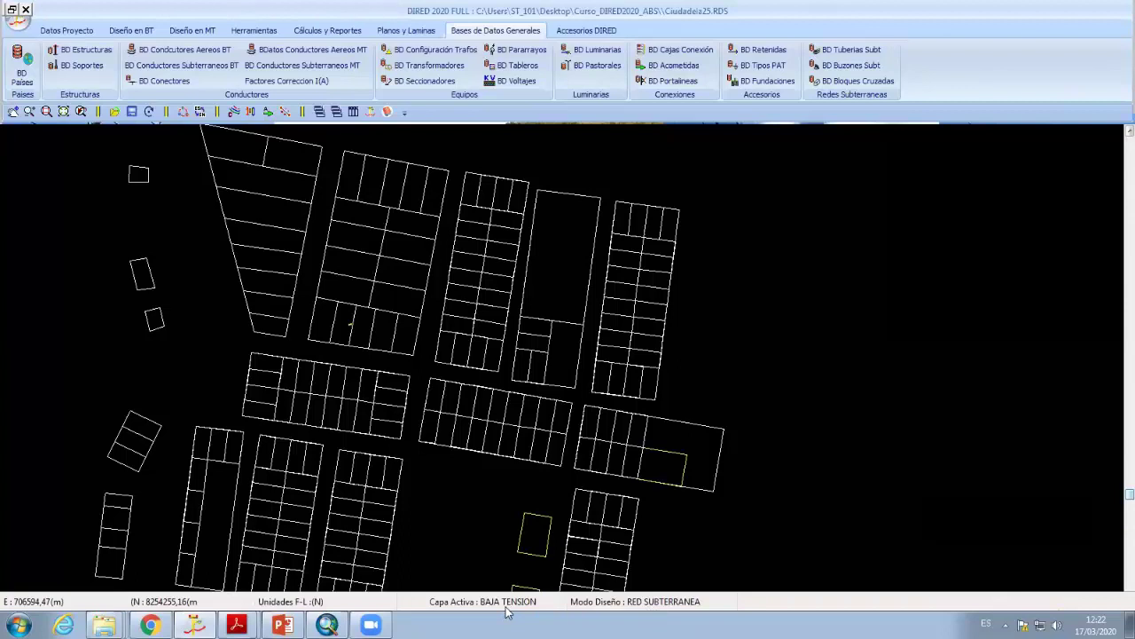
{"action": "left_click", "coordinate": [196, 31]}
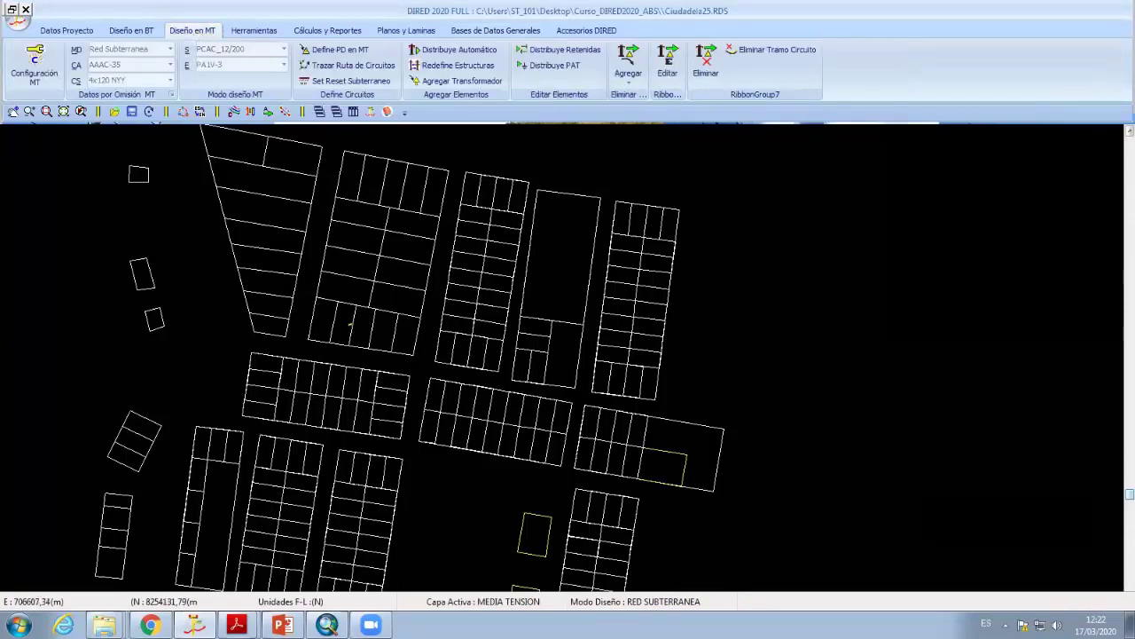
{"action": "left_click", "coordinate": [659, 603]}
{"action": "left_click", "coordinate": [661, 604]}
{"action": "left_click", "coordinate": [73, 30]}
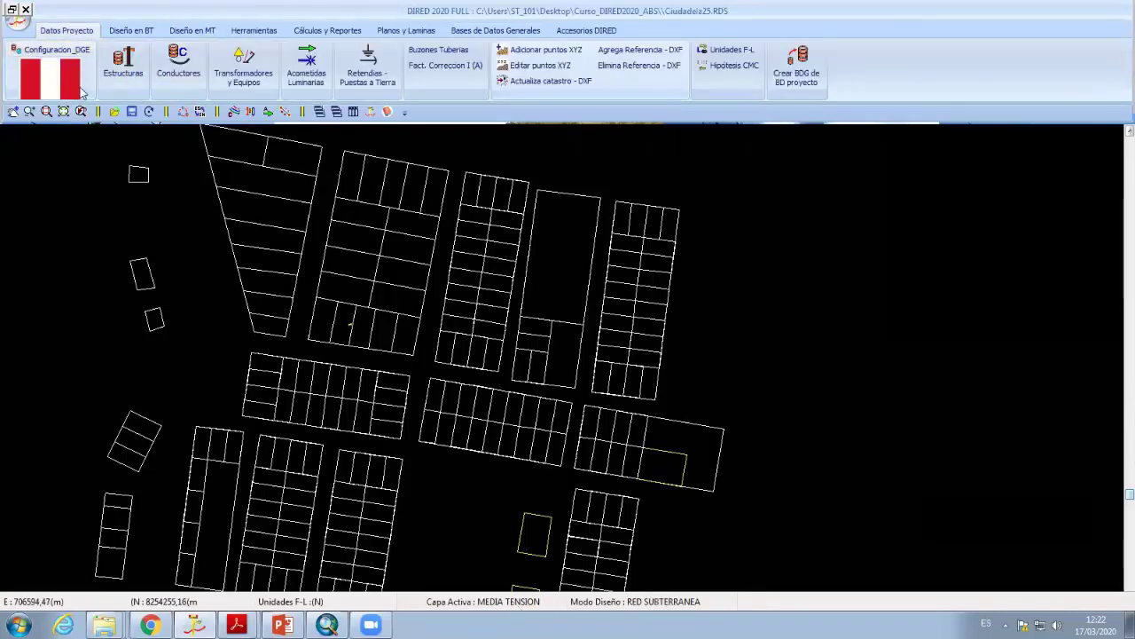
{"action": "left_click", "coordinate": [132, 30]}
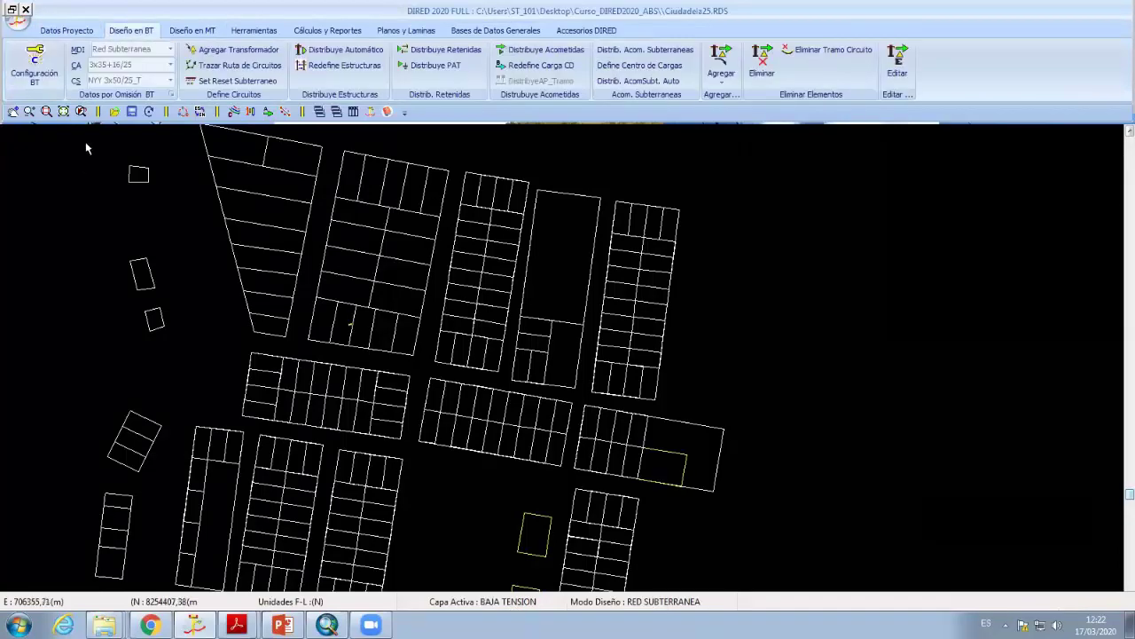
Open Configuración BT and review its Cálculos and Diseño settings
{"action": "left_click", "coordinate": [39, 78]}
{"action": "left_click_drag", "start_coordinate": [169, 36], "coordinate": [375, 88]}
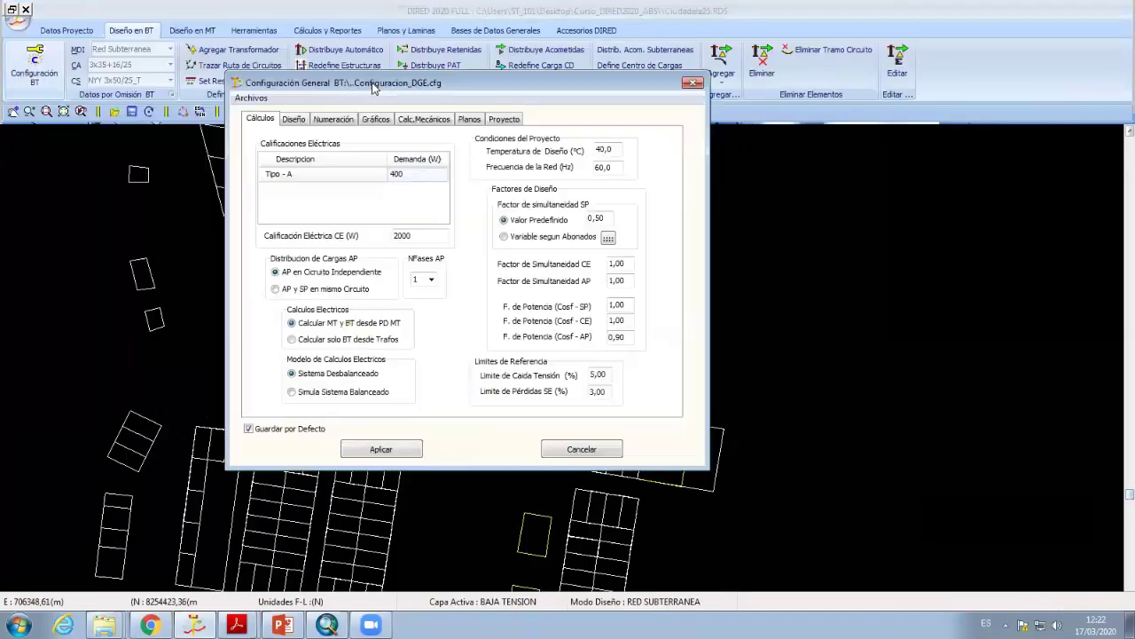
{"action": "left_click", "coordinate": [295, 120]}
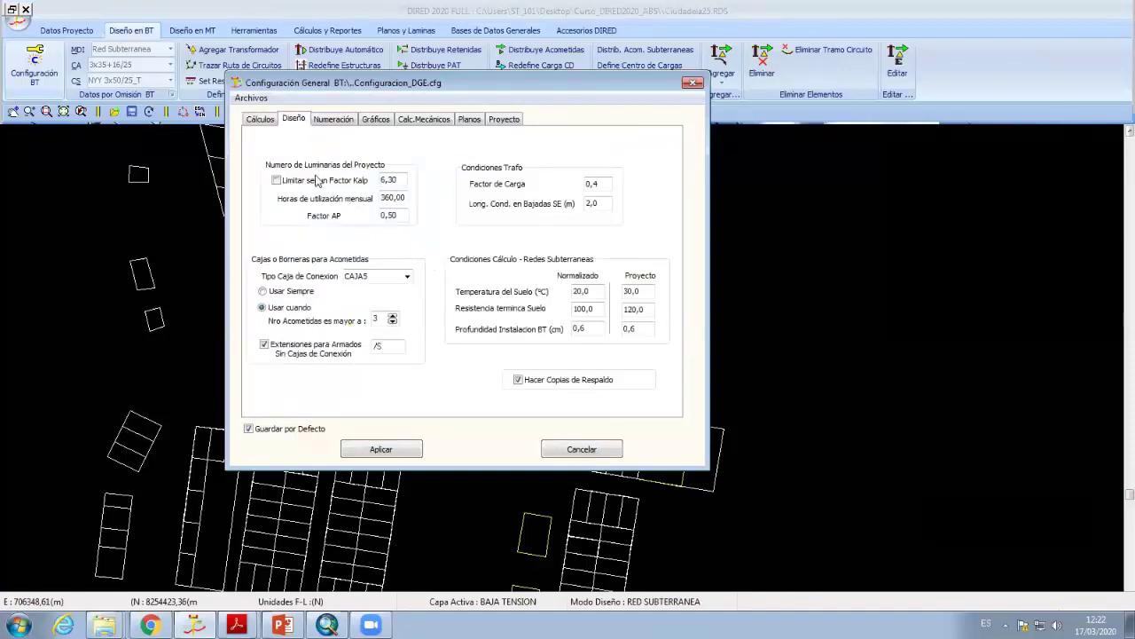
{"action": "left_click", "coordinate": [264, 118]}
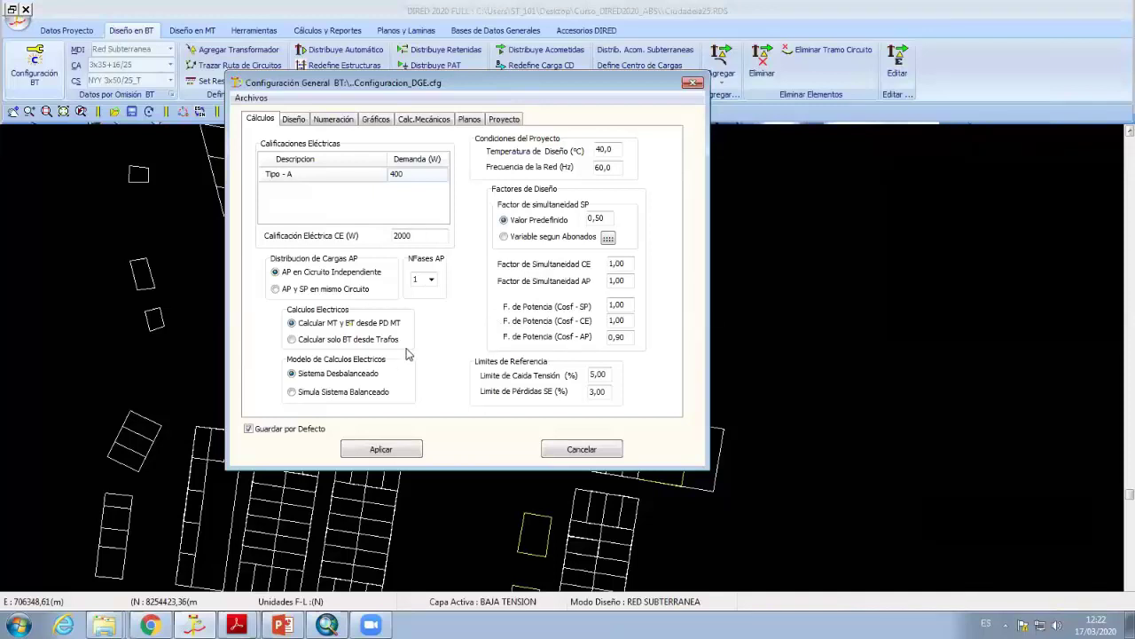
{"action": "left_click", "coordinate": [302, 120]}
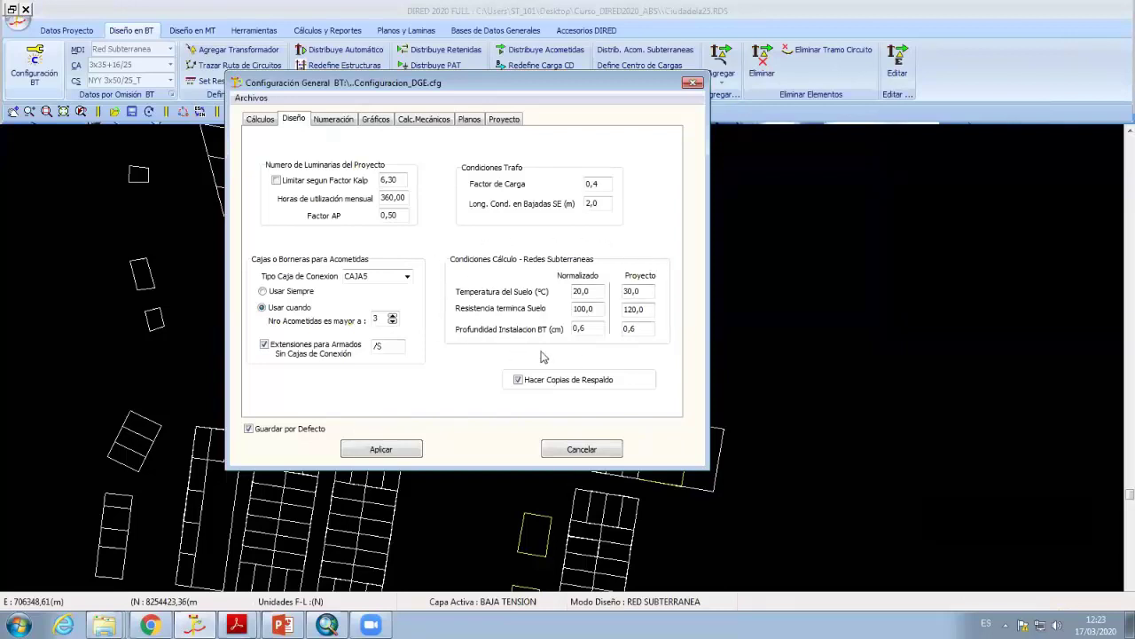
Review standard and project soil temperature, thermal resistance and installation depth values
{"action": "mouse_move", "coordinate": [594, 291]}
{"action": "left_mouse_down"}
{"action": "mouse_move", "coordinate": [561, 295]}
{"action": "mouse_move", "coordinate": [567, 328]}
{"action": "mouse_move", "coordinate": [540, 303]}
{"action": "mouse_move", "coordinate": [555, 292]}
{"action": "left_mouse_up"}
{"action": "left_click", "coordinate": [598, 289]}
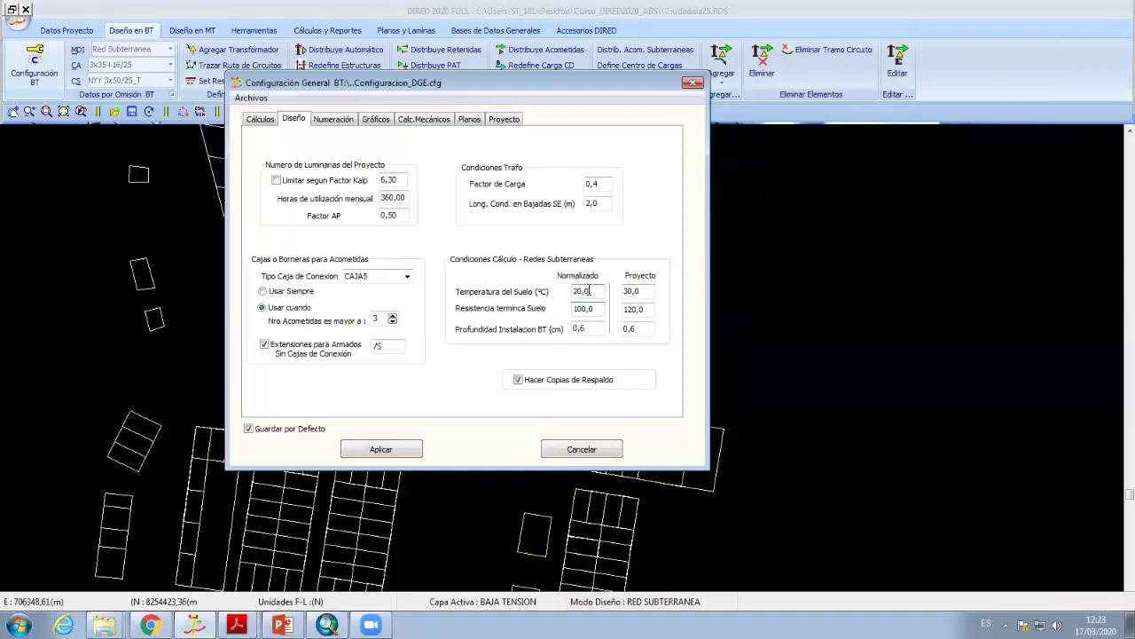
{"action": "left_click", "coordinate": [597, 310]}
{"action": "left_click_drag", "start_coordinate": [591, 329], "coordinate": [553, 330]}
{"action": "left_click", "coordinate": [646, 291]}
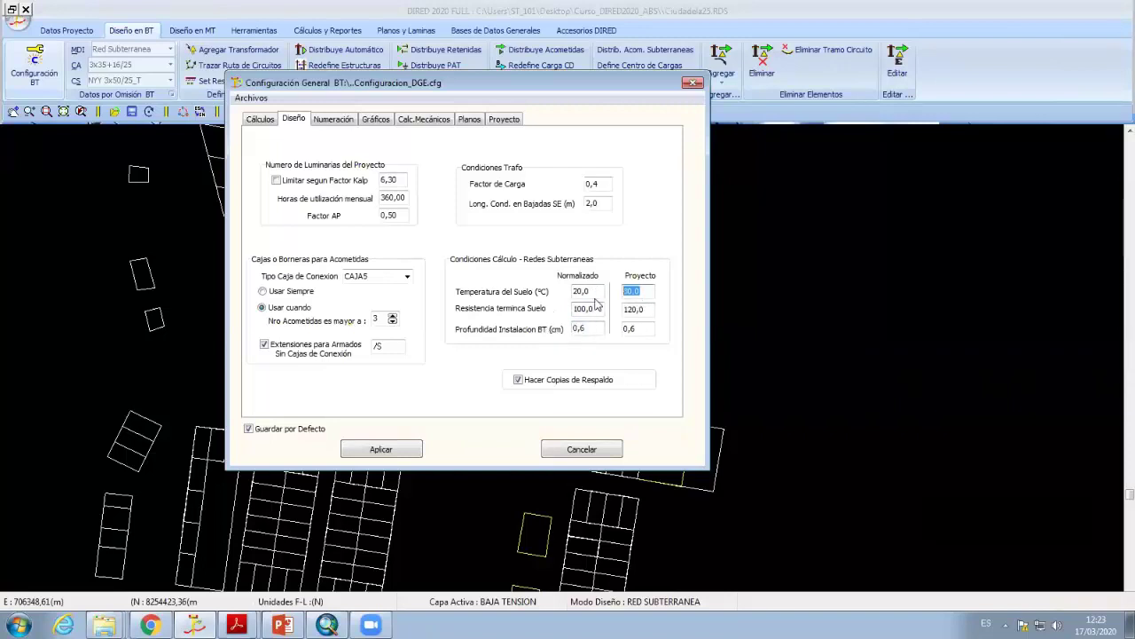
{"action": "left_click", "coordinate": [651, 310]}
{"action": "key", "text": "Tab"}
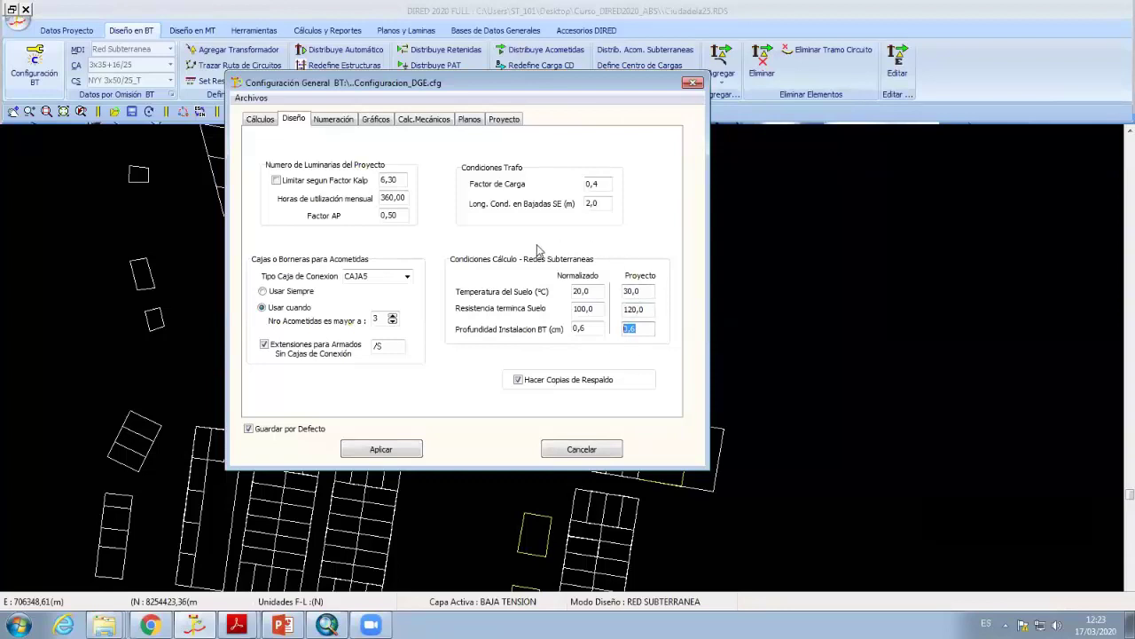
Retype B as the manhole label under Numeración, leaving node labels N and S
{"action": "left_click", "coordinate": [376, 119]}
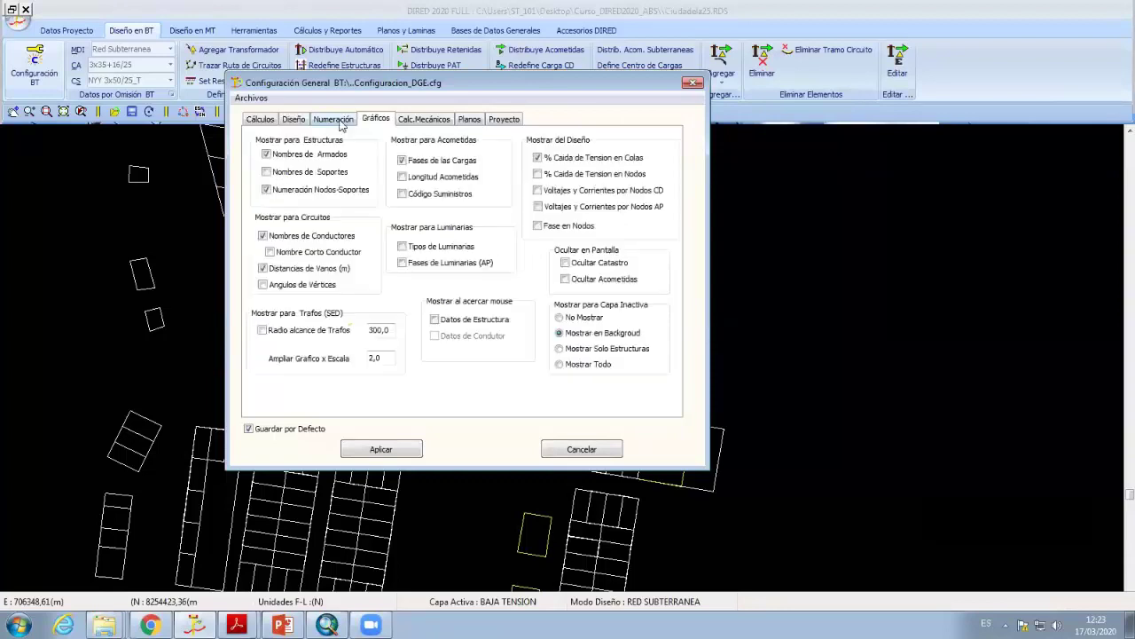
{"action": "left_click", "coordinate": [332, 119]}
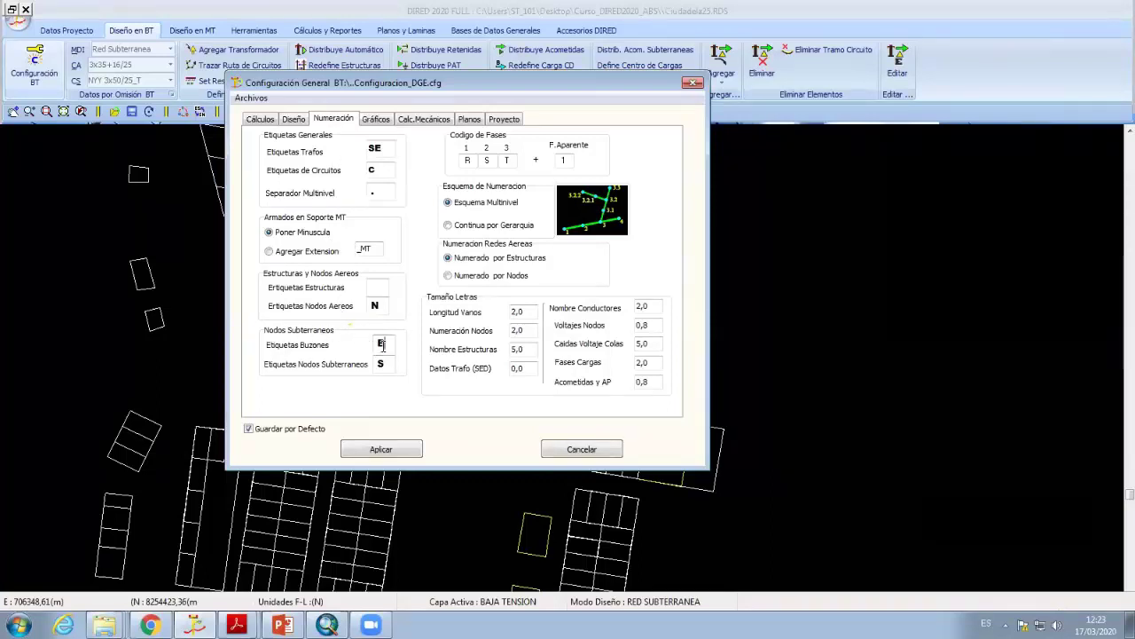
{"action": "double_click", "coordinate": [383, 344]}
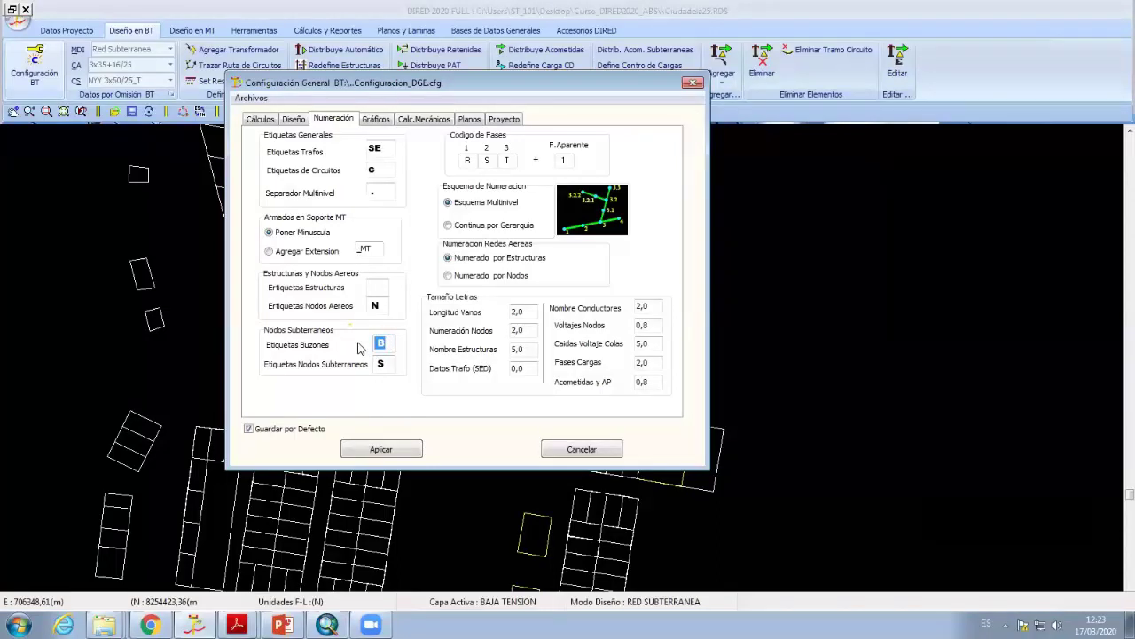
{"action": "type", "text": "P"}
{"action": "key", "text": "BackSpace"}
{"action": "key", "text": "BackSpace"}
{"action": "type", "text": "B"}
{"action": "key", "text": "Tab"}
{"action": "double_click", "coordinate": [382, 305]}
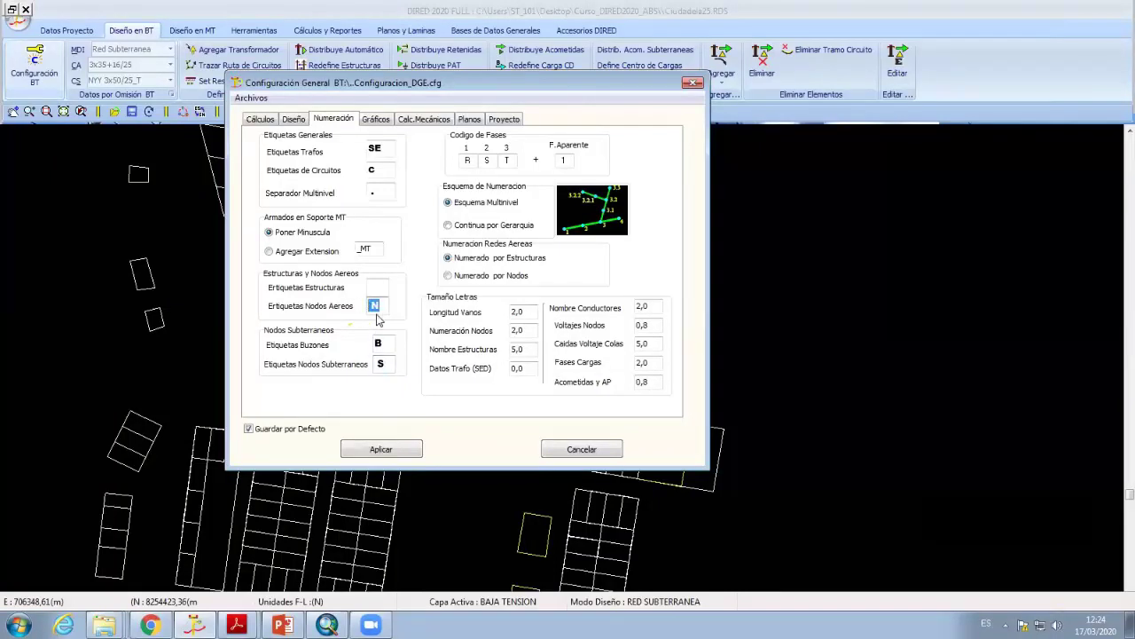
{"action": "double_click", "coordinate": [386, 360]}
Review the drawing, mechanical, electrical and design tabs, close, and bring up Datos por Omisión BT
{"action": "left_click", "coordinate": [376, 119]}
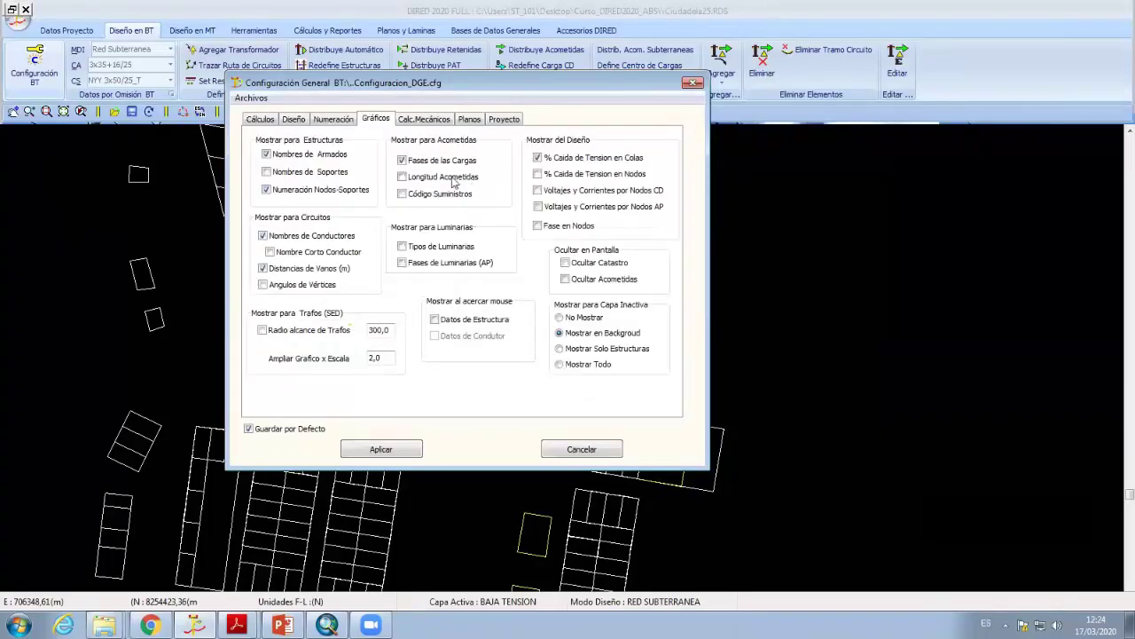
{"action": "left_click", "coordinate": [433, 124]}
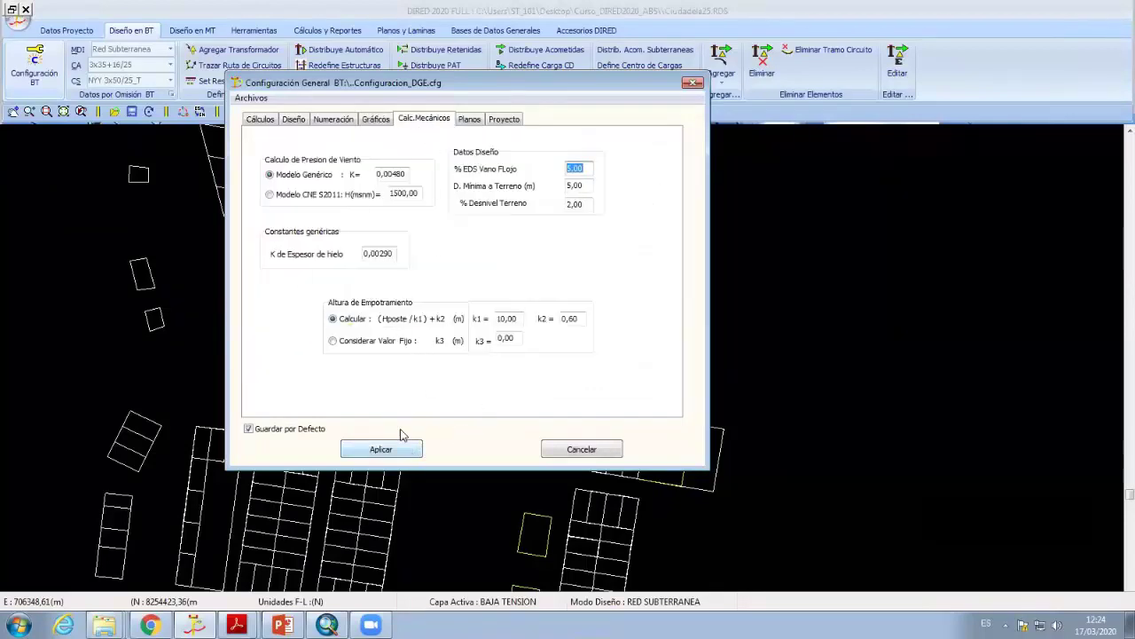
{"action": "left_click", "coordinate": [268, 121]}
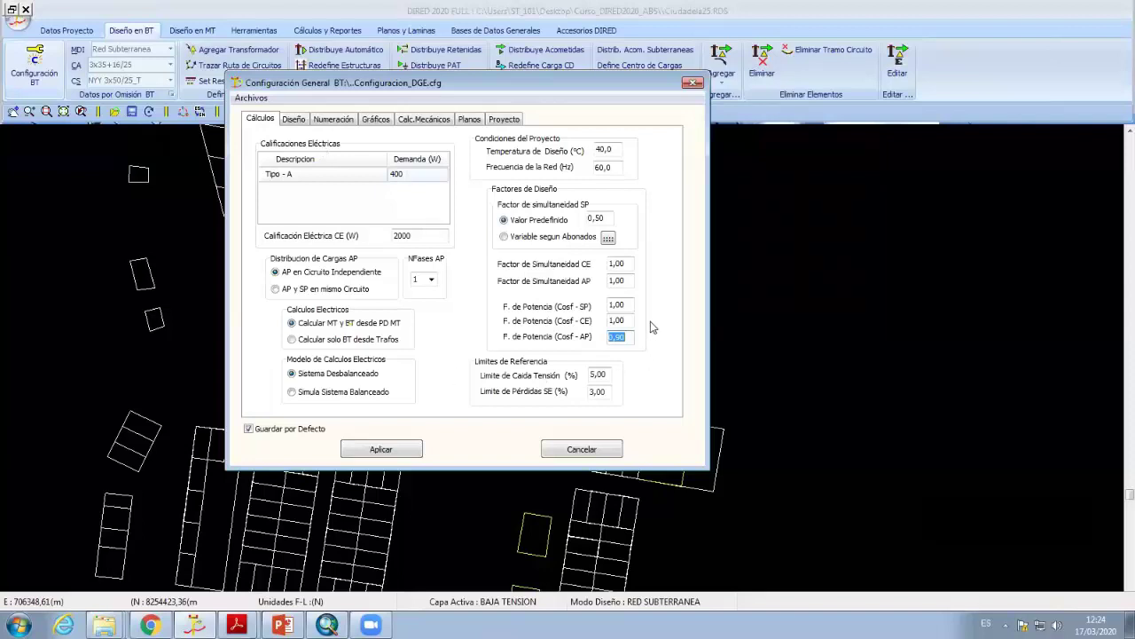
{"action": "left_click", "coordinate": [295, 122]}
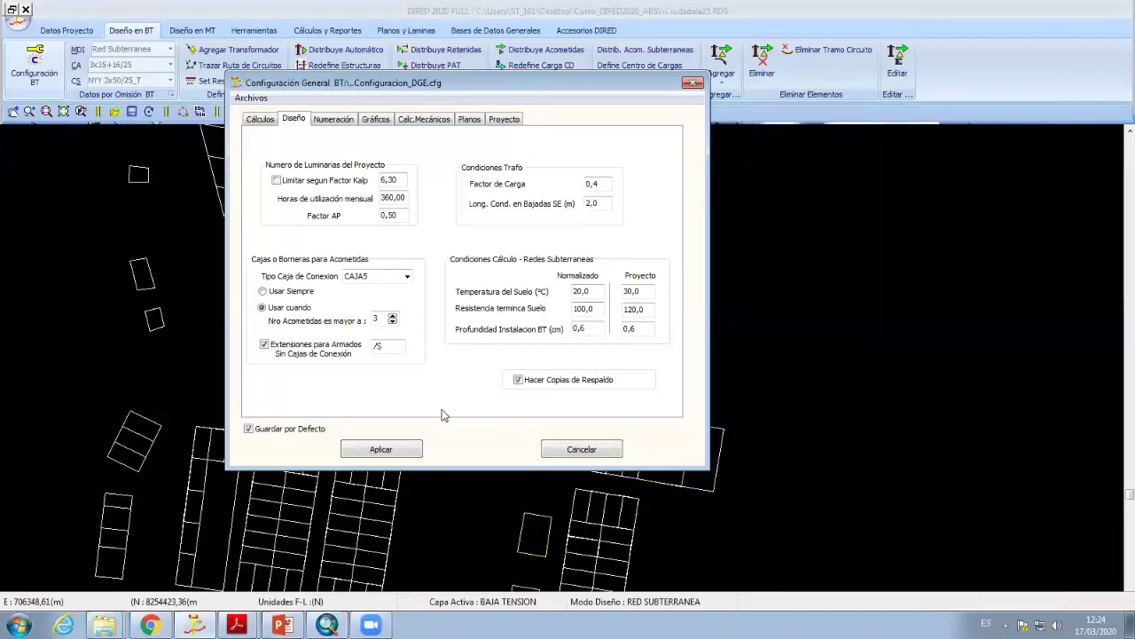
{"action": "left_click", "coordinate": [380, 449]}
{"action": "left_click", "coordinate": [173, 95]}
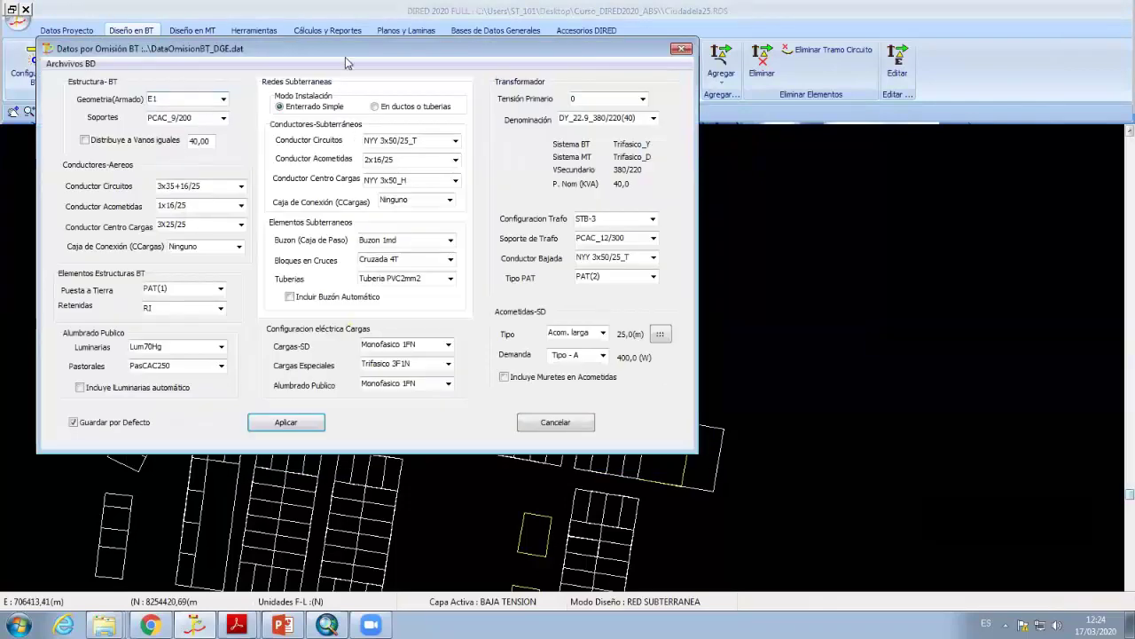
Set the underground installation type to Enterrado Simple
{"action": "left_click_drag", "start_coordinate": [345, 49], "coordinate": [429, 144]}
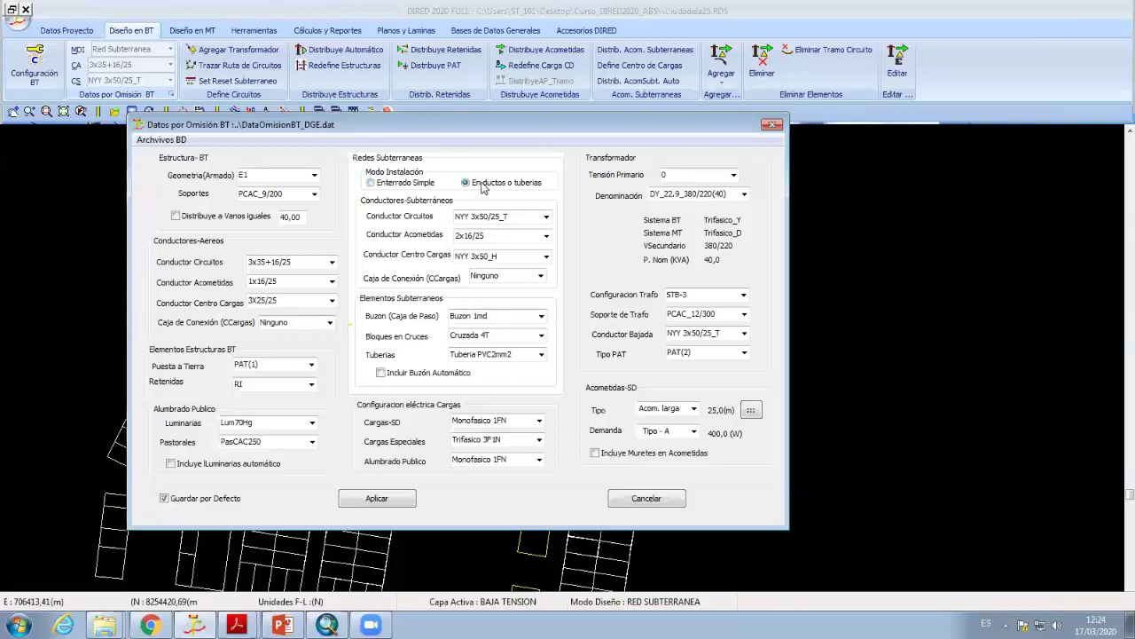
{"action": "left_click", "coordinate": [381, 183]}
{"action": "left_click", "coordinate": [388, 184]}
Keep NYY 3x50/25_T circuit, 2x16/25 service-drop and NYY 3x50_H load-centre conductors
{"action": "left_click", "coordinate": [546, 216]}
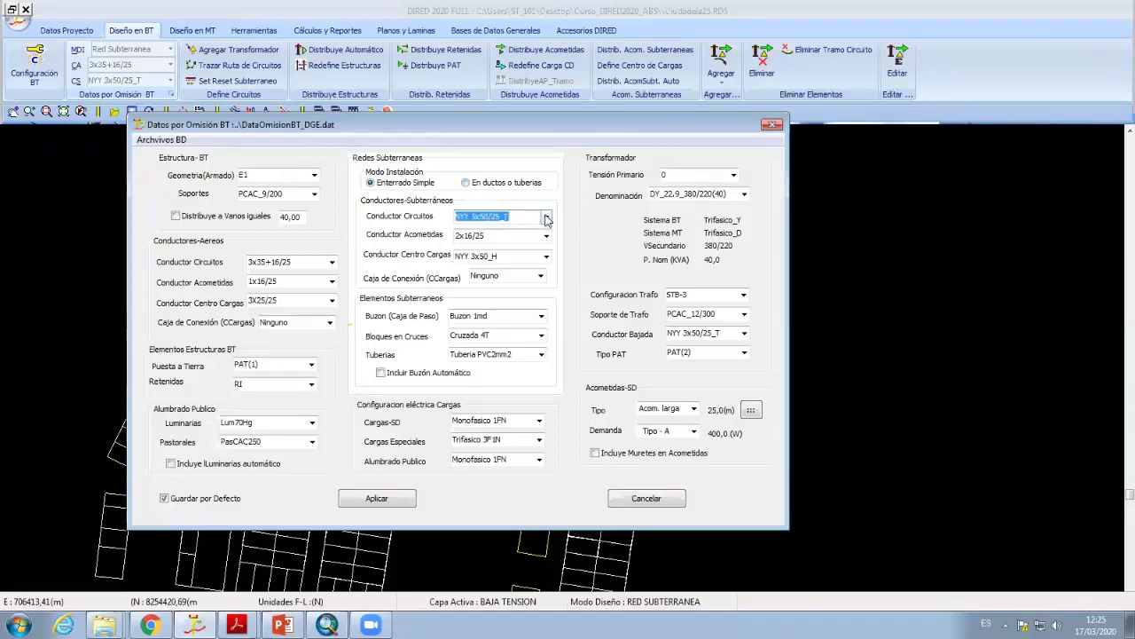
{"action": "left_click", "coordinate": [509, 231]}
{"action": "left_click", "coordinate": [545, 237]}
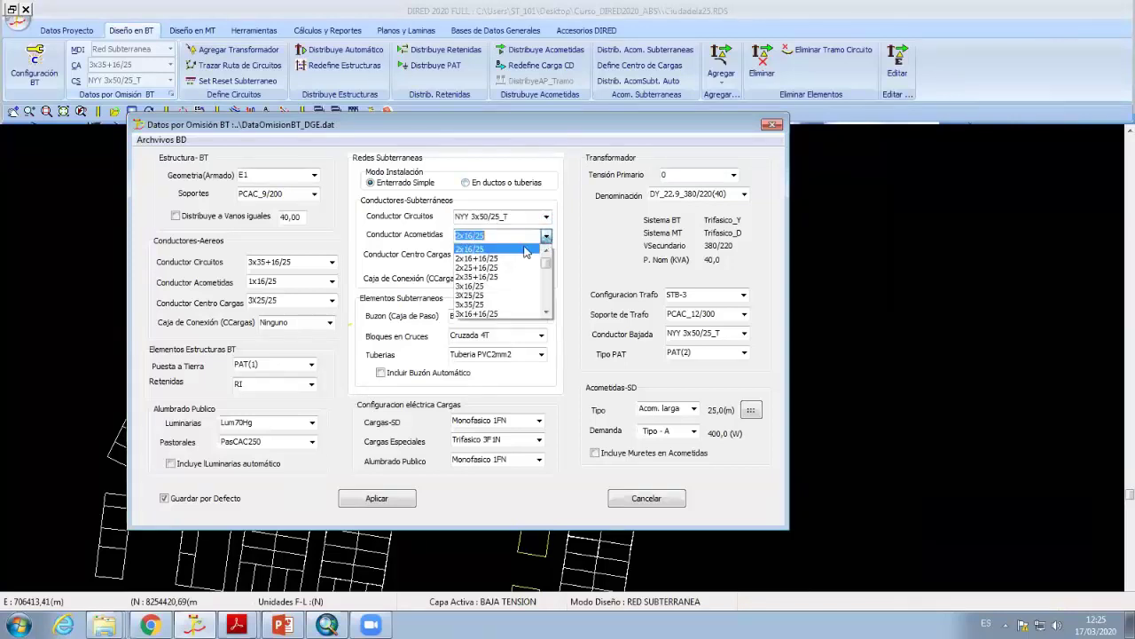
{"action": "left_click", "coordinate": [499, 250]}
{"action": "left_click", "coordinate": [546, 256]}
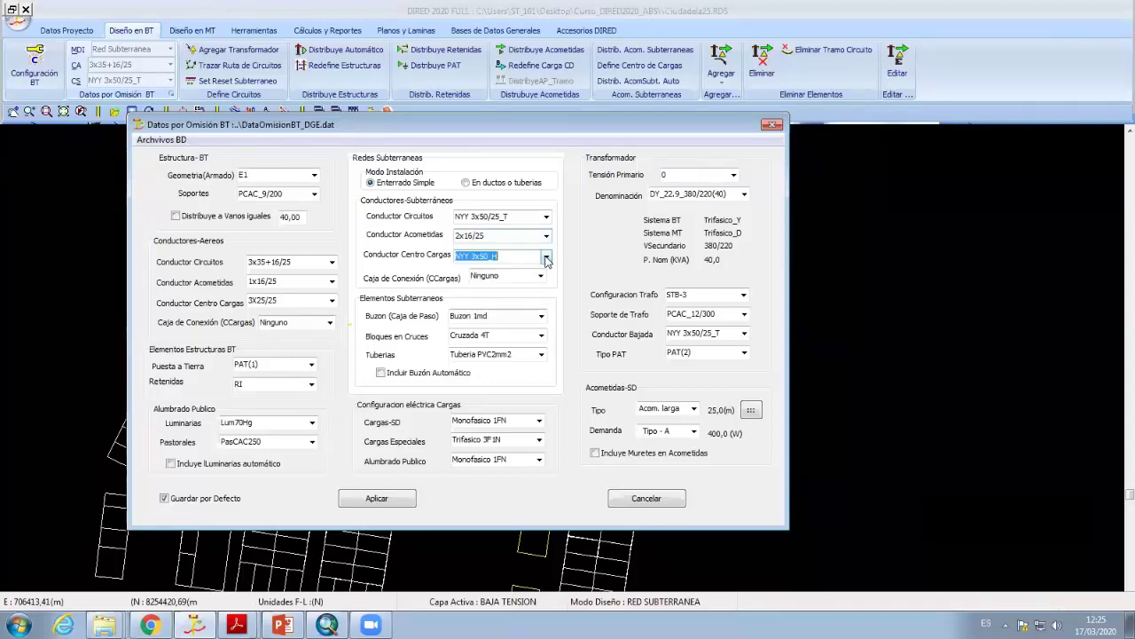
{"action": "left_click", "coordinate": [524, 270]}
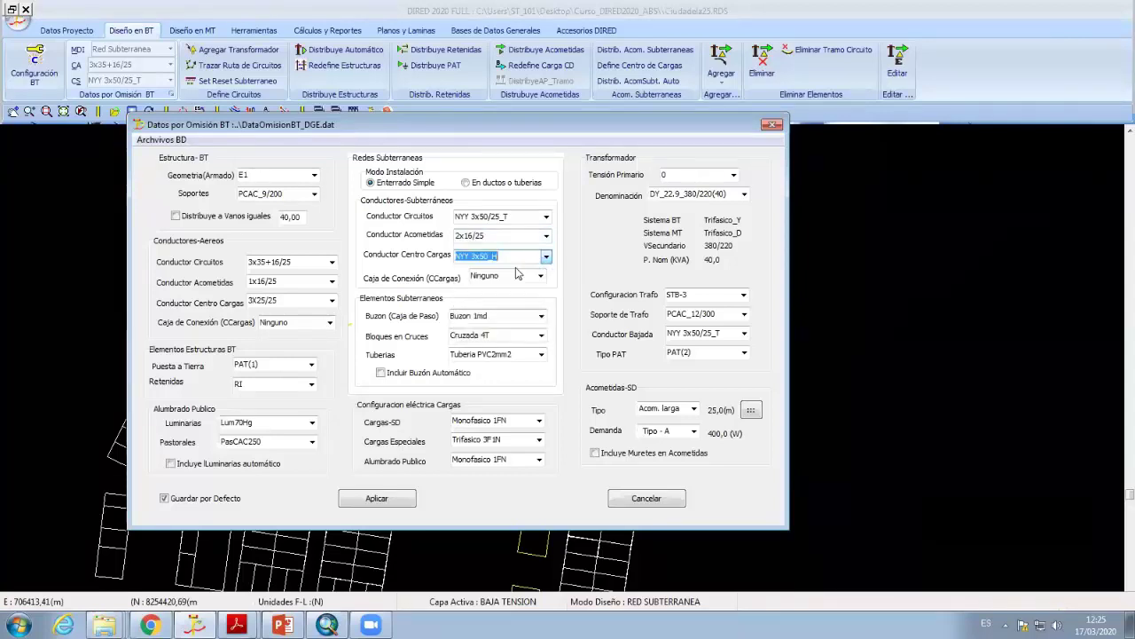
{"action": "left_click", "coordinate": [512, 256]}
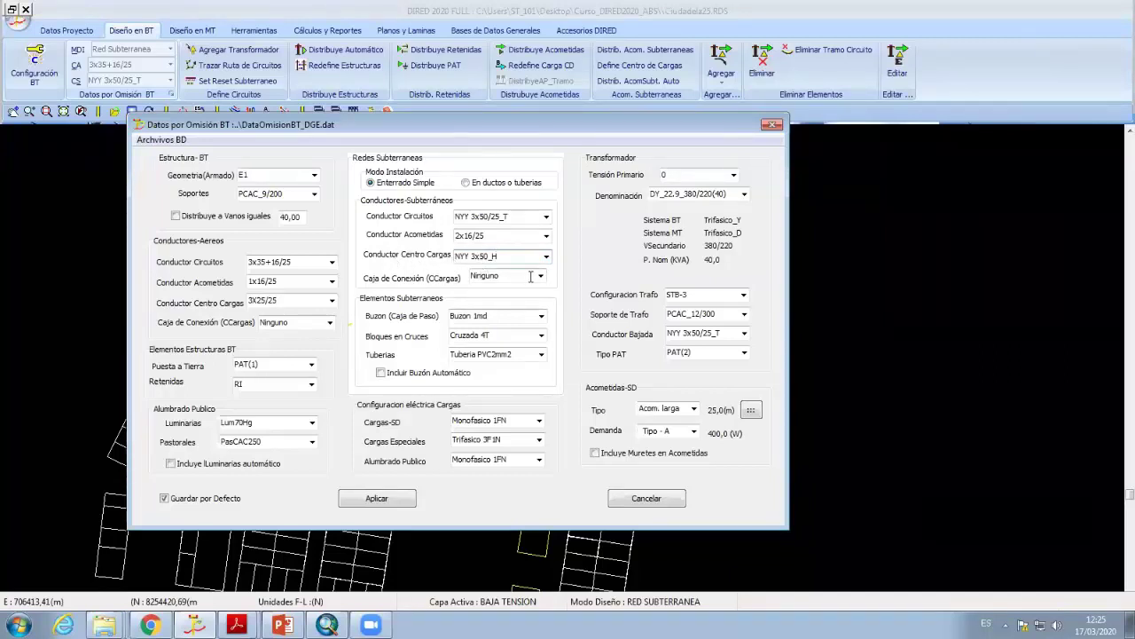
Choose CAJA5 connection box, keep Cruzada 4T and Tuberia PVC2mm2, and apply the BT defaults
{"action": "left_click", "coordinate": [540, 276]}
{"action": "left_click", "coordinate": [506, 300]}
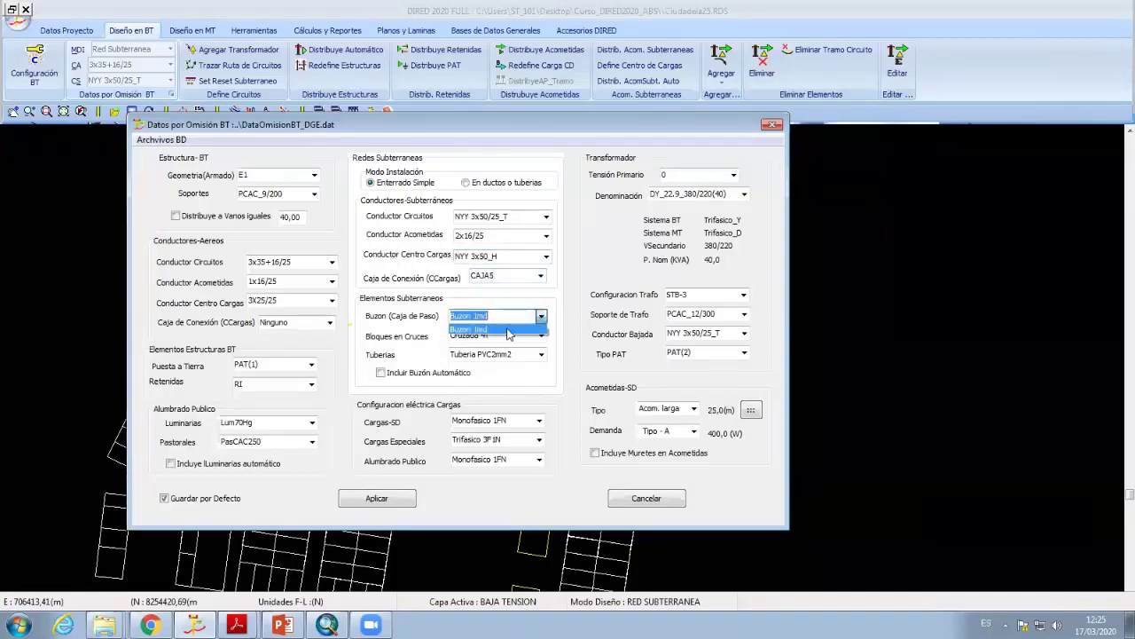
{"action": "left_click", "coordinate": [541, 335]}
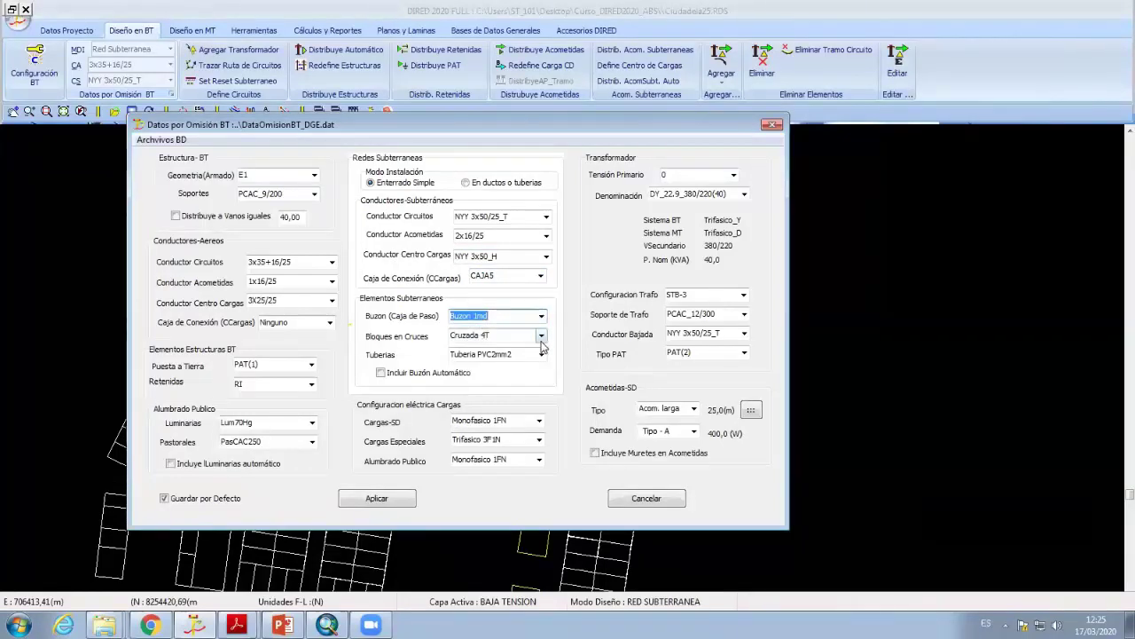
{"action": "left_click", "coordinate": [491, 350]}
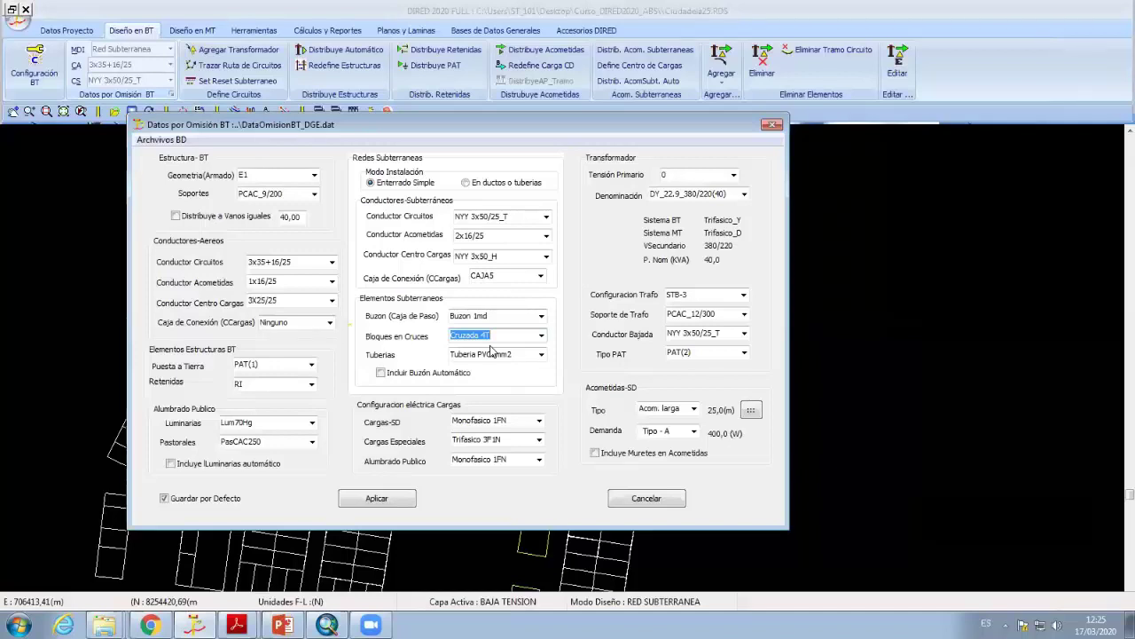
{"action": "left_click", "coordinate": [540, 354]}
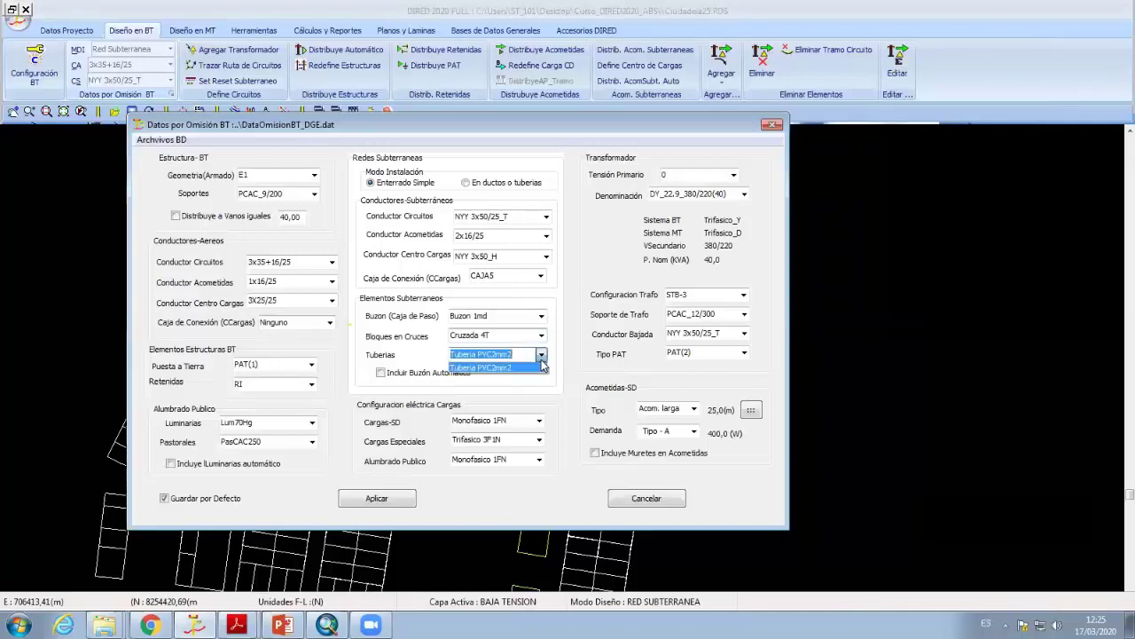
{"action": "left_click", "coordinate": [505, 377]}
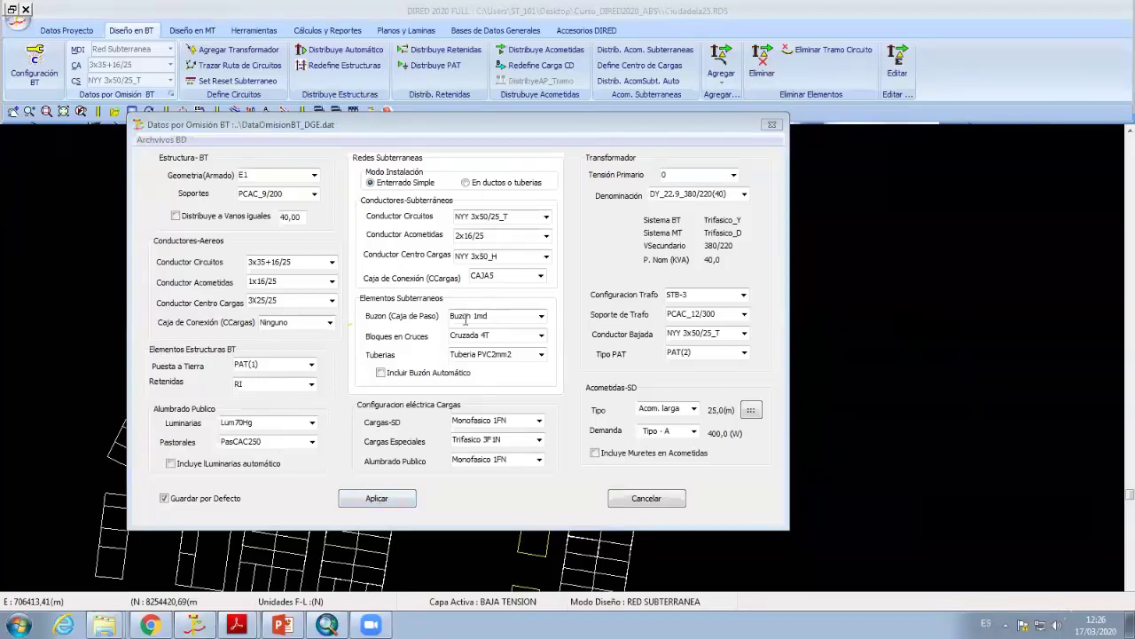
{"action": "left_click", "coordinate": [376, 498]}
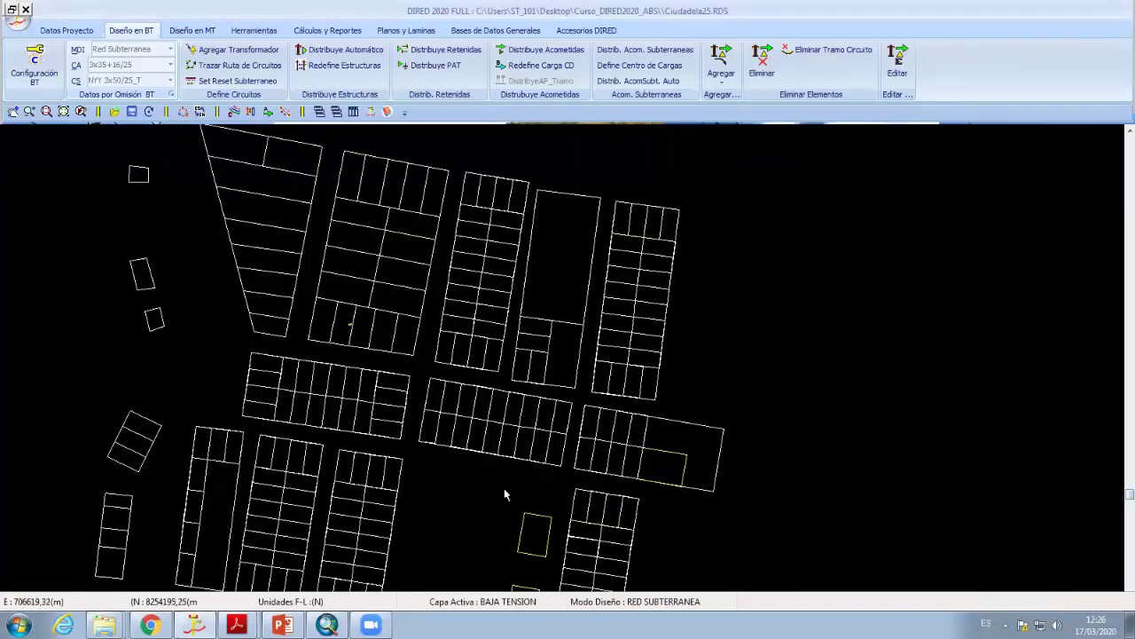
Make Media Tensión active, glance at MT Numeración settings, then bring up Datos por Omisión MT
{"action": "left_click", "coordinate": [515, 603]}
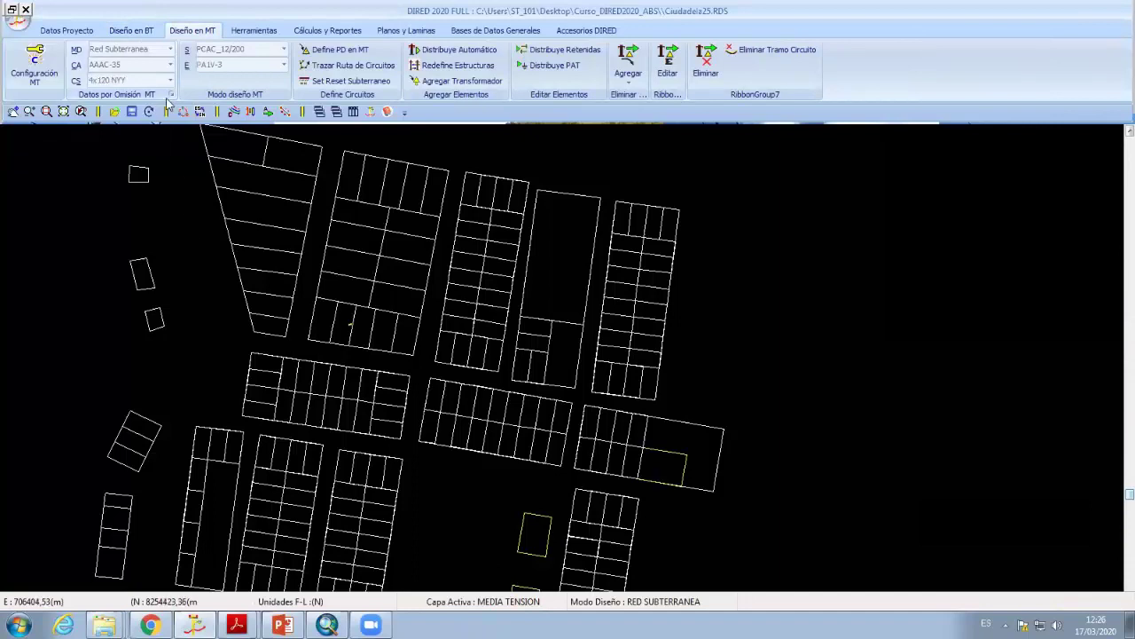
{"action": "left_click", "coordinate": [40, 71]}
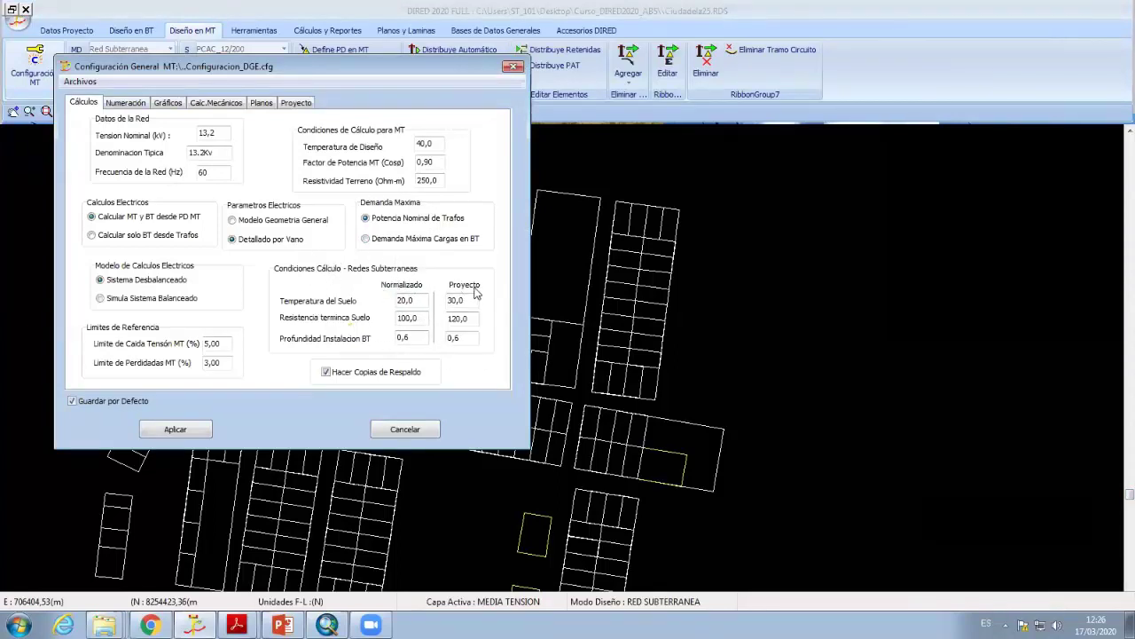
{"action": "left_click", "coordinate": [125, 103]}
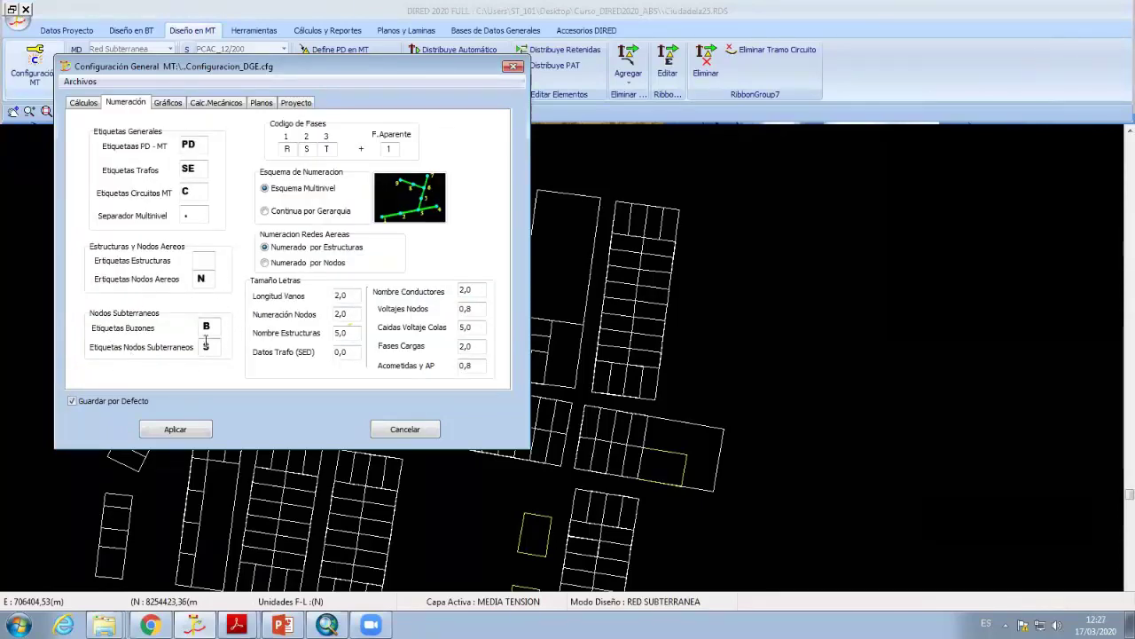
{"action": "key", "text": "Escape"}
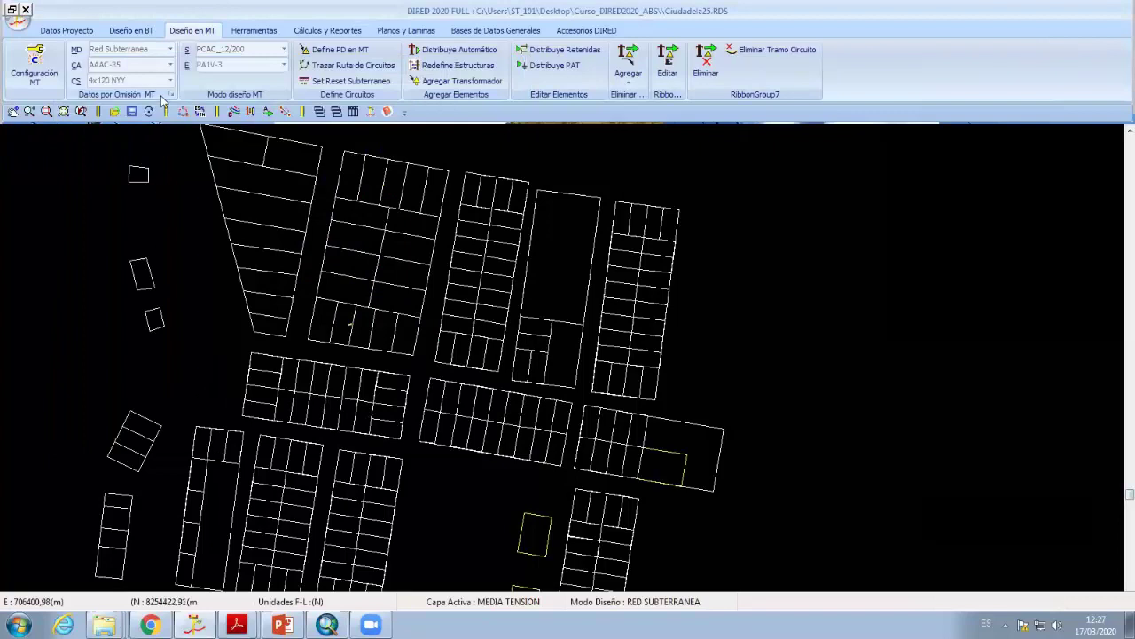
{"action": "left_click", "coordinate": [173, 94]}
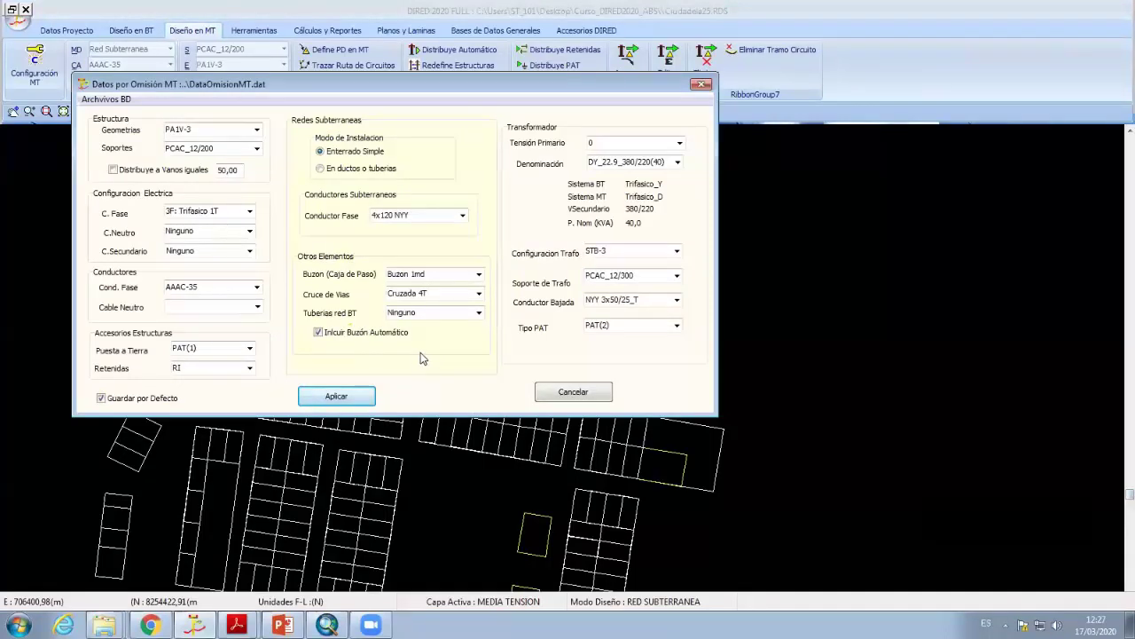
Set the underground phase conductor to 4x50 NYY, keep Buzon 1md, and apply
{"action": "left_click", "coordinate": [462, 215]}
{"action": "left_click", "coordinate": [461, 232]}
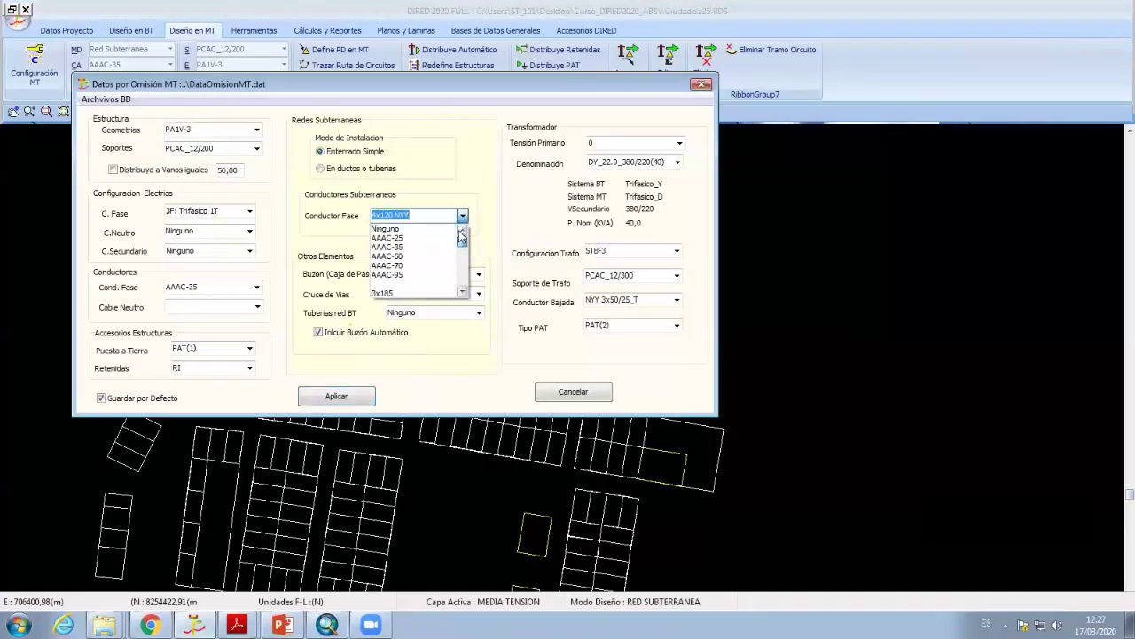
{"action": "scroll", "coordinate": [461, 244], "scroll_direction": "down", "scroll_amount": 2}
{"action": "scroll", "coordinate": [462, 246], "scroll_direction": "down", "scroll_amount": 1}
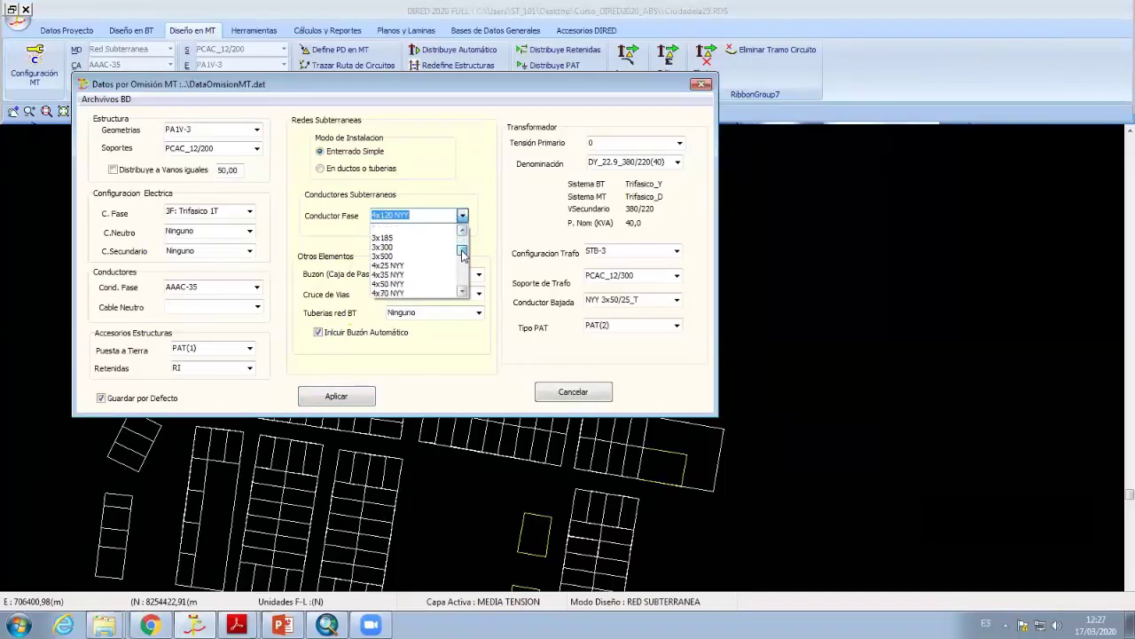
{"action": "scroll", "coordinate": [461, 258], "scroll_direction": "down", "scroll_amount": 1}
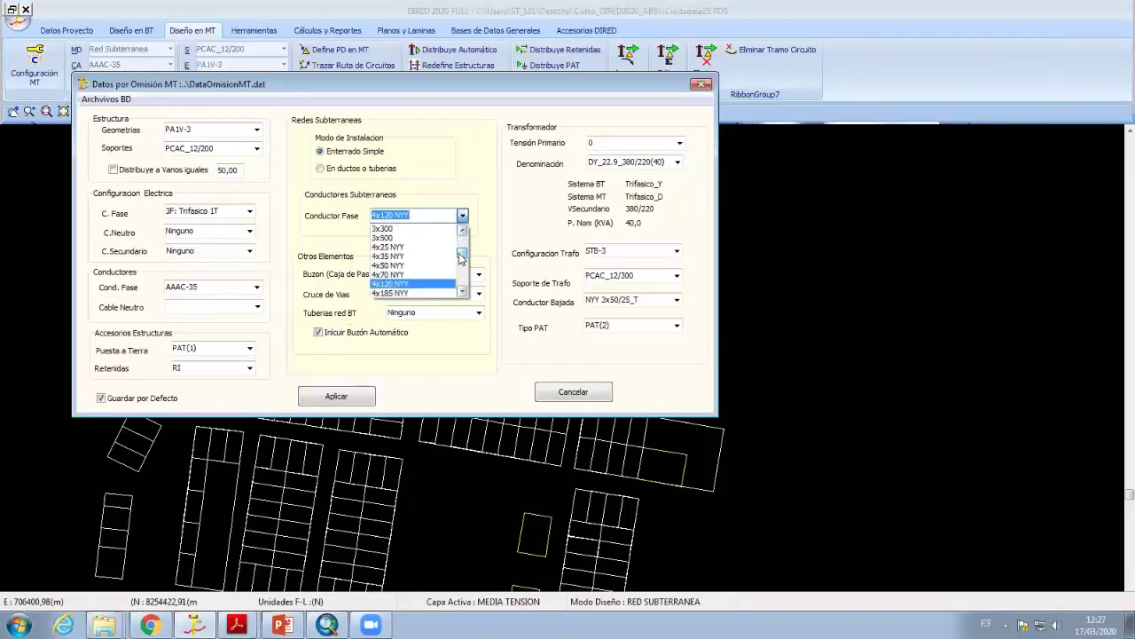
{"action": "left_click", "coordinate": [410, 267]}
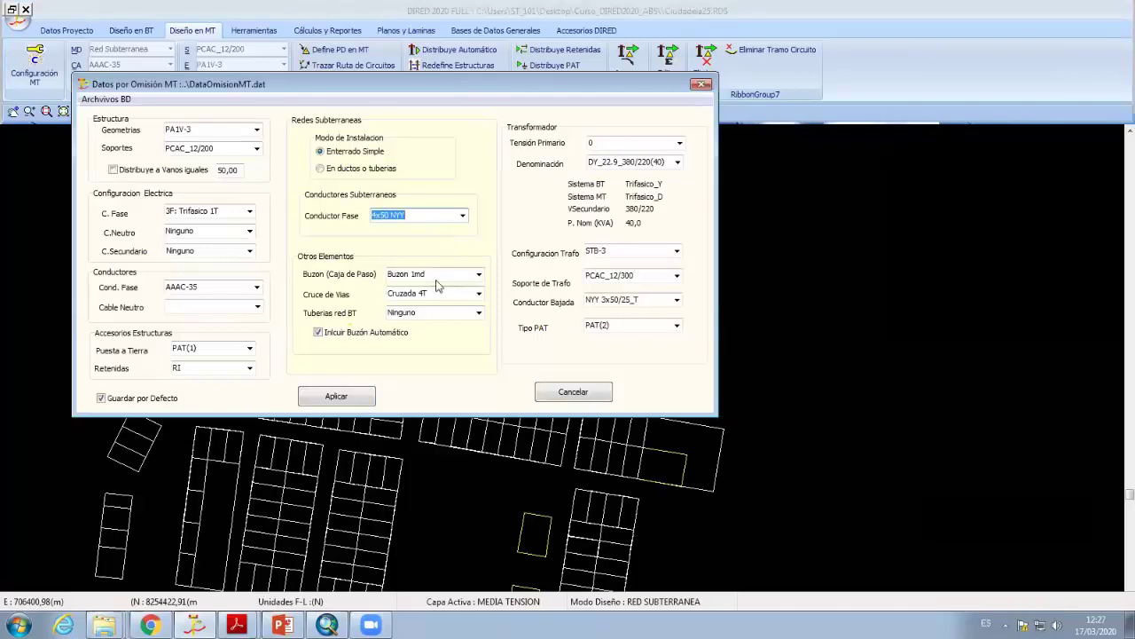
{"action": "left_click", "coordinate": [429, 216]}
{"action": "left_click", "coordinate": [480, 274]}
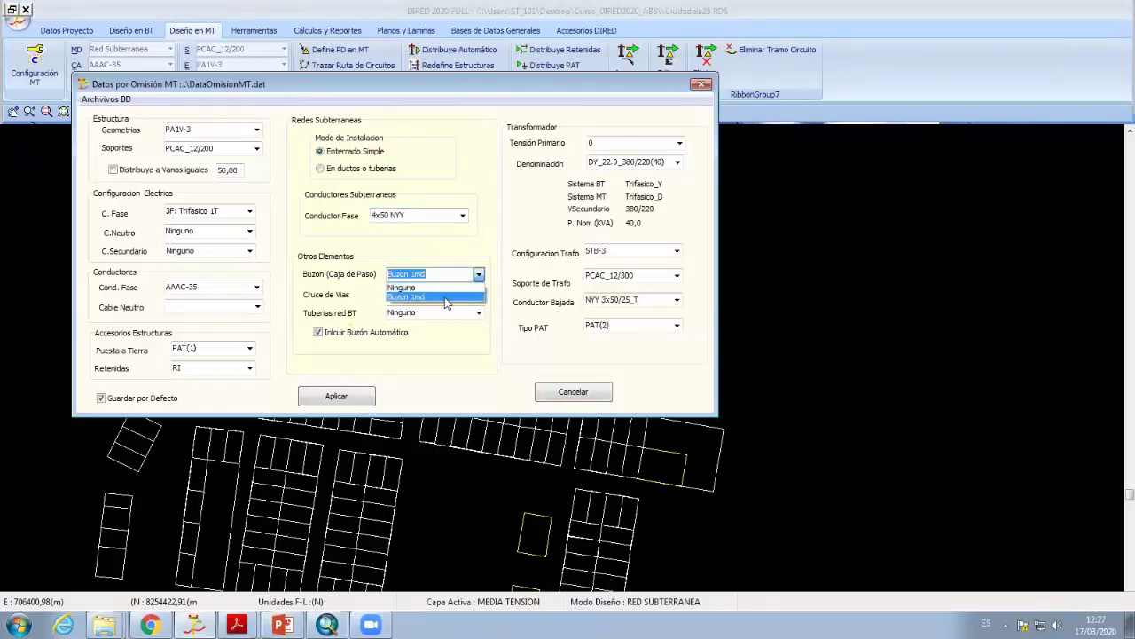
{"action": "left_click", "coordinate": [441, 308]}
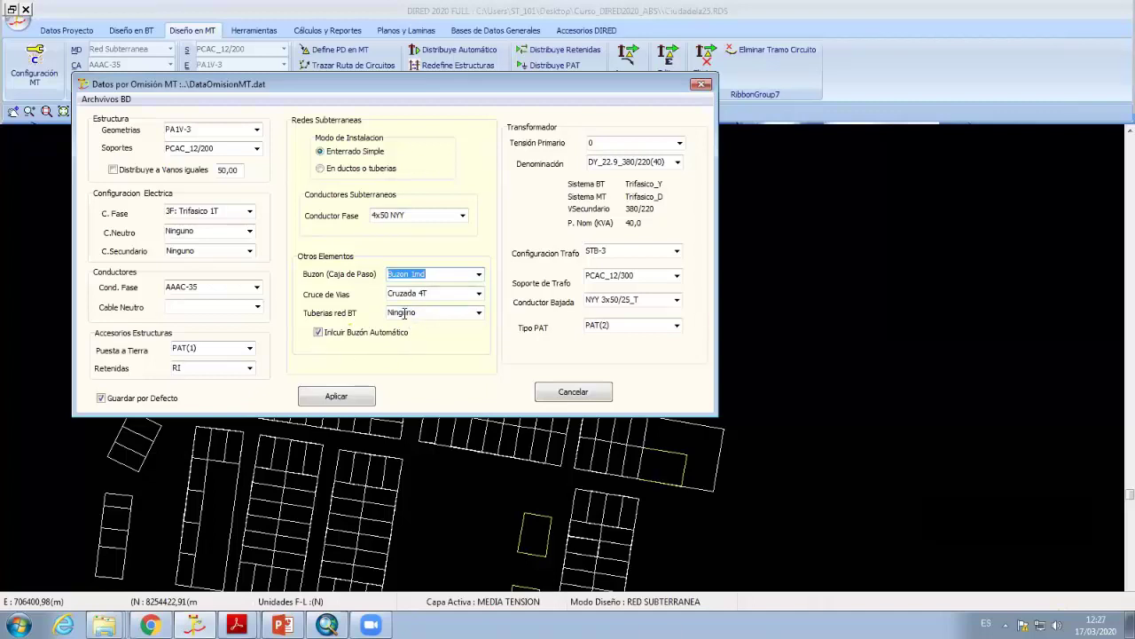
{"action": "left_click", "coordinate": [336, 396]}
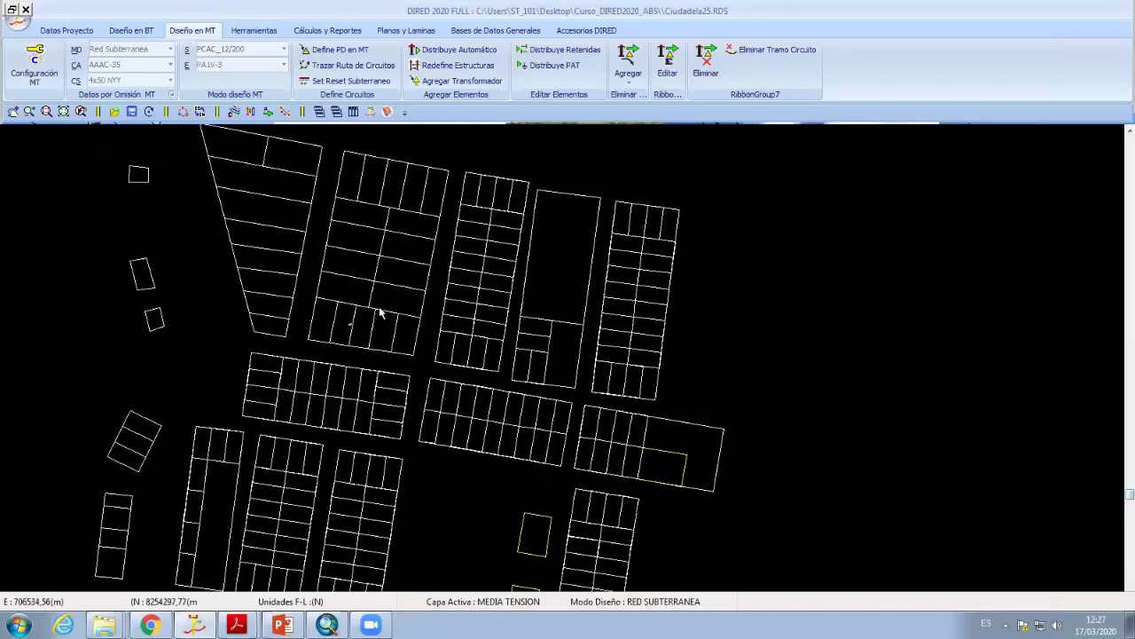
Switch to overhead networks and place the MT starting point at the upper-left block's top corner
{"action": "middle_click_drag", "start_coordinate": [363, 294], "coordinate": [332, 310]}
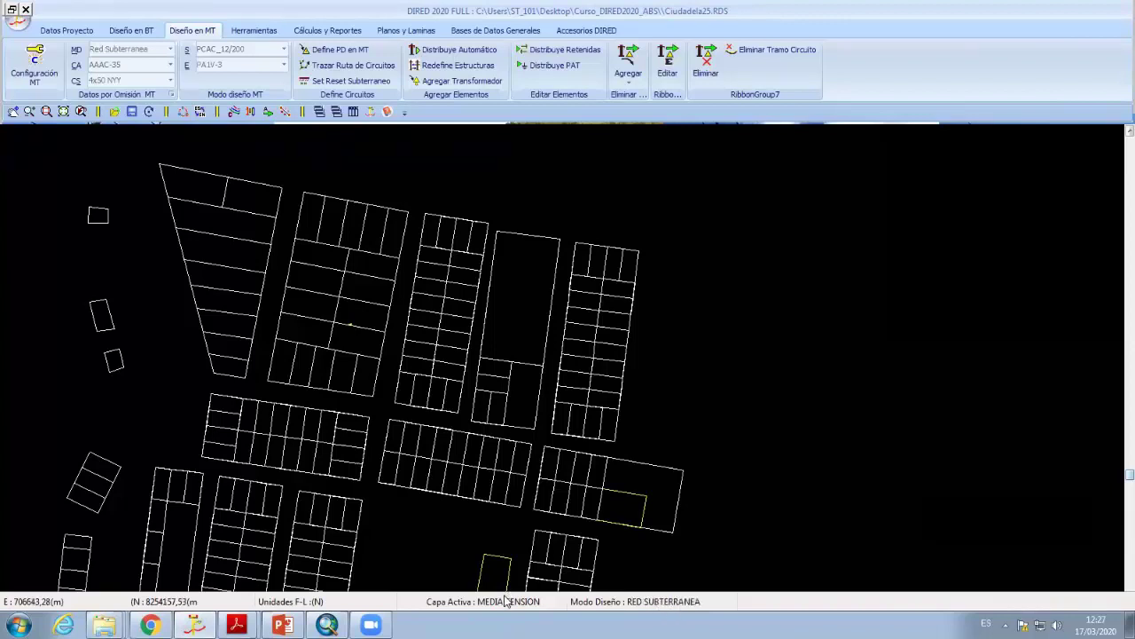
{"action": "left_click", "coordinate": [337, 50]}
{"action": "left_click", "coordinate": [661, 603]}
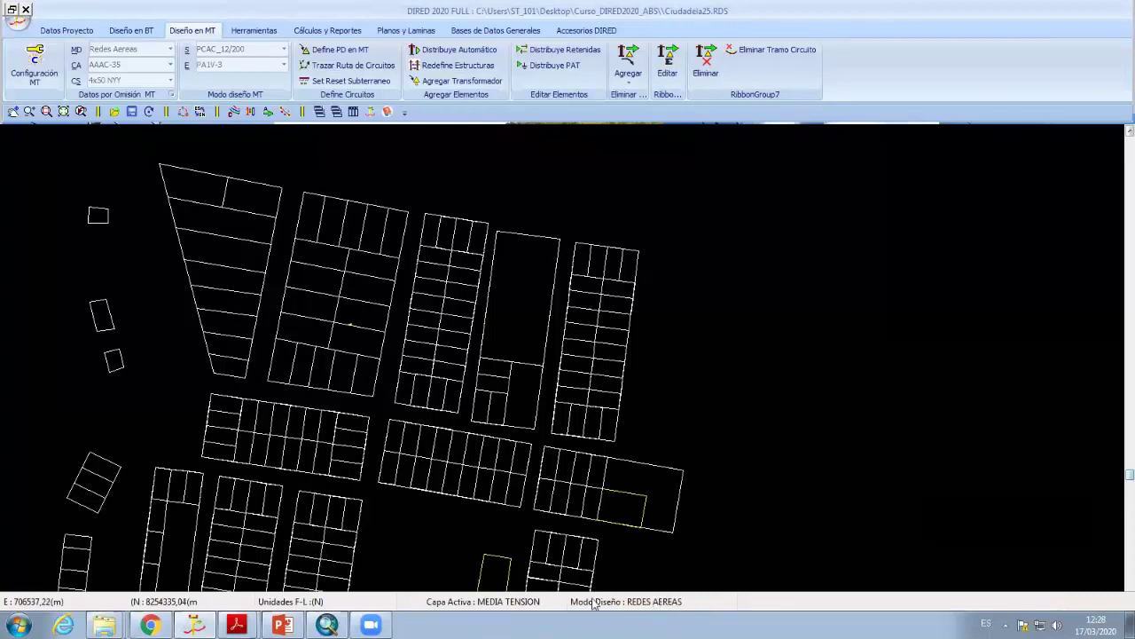
{"action": "left_click", "coordinate": [300, 186]}
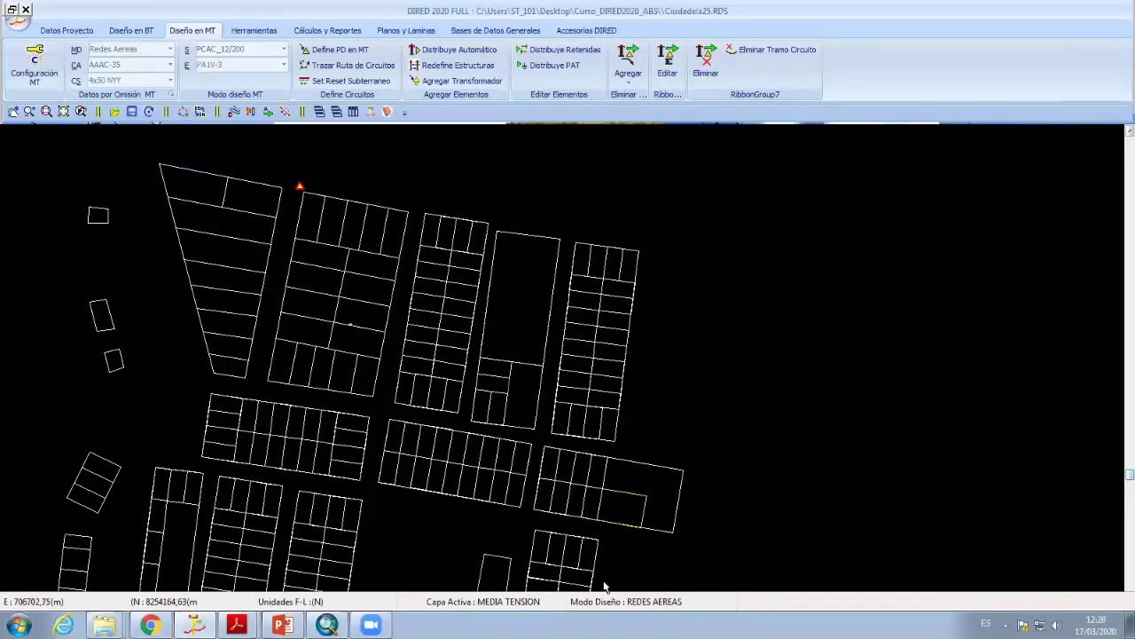
Trace the PCAC_12/200 overhead route from that point down the street to the next block corner
{"action": "left_click", "coordinate": [336, 66]}
{"action": "left_click", "coordinate": [300, 186]}
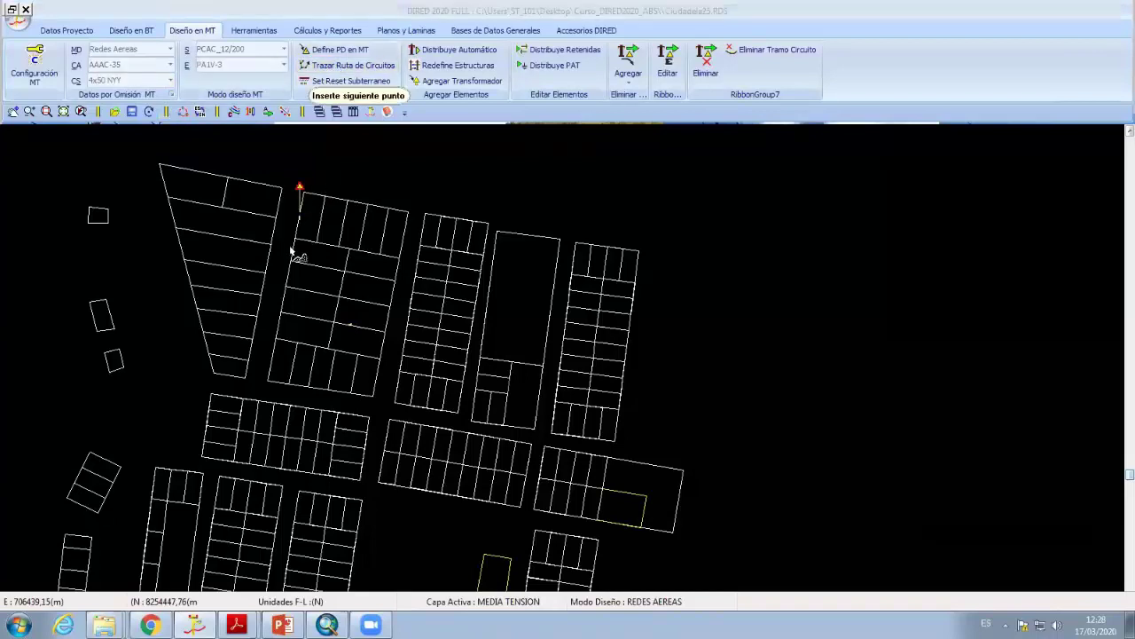
{"action": "left_click", "coordinate": [280, 299]}
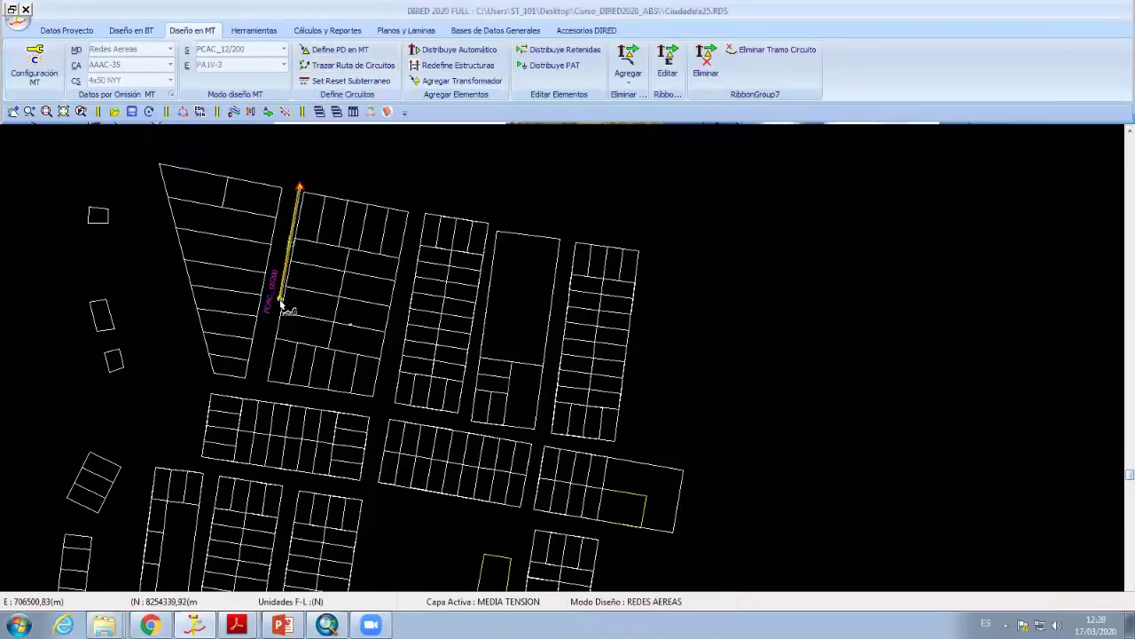
{"action": "left_click", "coordinate": [266, 406]}
{"action": "scroll", "coordinate": [296, 240], "scroll_direction": "up", "scroll_amount": 1}
{"action": "scroll", "coordinate": [190, 269], "scroll_direction": "up", "scroll_amount": 1}
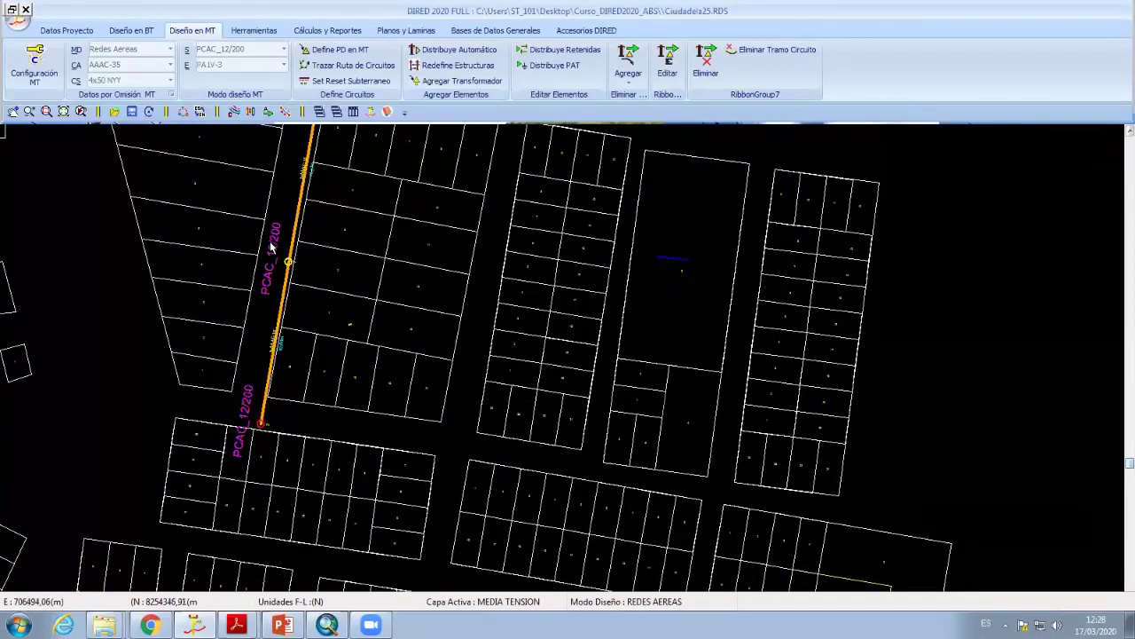
{"action": "scroll", "coordinate": [312, 319], "scroll_direction": "down", "scroll_amount": 1}
{"action": "scroll", "coordinate": [328, 262], "scroll_direction": "down", "scroll_amount": 1}
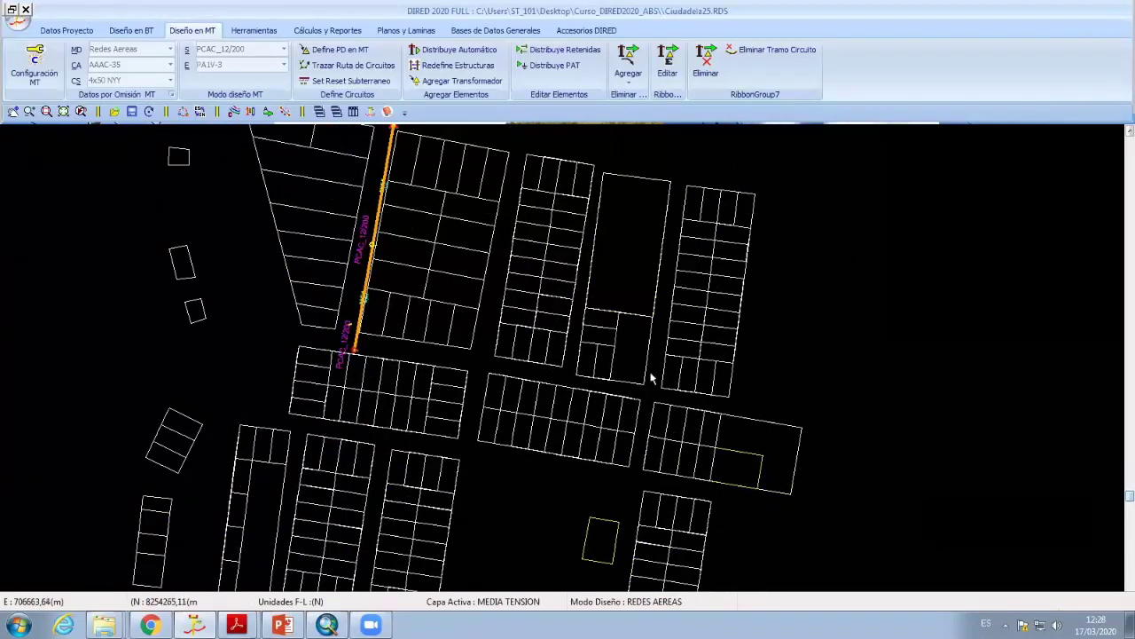
Return to underground mode and enable automatic pull-box insertion in the MT default data
{"action": "left_click", "coordinate": [652, 605]}
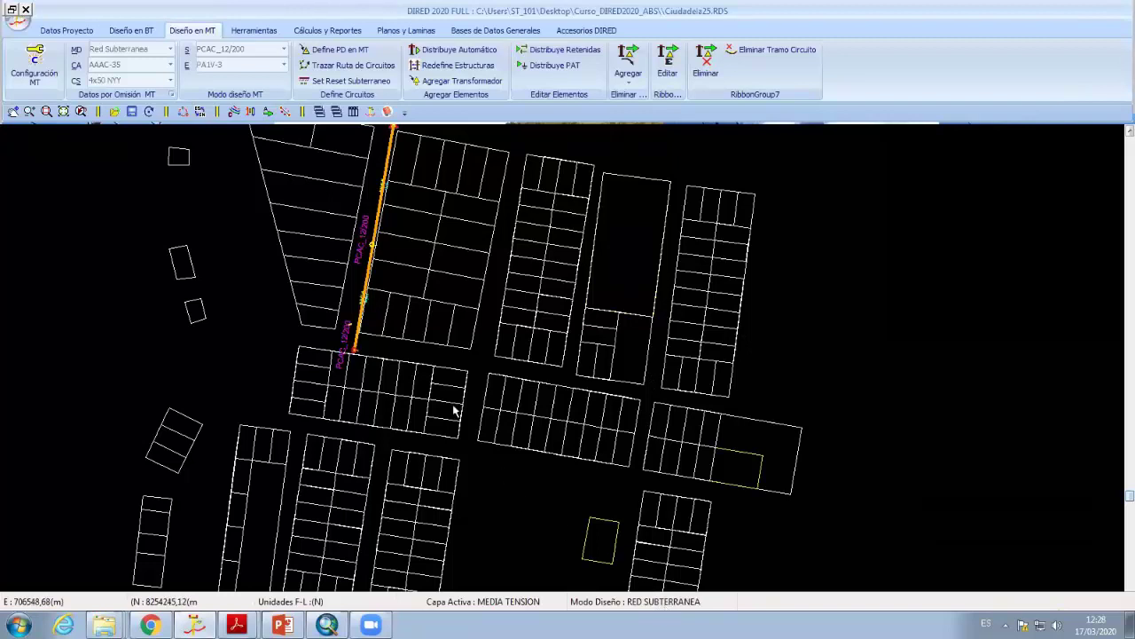
{"action": "left_click", "coordinate": [170, 95]}
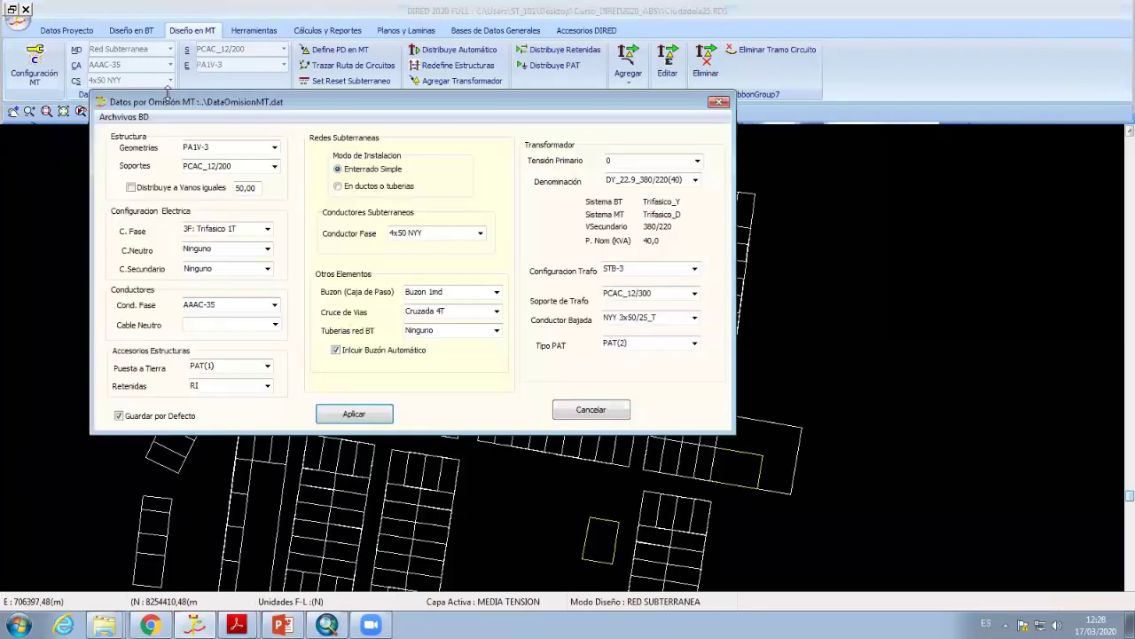
{"action": "left_click", "coordinate": [336, 351]}
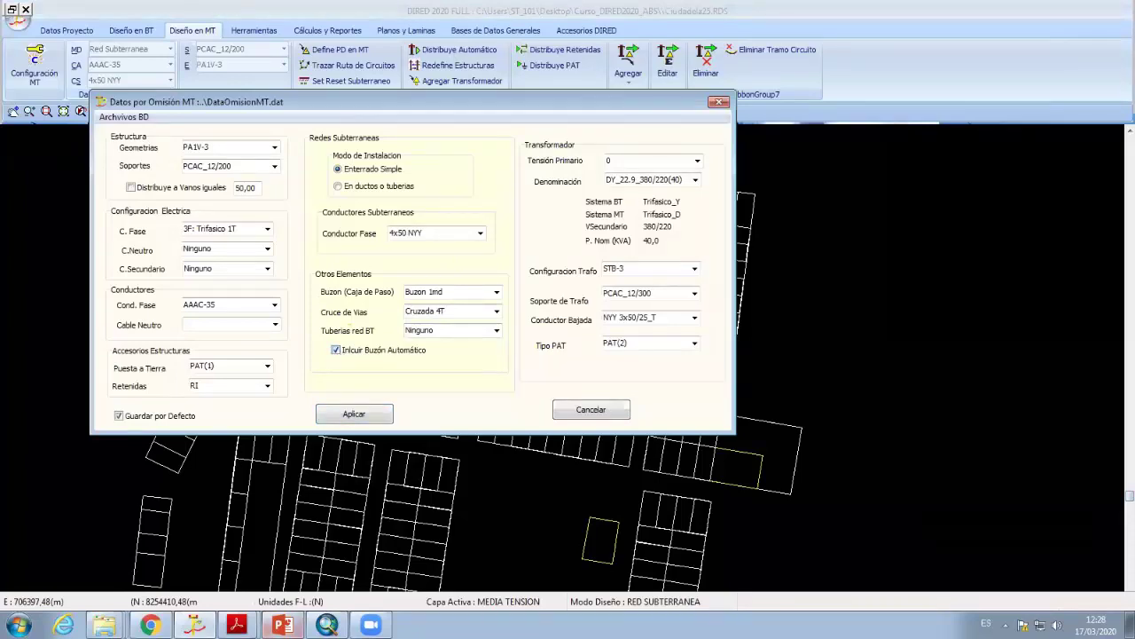
{"action": "left_click", "coordinate": [283, 626]}
Show slide 4 about buzones and pozos, then go back to Datos por Omisión MT
{"action": "scroll", "coordinate": [98, 213], "scroll_direction": "up", "scroll_amount": 5}
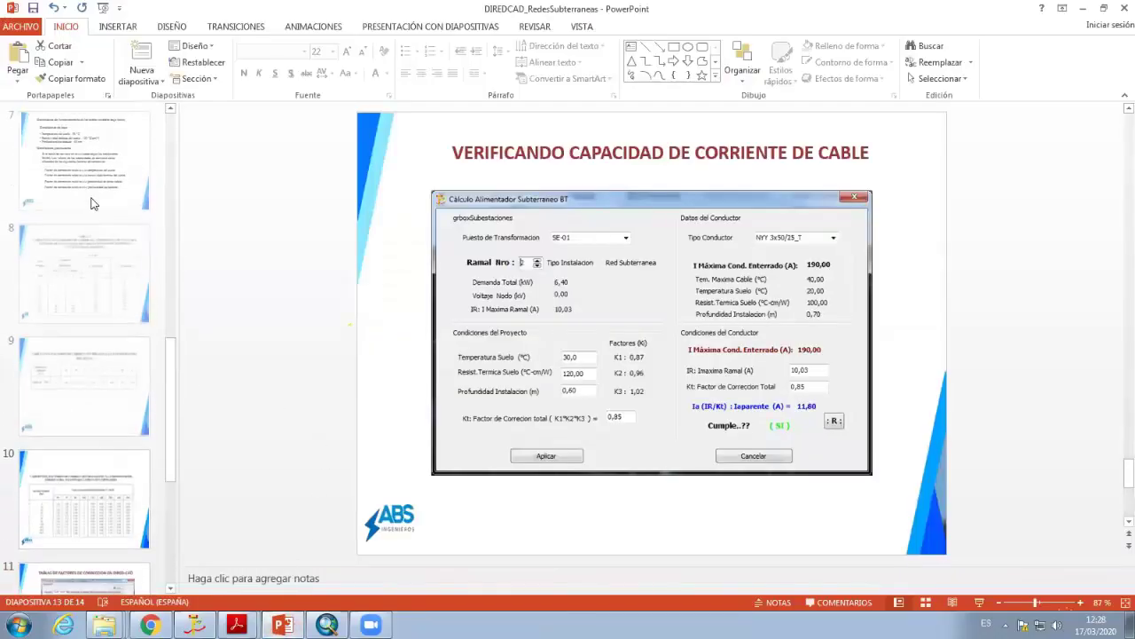
{"action": "scroll", "coordinate": [97, 213], "scroll_direction": "up", "scroll_amount": 5}
{"action": "scroll", "coordinate": [115, 222], "scroll_direction": "up", "scroll_amount": 3}
{"action": "left_click", "coordinate": [124, 224]}
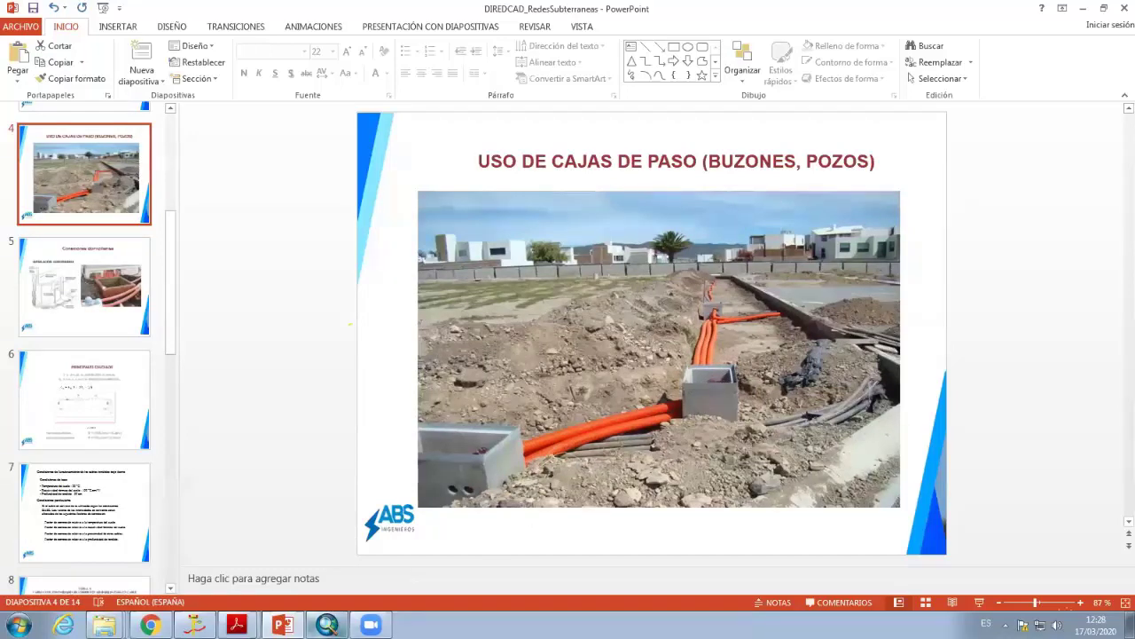
{"action": "left_click", "coordinate": [196, 625]}
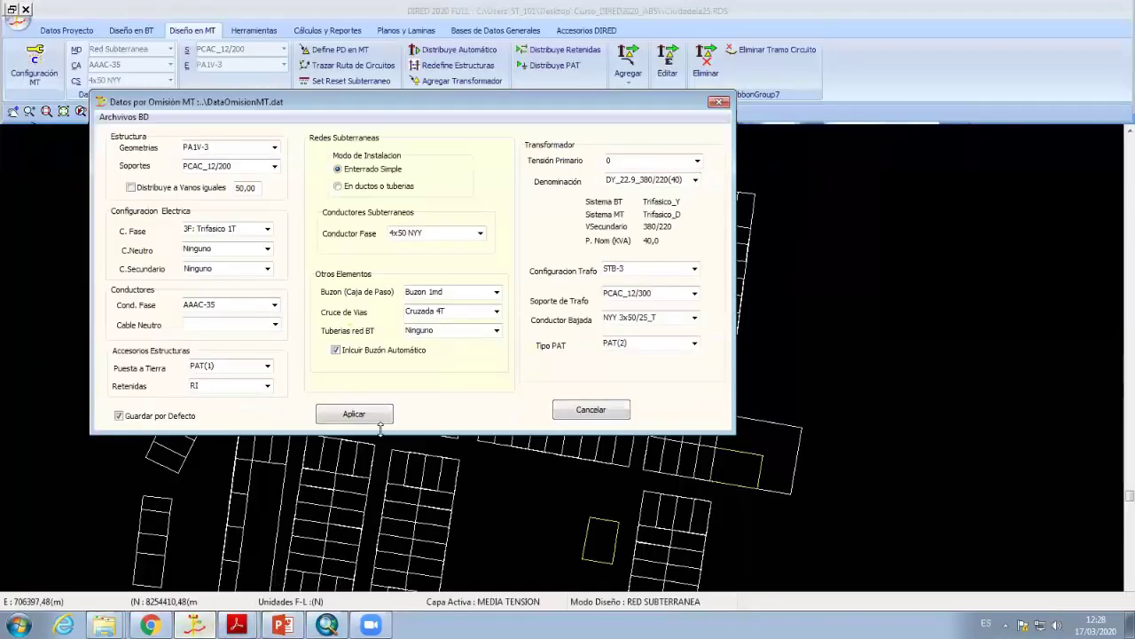
Toggle automatic pull-box insertion and apply the MT default data
{"action": "left_click", "coordinate": [336, 350]}
{"action": "left_click", "coordinate": [374, 417]}
{"action": "scroll", "coordinate": [393, 367], "scroll_direction": "up", "scroll_amount": 1}
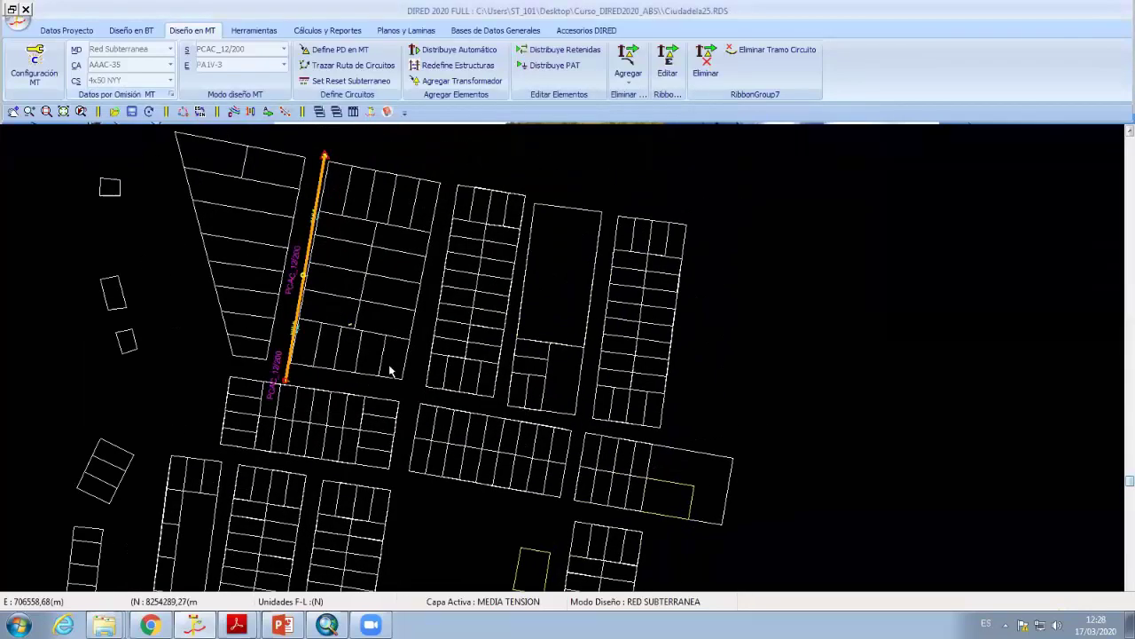
{"action": "scroll", "coordinate": [375, 381], "scroll_direction": "up", "scroll_amount": 1}
{"action": "scroll", "coordinate": [362, 374], "scroll_direction": "up", "scroll_amount": 1}
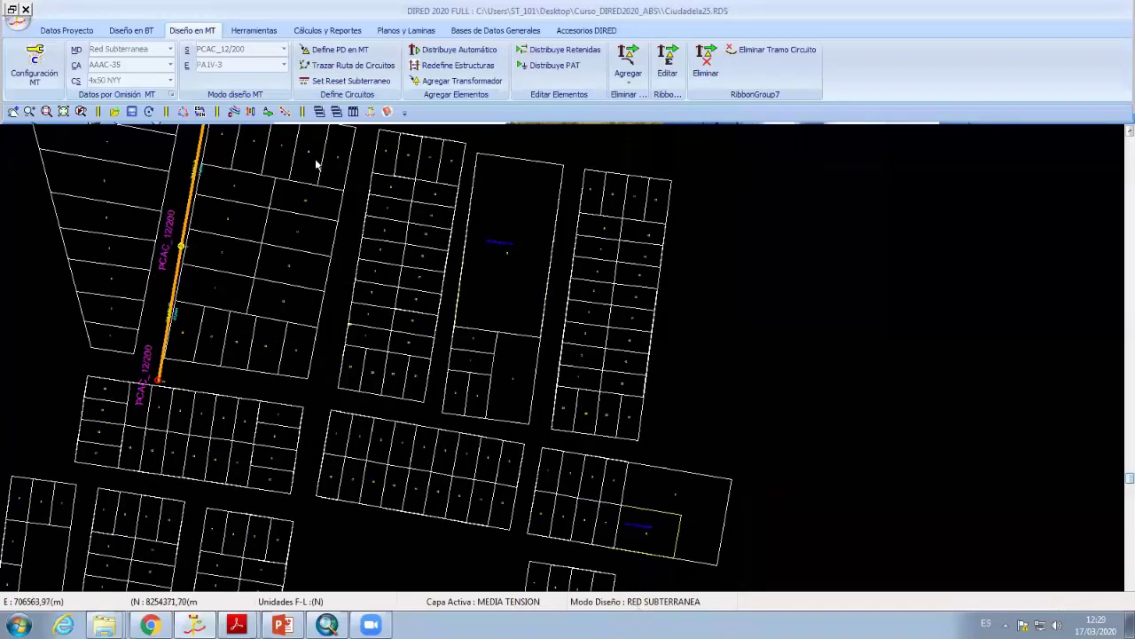
Trace the underground 3x4x50 NYY circuit from the pole line's end east along the street
{"action": "left_click", "coordinate": [330, 51]}
{"action": "left_click", "coordinate": [199, 397]}
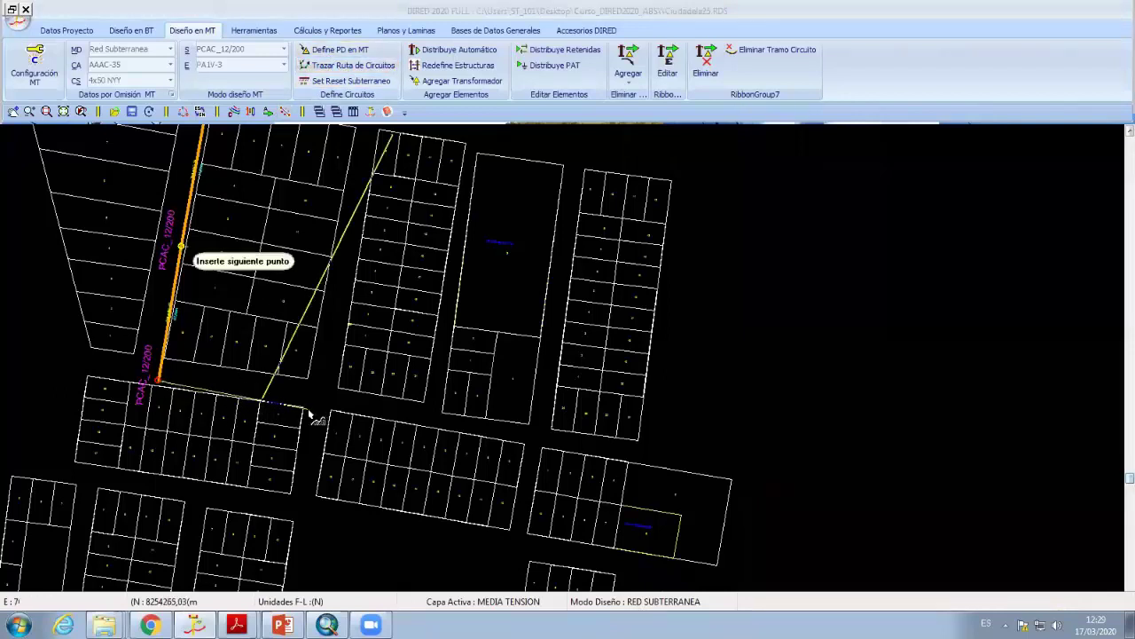
{"action": "left_click", "coordinate": [303, 406]}
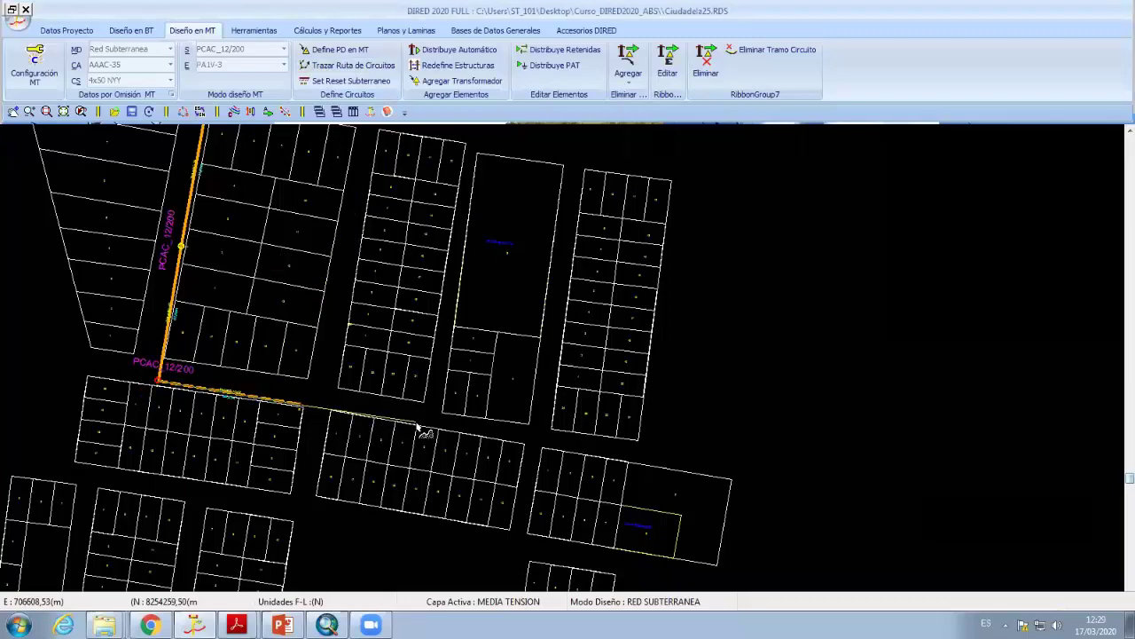
{"action": "scroll", "coordinate": [417, 429], "scroll_direction": "up", "scroll_amount": 1}
{"action": "scroll", "coordinate": [278, 418], "scroll_direction": "up", "scroll_amount": 2}
{"action": "scroll", "coordinate": [191, 362], "scroll_direction": "up", "scroll_amount": 1}
{"action": "scroll", "coordinate": [200, 348], "scroll_direction": "up", "scroll_amount": 1}
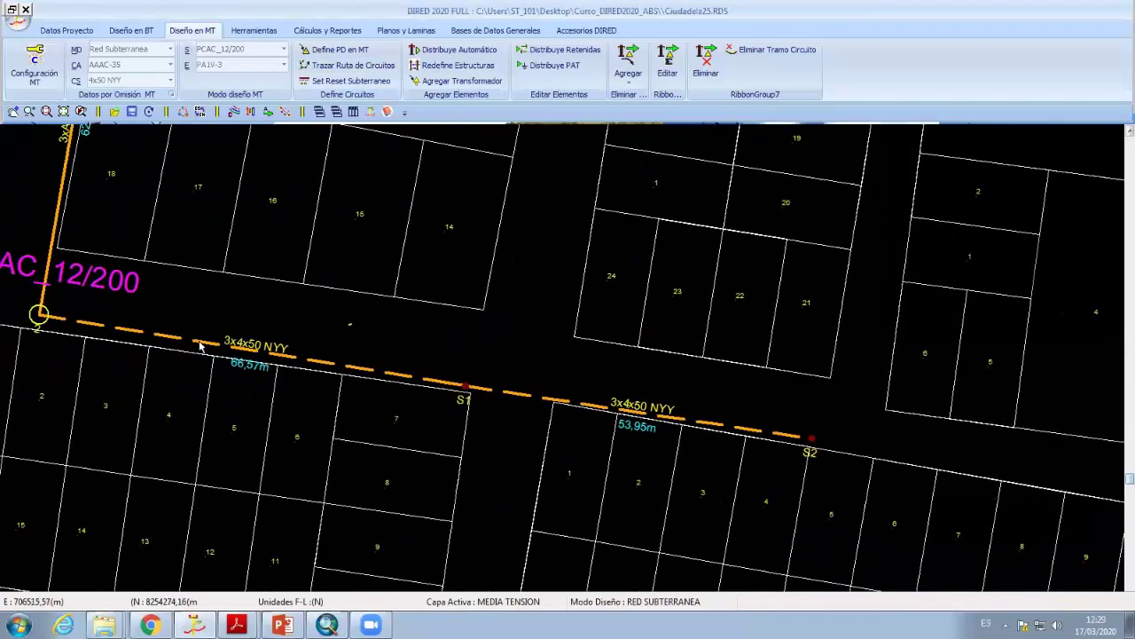
{"action": "scroll", "coordinate": [128, 340], "scroll_direction": "up", "scroll_amount": 1}
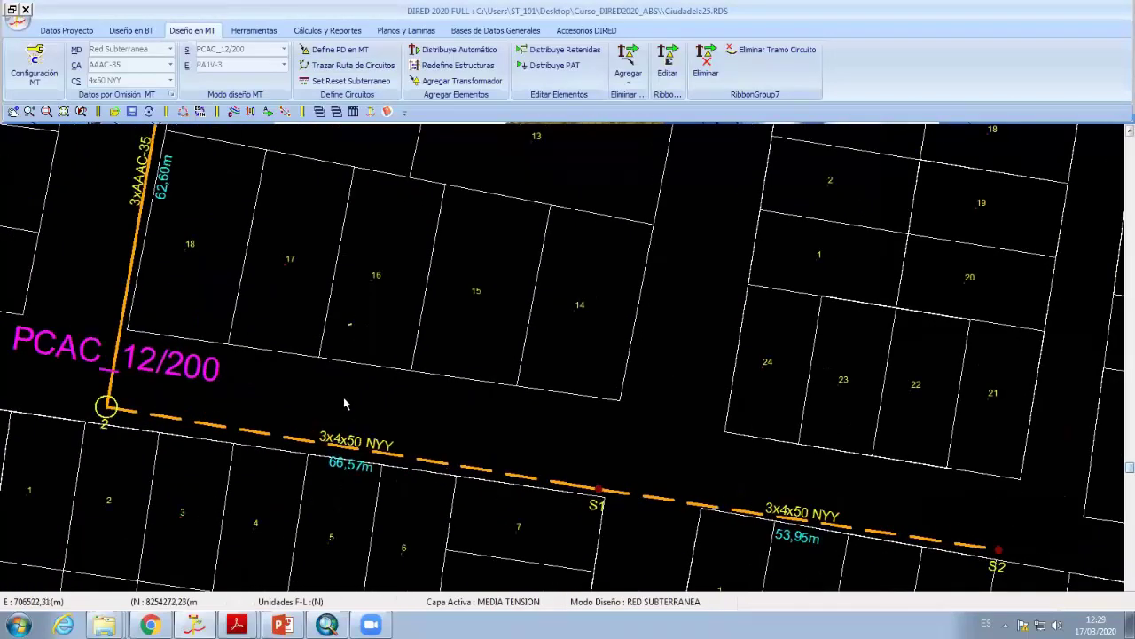
Pan around to check the S1 and S2 labels, then reopen Datos por Omisión MT
{"action": "middle_click_drag", "start_coordinate": [419, 427], "coordinate": [523, 590]}
{"action": "scroll", "coordinate": [187, 348], "scroll_direction": "up", "scroll_amount": 1}
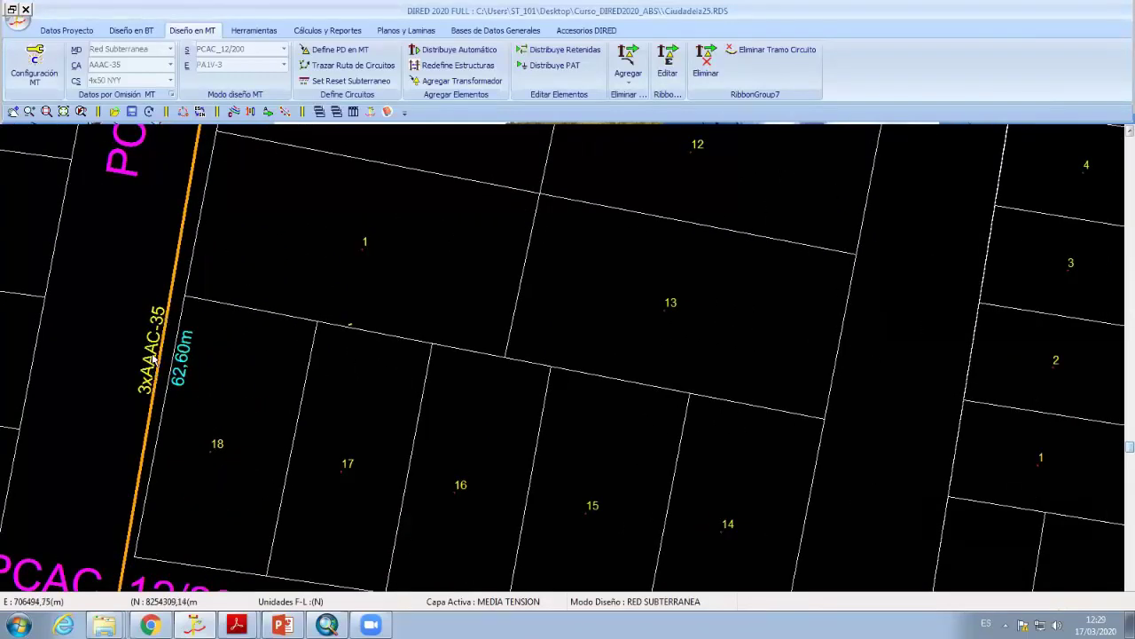
{"action": "scroll", "coordinate": [271, 357], "scroll_direction": "down", "scroll_amount": 1}
{"action": "middle_click_drag", "start_coordinate": [319, 470], "coordinate": [227, 324]}
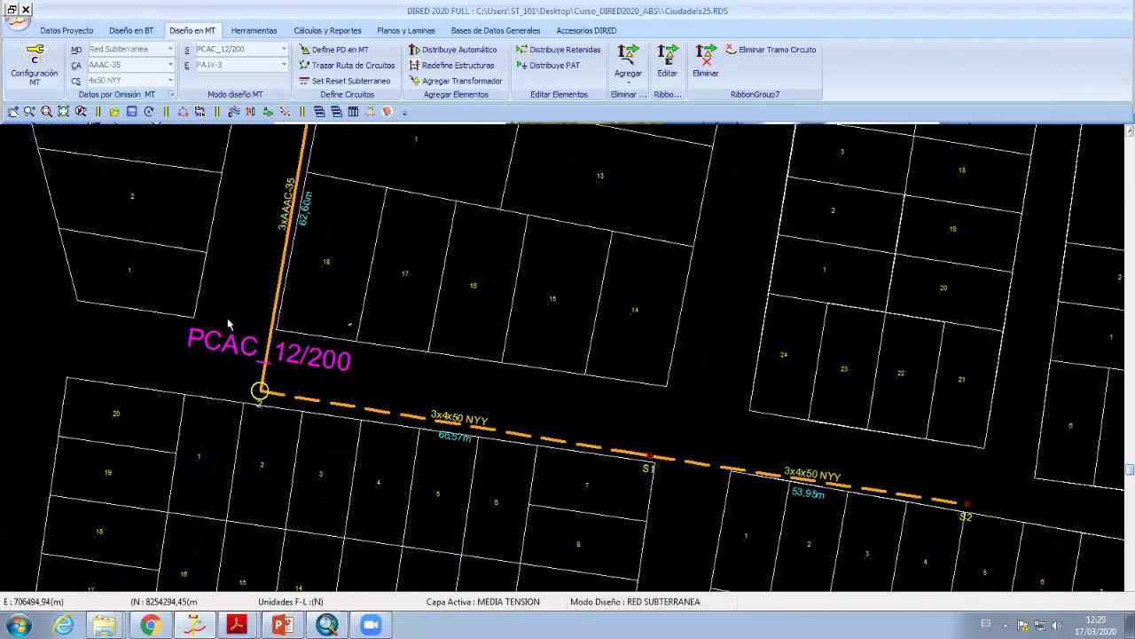
{"action": "middle_click_drag", "start_coordinate": [648, 463], "coordinate": [361, 380]}
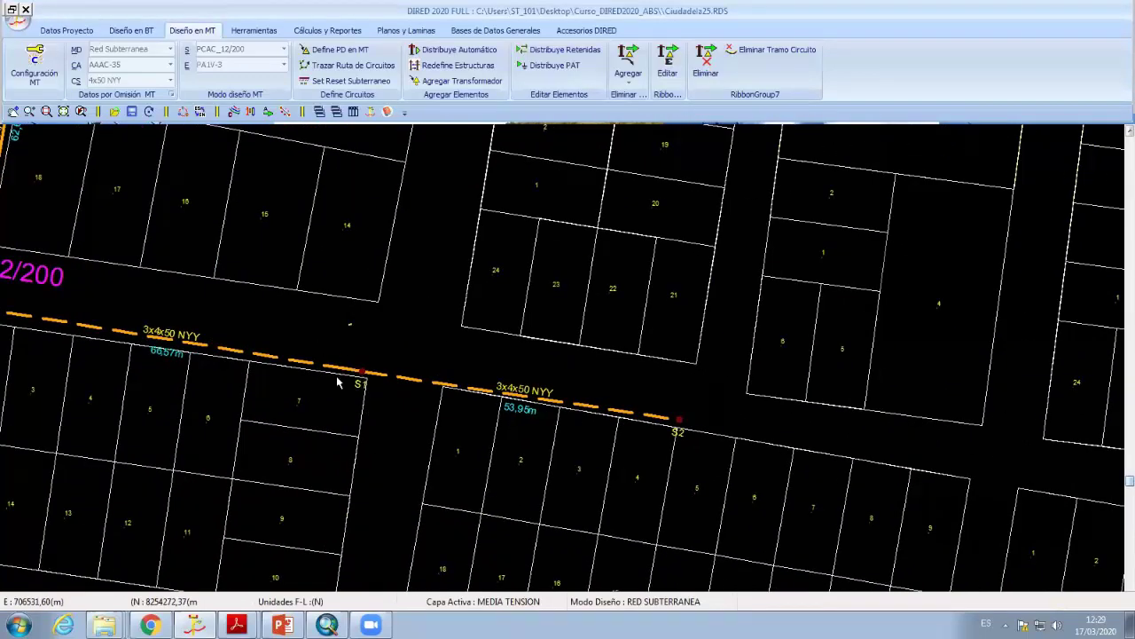
{"action": "scroll", "coordinate": [355, 383], "scroll_direction": "down", "scroll_amount": 1}
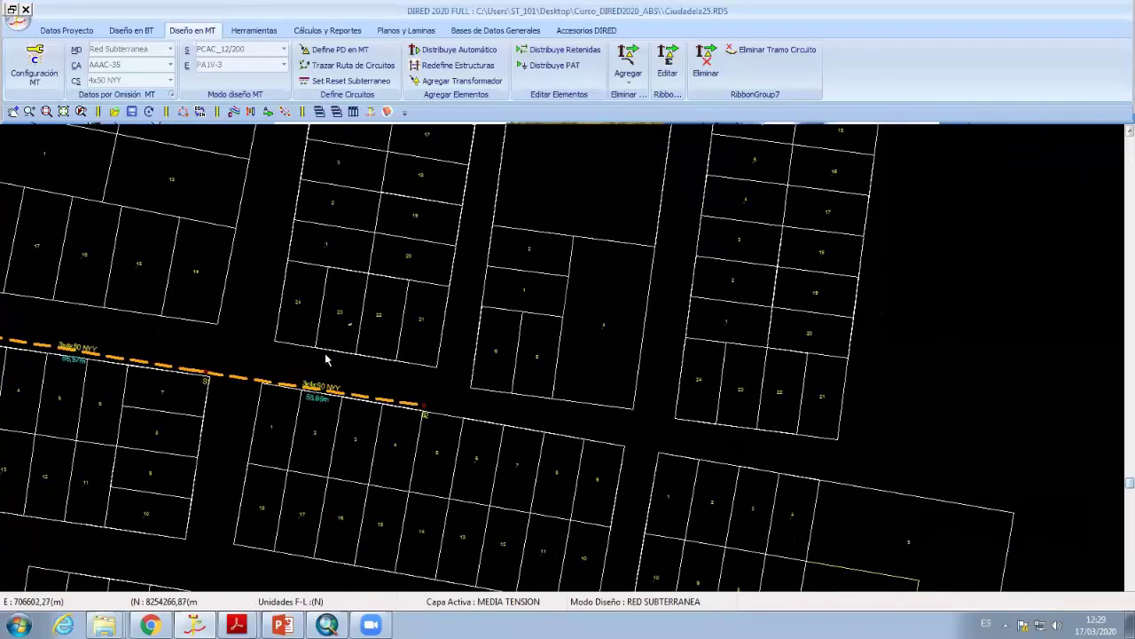
{"action": "left_click", "coordinate": [171, 95]}
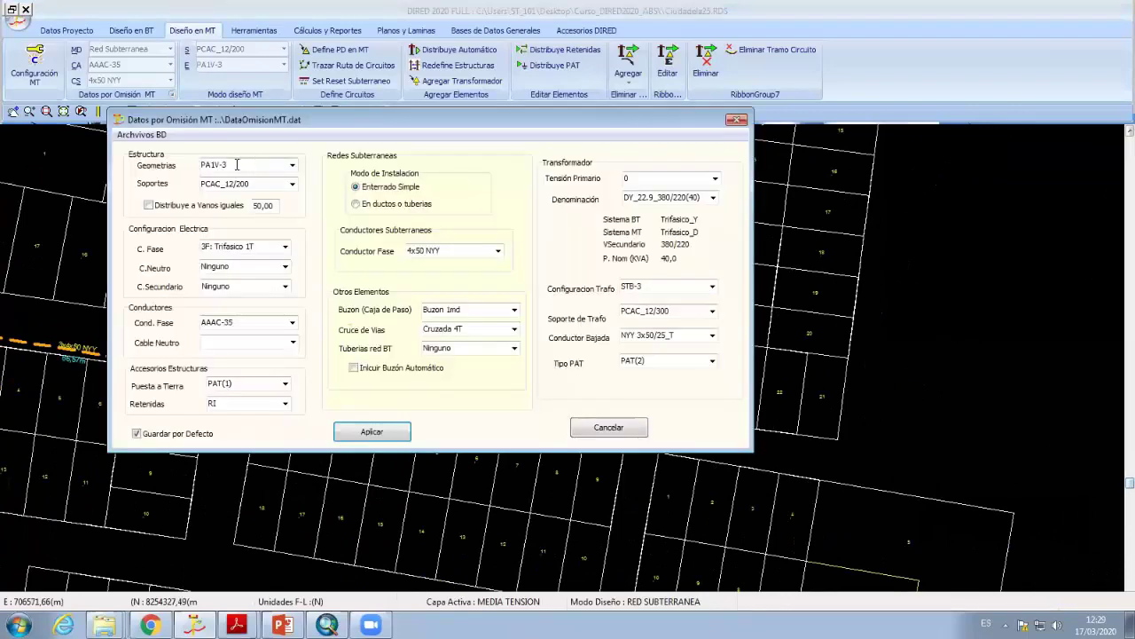
{"action": "left_click", "coordinate": [354, 367]}
{"action": "left_click", "coordinate": [372, 432]}
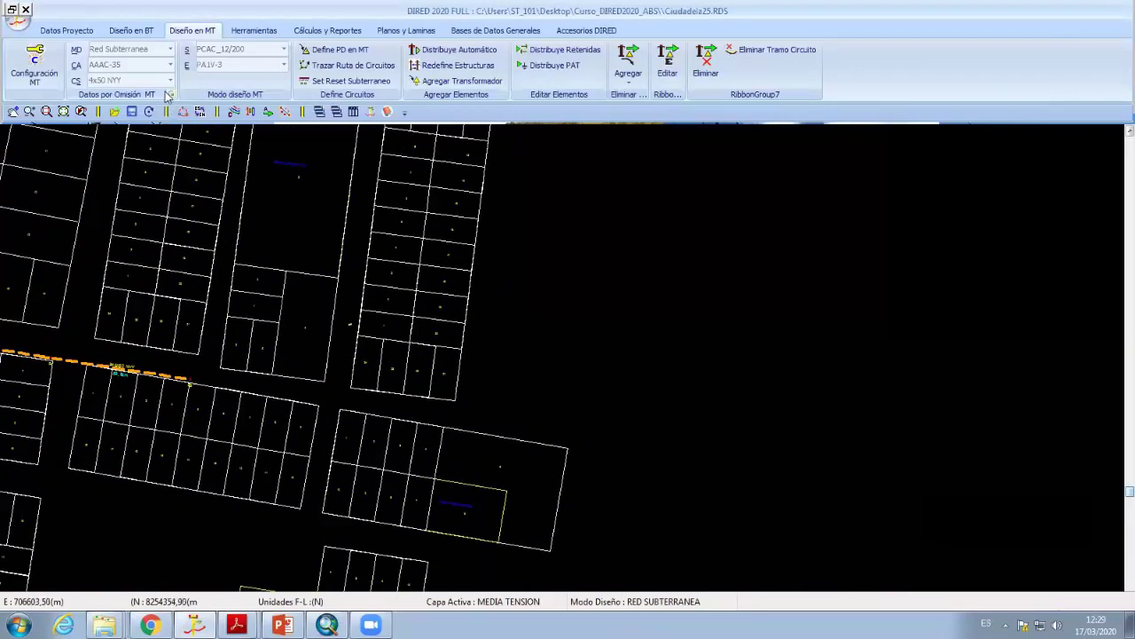
{"action": "left_click", "coordinate": [335, 78]}
{"action": "left_click", "coordinate": [213, 387]}
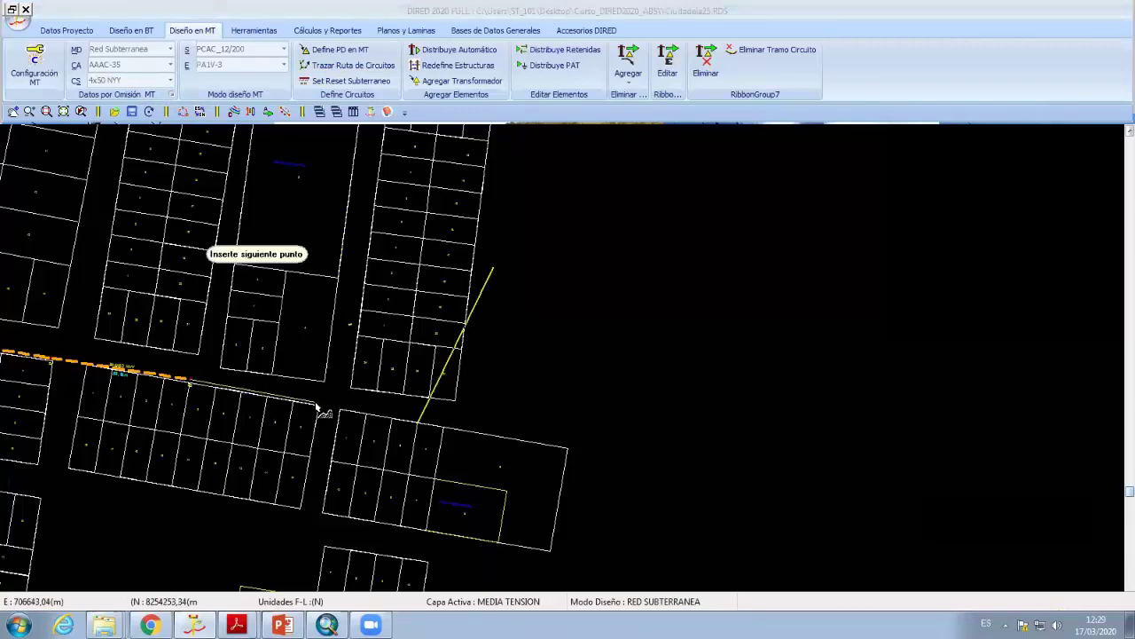
{"action": "left_click", "coordinate": [315, 403]}
{"action": "left_click", "coordinate": [443, 424]}
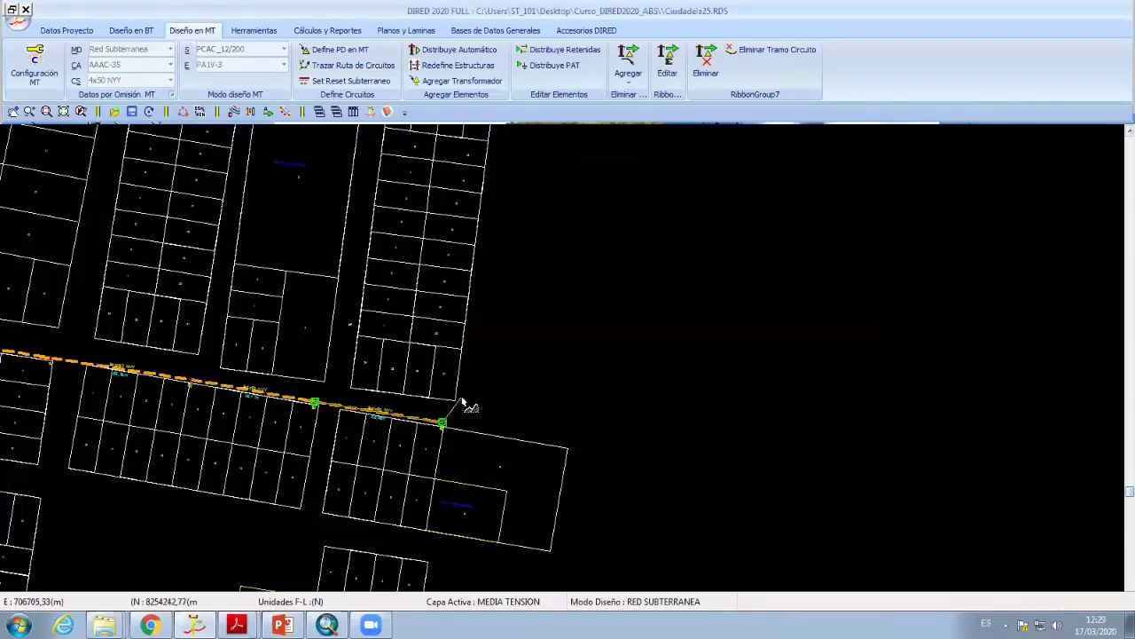
{"action": "scroll", "coordinate": [482, 283], "scroll_direction": "down", "scroll_amount": 1}
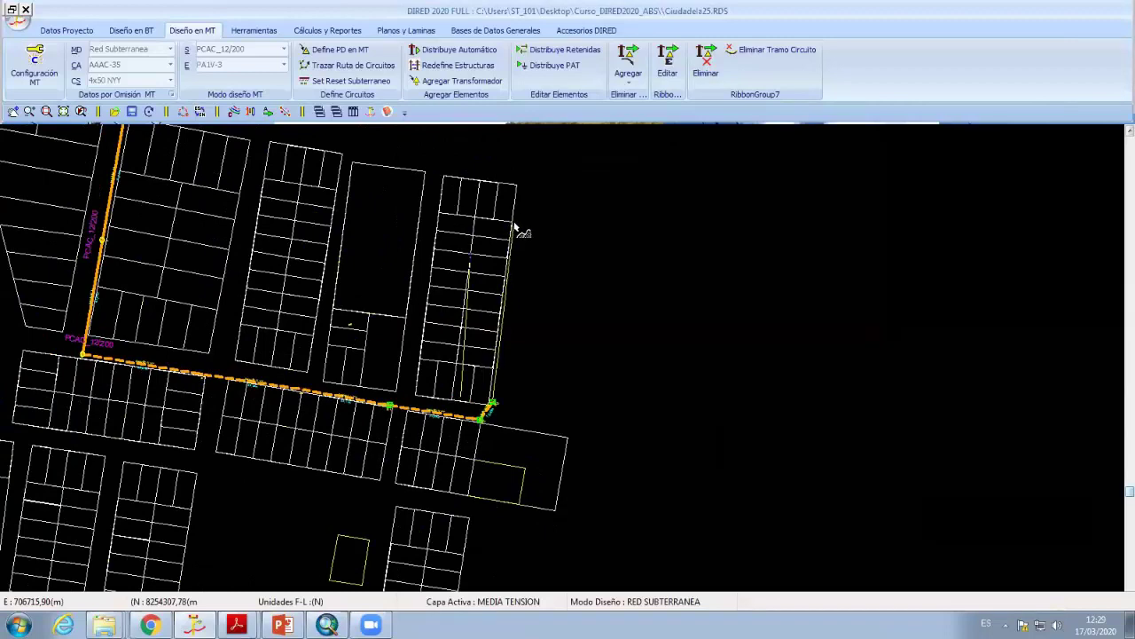
{"action": "left_click", "coordinate": [515, 226]}
{"action": "scroll", "coordinate": [391, 399], "scroll_direction": "up", "scroll_amount": 5}
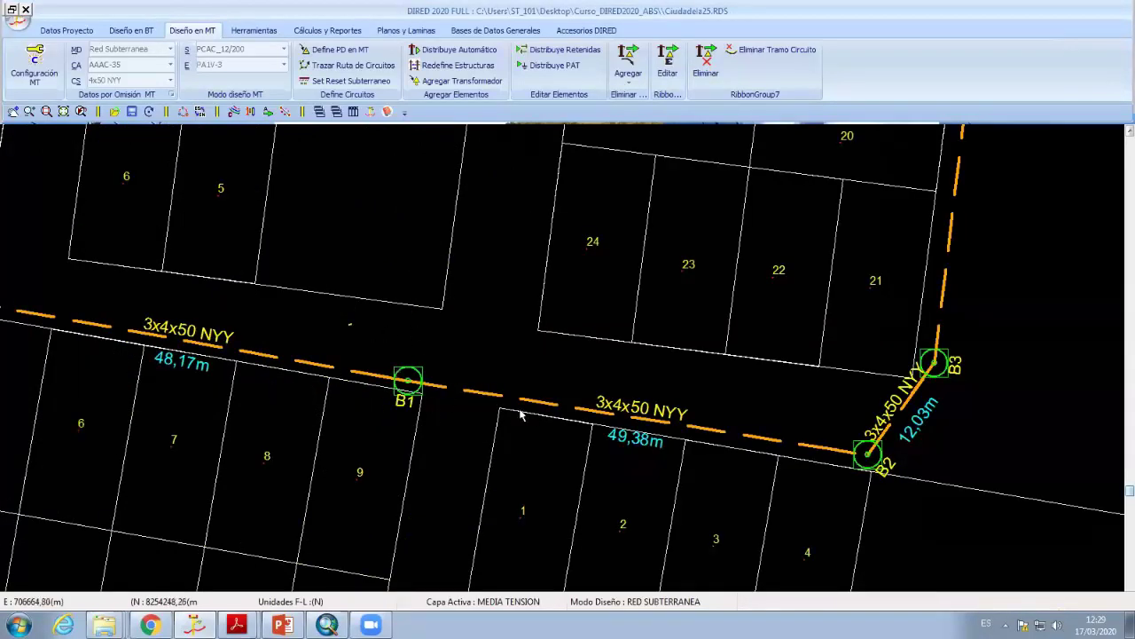
{"action": "scroll", "coordinate": [559, 416], "scroll_direction": "down", "scroll_amount": 3}
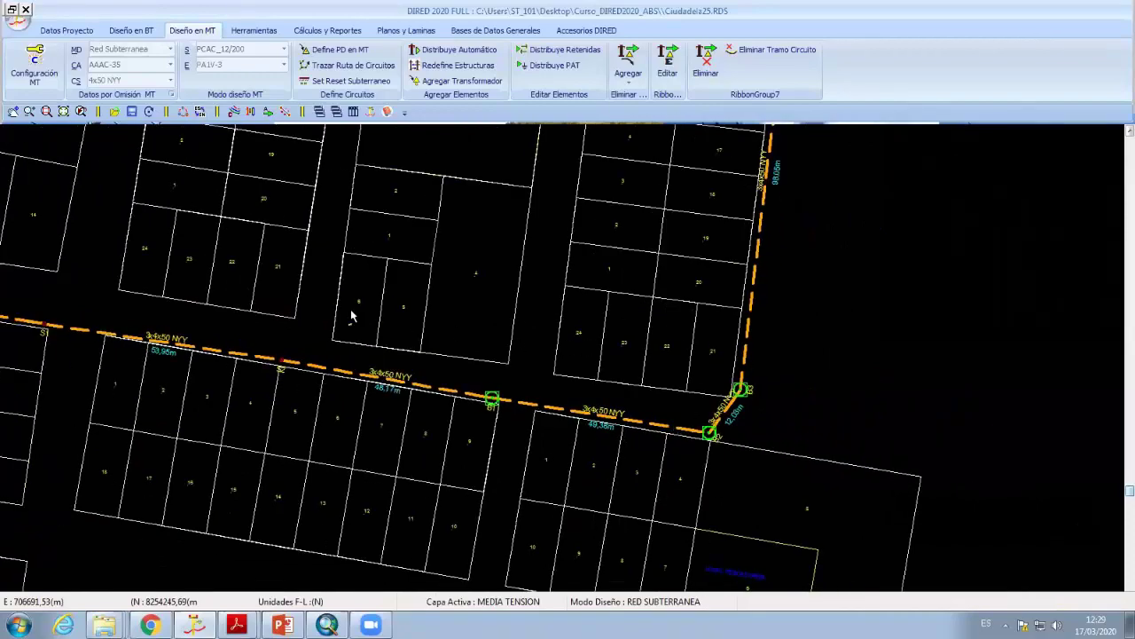
{"action": "middle_click_drag", "start_coordinate": [352, 316], "coordinate": [574, 380]}
{"action": "mouse_move", "coordinate": [113, 307]}
{"action": "middle_mouse_down"}
{"action": "mouse_move", "coordinate": [367, 355]}
{"action": "mouse_move", "coordinate": [334, 184]}
{"action": "middle_mouse_up"}
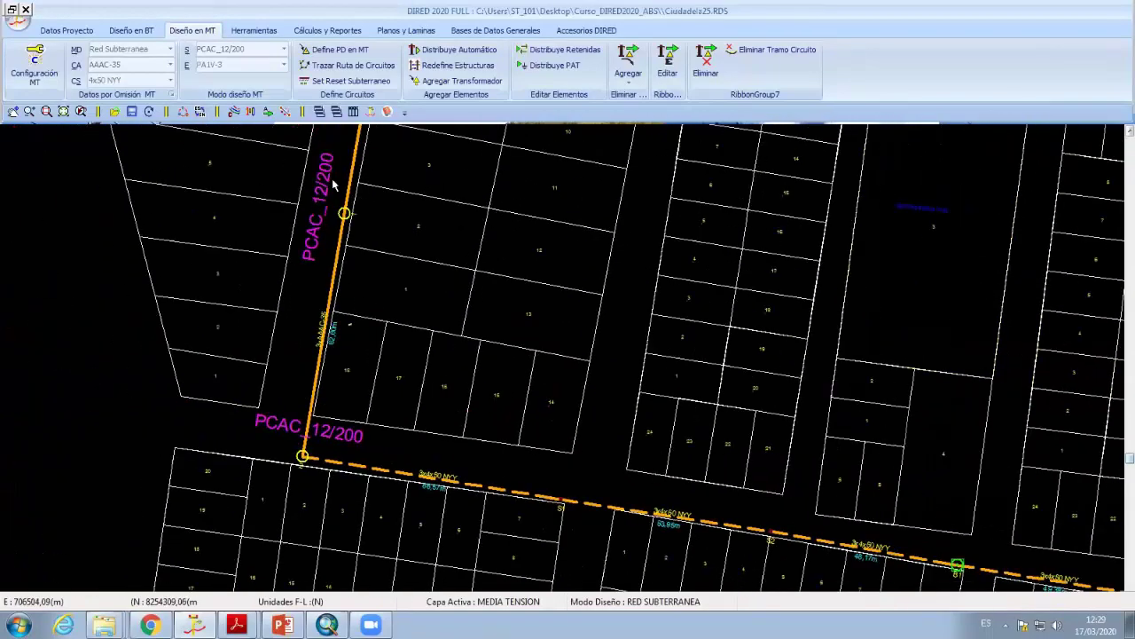
{"action": "middle_click_drag", "start_coordinate": [315, 390], "coordinate": [106, 284]}
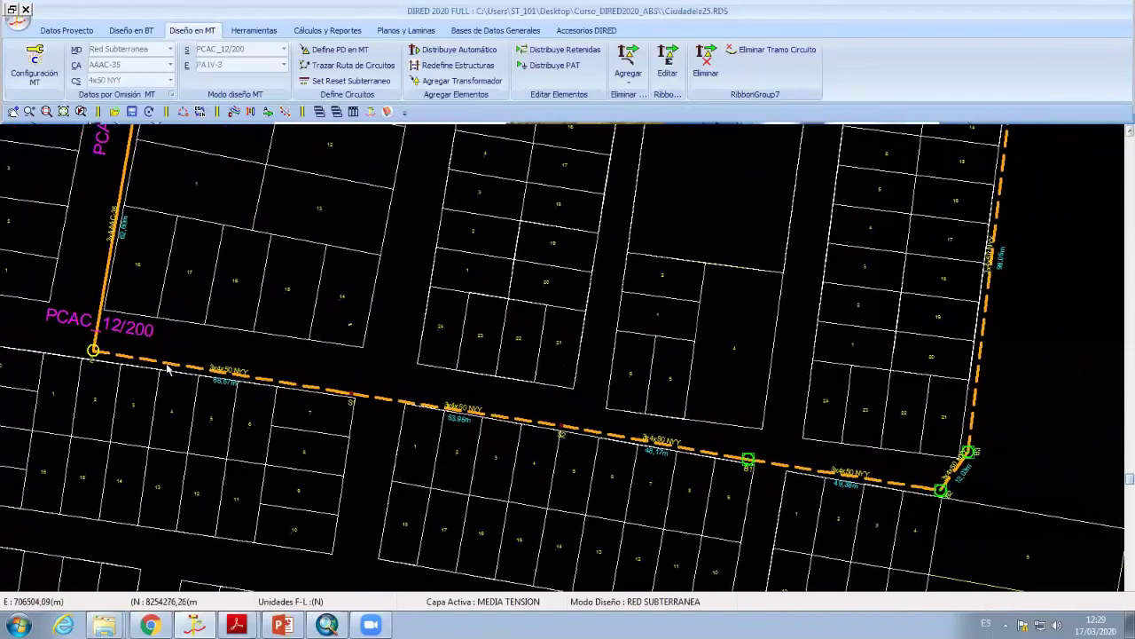
{"action": "scroll", "coordinate": [422, 406], "scroll_direction": "up", "scroll_amount": 2}
{"action": "scroll", "coordinate": [339, 385], "scroll_direction": "down", "scroll_amount": 2}
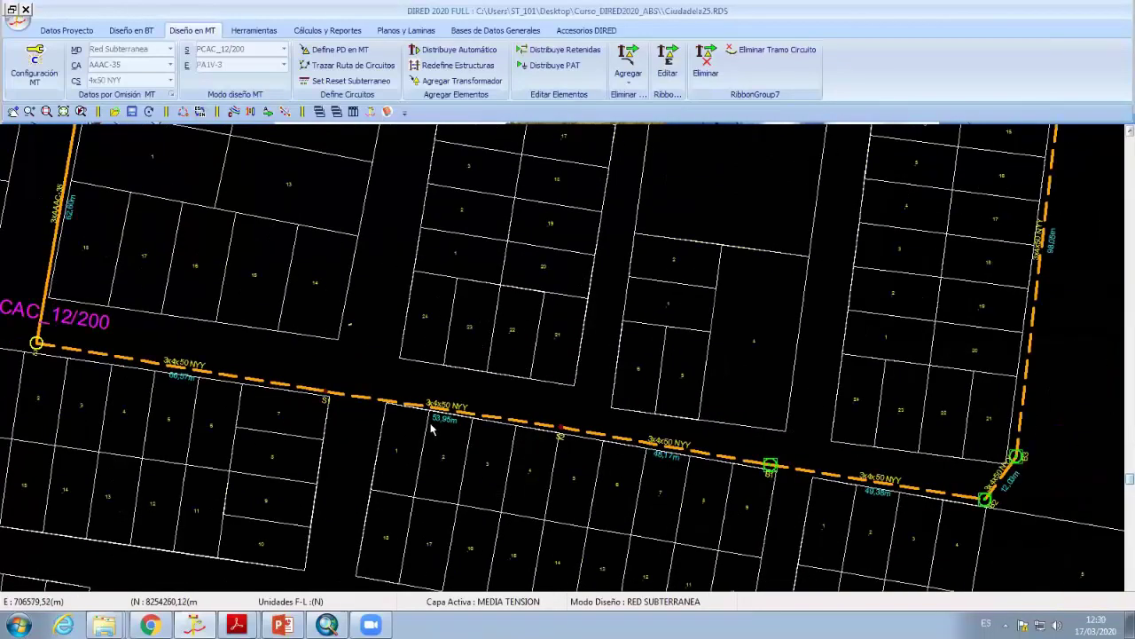
{"action": "scroll", "coordinate": [433, 428], "scroll_direction": "up", "scroll_amount": 2}
{"action": "mouse_move", "coordinate": [433, 428]}
{"action": "middle_mouse_down"}
{"action": "mouse_move", "coordinate": [363, 406]}
{"action": "mouse_move", "coordinate": [210, 402]}
{"action": "middle_mouse_up"}
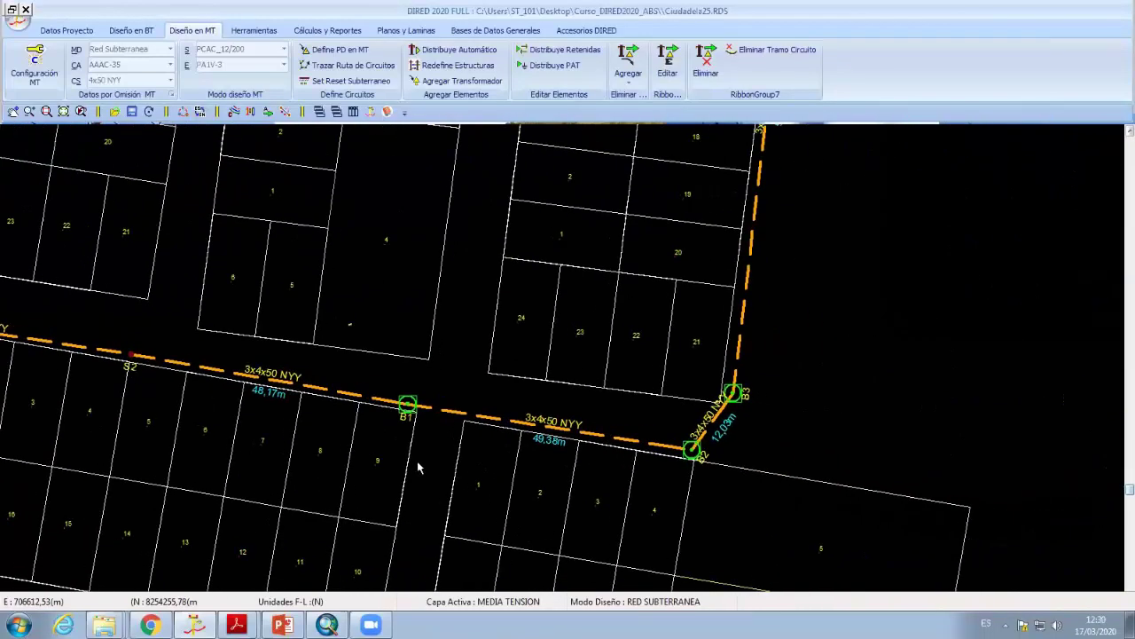
{"action": "middle_click_drag", "start_coordinate": [420, 467], "coordinate": [173, 450]}
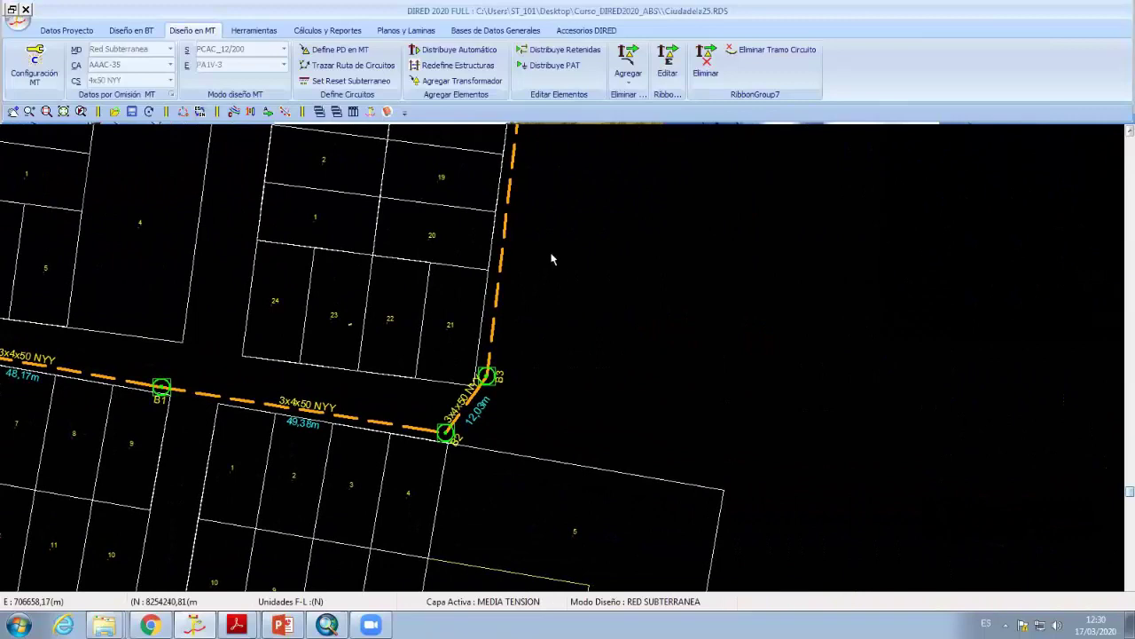
{"action": "middle_click_drag", "start_coordinate": [552, 258], "coordinate": [563, 453]}
{"action": "middle_click_drag", "start_coordinate": [568, 133], "coordinate": [580, 291]}
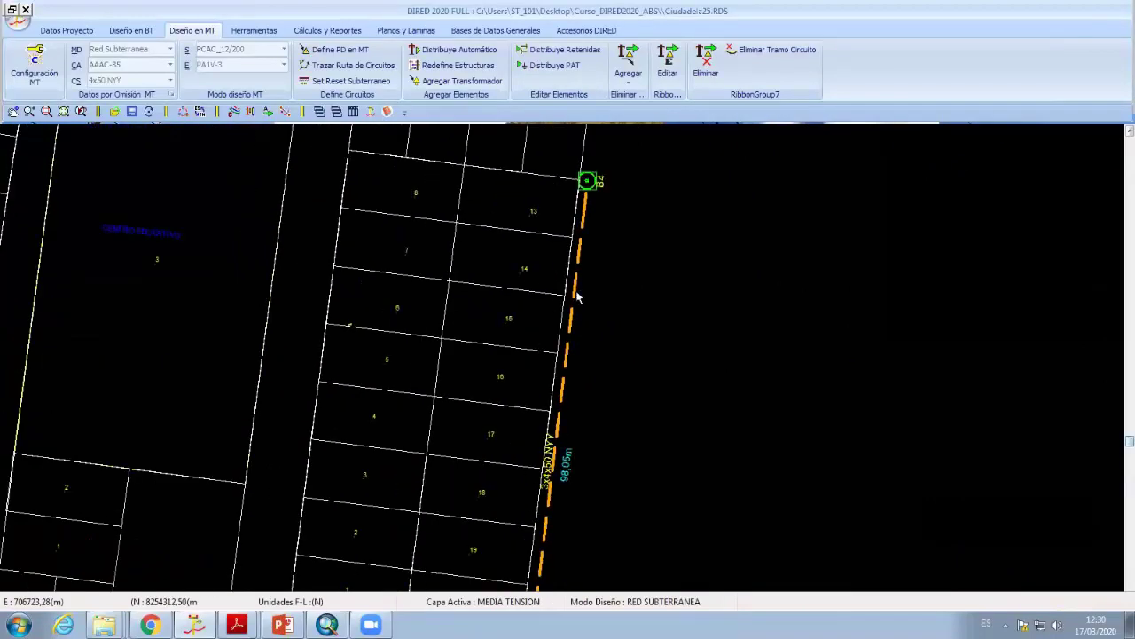
{"action": "scroll", "coordinate": [577, 298], "scroll_direction": "down", "scroll_amount": 3}
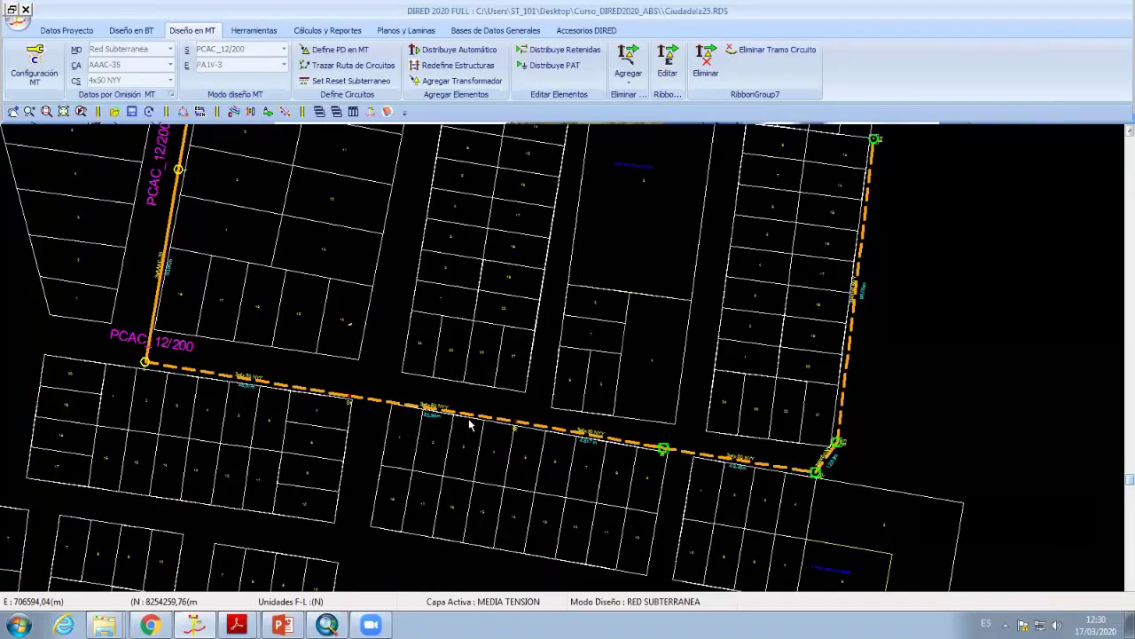
{"action": "middle_click_drag", "start_coordinate": [670, 405], "coordinate": [394, 426]}
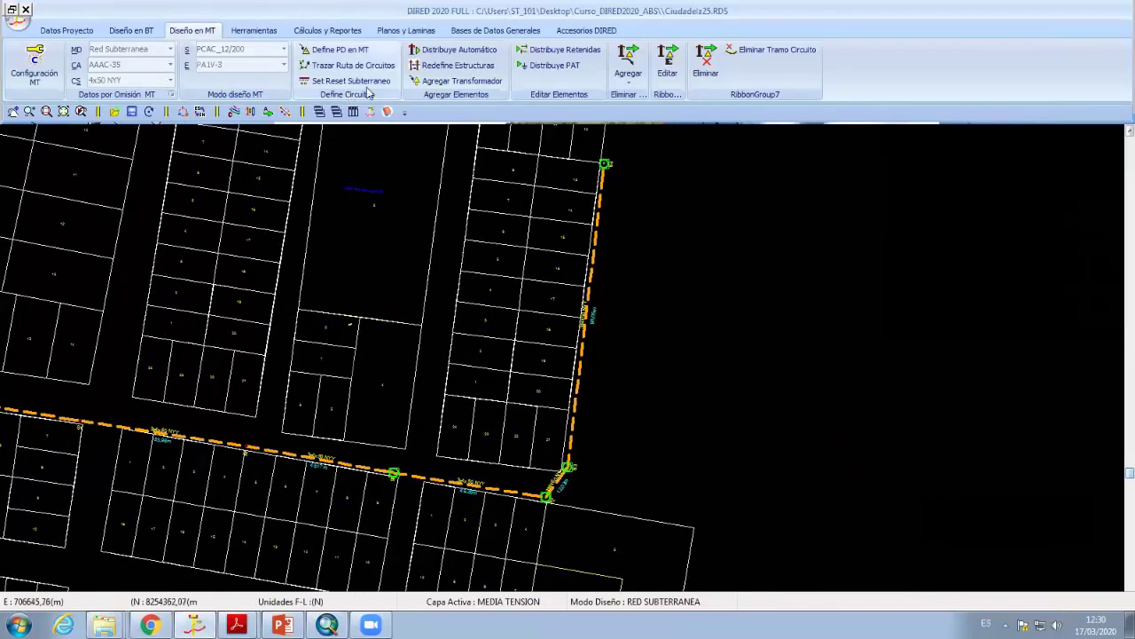
Place 40 kVA-3FY transformers at the route's top node, near B1 (SE-02) and at the PCAC_12/200 corner (SE-03)
{"action": "left_click", "coordinate": [455, 81]}
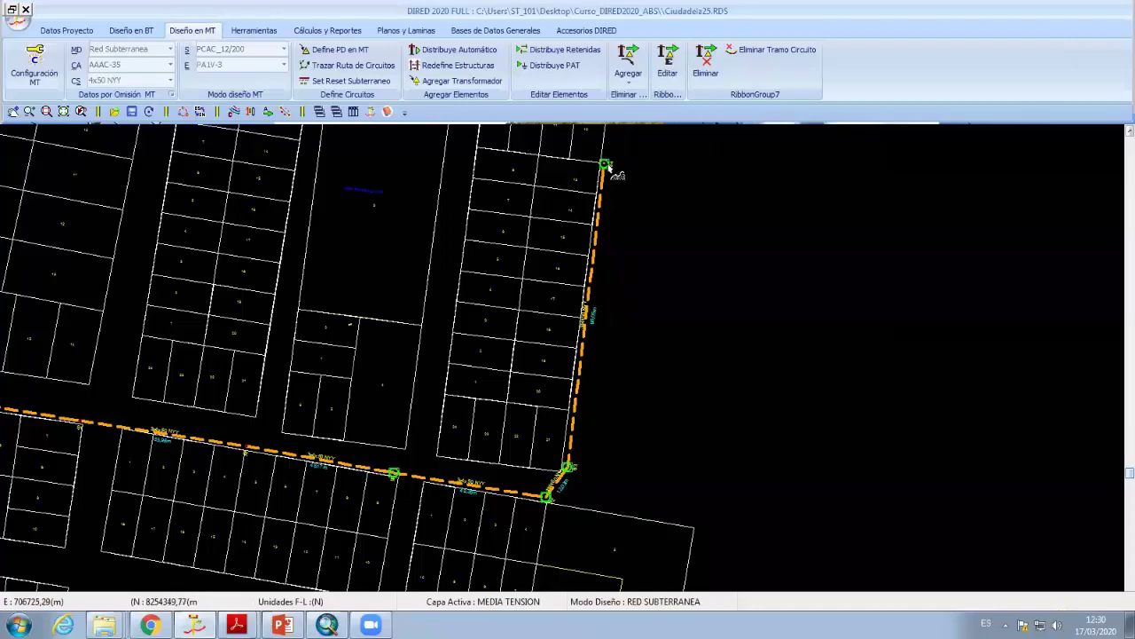
{"action": "left_click", "coordinate": [607, 169]}
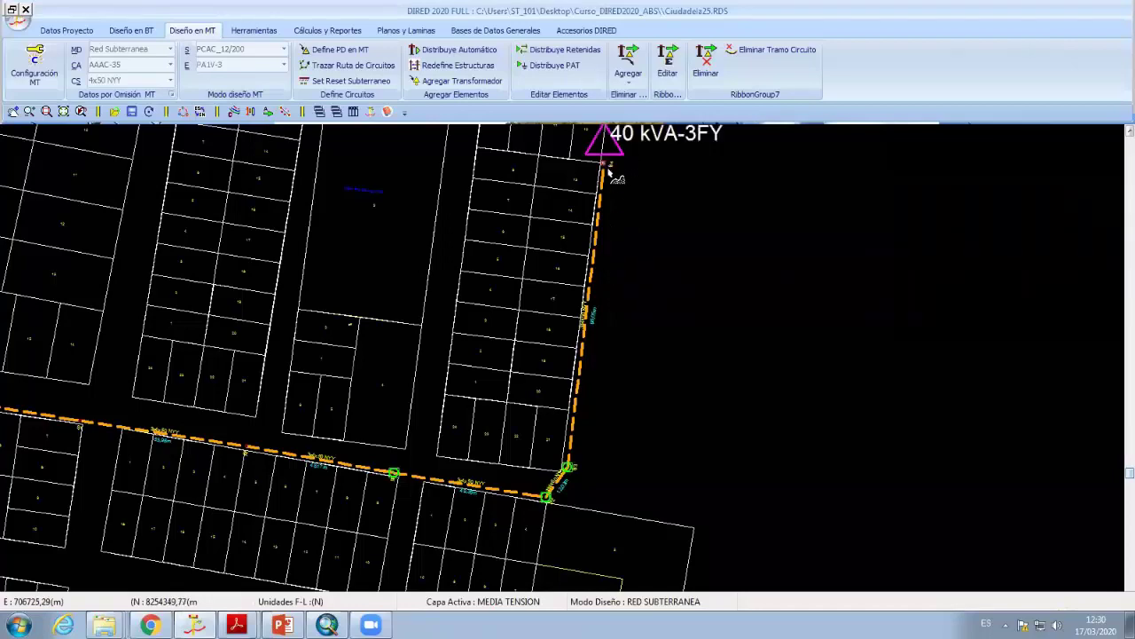
{"action": "left_click", "coordinate": [395, 475]}
{"action": "scroll", "coordinate": [239, 457], "scroll_direction": "down", "scroll_amount": 2}
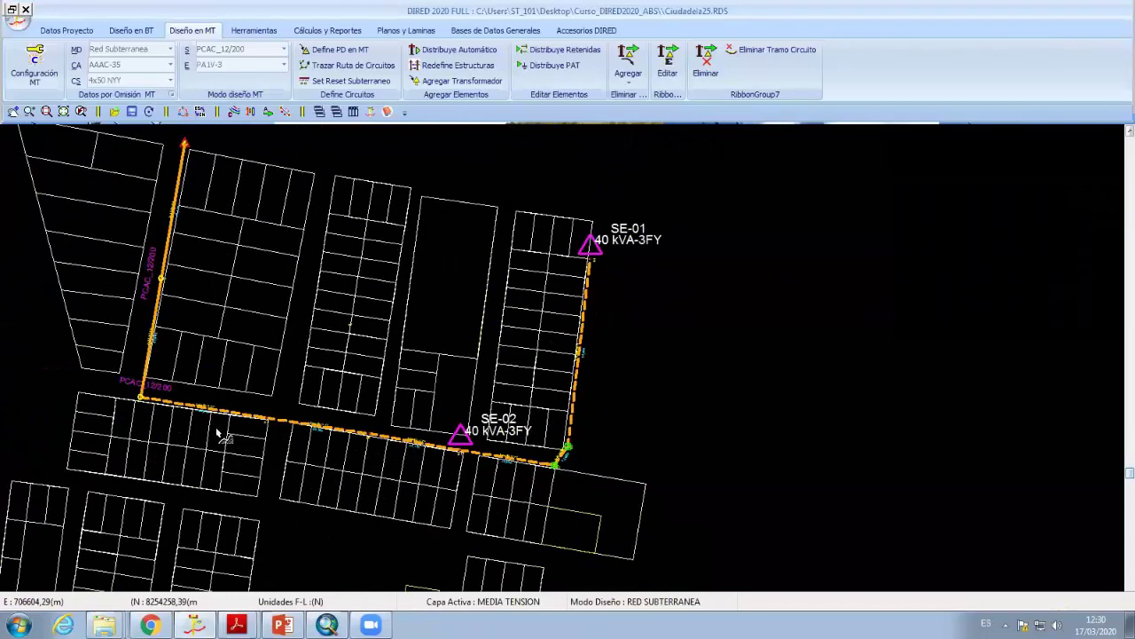
{"action": "left_click", "coordinate": [142, 401]}
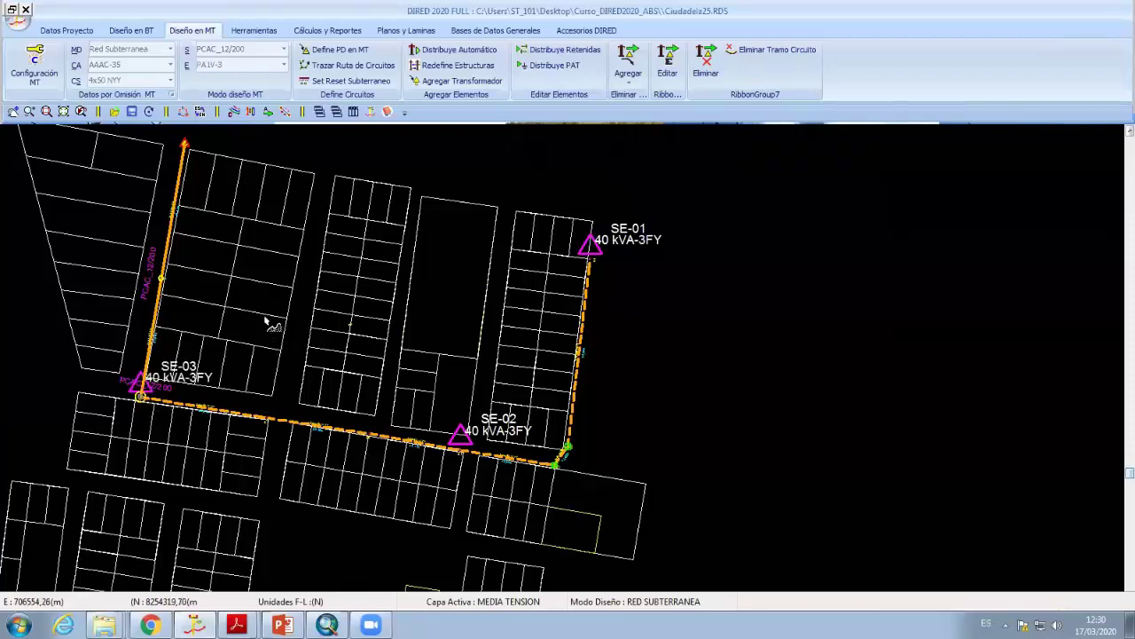
{"action": "scroll", "coordinate": [275, 307], "scroll_direction": "up", "scroll_amount": 2}
Move the view around SE-03 to check its placement
{"action": "right_click", "coordinate": [266, 233]}
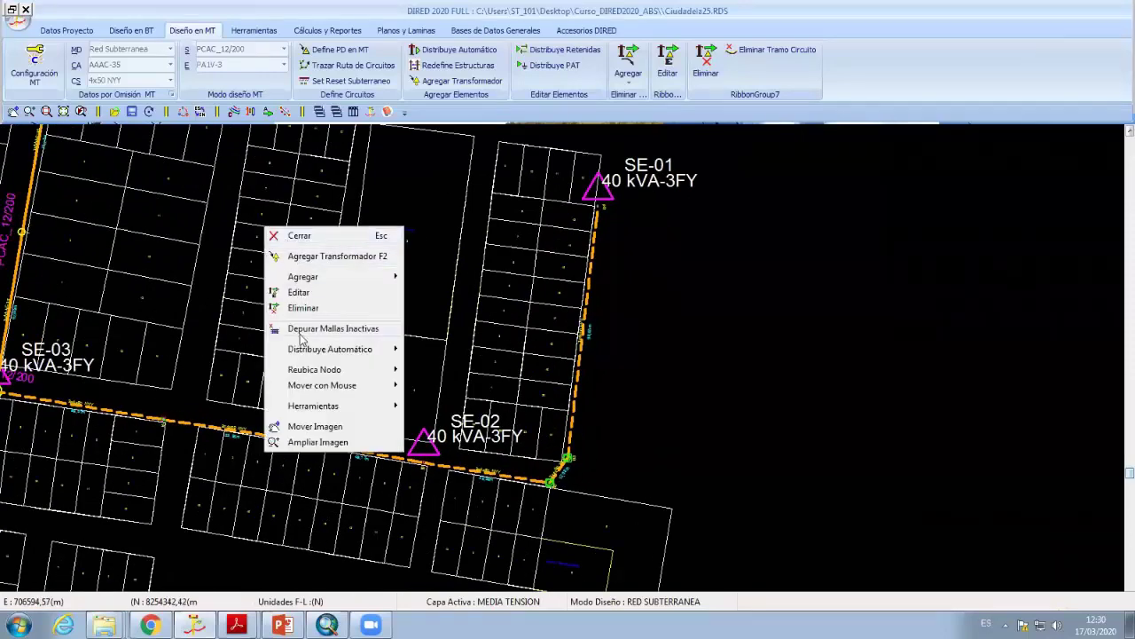
{"action": "left_click", "coordinate": [293, 425]}
{"action": "left_click_drag", "start_coordinate": [298, 425], "coordinate": [481, 474]}
{"action": "scroll", "coordinate": [482, 474], "scroll_direction": "up", "scroll_amount": 2}
{"action": "scroll", "coordinate": [293, 515], "scroll_direction": "up", "scroll_amount": 1}
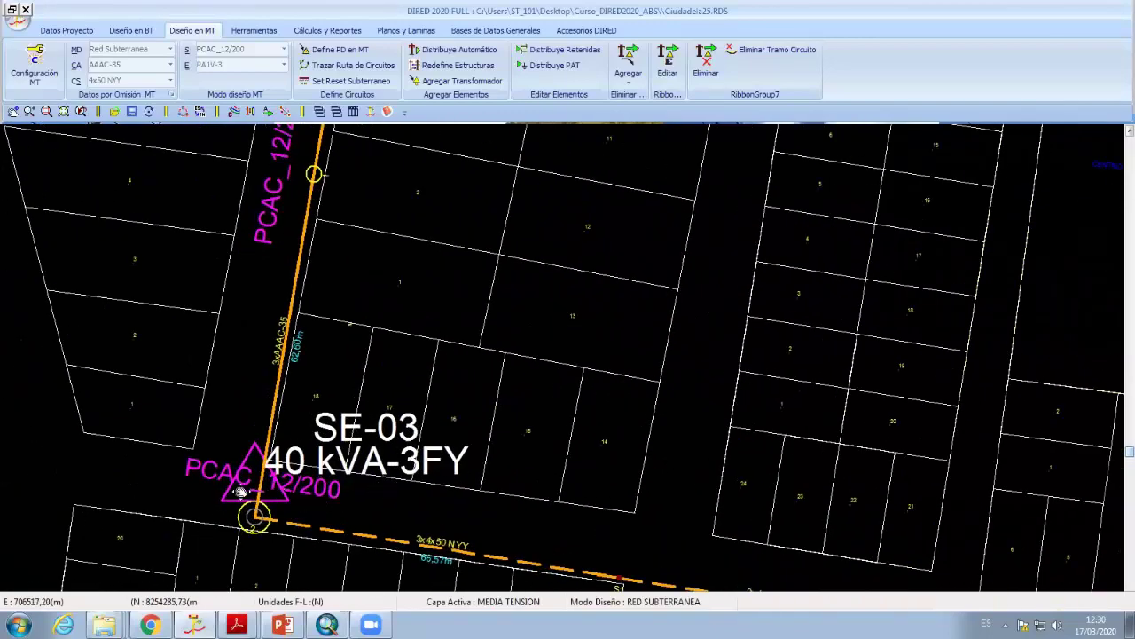
{"action": "right_click", "coordinate": [333, 360]}
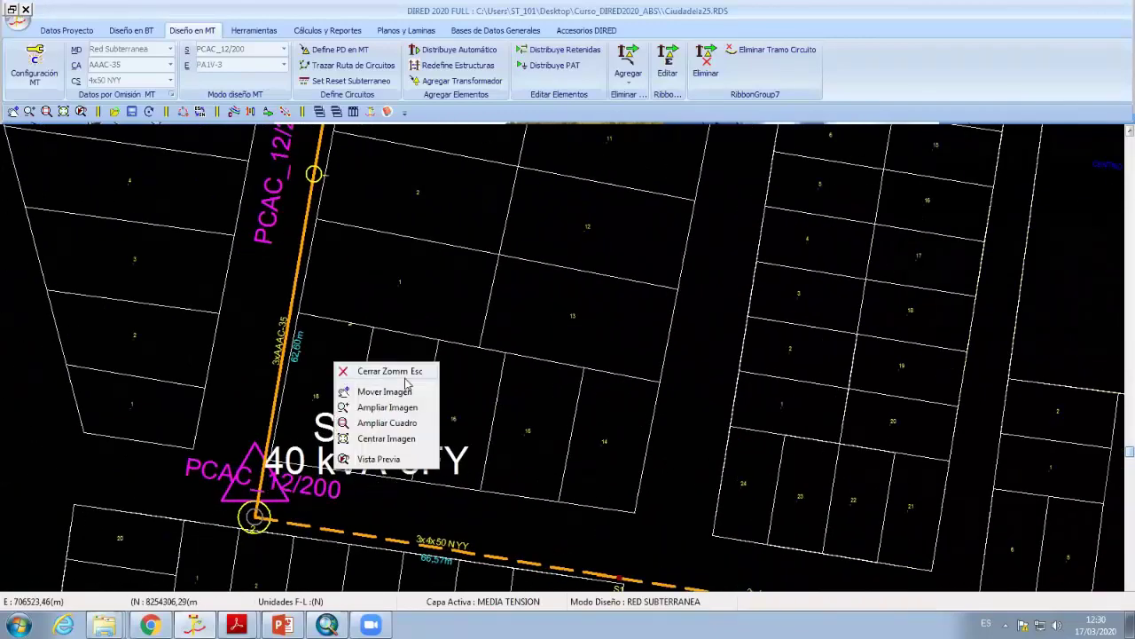
{"action": "left_click", "coordinate": [384, 390]}
{"action": "left_click_drag", "start_coordinate": [355, 426], "coordinate": [288, 337]}
{"action": "scroll", "coordinate": [337, 331], "scroll_direction": "down", "scroll_amount": 2}
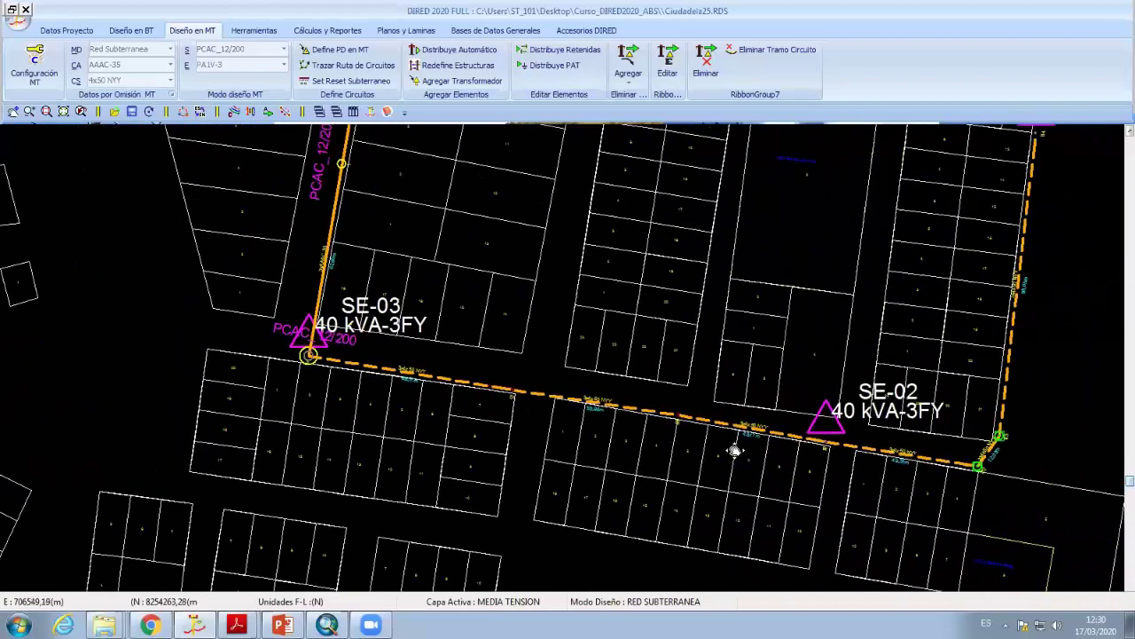
Move the view to SE-02 and inspect it, dismissing the context menus
{"action": "left_click_drag", "start_coordinate": [735, 452], "coordinate": [281, 434]}
{"action": "scroll", "coordinate": [389, 332], "scroll_direction": "up", "scroll_amount": 2}
{"action": "right_click", "coordinate": [274, 324]}
{"action": "key", "text": "Escape"}
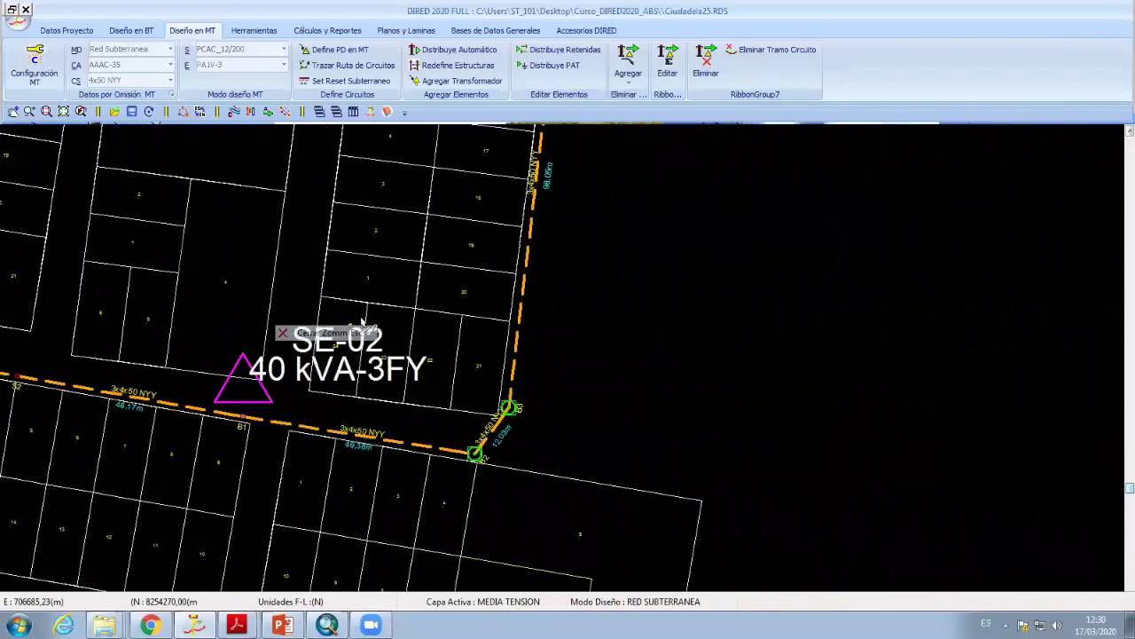
{"action": "right_click", "coordinate": [360, 316]}
{"action": "key", "text": "Escape"}
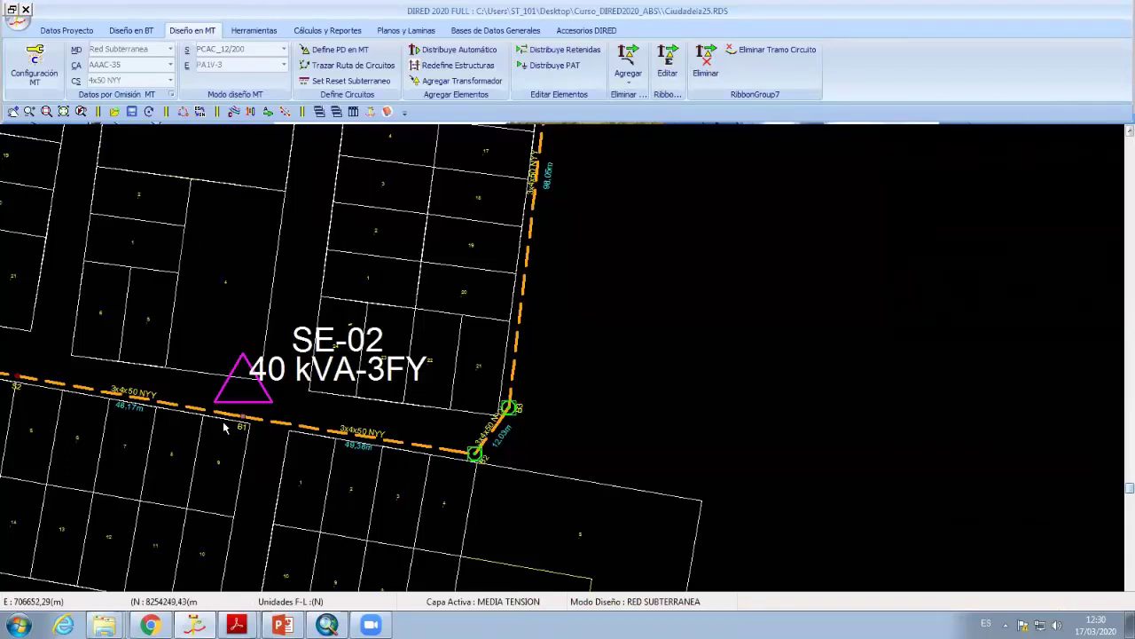
{"action": "scroll", "coordinate": [239, 410], "scroll_direction": "down", "scroll_amount": 1}
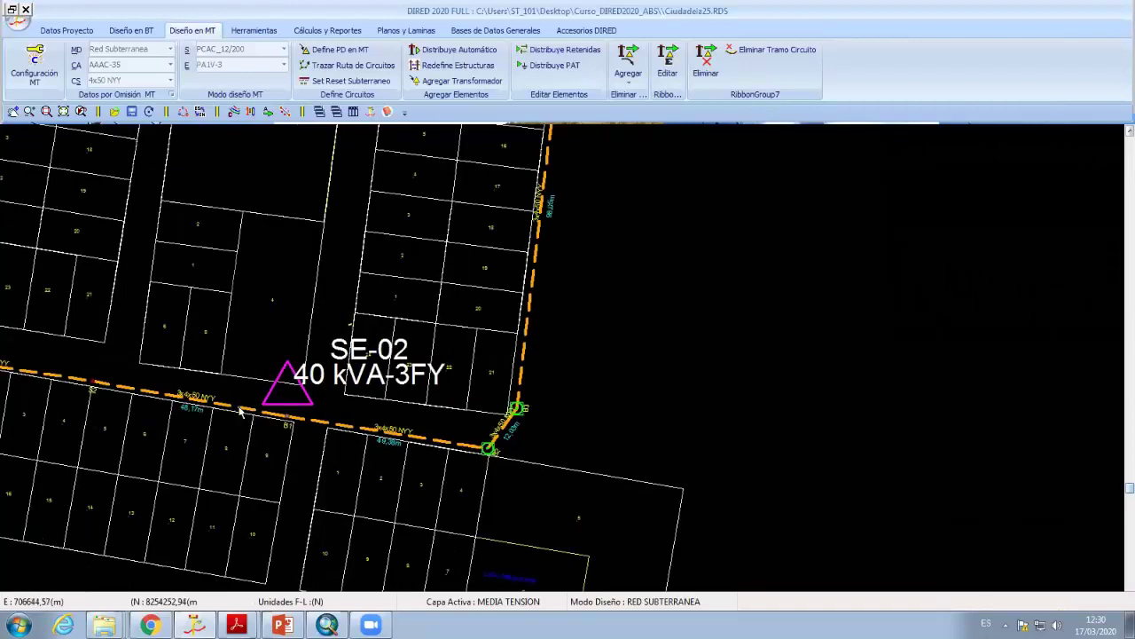
{"action": "double_click", "coordinate": [280, 421]}
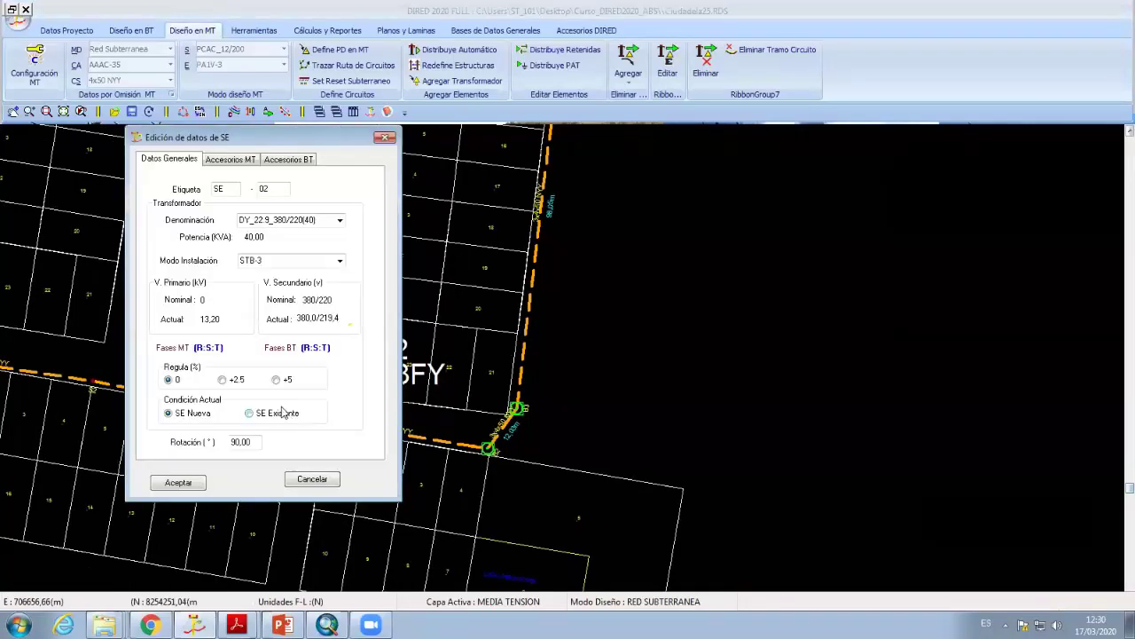
{"action": "left_click", "coordinate": [340, 260]}
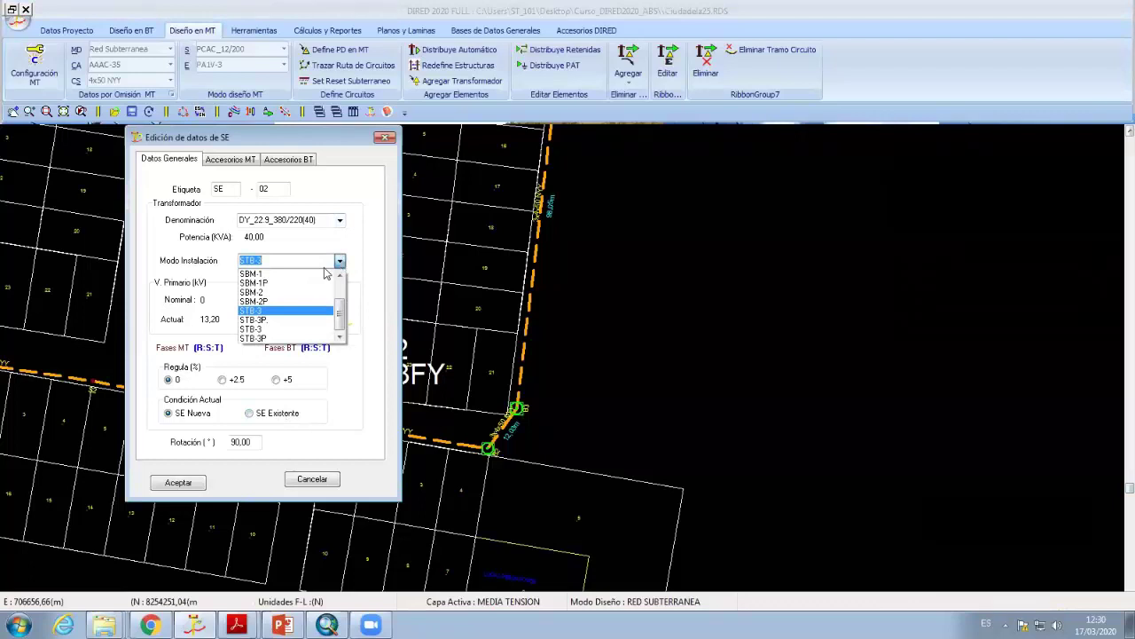
{"action": "left_click_drag", "start_coordinate": [339, 321], "coordinate": [339, 298]}
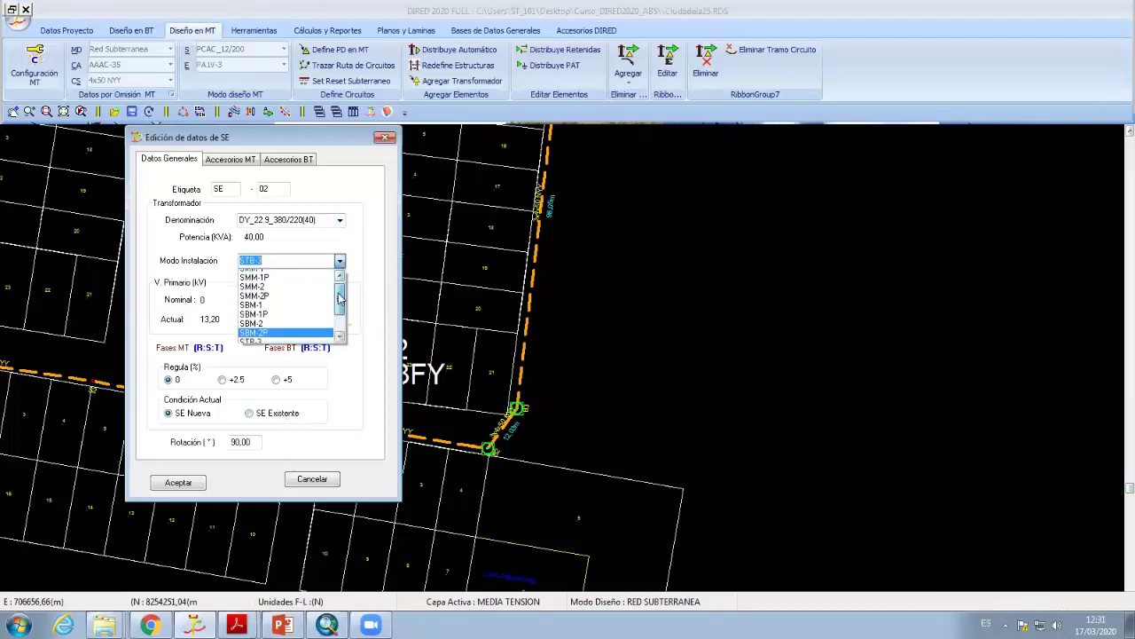
{"action": "left_click", "coordinate": [272, 309]}
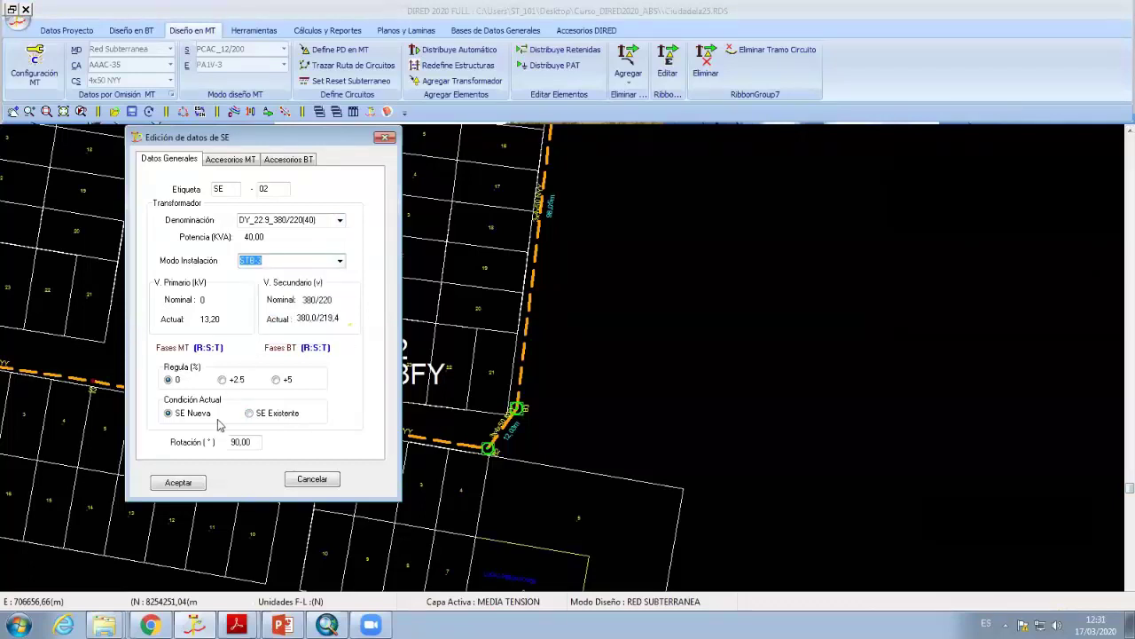
{"action": "left_click", "coordinate": [179, 483]}
{"action": "scroll", "coordinate": [423, 431], "scroll_direction": "down", "scroll_amount": 1}
{"action": "scroll", "coordinate": [444, 428], "scroll_direction": "down", "scroll_amount": 2}
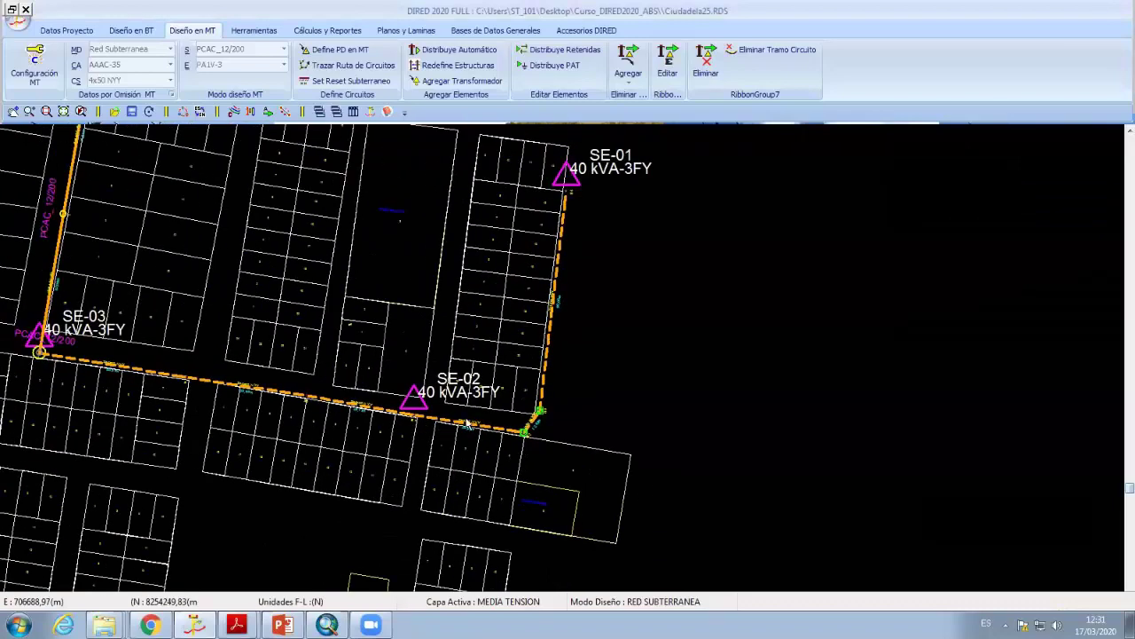
{"action": "middle_click_drag", "start_coordinate": [378, 383], "coordinate": [436, 453]}
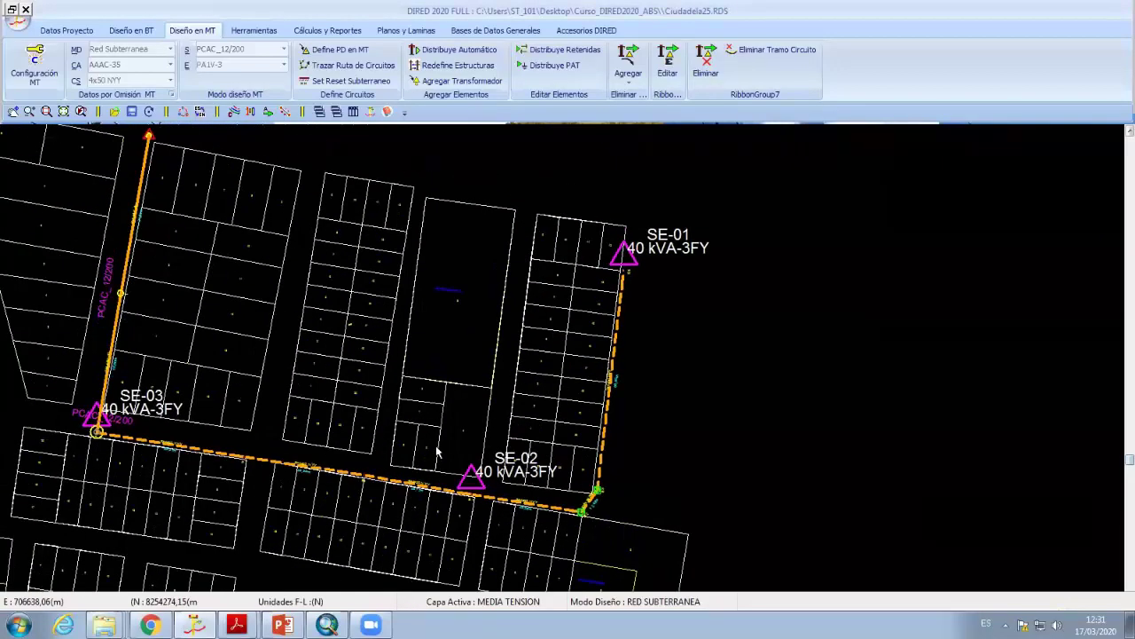
{"action": "middle_click_drag", "start_coordinate": [521, 458], "coordinate": [469, 360]}
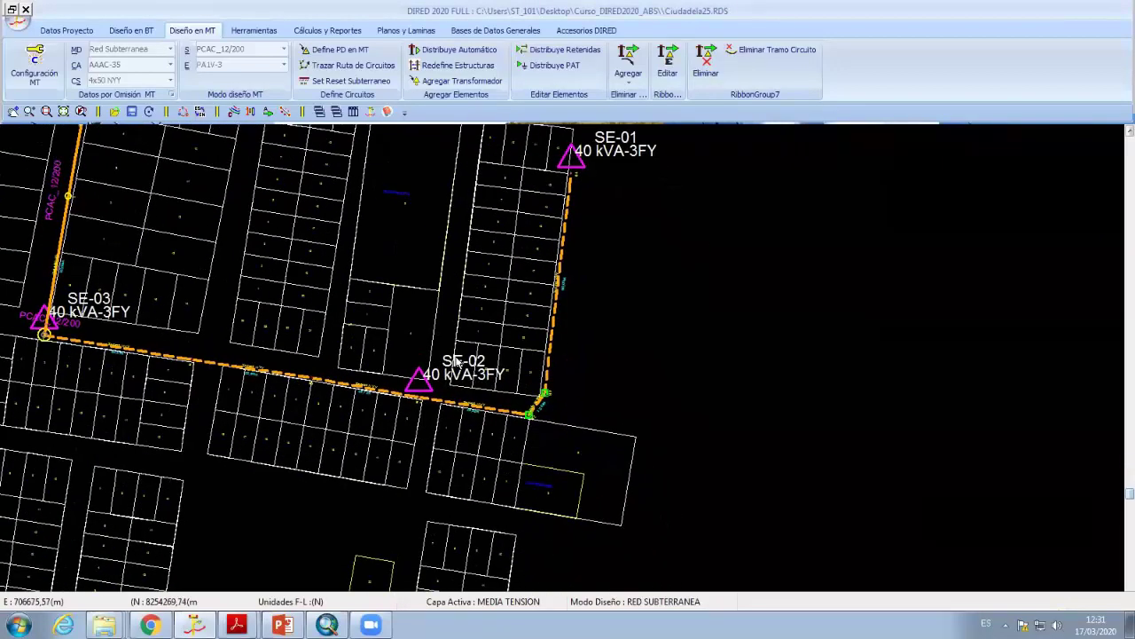
Switch to low-voltage design and start a route at SE-02, cancelling the first attempt
{"action": "left_click", "coordinate": [507, 604]}
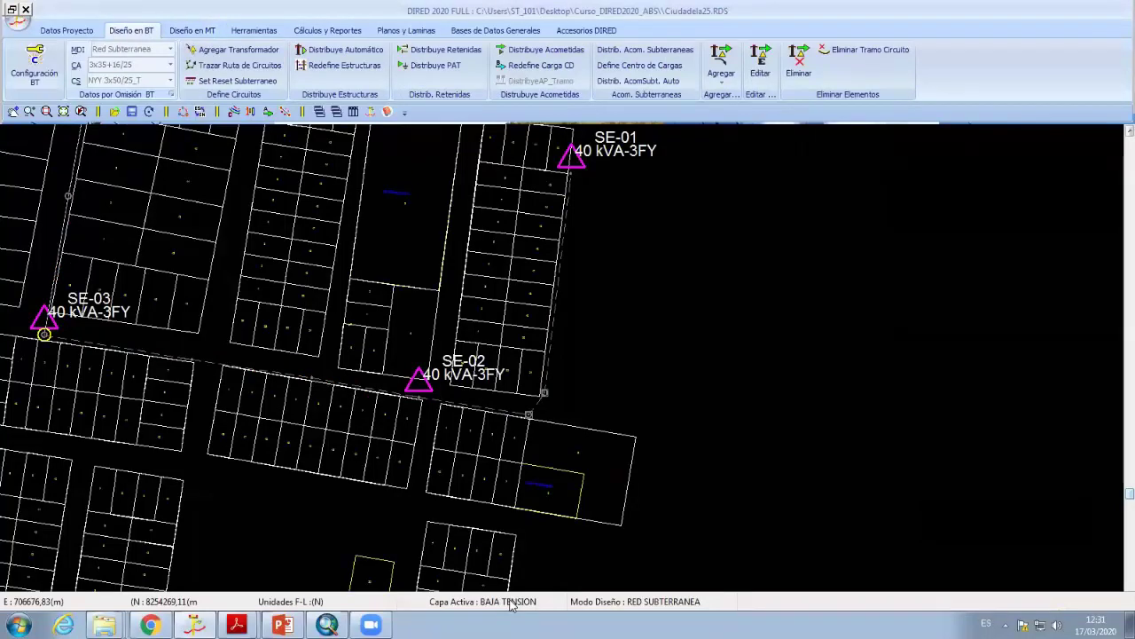
{"action": "scroll", "coordinate": [91, 335], "scroll_direction": "up", "scroll_amount": 2}
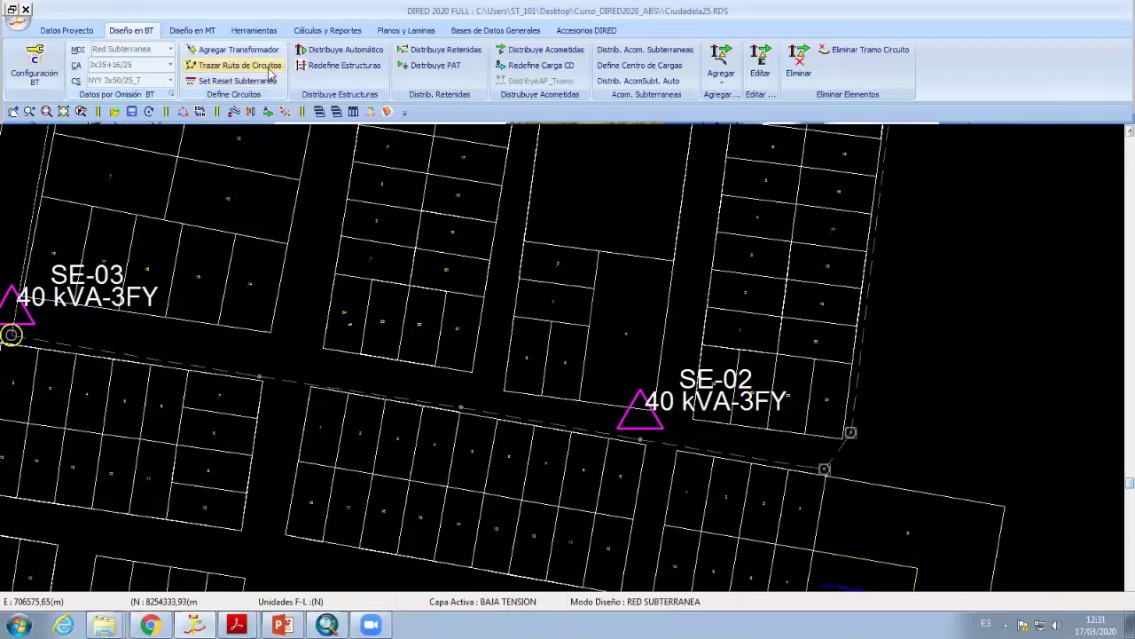
{"action": "left_click", "coordinate": [268, 111]}
{"action": "left_click", "coordinate": [645, 451]}
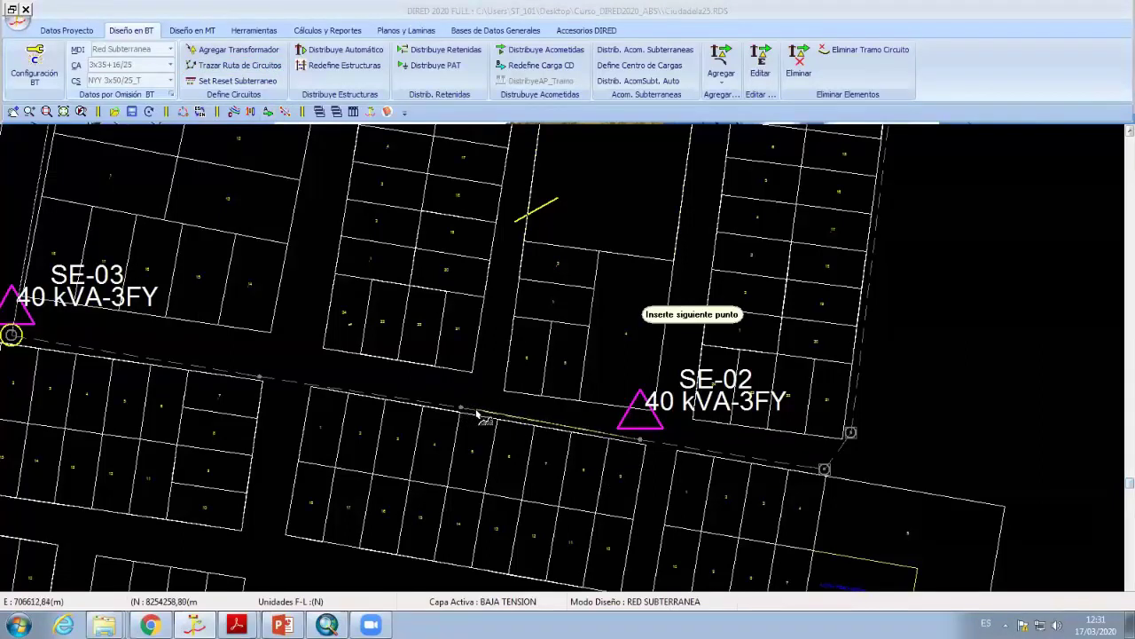
{"action": "right_click", "coordinate": [581, 362]}
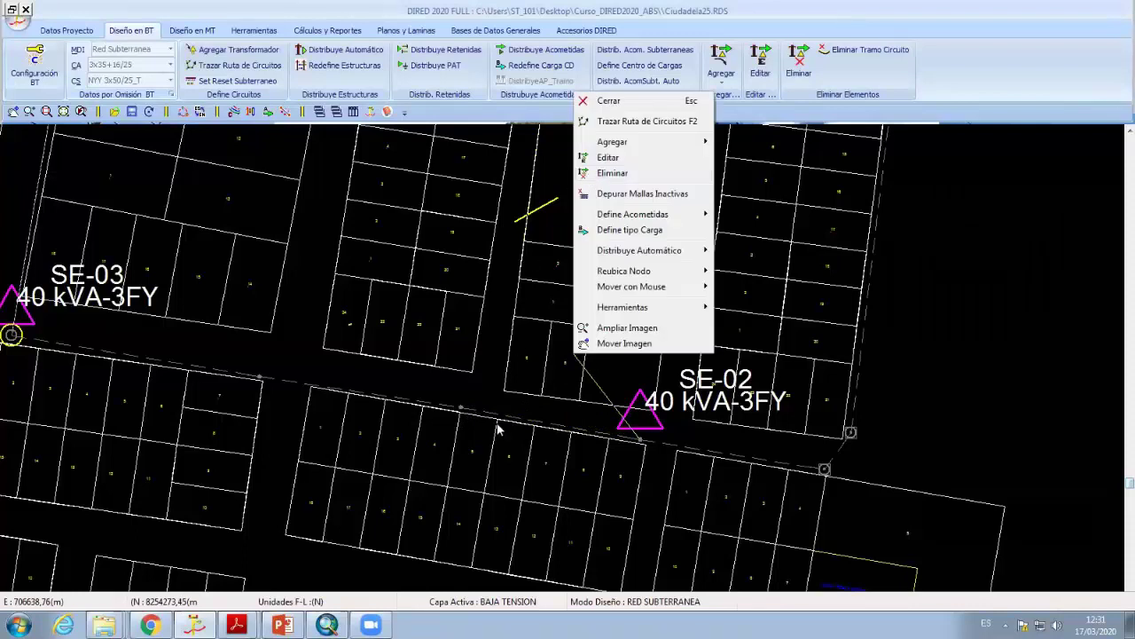
{"action": "left_click", "coordinate": [608, 101]}
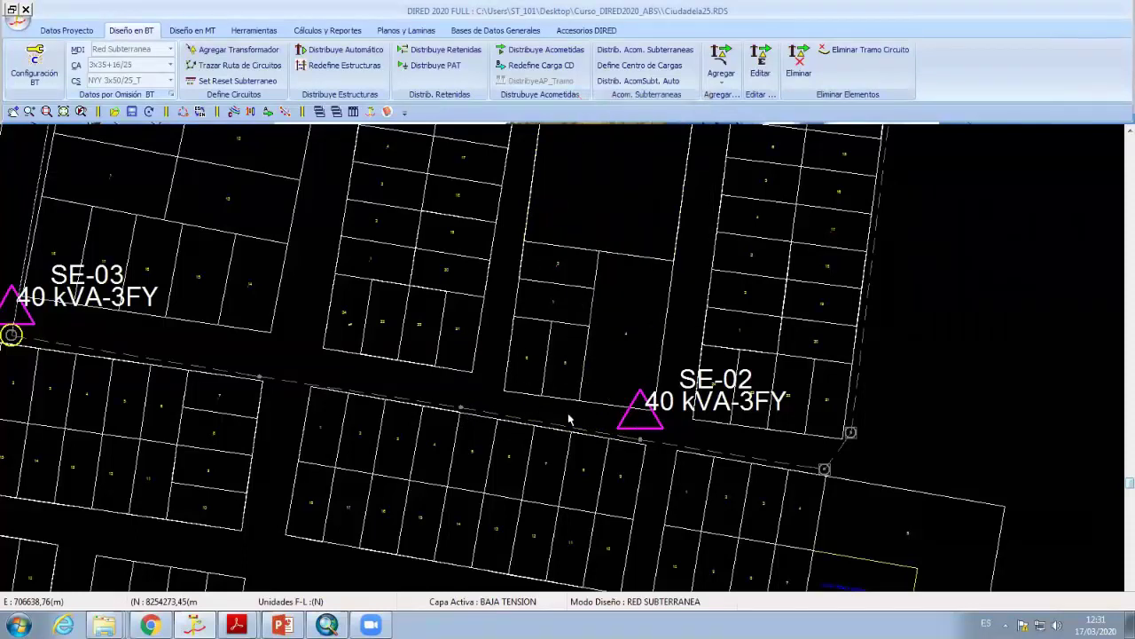
Trace circuit C-01 west from SE-02 and add the short branch north
{"action": "left_click", "coordinate": [639, 437]}
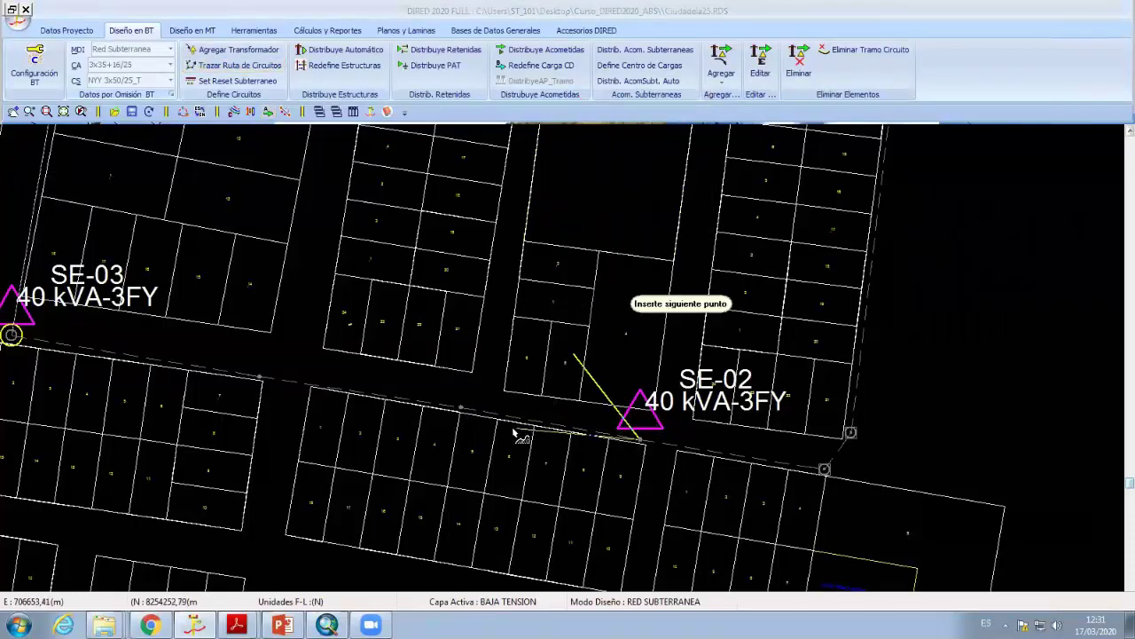
{"action": "left_click", "coordinate": [493, 413]}
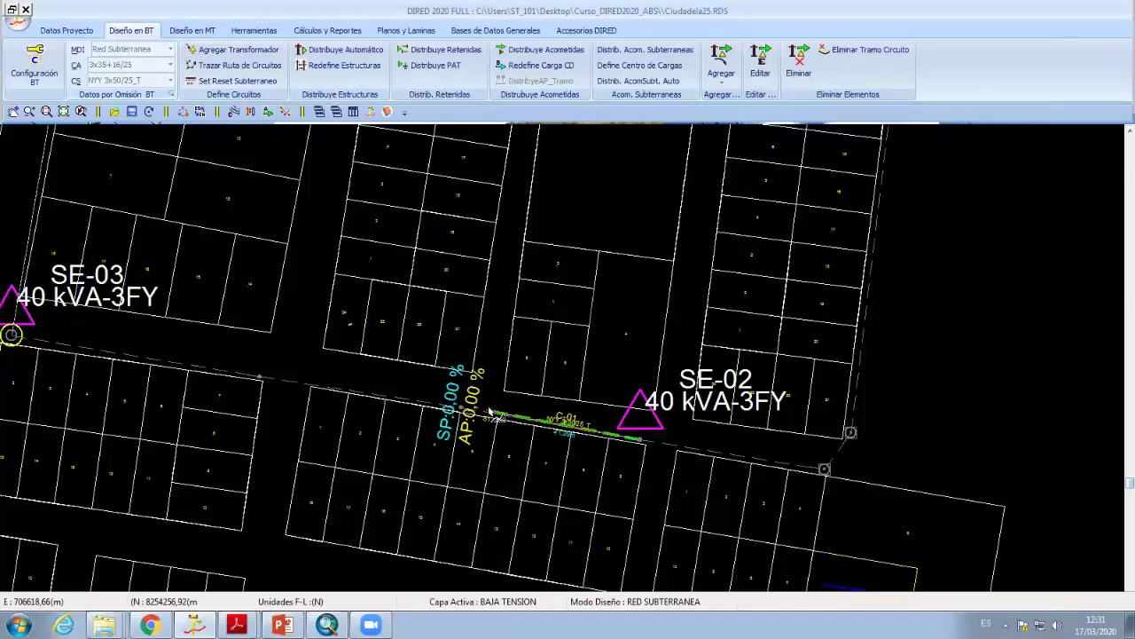
{"action": "right_click", "coordinate": [524, 292]}
{"action": "left_click", "coordinate": [524, 292]}
{"action": "scroll", "coordinate": [498, 446], "scroll_direction": "up", "scroll_amount": 1}
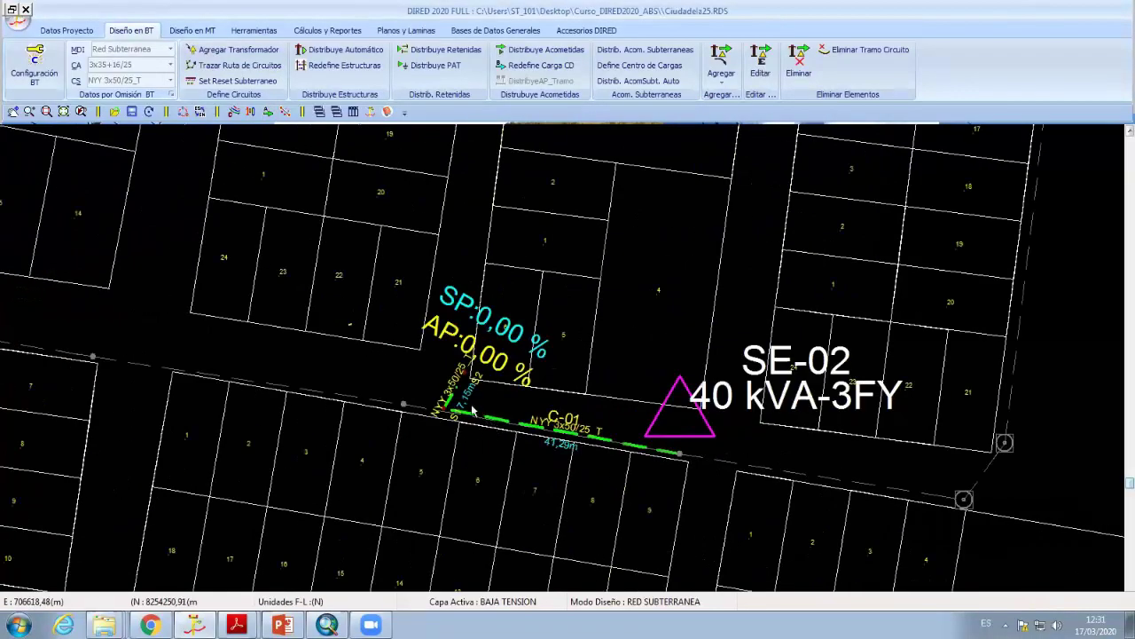
{"action": "left_click", "coordinate": [461, 415]}
{"action": "scroll", "coordinate": [484, 409], "scroll_direction": "up", "scroll_amount": 1}
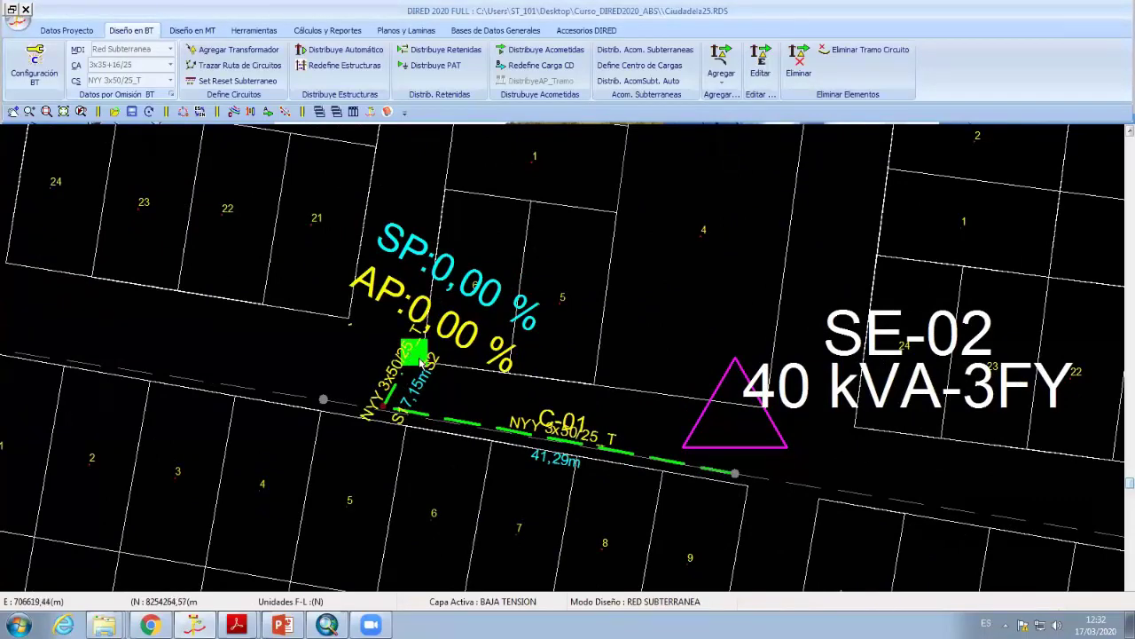
{"action": "scroll", "coordinate": [566, 414], "scroll_direction": "down", "scroll_amount": 1}
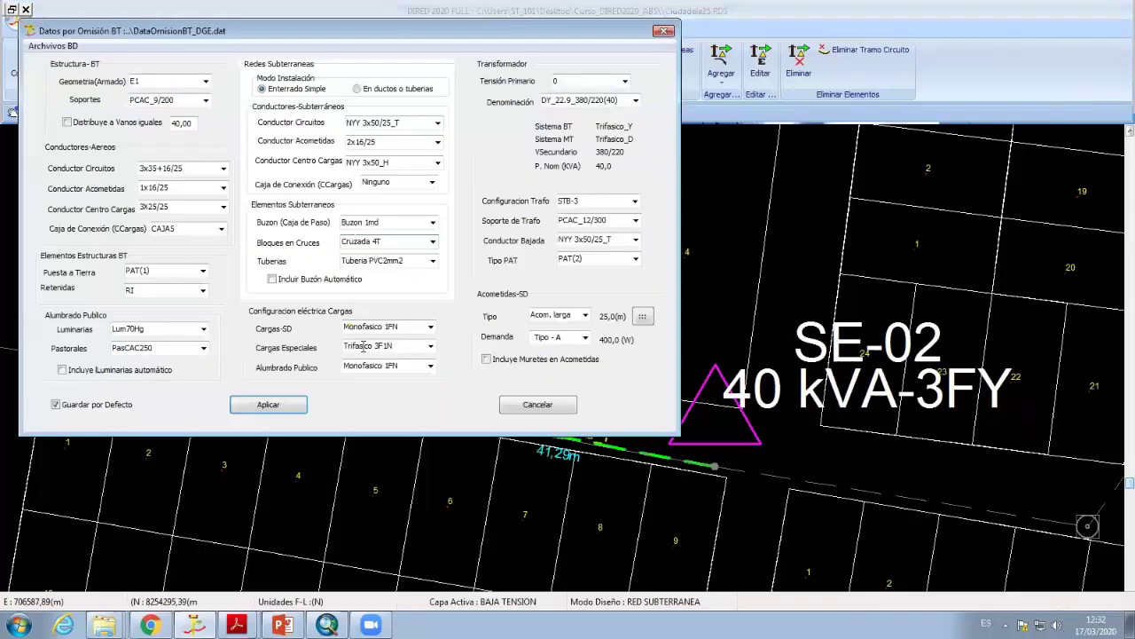
Apply the BT default circuit settings
{"action": "left_click", "coordinate": [270, 406]}
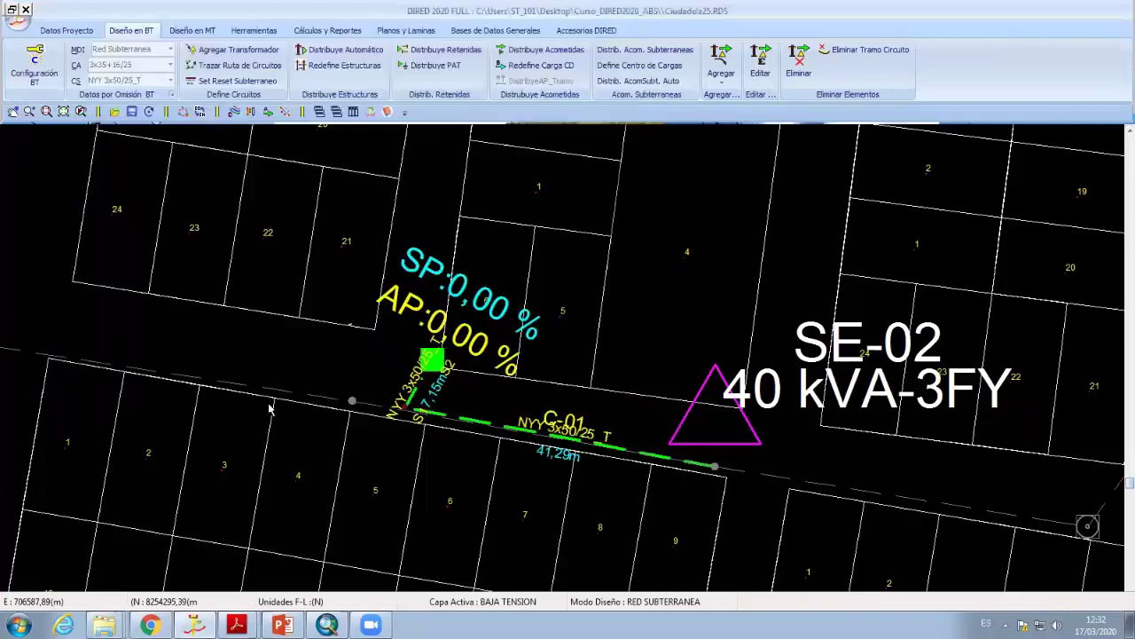
{"action": "scroll", "coordinate": [496, 409], "scroll_direction": "down", "scroll_amount": 2}
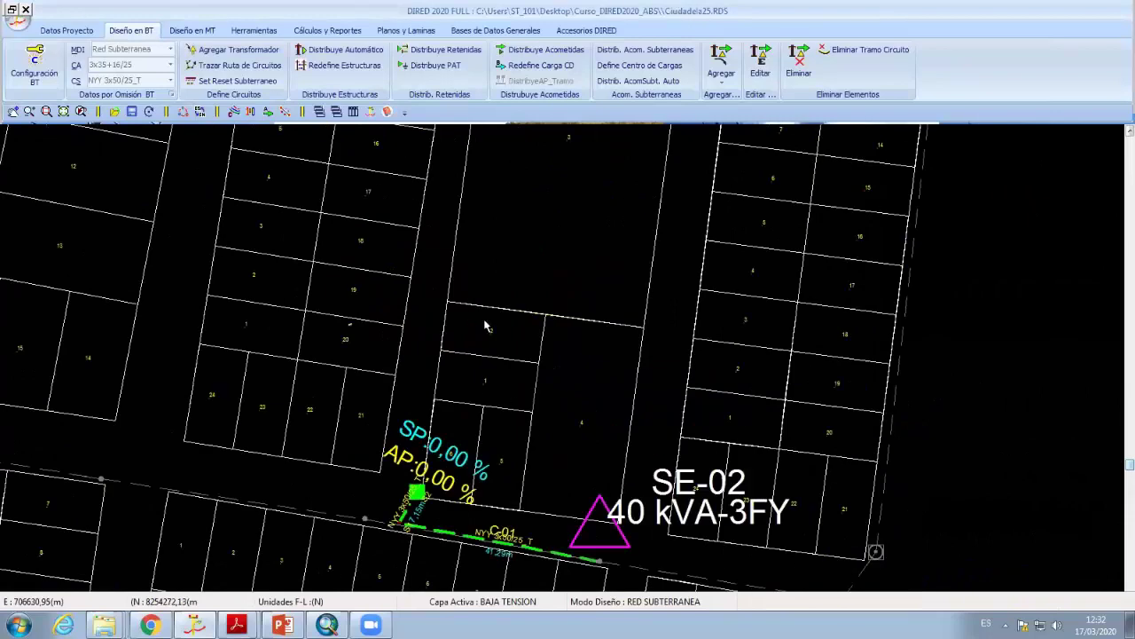
{"action": "scroll", "coordinate": [485, 326], "scroll_direction": "down", "scroll_amount": 1}
{"action": "scroll", "coordinate": [510, 378], "scroll_direction": "down", "scroll_amount": 1}
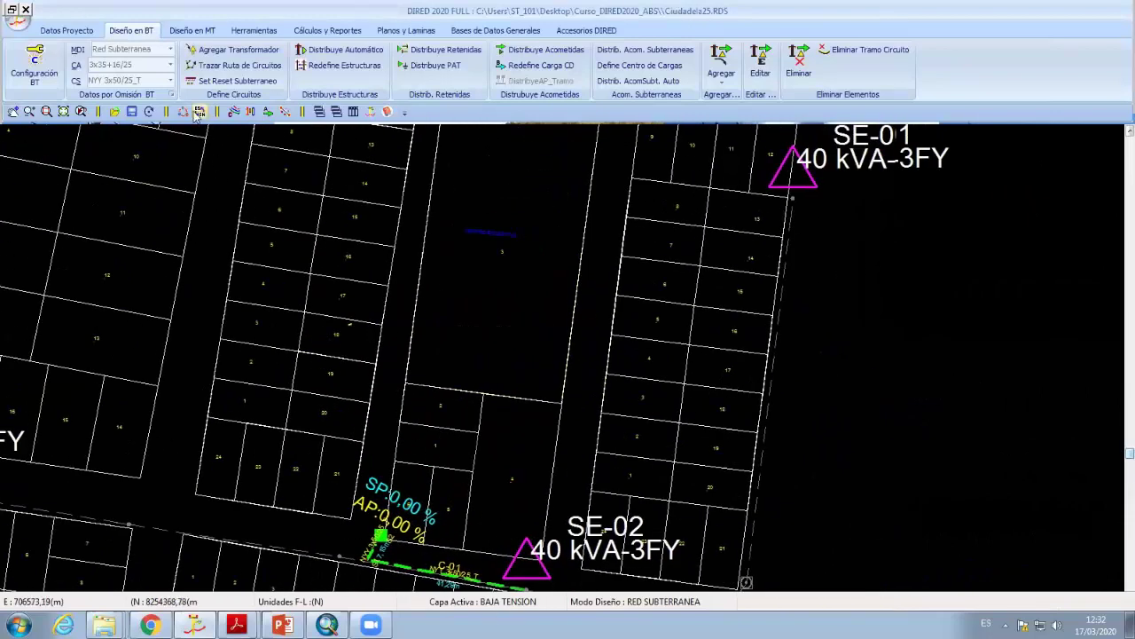
Extend circuit C-01 north up its street to the top of the block
{"action": "left_click", "coordinate": [210, 71]}
{"action": "left_click", "coordinate": [516, 285]}
{"action": "left_click", "coordinate": [503, 386]}
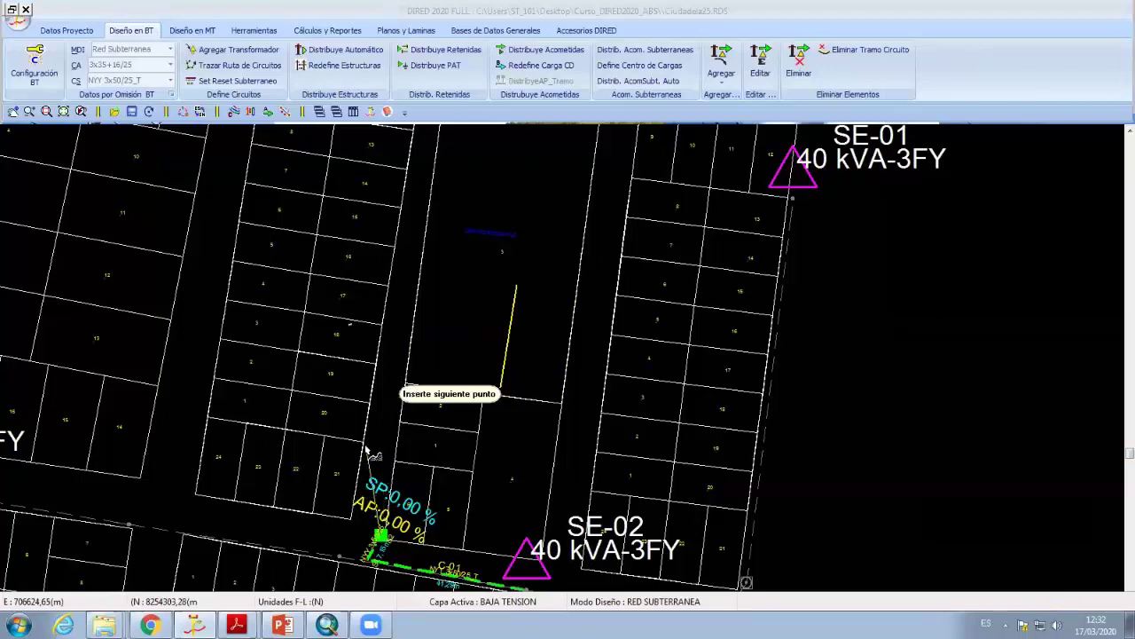
{"action": "scroll", "coordinate": [366, 452], "scroll_direction": "down", "scroll_amount": 3}
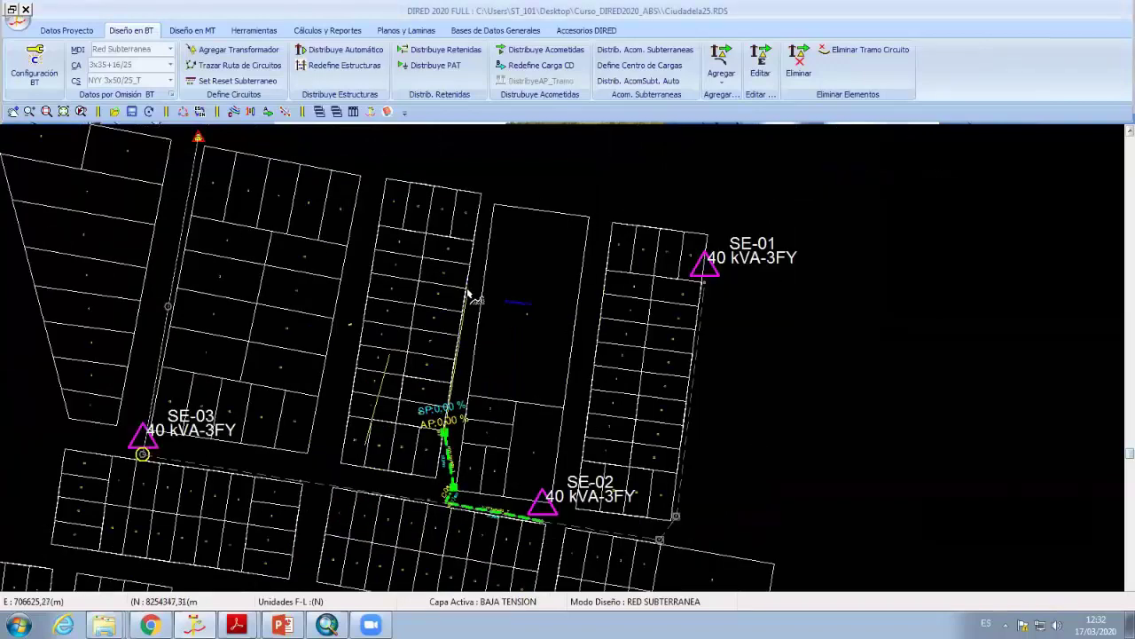
{"action": "left_click", "coordinate": [482, 193]}
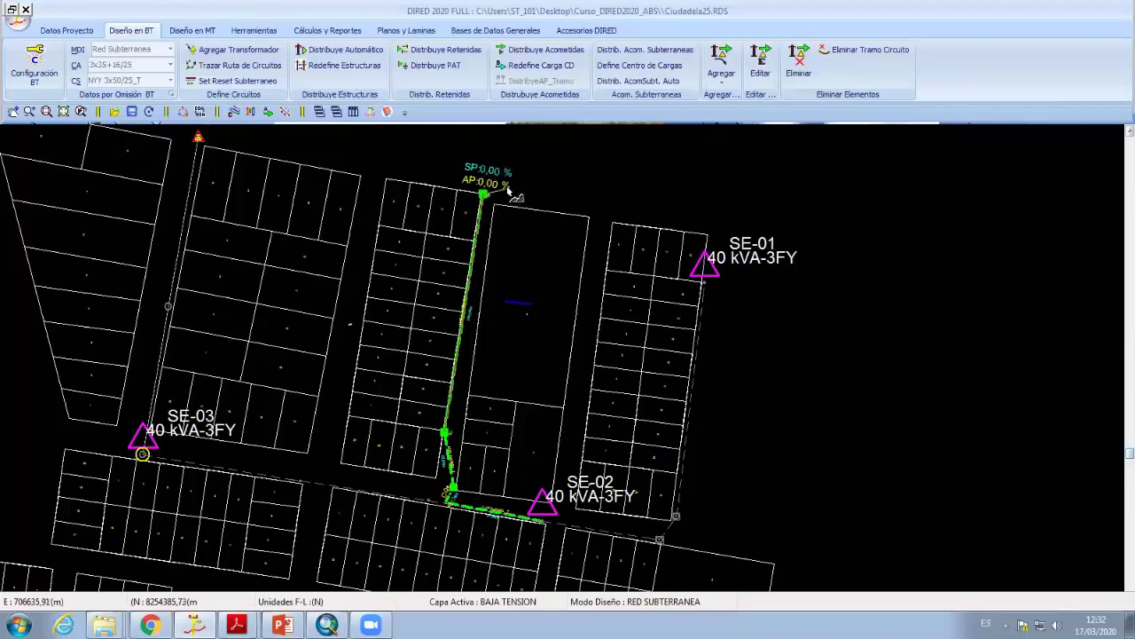
{"action": "scroll", "coordinate": [525, 194], "scroll_direction": "up", "scroll_amount": 2}
Draw circuit C-02 from beside SE-02 north to the block top, closing the route
{"action": "middle_click_drag", "start_coordinate": [352, 351], "coordinate": [352, 468]}
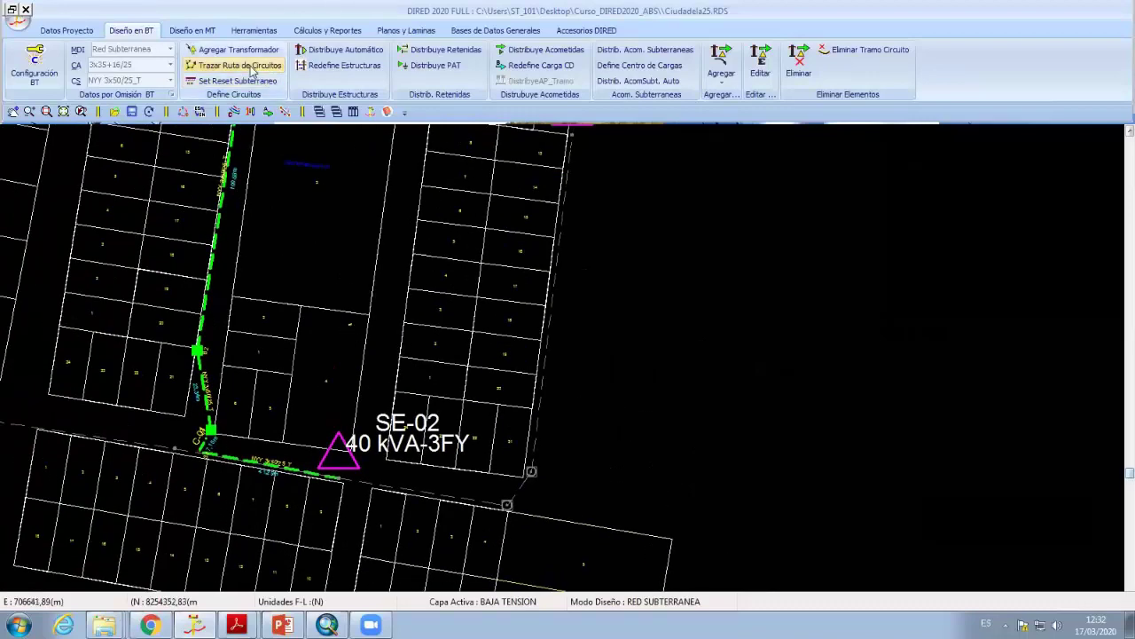
{"action": "left_click", "coordinate": [383, 462]}
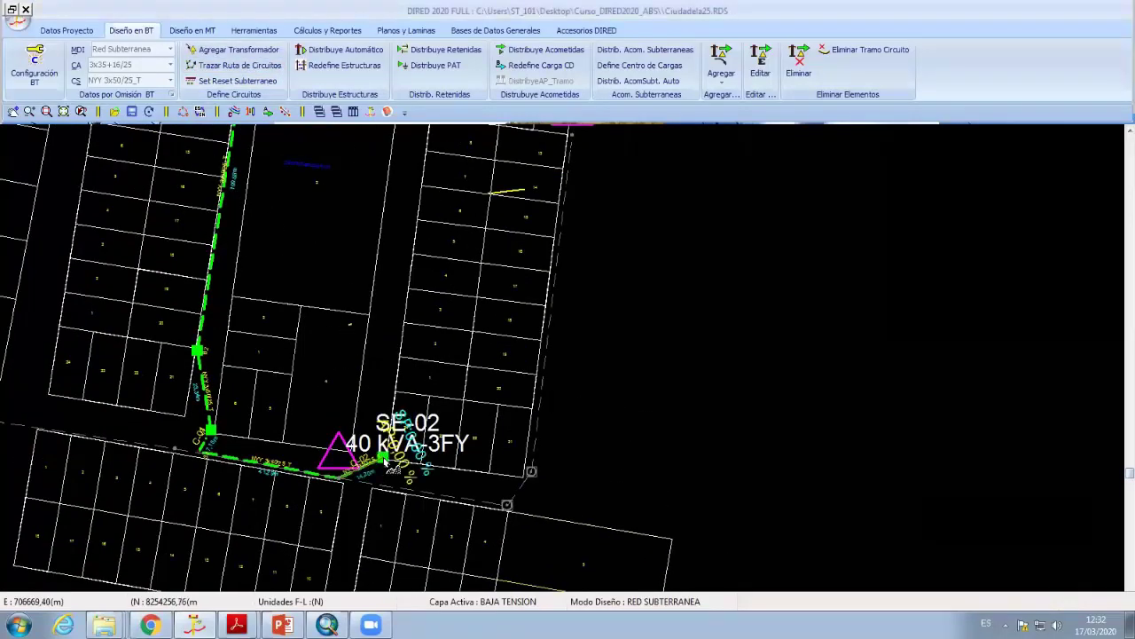
{"action": "scroll", "coordinate": [417, 291], "scroll_direction": "down", "scroll_amount": 1}
{"action": "scroll", "coordinate": [416, 291], "scroll_direction": "down", "scroll_amount": 1}
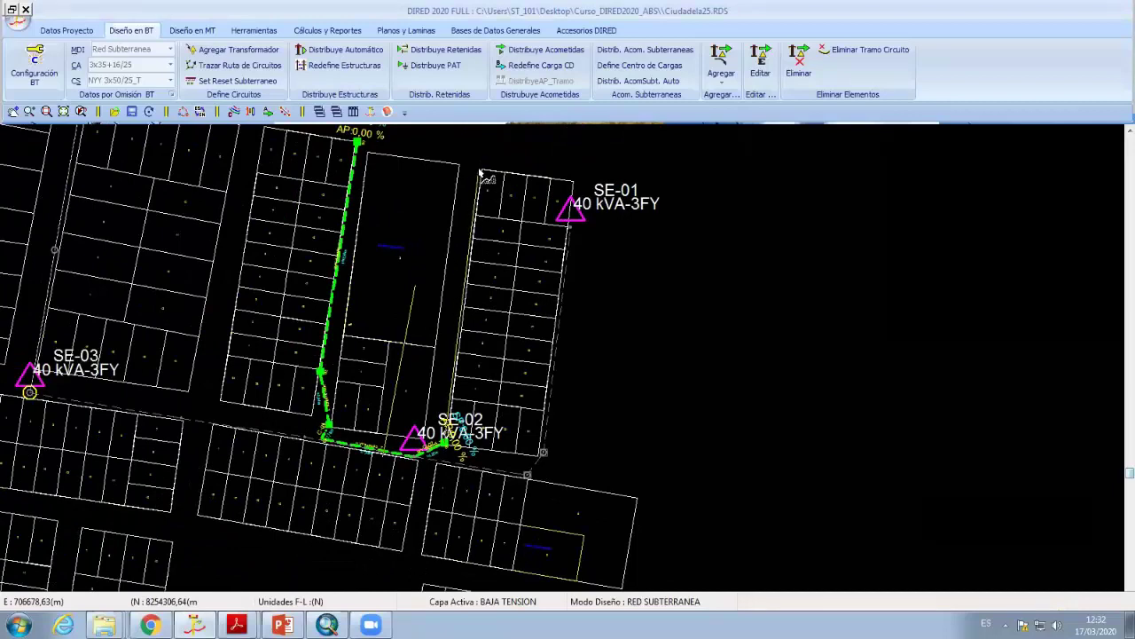
{"action": "left_click", "coordinate": [479, 169]}
{"action": "right_click", "coordinate": [506, 160]}
{"action": "left_click", "coordinate": [532, 399]}
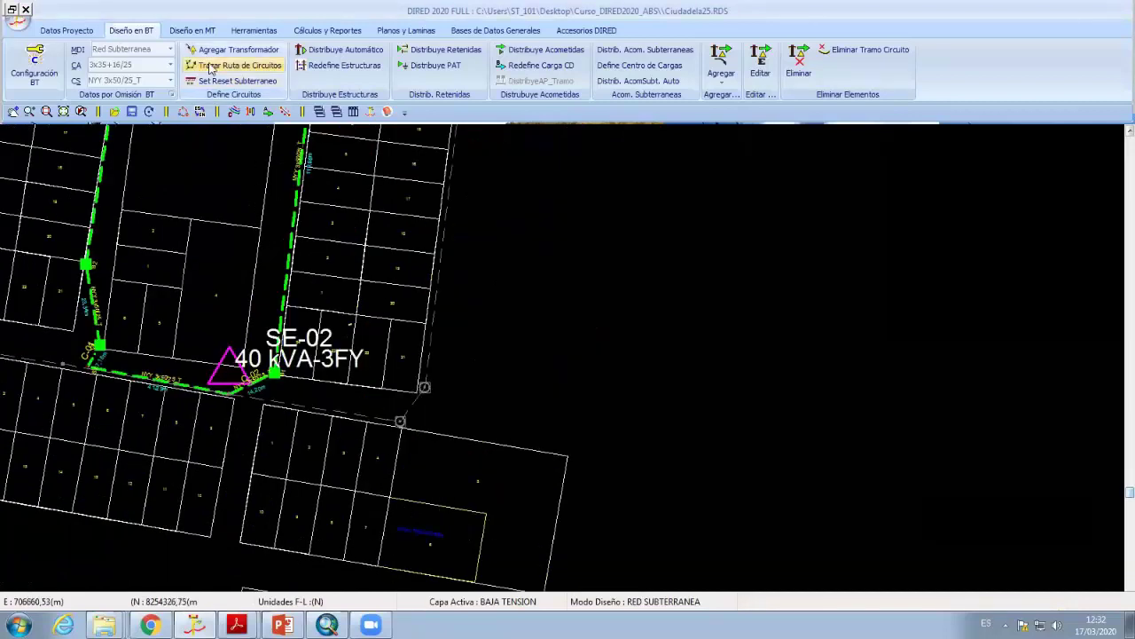
Draw circuit C-03 east from SE-02, turning up the block's east edge
{"action": "left_click", "coordinate": [238, 405]}
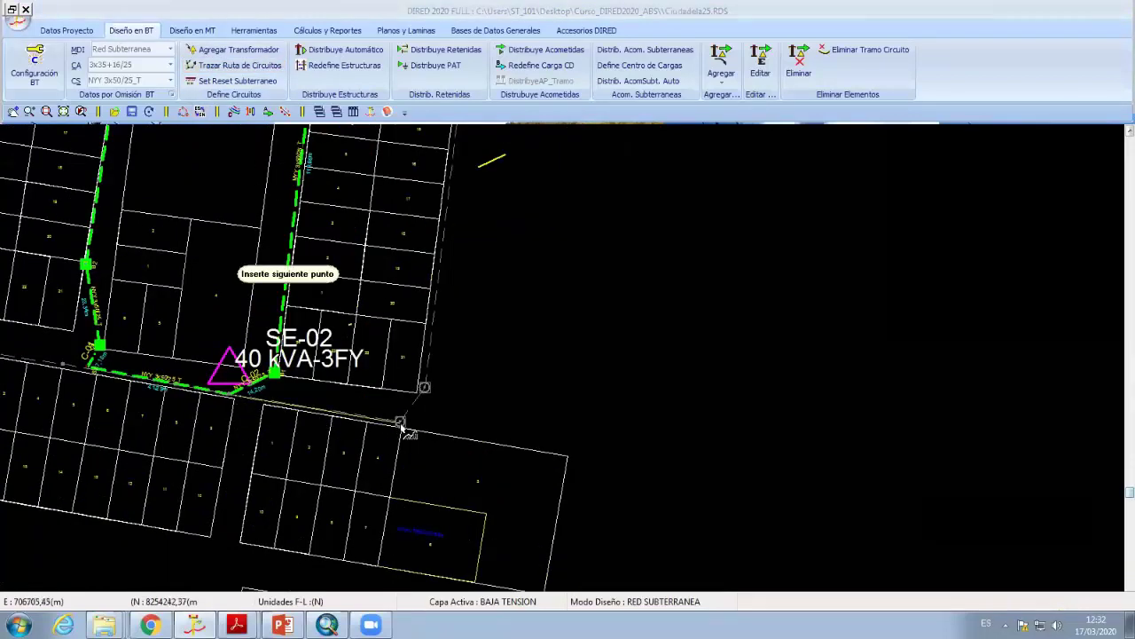
{"action": "left_click", "coordinate": [402, 423]}
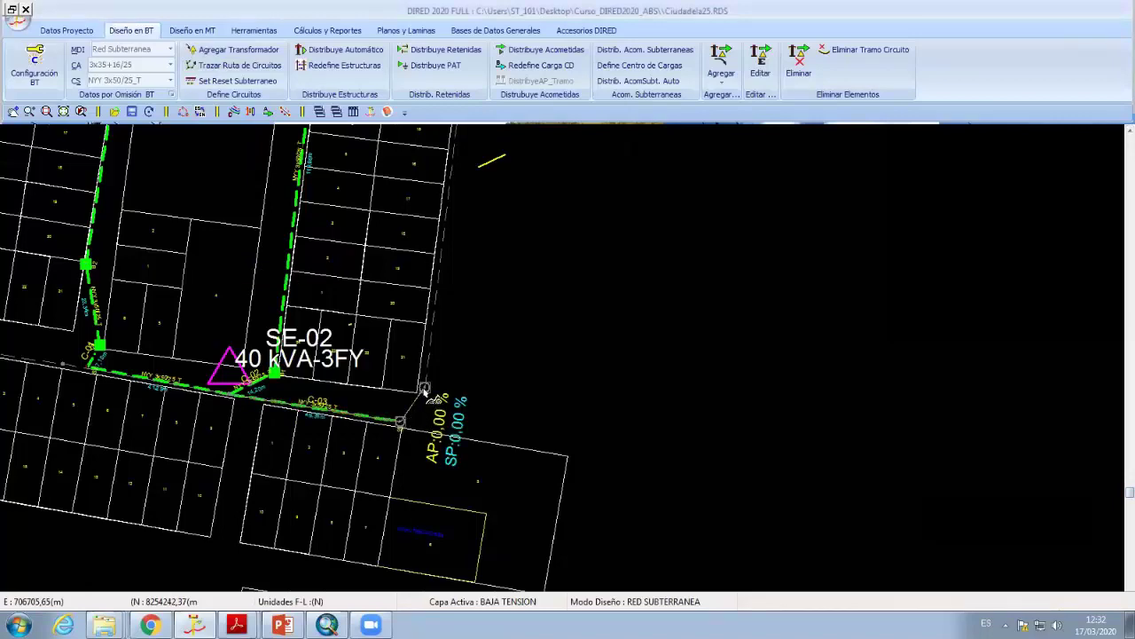
{"action": "left_click", "coordinate": [424, 388]}
{"action": "scroll", "coordinate": [439, 395], "scroll_direction": "down", "scroll_amount": 2}
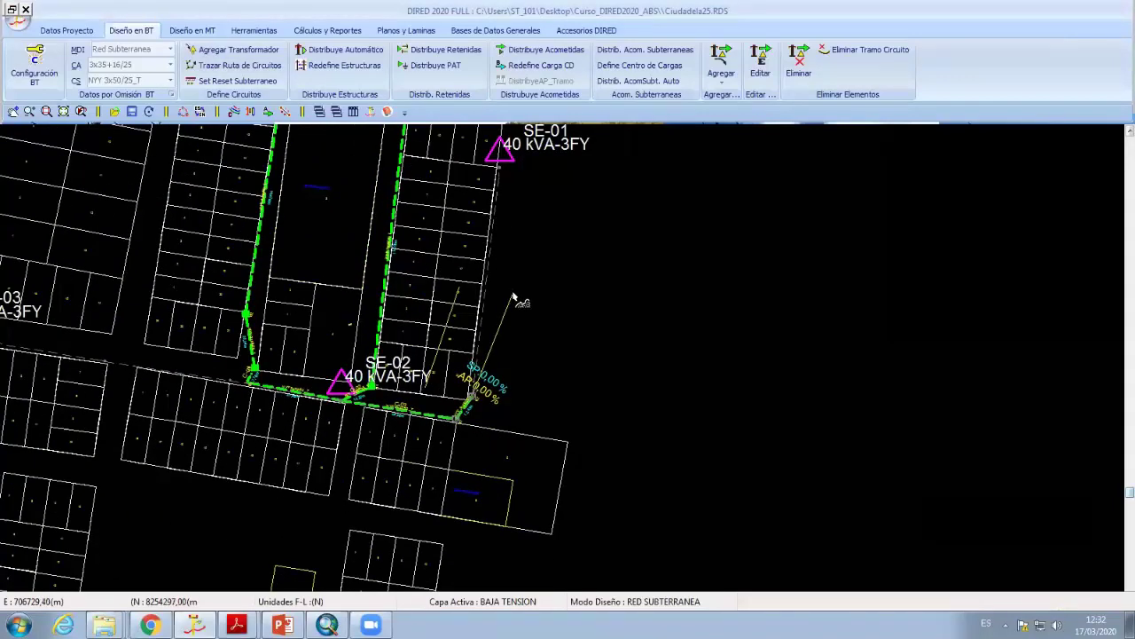
{"action": "scroll", "coordinate": [532, 284], "scroll_direction": "up", "scroll_amount": 2}
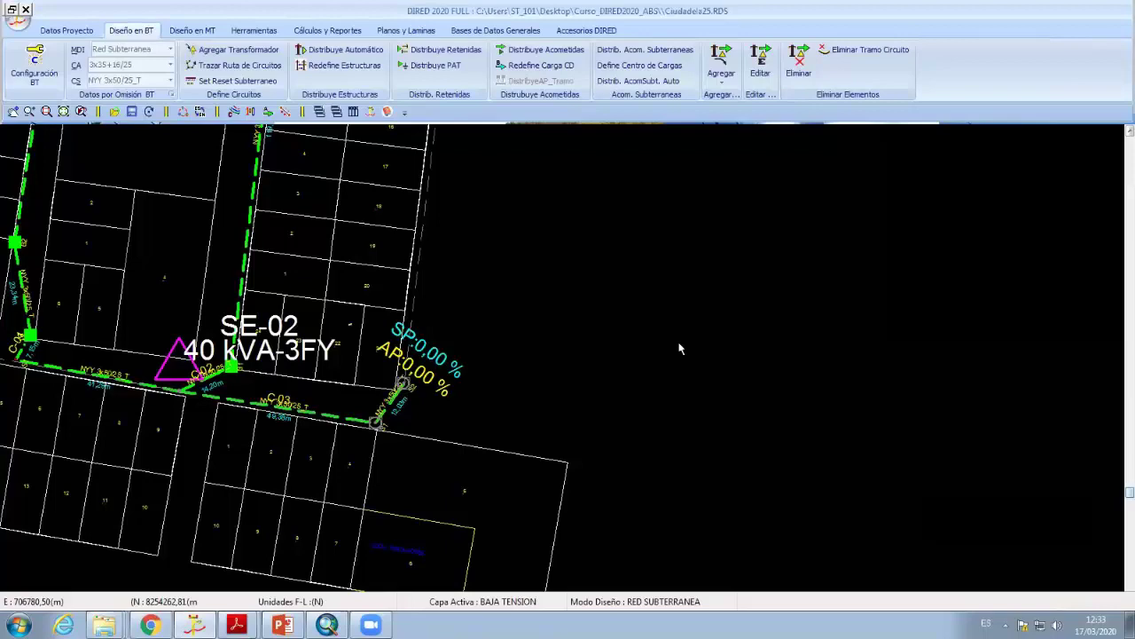
Pan and zoom to review the new circuits between SE-01 and SE-02
{"action": "mouse_move", "coordinate": [290, 257]}
{"action": "middle_mouse_down"}
{"action": "mouse_move", "coordinate": [583, 367]}
{"action": "mouse_move", "coordinate": [545, 451]}
{"action": "middle_mouse_up"}
{"action": "scroll", "coordinate": [545, 451], "scroll_direction": "down", "scroll_amount": 1}
{"action": "scroll", "coordinate": [593, 370], "scroll_direction": "down", "scroll_amount": 1}
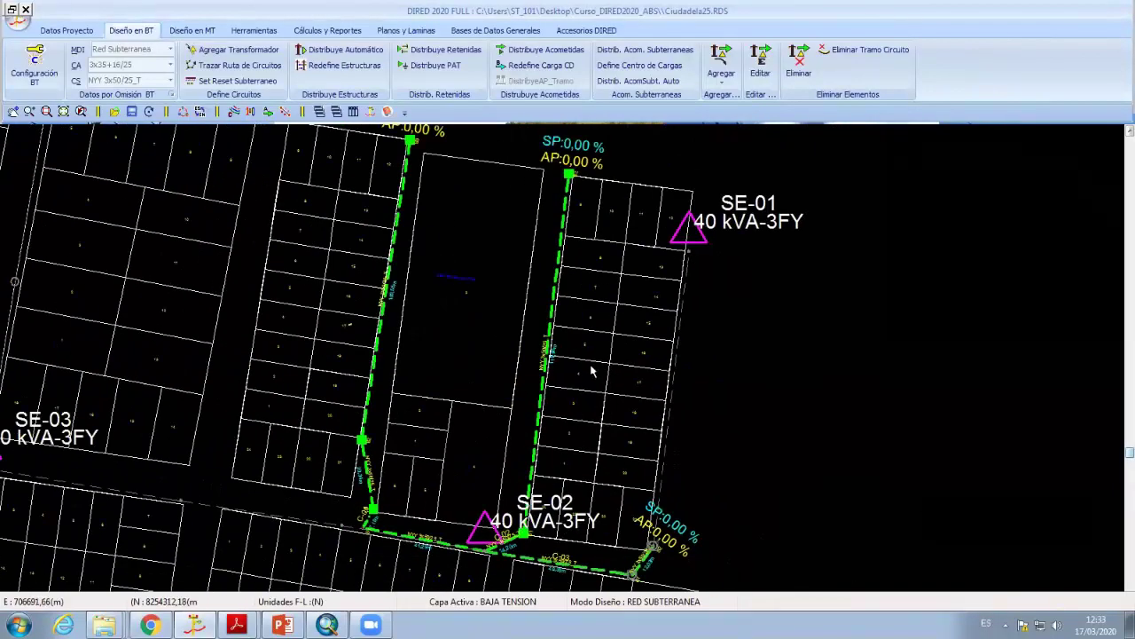
{"action": "middle_click_drag", "start_coordinate": [593, 371], "coordinate": [592, 339]}
{"action": "scroll", "coordinate": [601, 295], "scroll_direction": "up", "scroll_amount": 1}
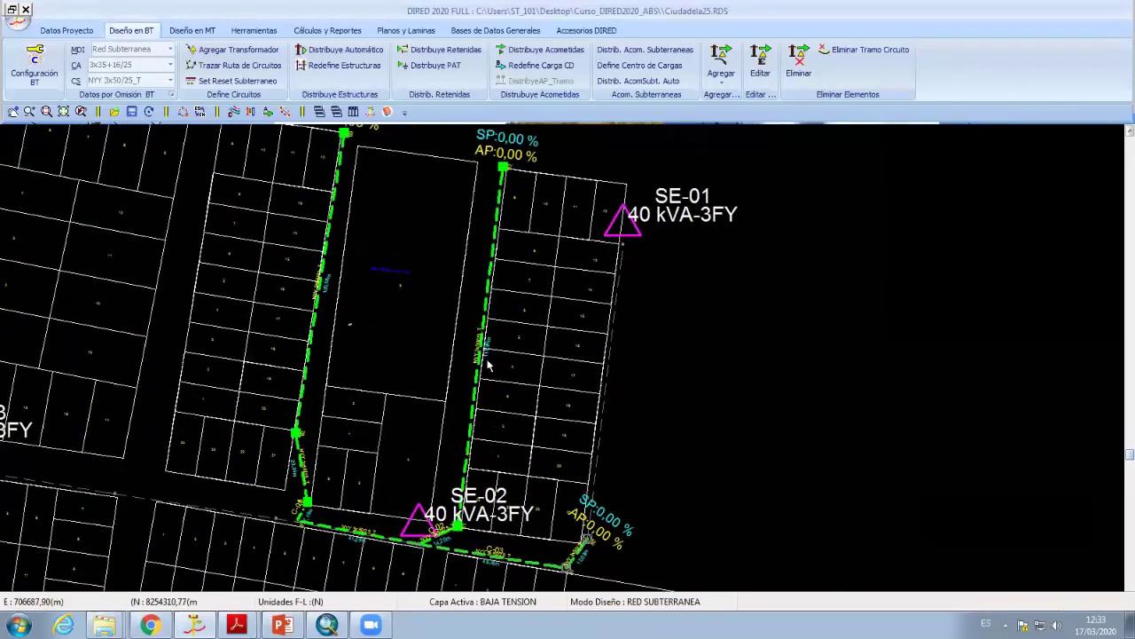
{"action": "middle_click_drag", "start_coordinate": [601, 295], "coordinate": [403, 376]}
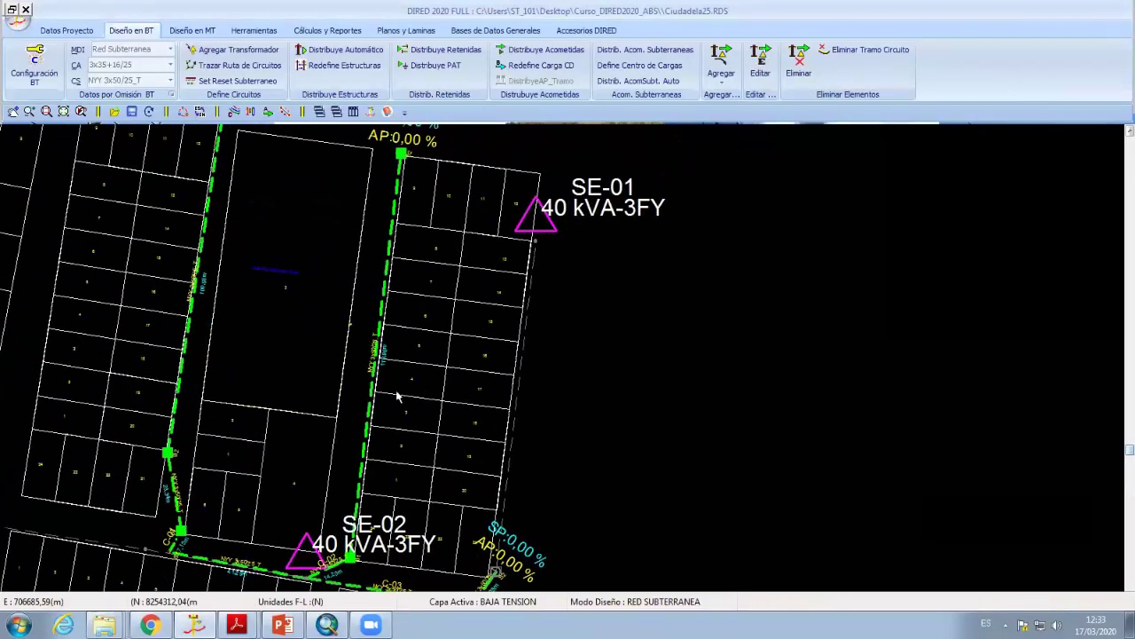
{"action": "scroll", "coordinate": [399, 390], "scroll_direction": "up", "scroll_amount": 2}
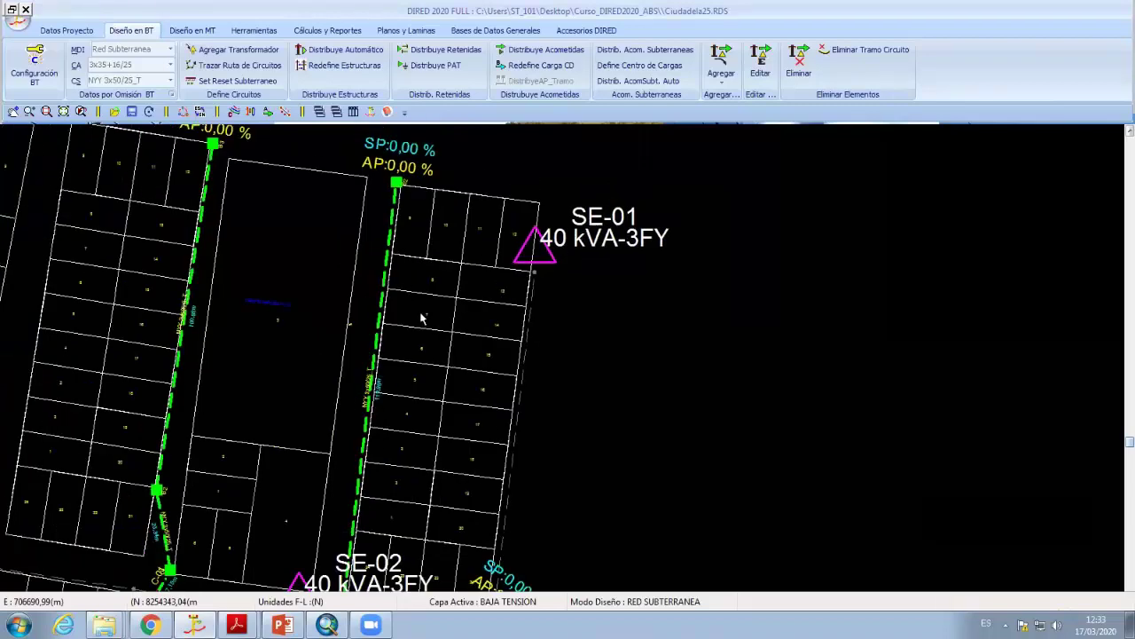
{"action": "scroll", "coordinate": [413, 278], "scroll_direction": "down", "scroll_amount": 1}
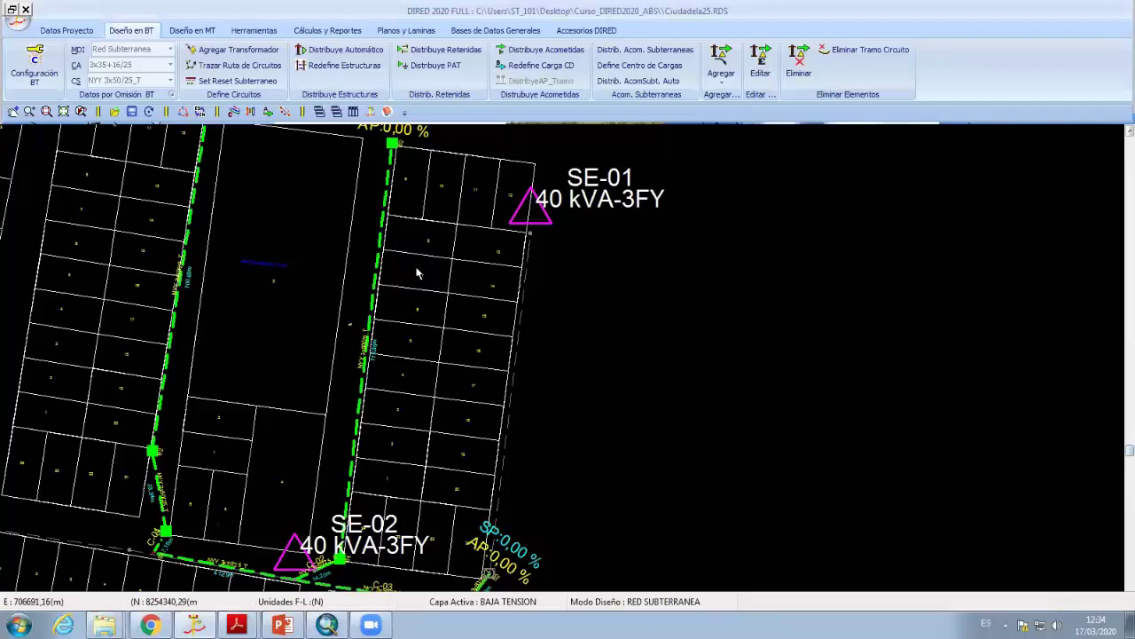
Distribute underground service connections along the right-hand circuit north of SE-02
{"action": "left_click", "coordinate": [644, 55]}
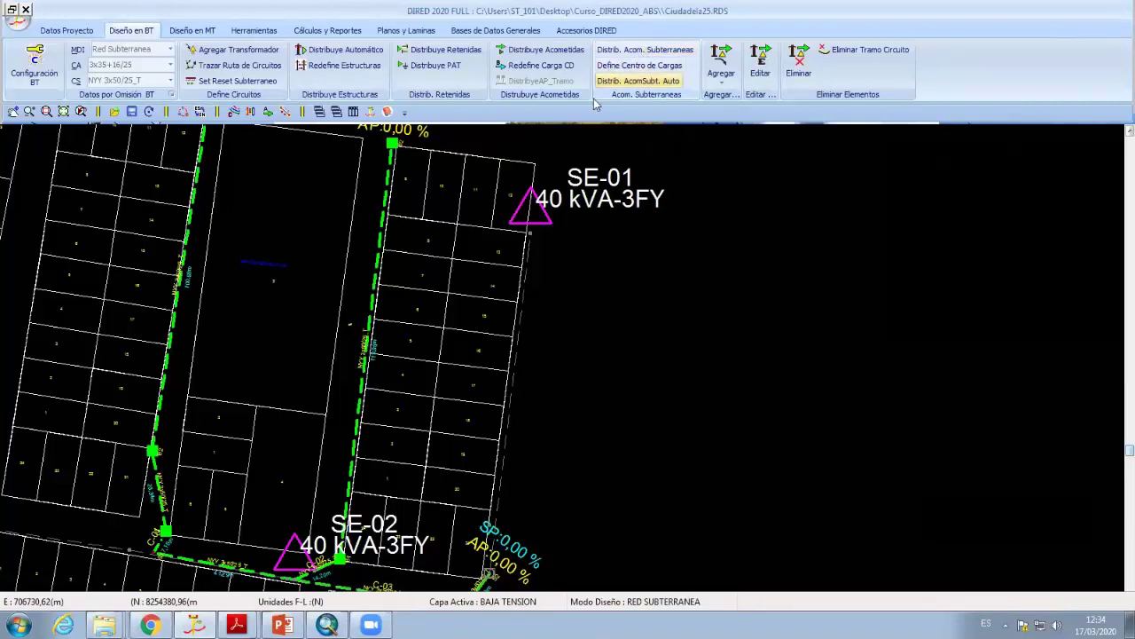
{"action": "left_click", "coordinate": [371, 398]}
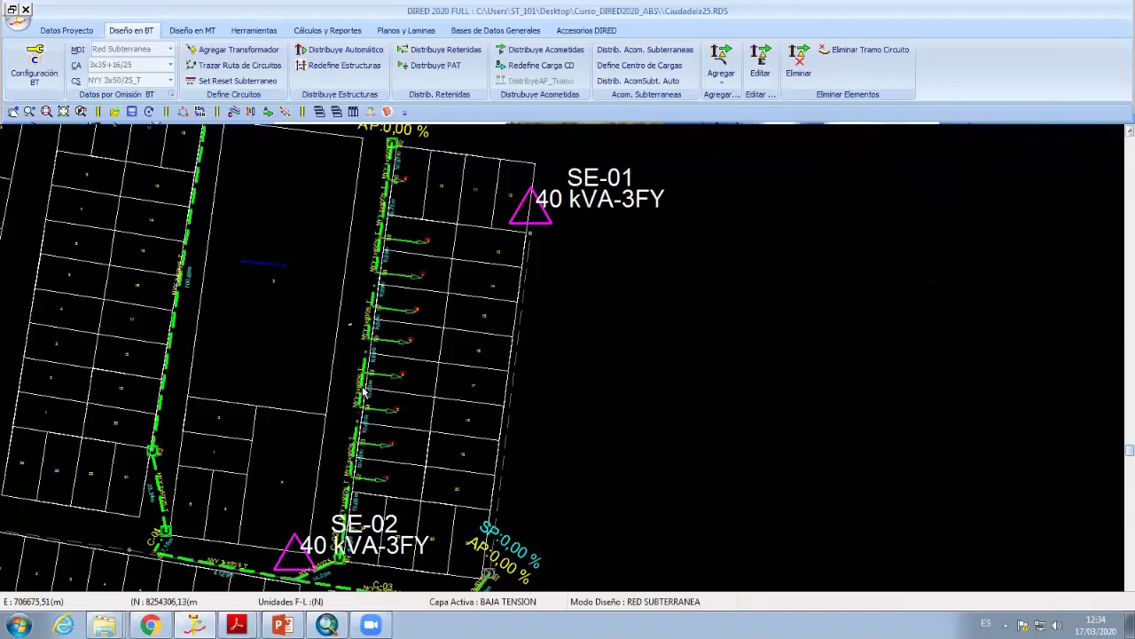
{"action": "scroll", "coordinate": [385, 367], "scroll_direction": "up", "scroll_amount": 2}
{"action": "middle_click_drag", "start_coordinate": [345, 322], "coordinate": [535, 291]}
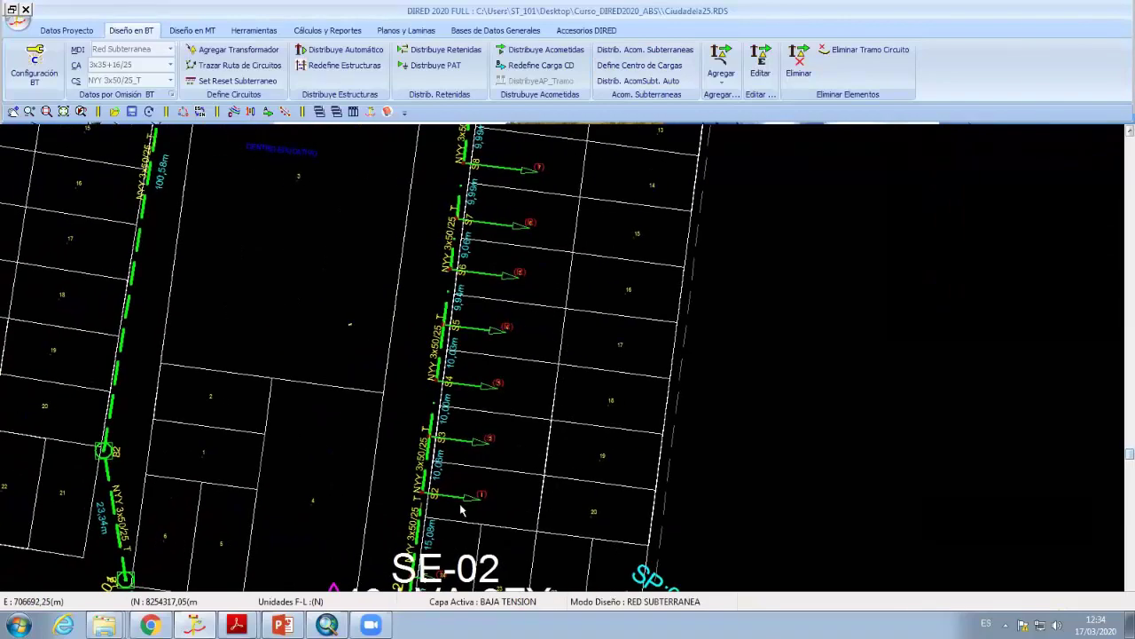
{"action": "middle_click_drag", "start_coordinate": [463, 511], "coordinate": [504, 433]}
{"action": "middle_click_drag", "start_coordinate": [523, 322], "coordinate": [479, 529]}
Pan and zoom over the serviced circuit toward SE-01 and SE-03
{"action": "scroll", "coordinate": [511, 387], "scroll_direction": "up", "scroll_amount": 1}
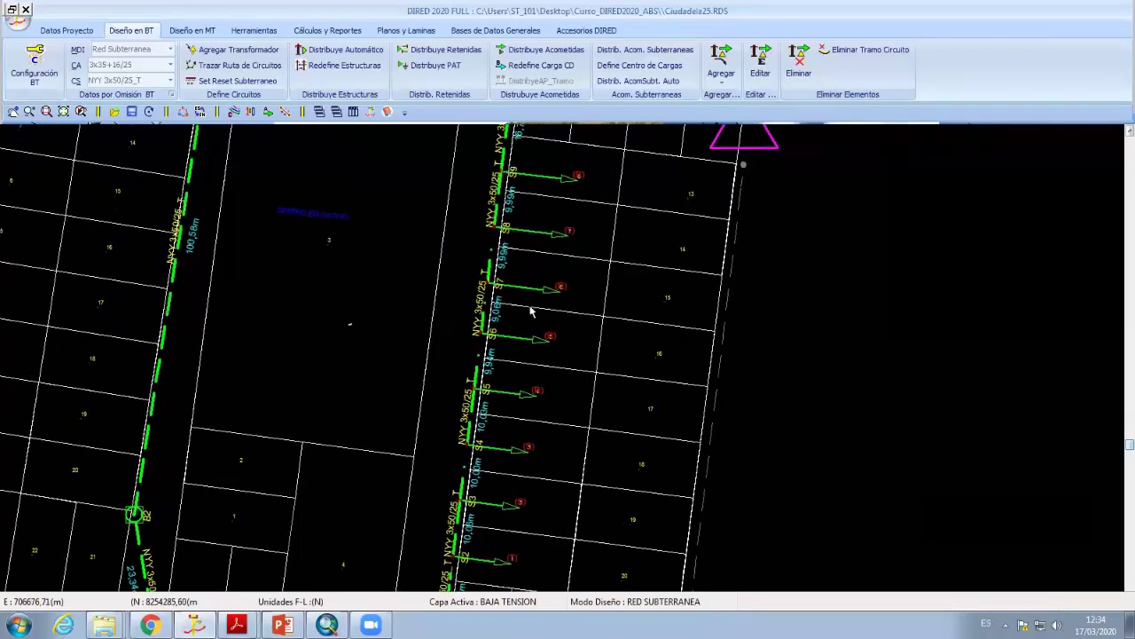
{"action": "scroll", "coordinate": [513, 352], "scroll_direction": "up", "scroll_amount": 2}
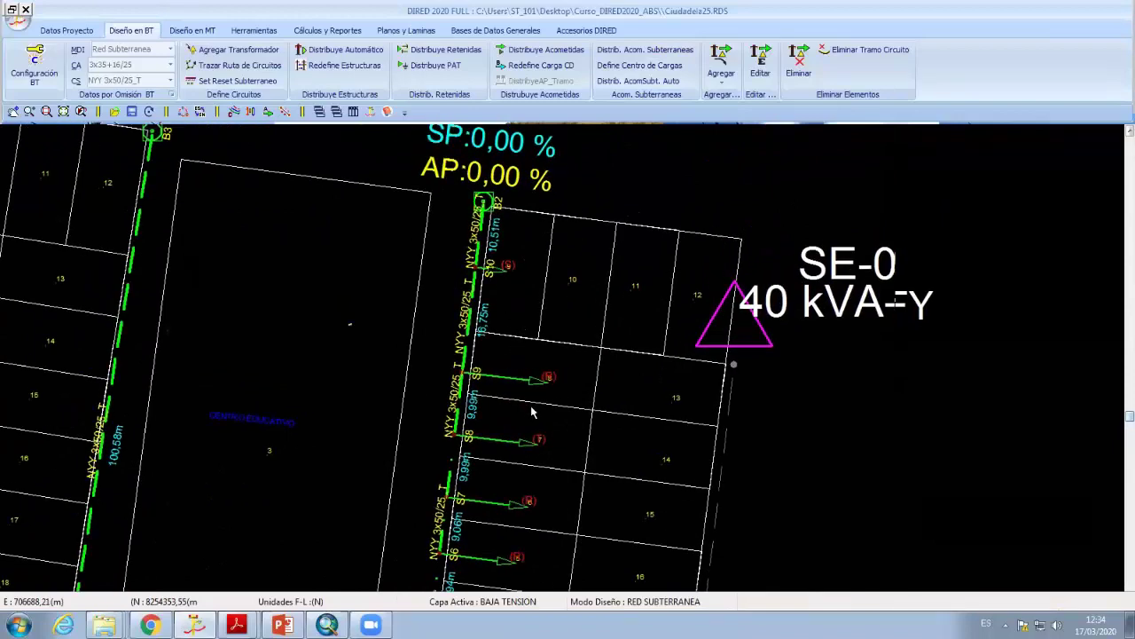
{"action": "scroll", "coordinate": [531, 363], "scroll_direction": "down", "scroll_amount": 2}
{"action": "middle_click_drag", "start_coordinate": [532, 316], "coordinate": [468, 379]}
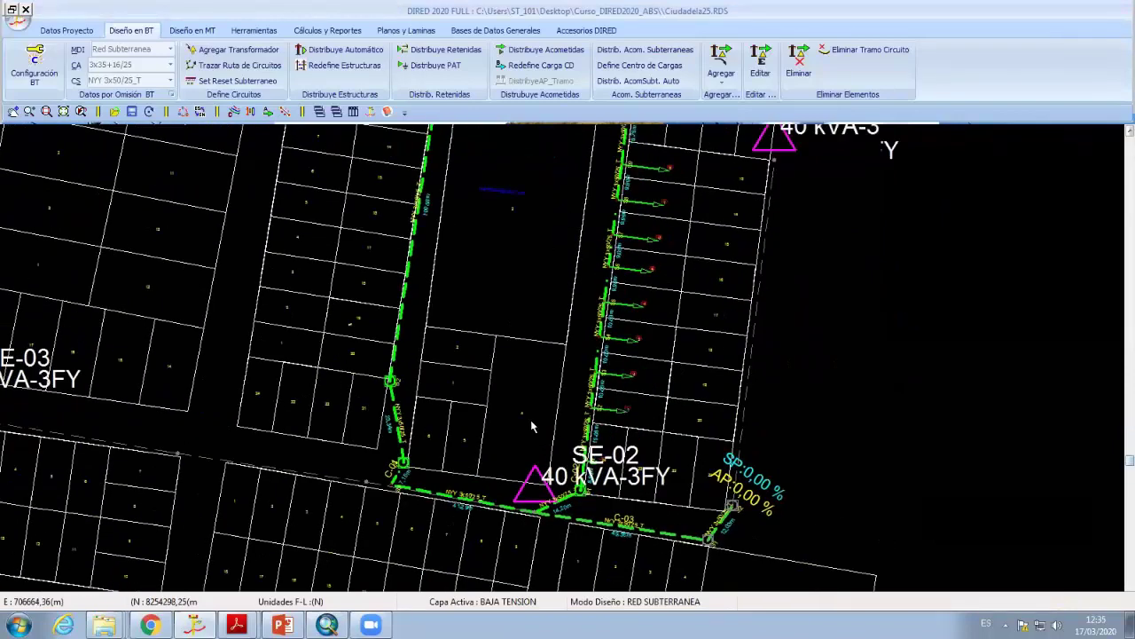
{"action": "middle_click_drag", "start_coordinate": [532, 195], "coordinate": [564, 278]}
{"action": "scroll", "coordinate": [568, 383], "scroll_direction": "down", "scroll_amount": 1}
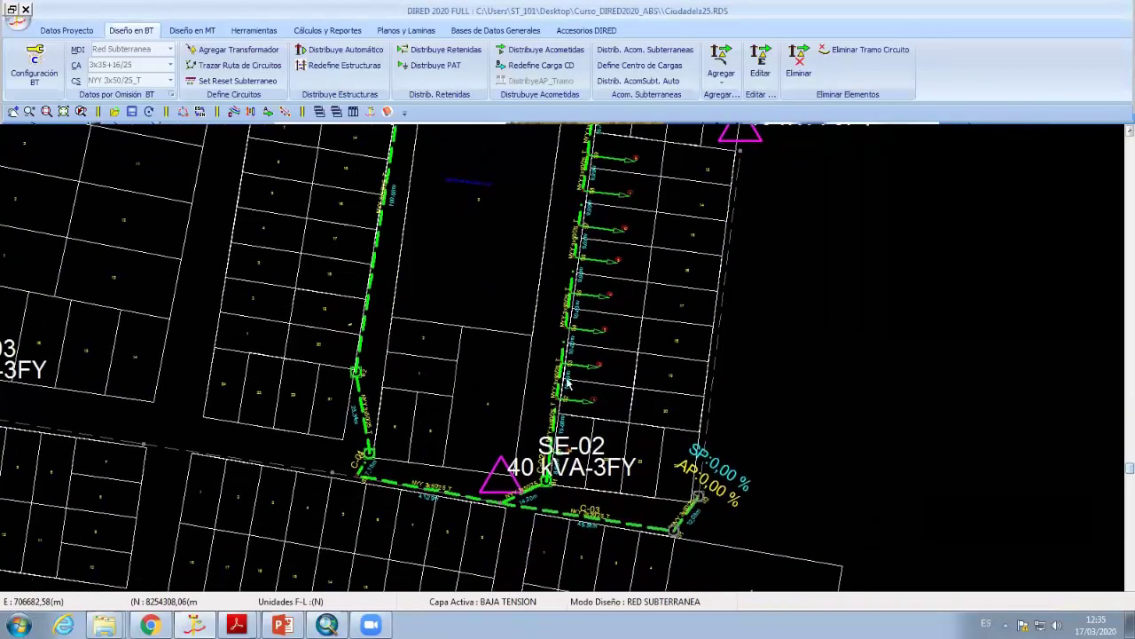
{"action": "middle_click_drag", "start_coordinate": [472, 379], "coordinate": [582, 365]}
{"action": "mouse_move", "coordinate": [546, 306]}
{"action": "middle_mouse_down"}
{"action": "mouse_move", "coordinate": [717, 454]}
{"action": "mouse_move", "coordinate": [497, 337]}
{"action": "mouse_move", "coordinate": [475, 414]}
{"action": "mouse_move", "coordinate": [504, 439]}
{"action": "mouse_move", "coordinate": [503, 401]}
{"action": "middle_mouse_up"}
{"action": "scroll", "coordinate": [496, 373], "scroll_direction": "up", "scroll_amount": 1}
{"action": "middle_click_drag", "start_coordinate": [503, 331], "coordinate": [502, 326]}
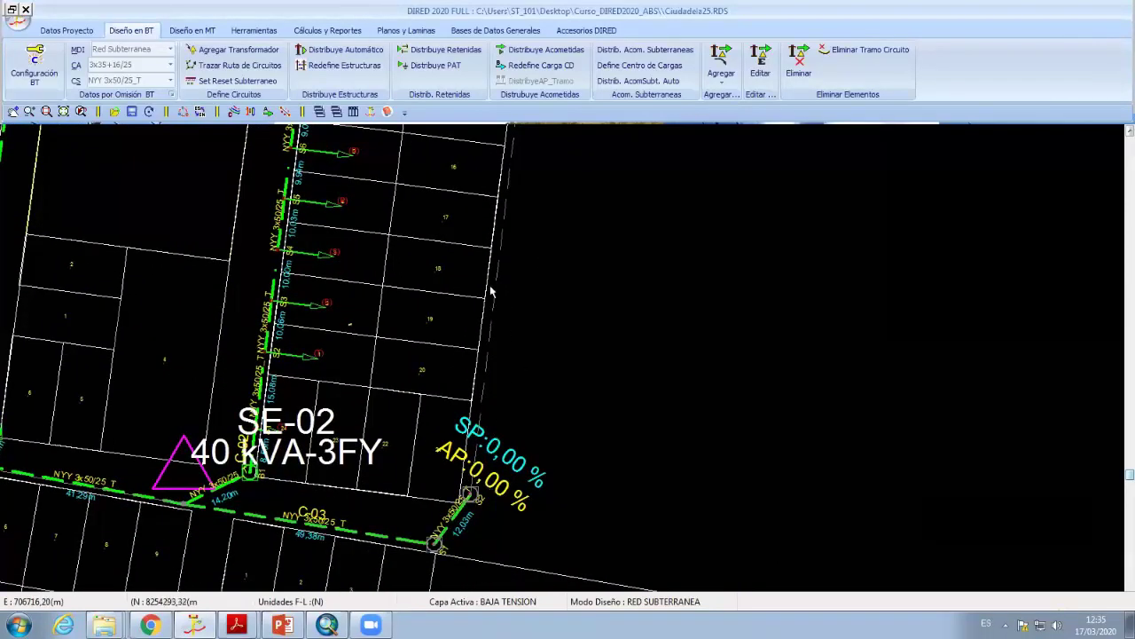
Show slide 5 'Conexiones domiciliarias', its installation diagram and junction-box photo, then return to DIRED 2020
{"action": "left_click", "coordinate": [282, 625]}
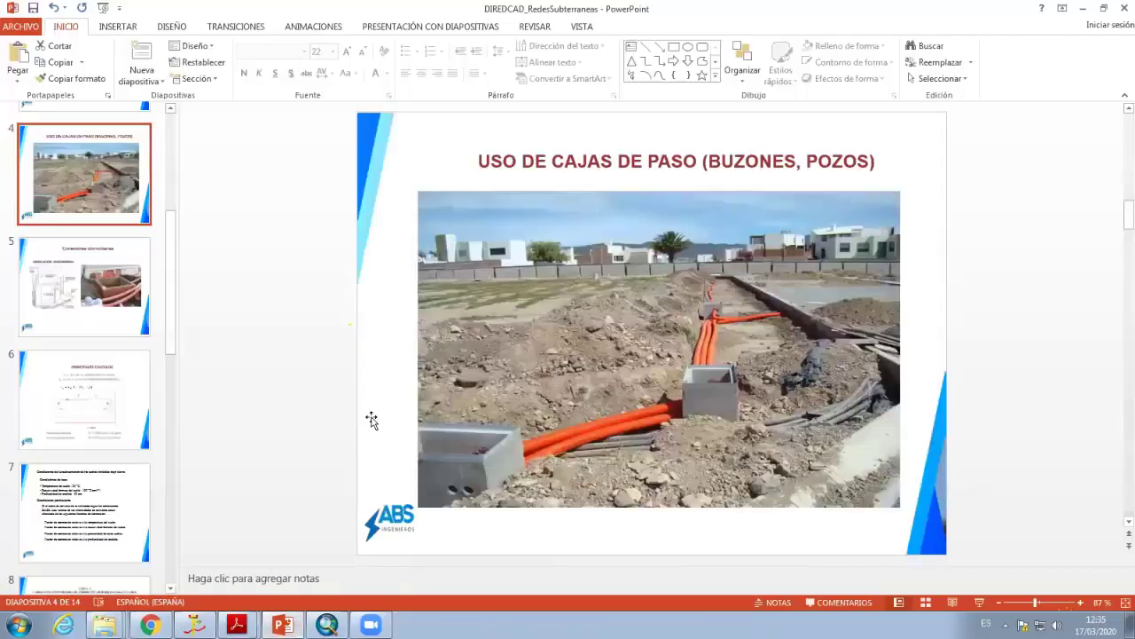
{"action": "left_click", "coordinate": [142, 321]}
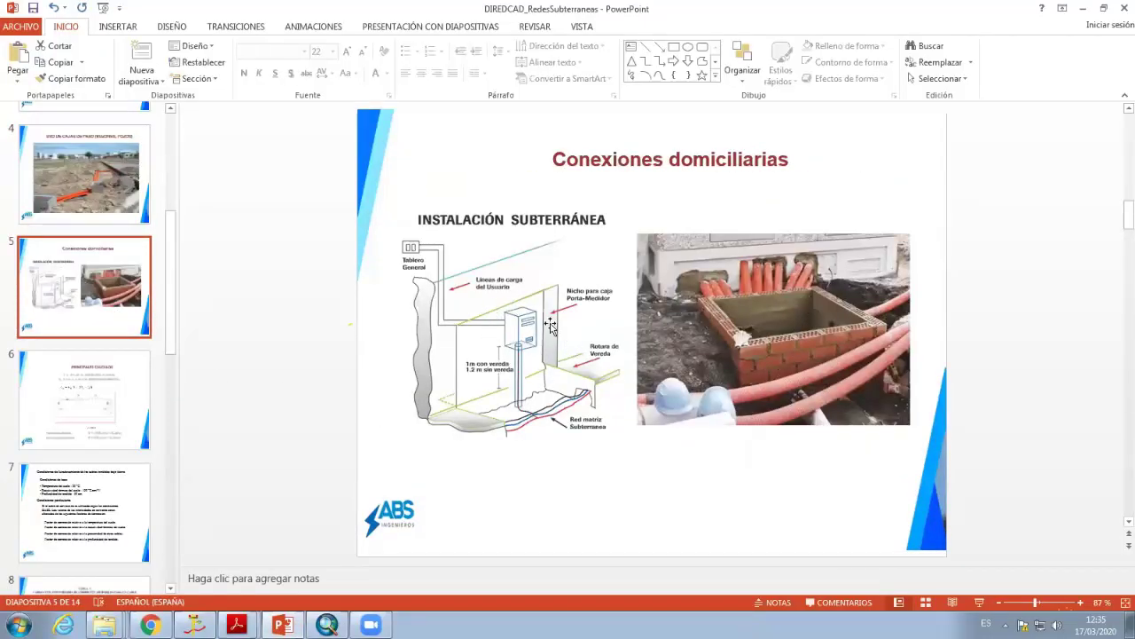
{"action": "left_click", "coordinate": [530, 343]}
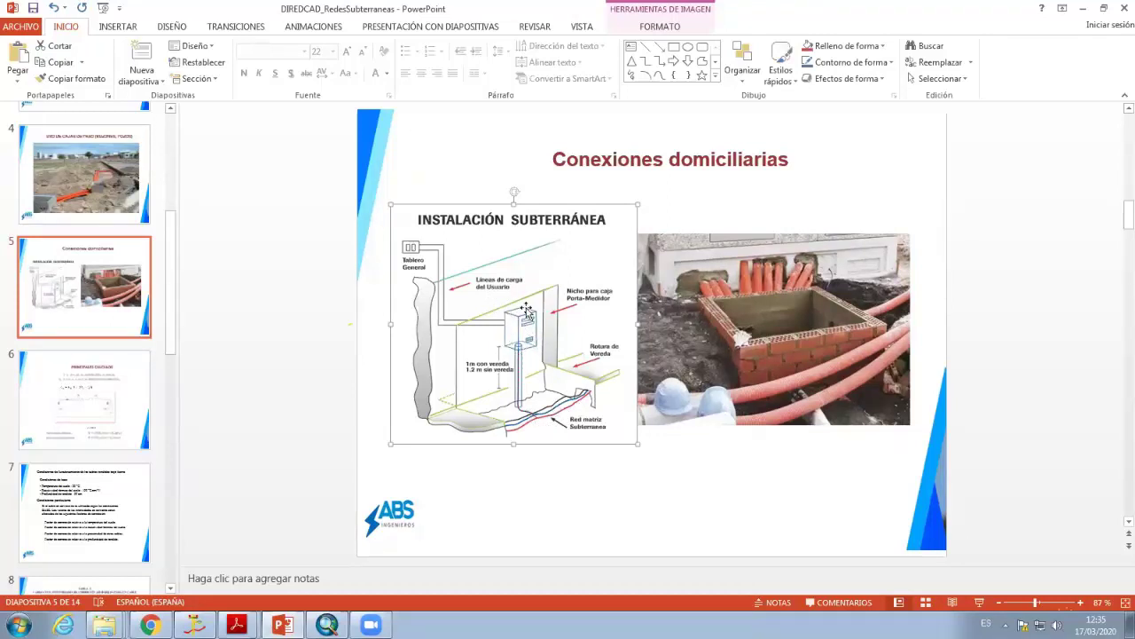
{"action": "left_click", "coordinate": [778, 327]}
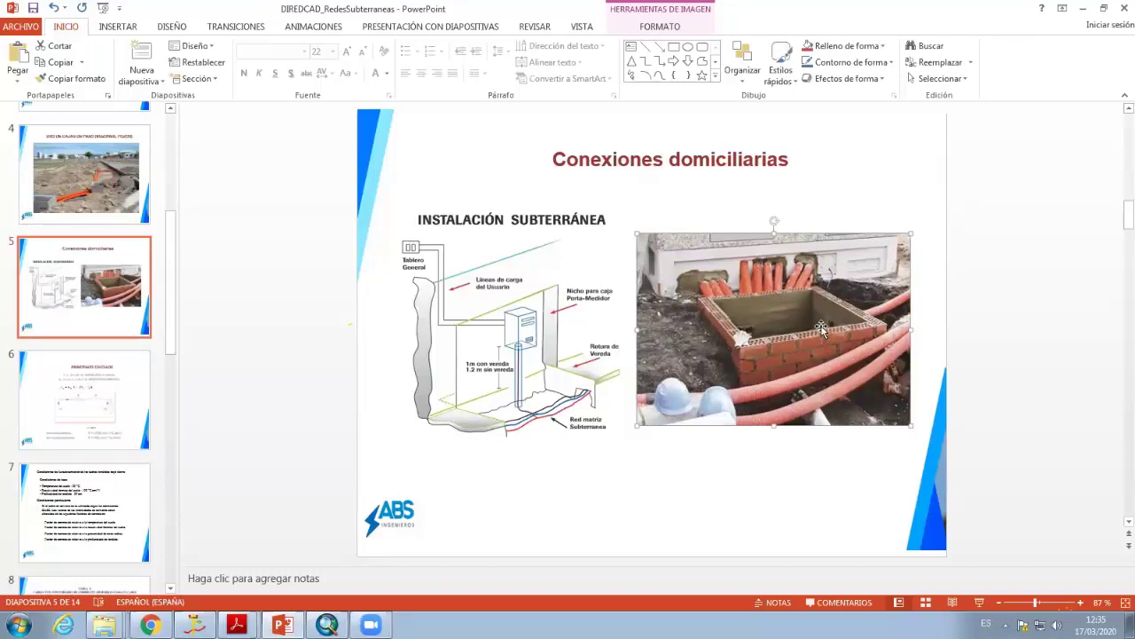
{"action": "key", "text": "alt+Tab"}
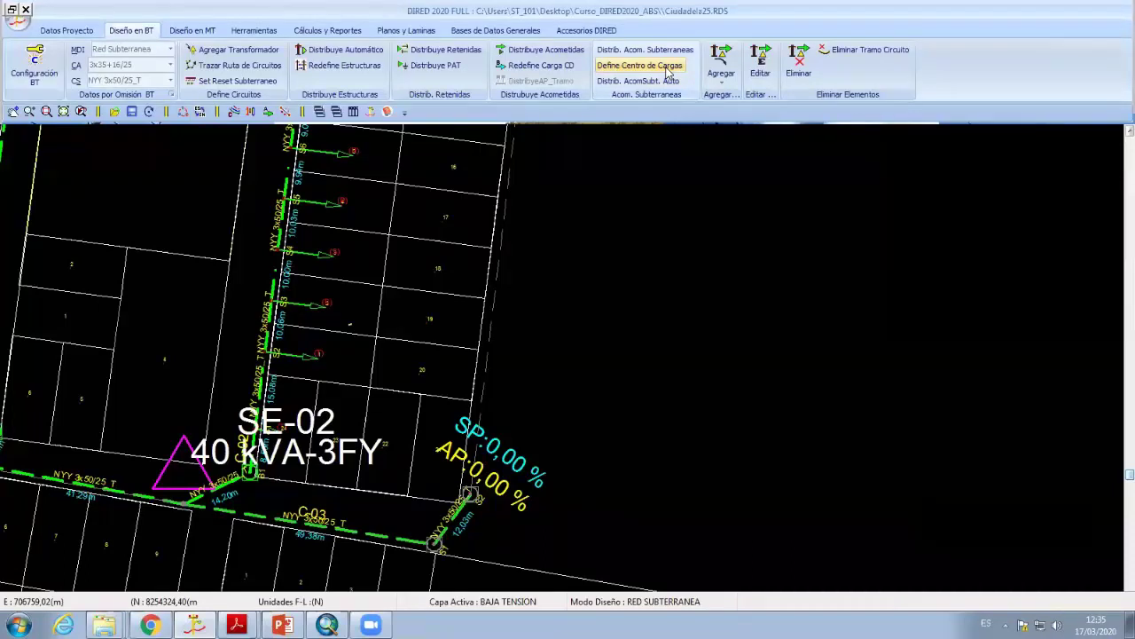
Start Define Centro de Cargas and zoom in on node S3 among lots 17 to 21
{"action": "left_click", "coordinate": [667, 71]}
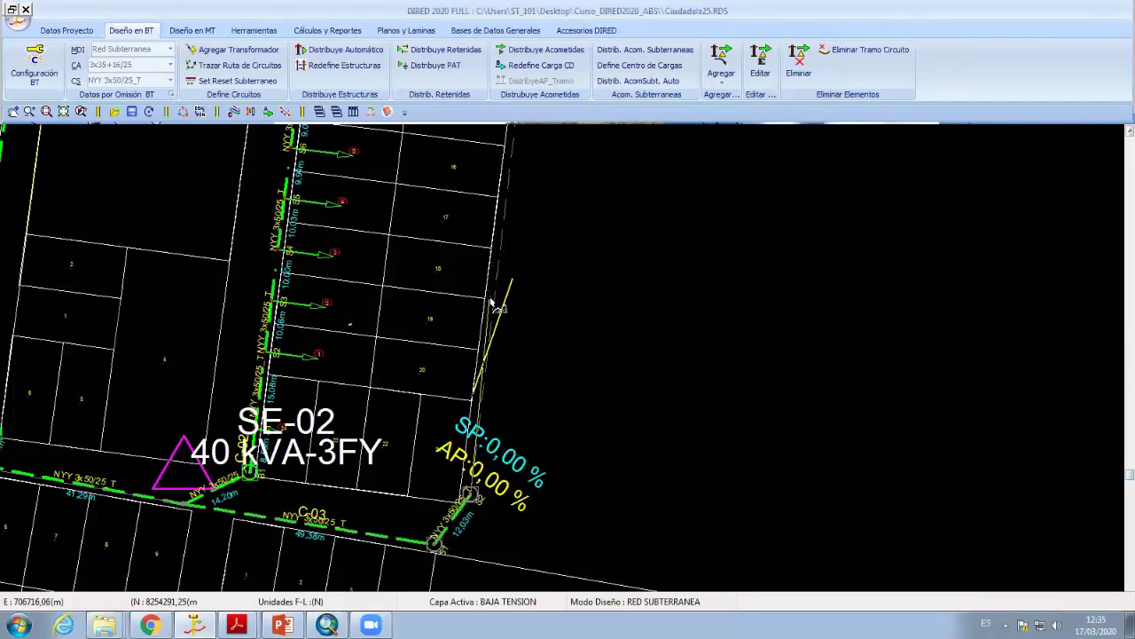
{"action": "scroll", "coordinate": [491, 311], "scroll_direction": "up", "scroll_amount": 2}
{"action": "middle_click_drag", "start_coordinate": [490, 334], "coordinate": [588, 310]}
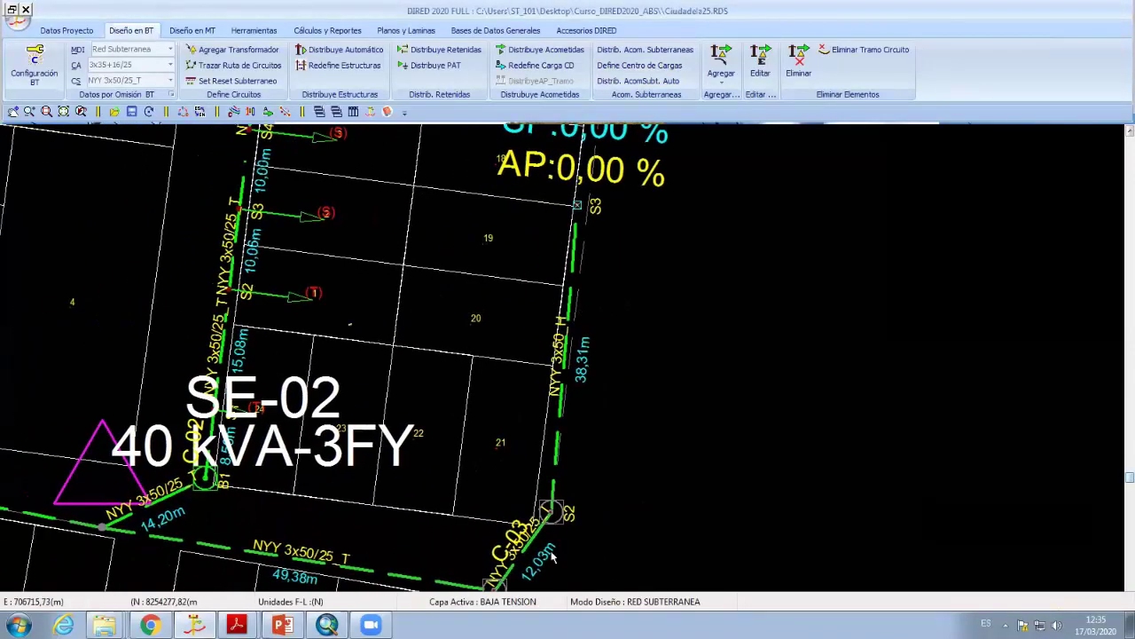
{"action": "scroll", "coordinate": [575, 386], "scroll_direction": "up", "scroll_amount": 1}
{"action": "scroll", "coordinate": [575, 386], "scroll_direction": "up", "scroll_amount": 1}
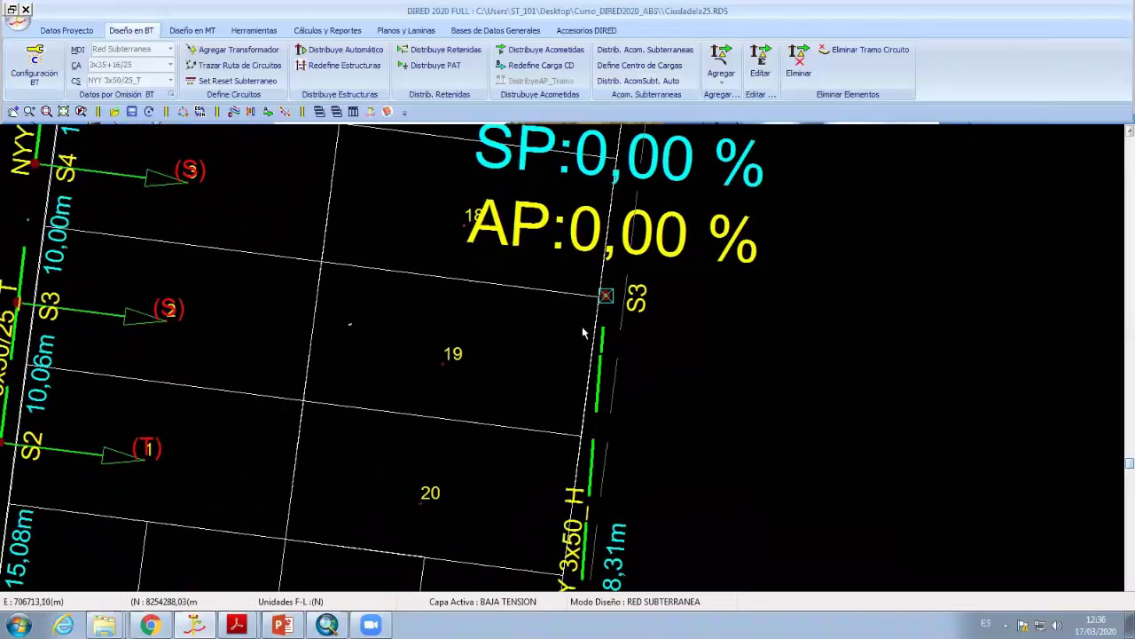
{"action": "scroll", "coordinate": [572, 389], "scroll_direction": "up", "scroll_amount": 1}
{"action": "scroll", "coordinate": [564, 392], "scroll_direction": "up", "scroll_amount": 1}
{"action": "scroll", "coordinate": [558, 396], "scroll_direction": "up", "scroll_amount": 1}
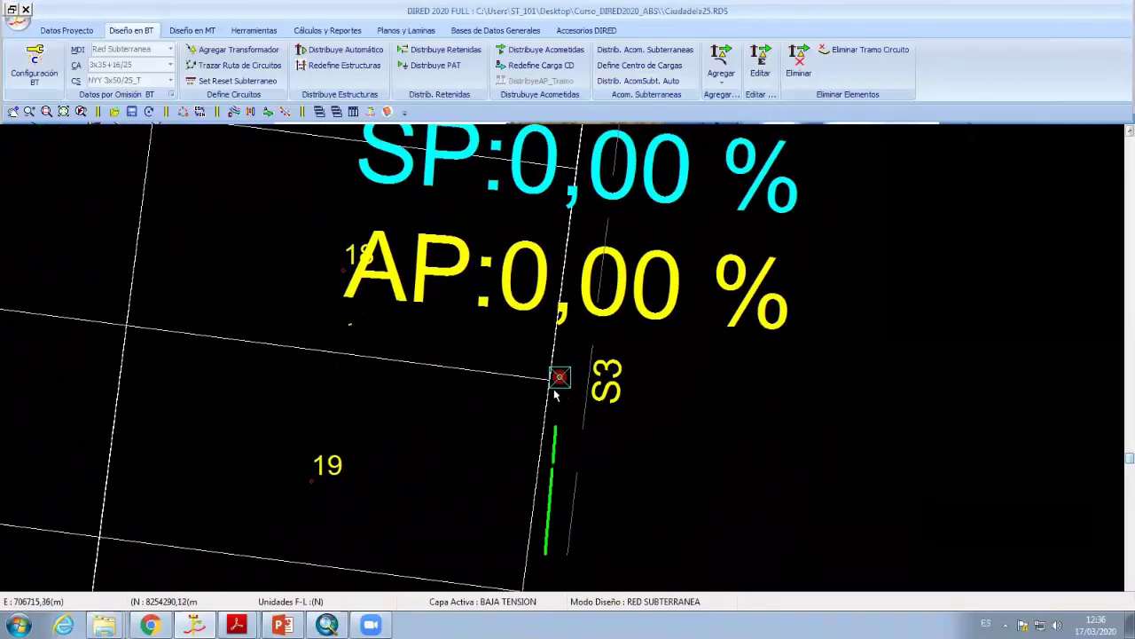
Zoom back out to the SE-02 label and bring up the Agregar element list
{"action": "scroll", "coordinate": [555, 397], "scroll_direction": "down", "scroll_amount": 2}
{"action": "scroll", "coordinate": [557, 395], "scroll_direction": "down", "scroll_amount": 1}
{"action": "middle_click_drag", "start_coordinate": [560, 391], "coordinate": [566, 349]}
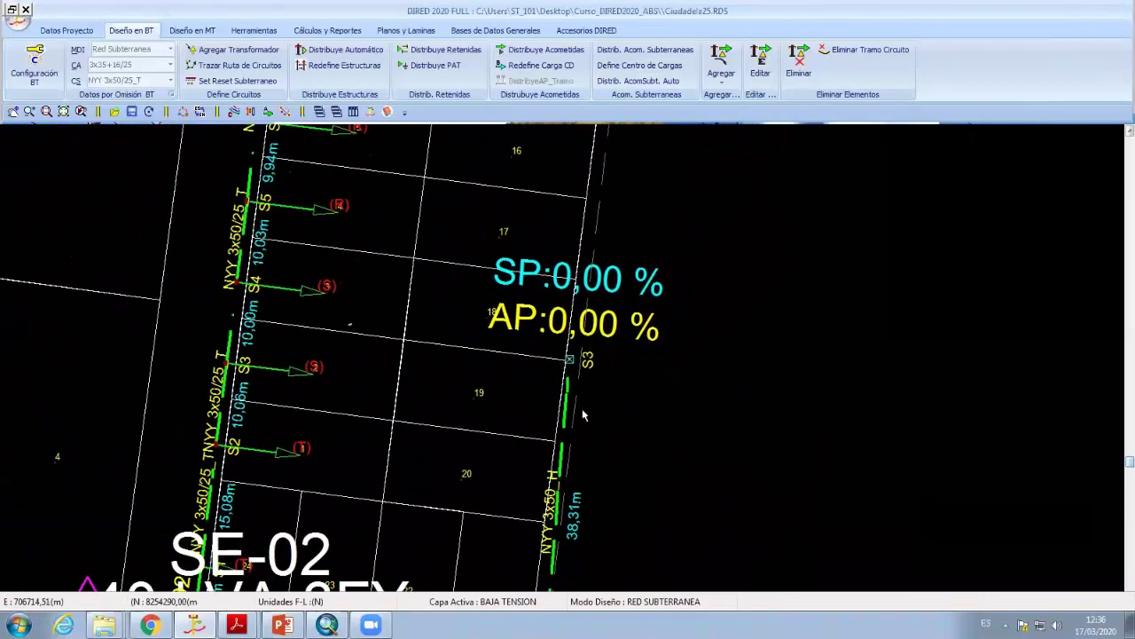
{"action": "scroll", "coordinate": [578, 414], "scroll_direction": "down", "scroll_amount": 1}
{"action": "scroll", "coordinate": [550, 424], "scroll_direction": "down", "scroll_amount": 1}
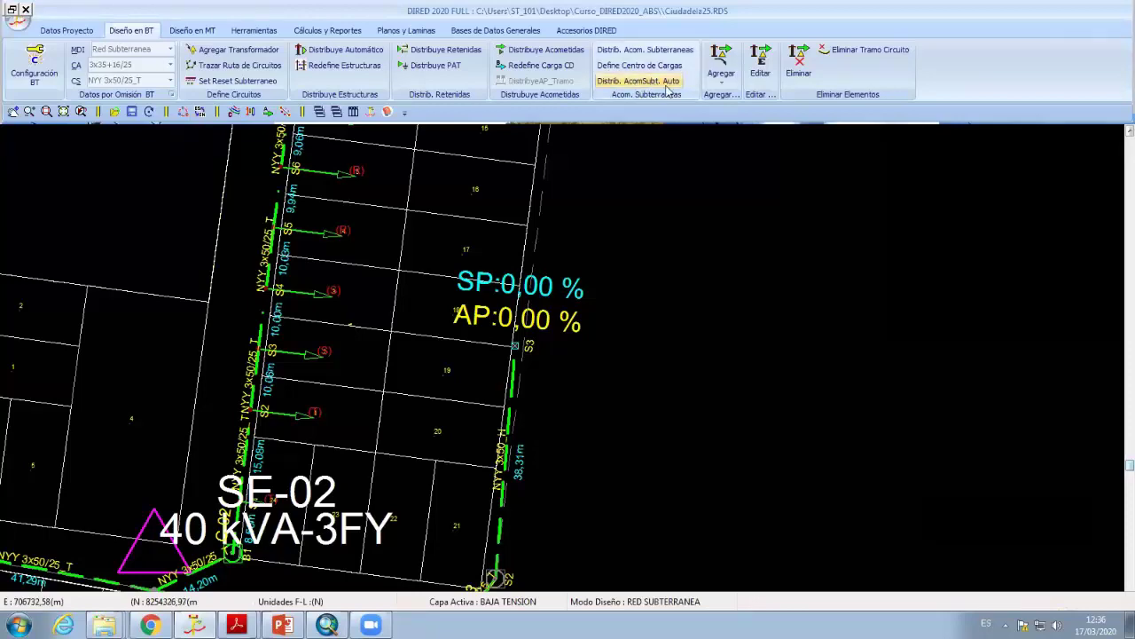
{"action": "scroll", "coordinate": [653, 169], "scroll_direction": "down", "scroll_amount": 1}
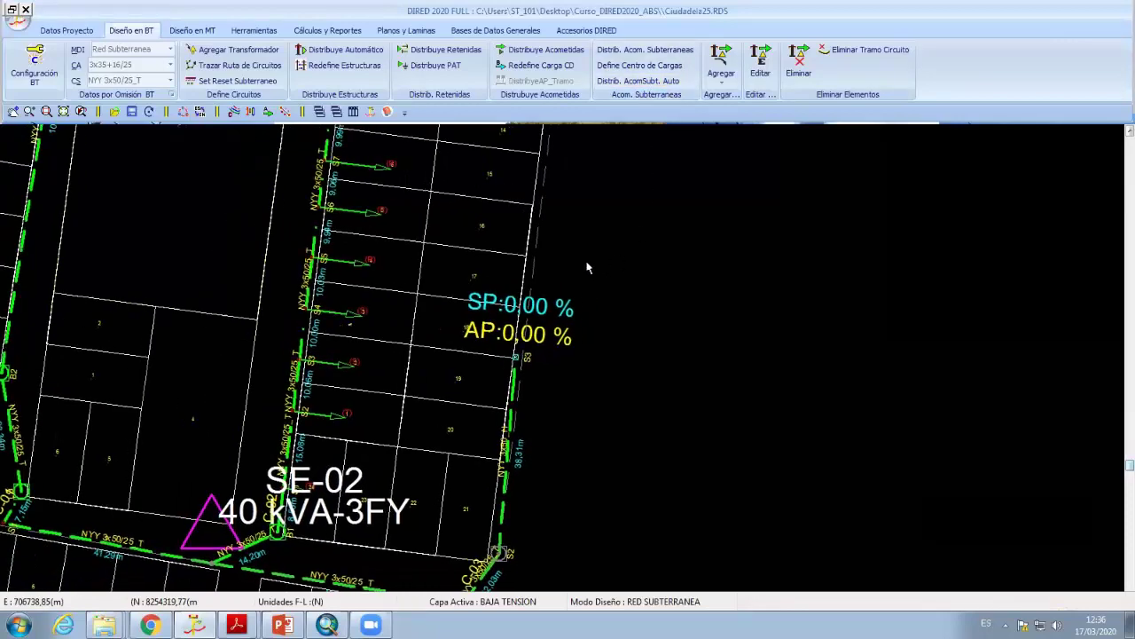
{"action": "left_click", "coordinate": [721, 69]}
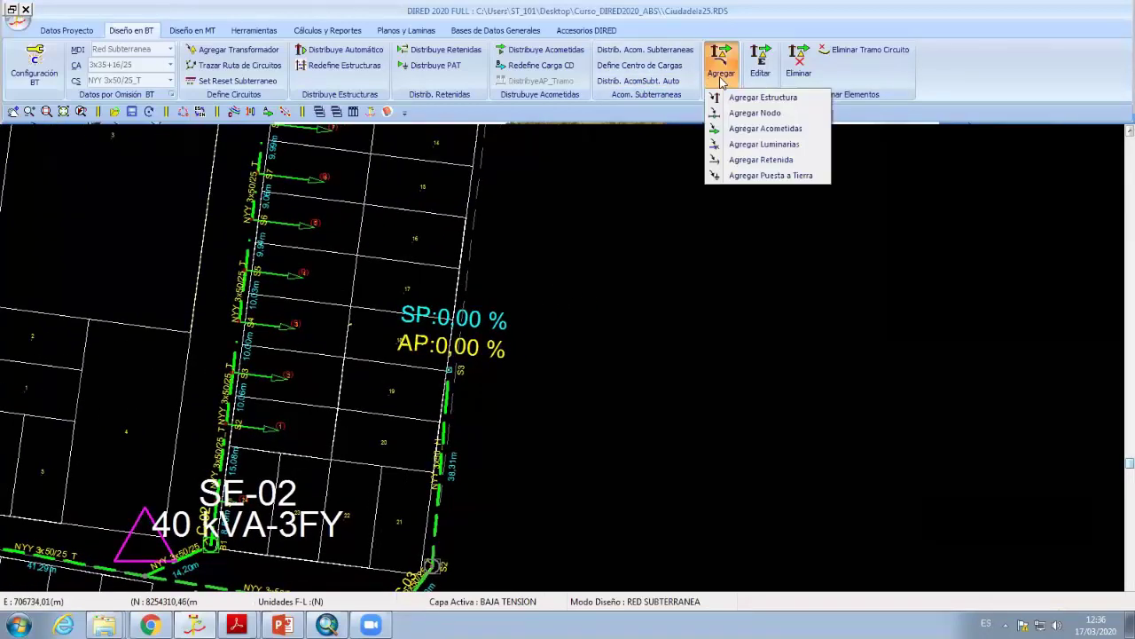
Add underground service connections from node S3 to three adjacent lots
{"action": "left_click", "coordinate": [727, 129]}
{"action": "left_click", "coordinate": [448, 409]}
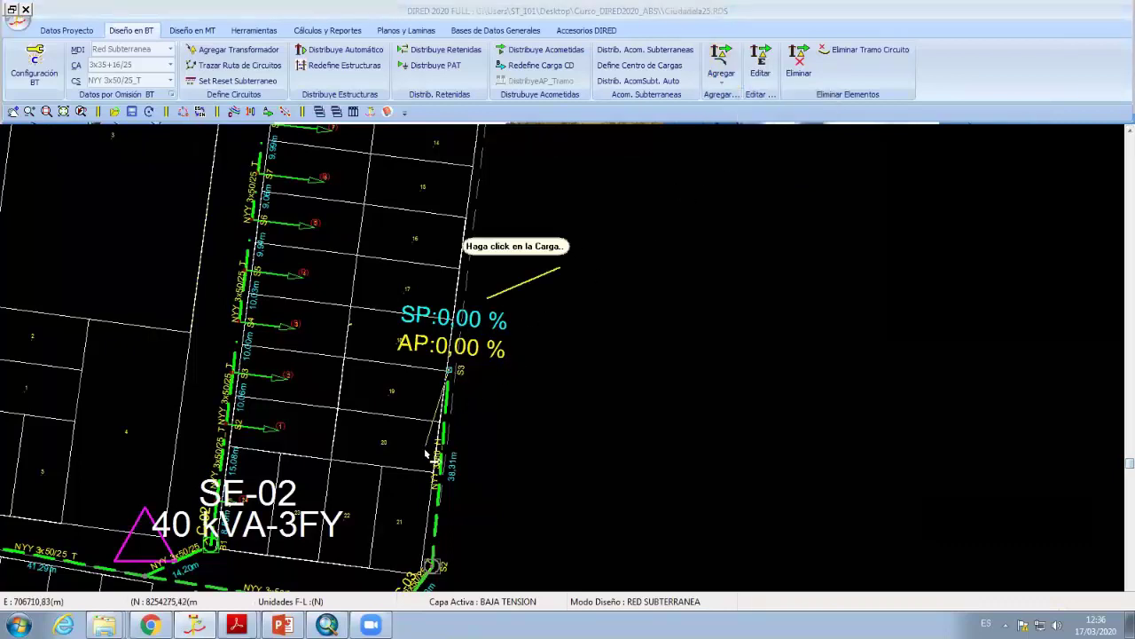
{"action": "left_click", "coordinate": [433, 436]}
{"action": "left_click", "coordinate": [461, 253]}
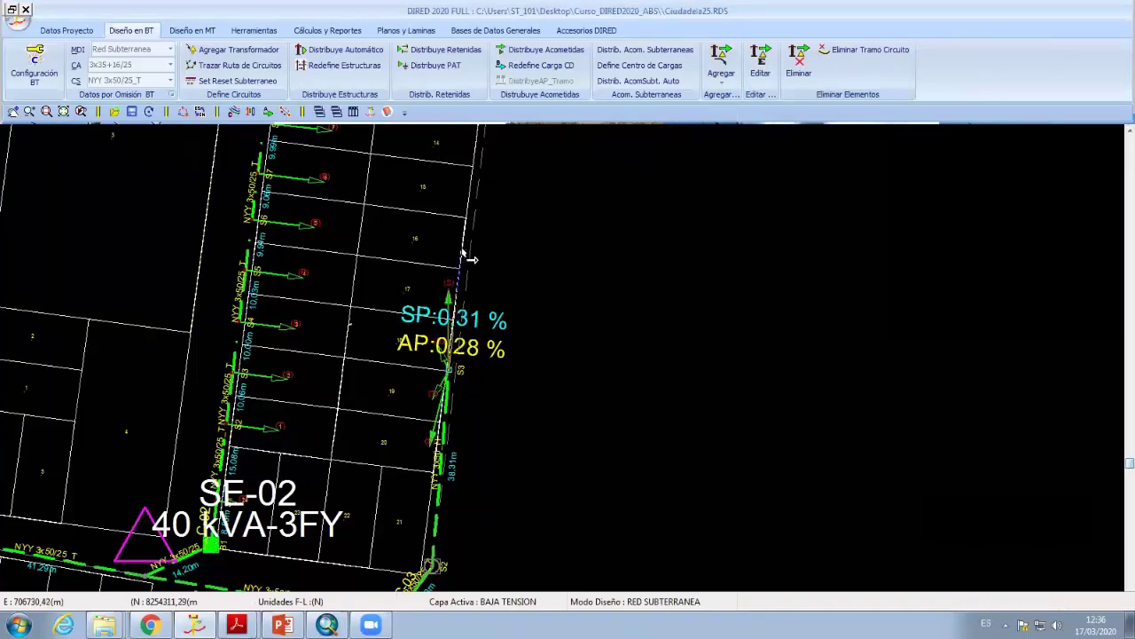
{"action": "left_click", "coordinate": [456, 254]}
{"action": "right_click", "coordinate": [539, 251]}
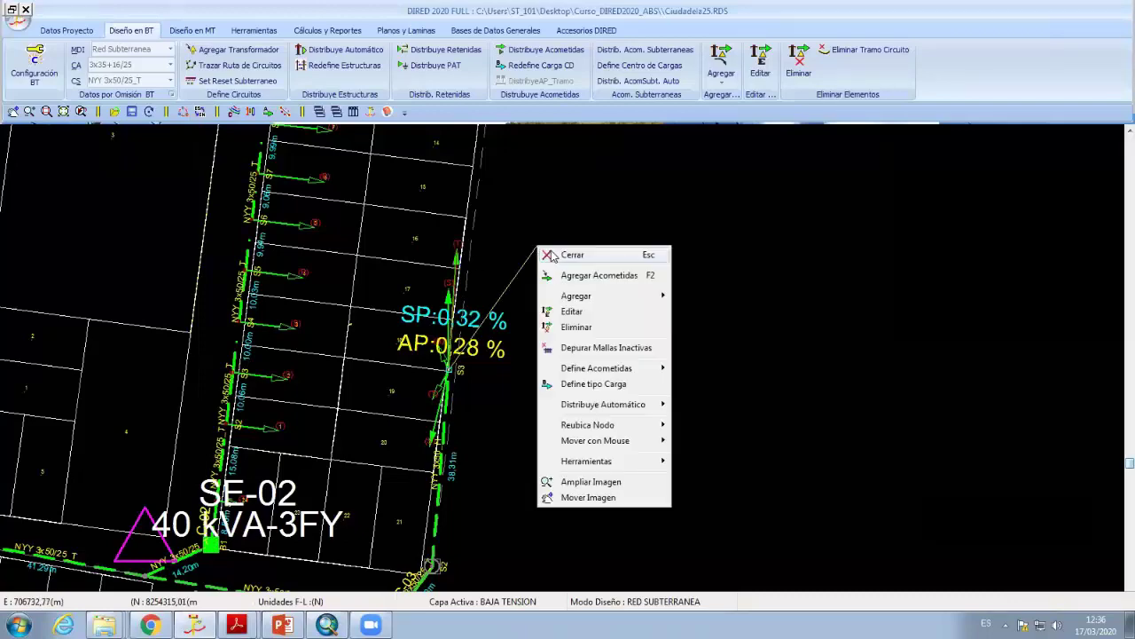
{"action": "left_click", "coordinate": [555, 257]}
Zoom and pan to check node S3's new SP 0,32 % and AP 0,28 % labels
{"action": "scroll", "coordinate": [457, 417], "scroll_direction": "up", "scroll_amount": 2}
{"action": "scroll", "coordinate": [532, 347], "scroll_direction": "up", "scroll_amount": 2}
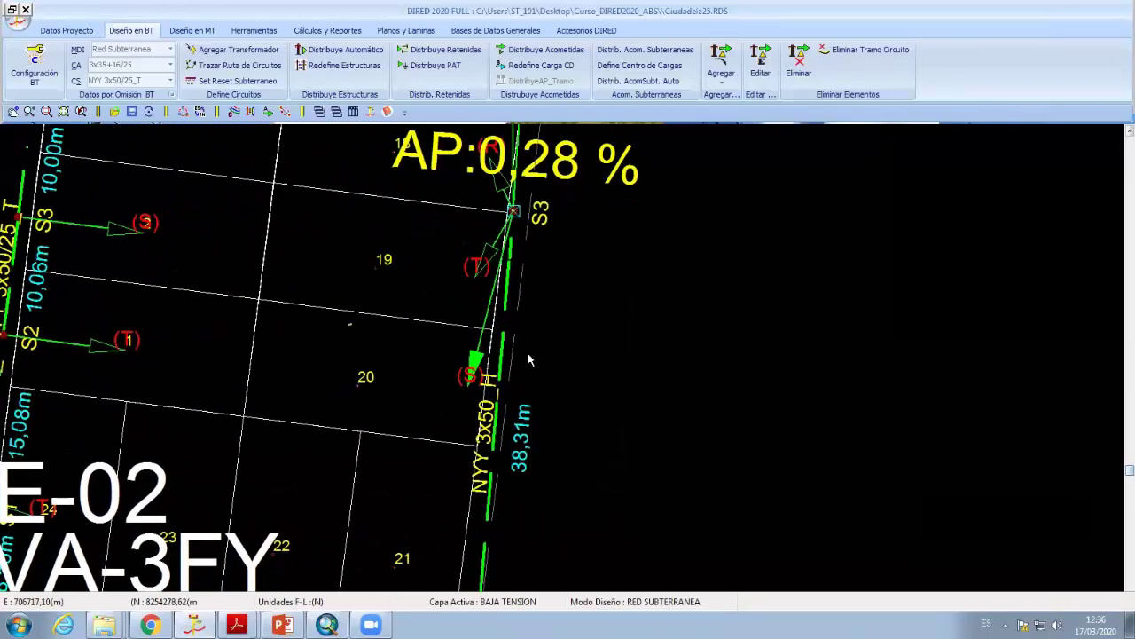
{"action": "scroll", "coordinate": [528, 354], "scroll_direction": "up", "scroll_amount": 2}
{"action": "scroll", "coordinate": [479, 360], "scroll_direction": "up", "scroll_amount": 1}
{"action": "scroll", "coordinate": [466, 364], "scroll_direction": "down", "scroll_amount": 2}
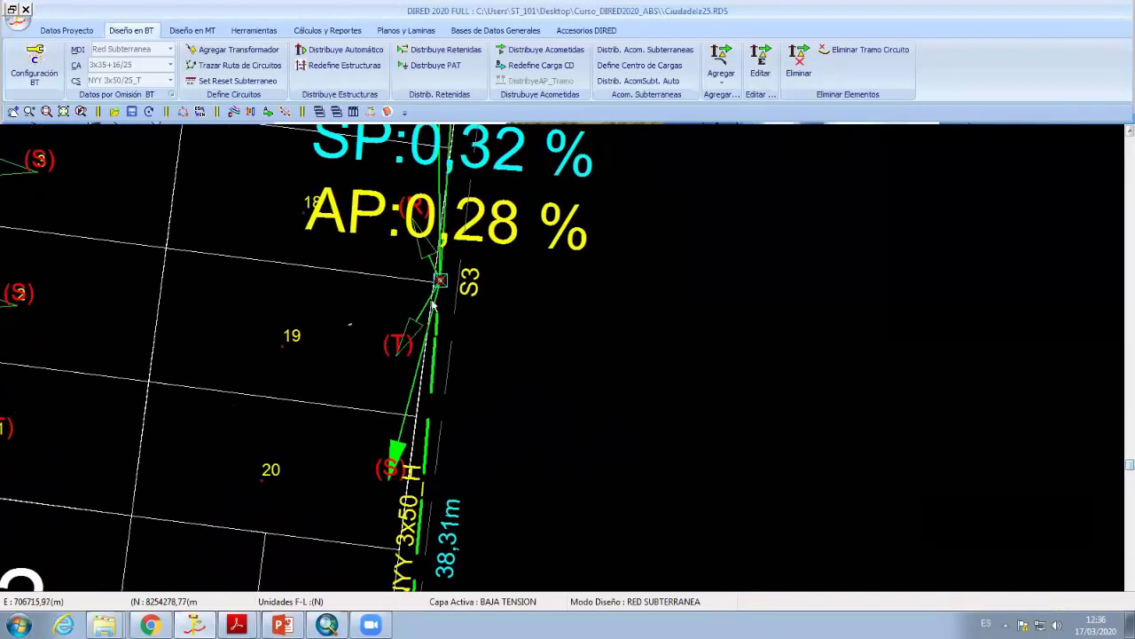
{"action": "scroll", "coordinate": [436, 287], "scroll_direction": "up", "scroll_amount": 1}
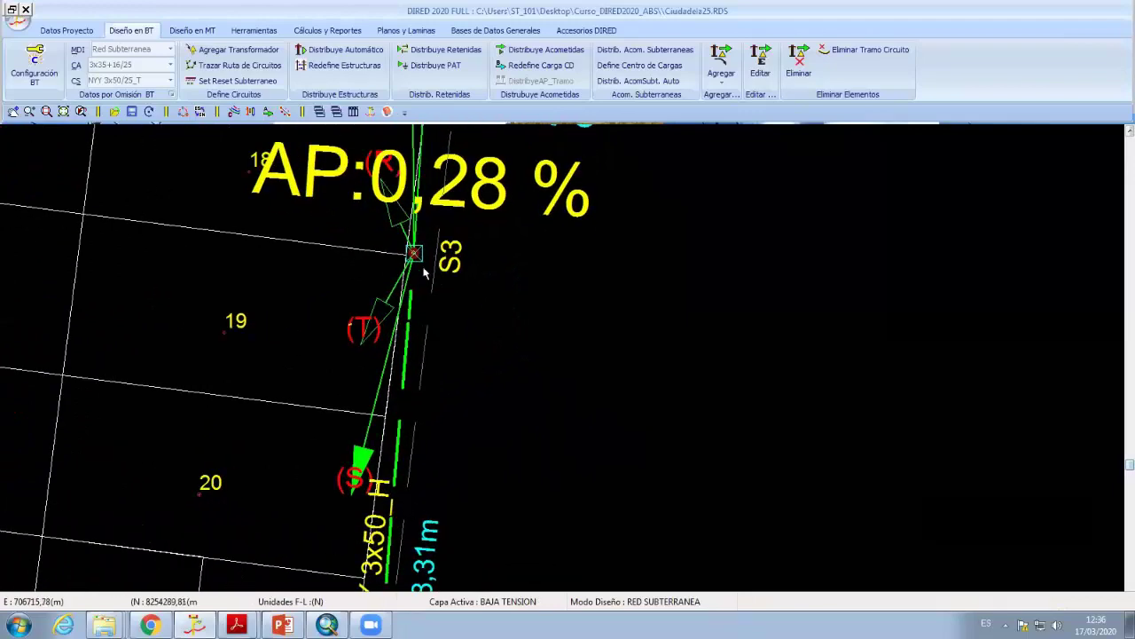
{"action": "middle_click_drag", "start_coordinate": [414, 259], "coordinate": [408, 337]}
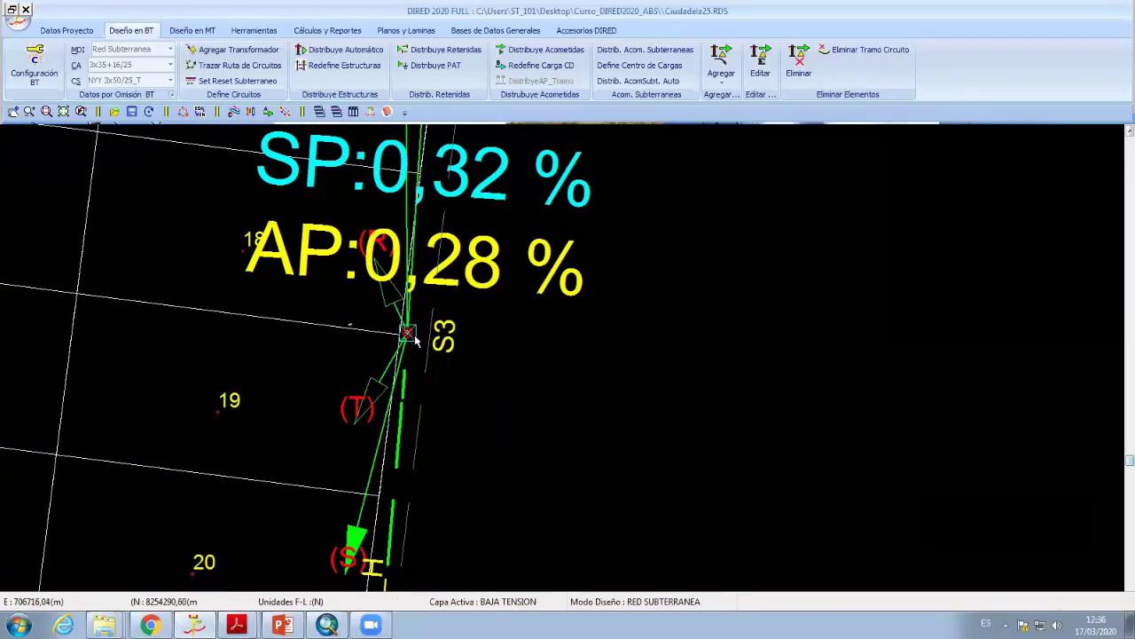
{"action": "scroll", "coordinate": [417, 337], "scroll_direction": "down", "scroll_amount": 1}
Pan around node S3 to view the left lots and SE-02
{"action": "middle_click_drag", "start_coordinate": [459, 377], "coordinate": [590, 381]}
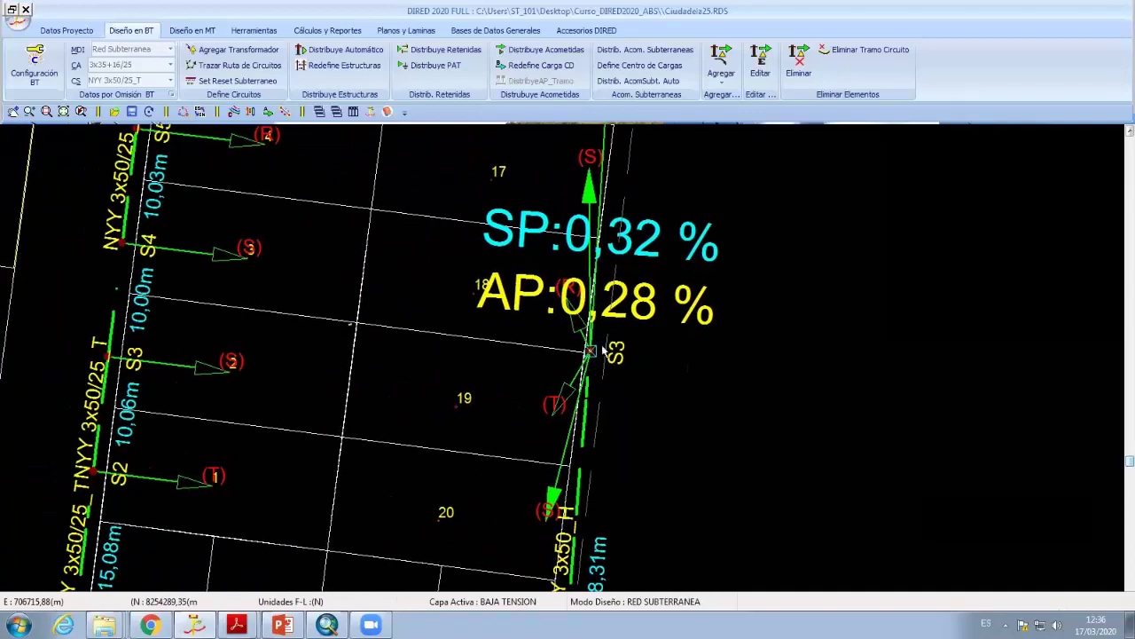
{"action": "scroll", "coordinate": [585, 384], "scroll_direction": "down", "scroll_amount": 1}
{"action": "scroll", "coordinate": [579, 387], "scroll_direction": "up", "scroll_amount": 2}
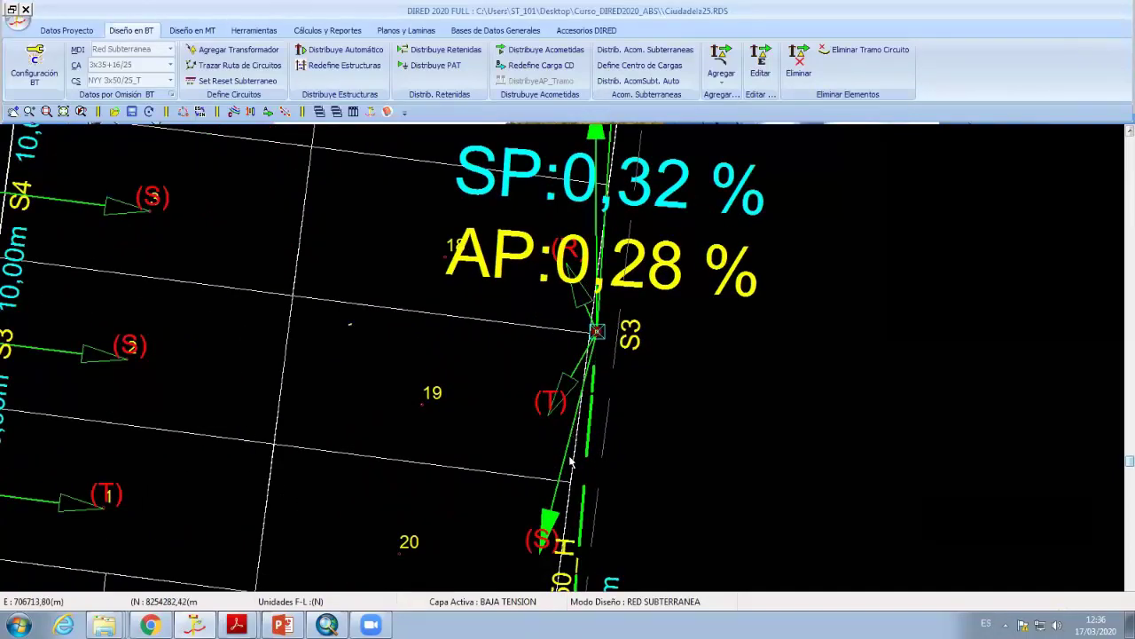
{"action": "middle_click_drag", "start_coordinate": [610, 327], "coordinate": [500, 402]}
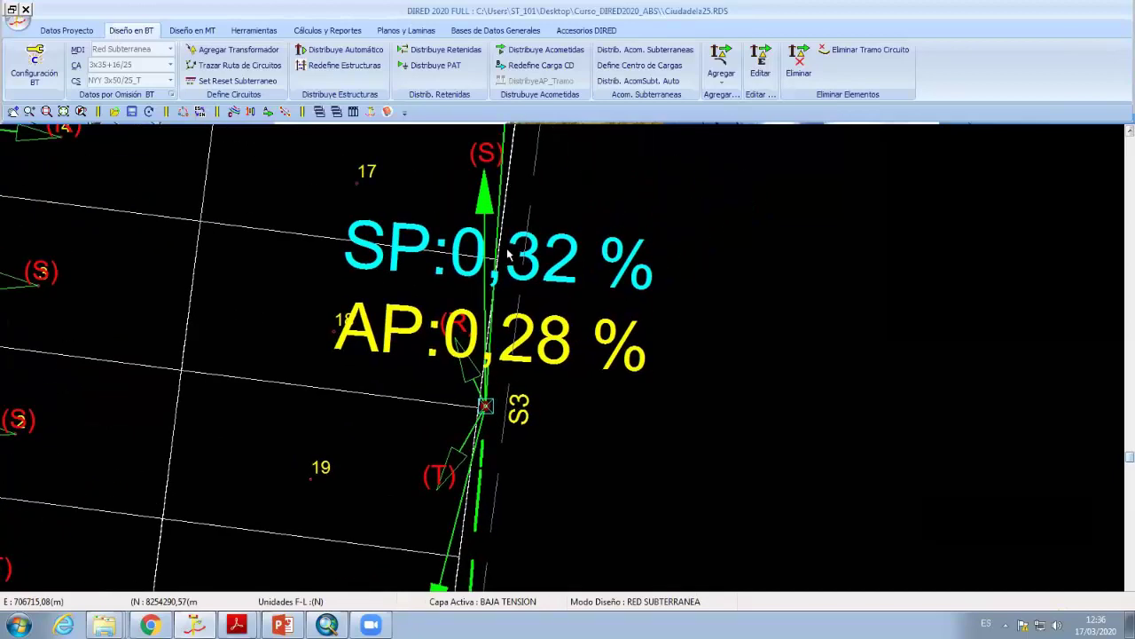
{"action": "middle_click_drag", "start_coordinate": [509, 257], "coordinate": [447, 393]}
{"action": "middle_click_drag", "start_coordinate": [467, 579], "coordinate": [486, 394]}
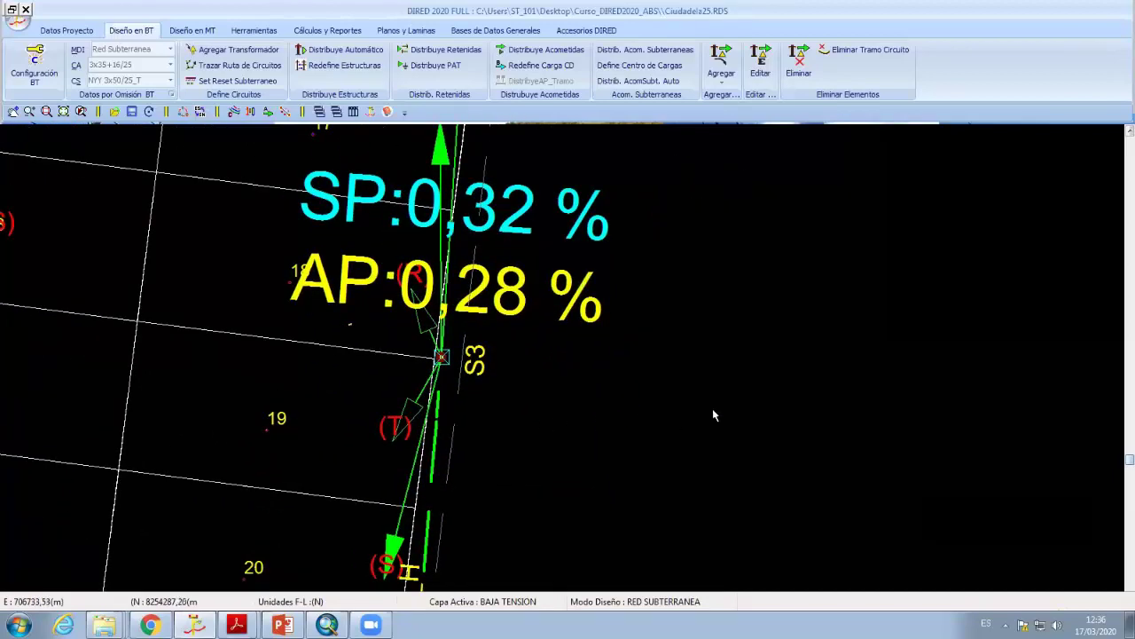
{"action": "middle_click_drag", "start_coordinate": [475, 463], "coordinate": [472, 259]}
{"action": "scroll", "coordinate": [479, 266], "scroll_direction": "down", "scroll_amount": 2}
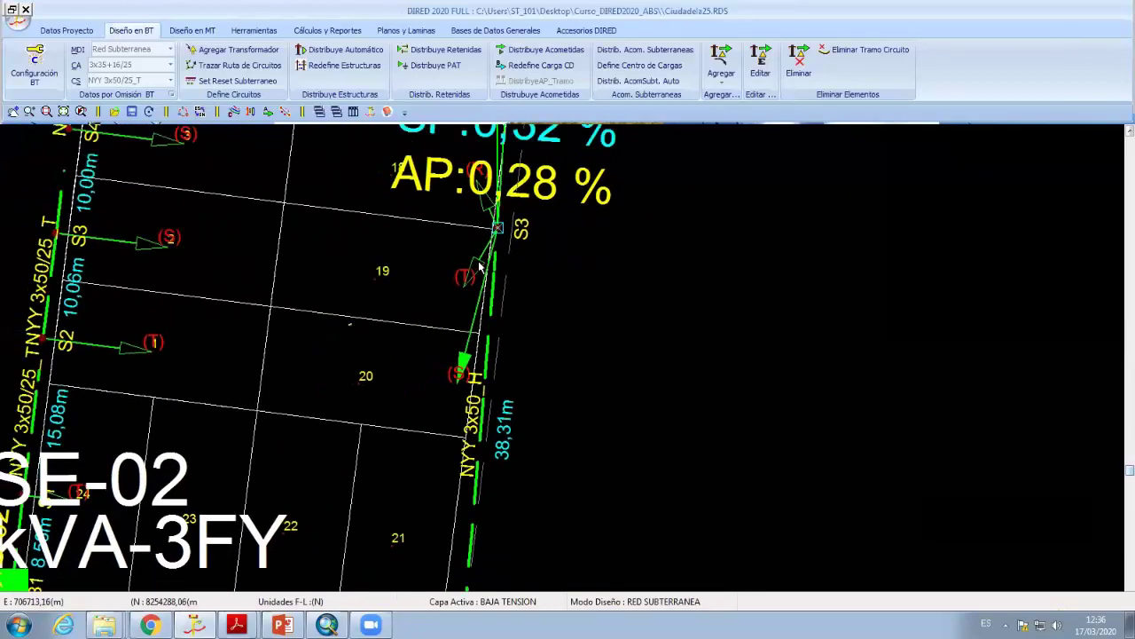
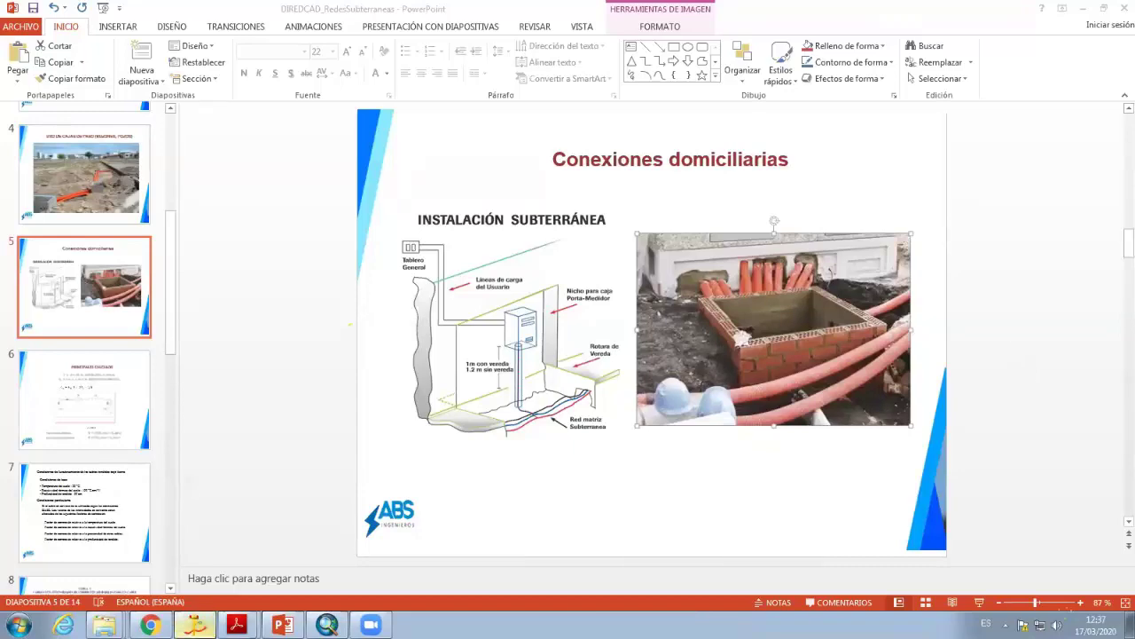
Bring DIRED 2020 back from PowerPoint and pan the plan to the SE-02 feeder
{"action": "left_click", "coordinate": [195, 624]}
{"action": "middle_click_drag", "start_coordinate": [530, 262], "coordinate": [494, 327]}
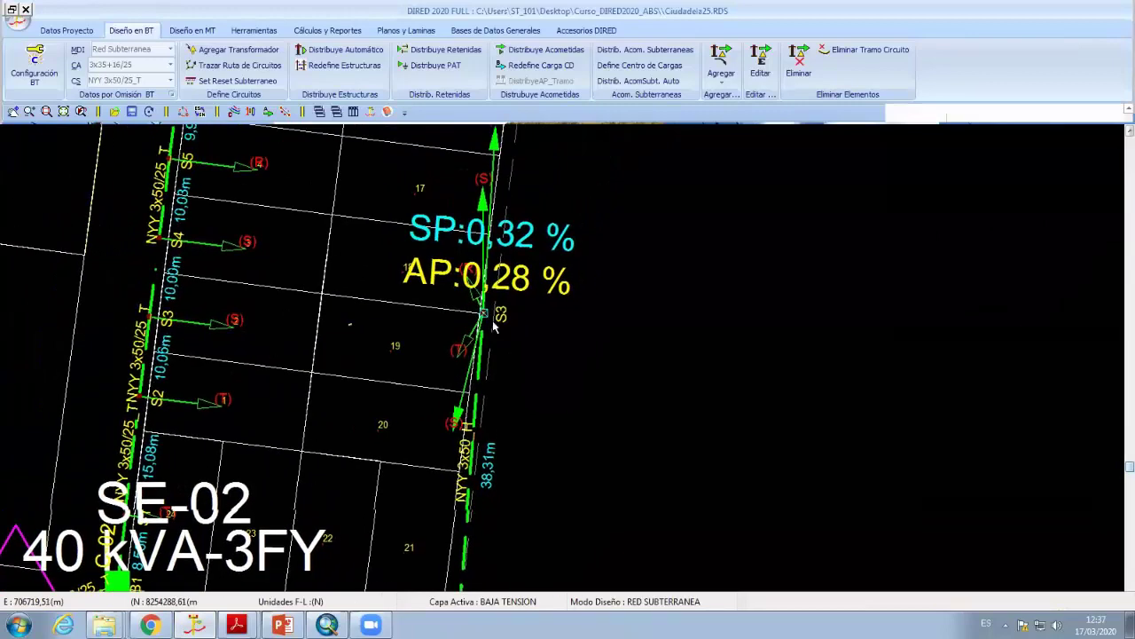
Zoom around the plan to review the feeders' SP/AP voltage-drop labels
{"action": "scroll", "coordinate": [479, 479], "scroll_direction": "down", "scroll_amount": 1}
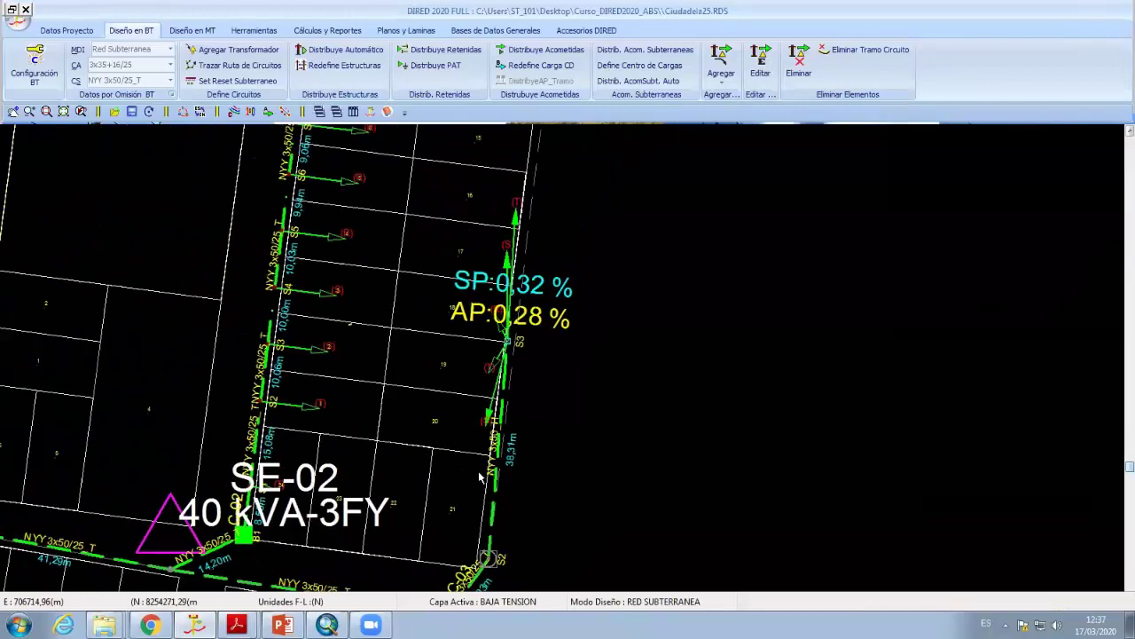
{"action": "scroll", "coordinate": [506, 497], "scroll_direction": "down", "scroll_amount": 2}
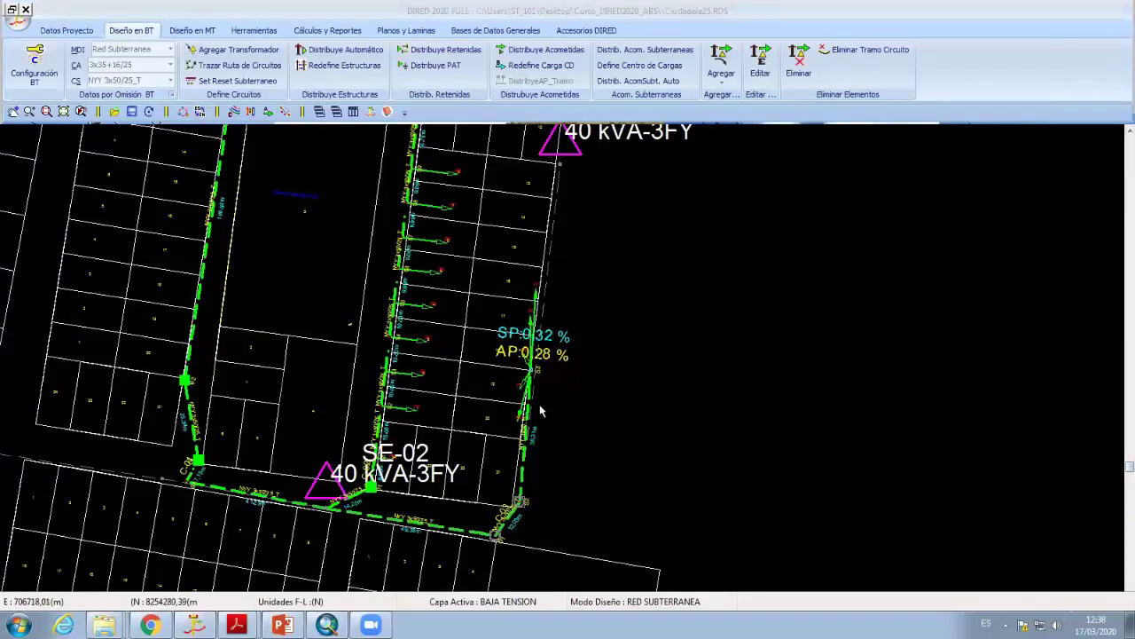
{"action": "scroll", "coordinate": [510, 413], "scroll_direction": "up", "scroll_amount": 1}
{"action": "scroll", "coordinate": [509, 413], "scroll_direction": "up", "scroll_amount": 2}
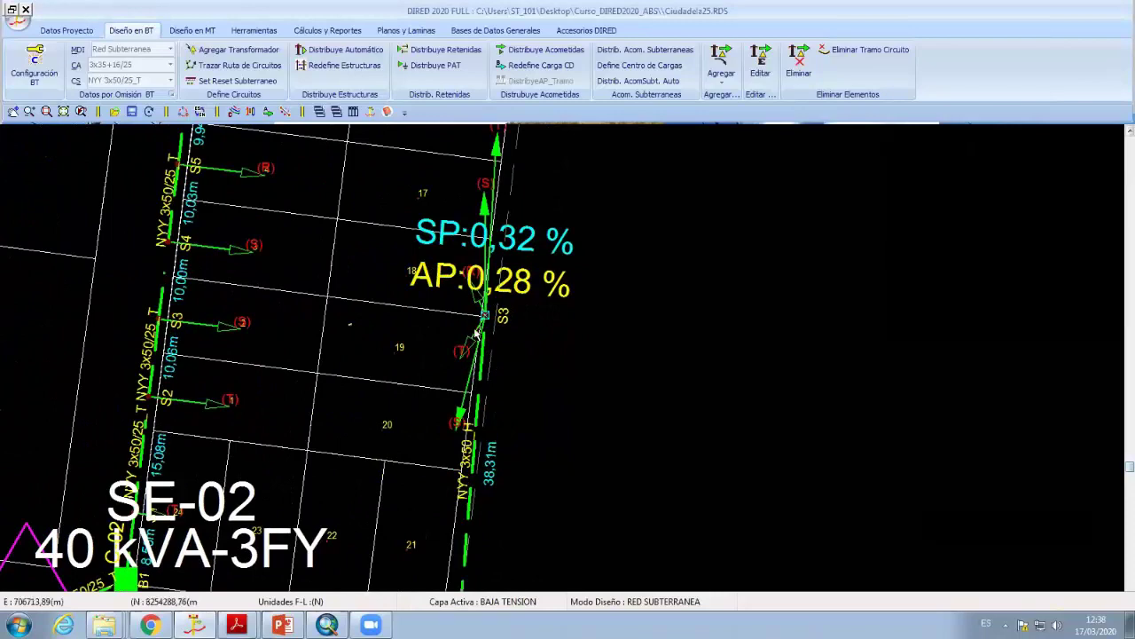
{"action": "scroll", "coordinate": [396, 382], "scroll_direction": "down", "scroll_amount": 2}
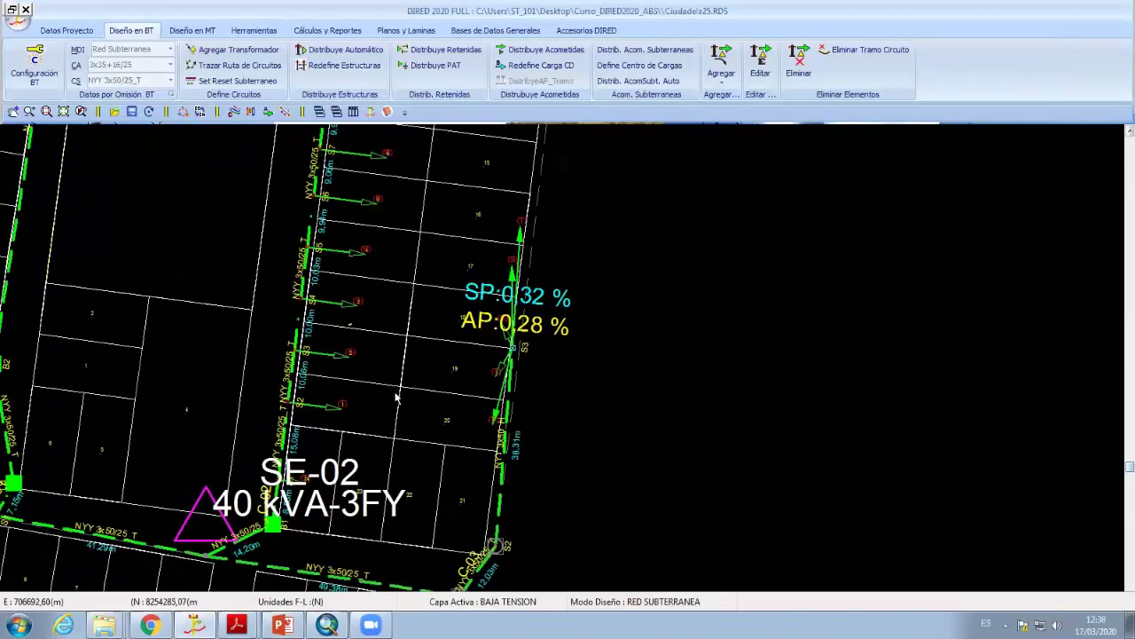
{"action": "scroll", "coordinate": [398, 397], "scroll_direction": "down", "scroll_amount": 1}
{"action": "scroll", "coordinate": [398, 398], "scroll_direction": "down", "scroll_amount": 1}
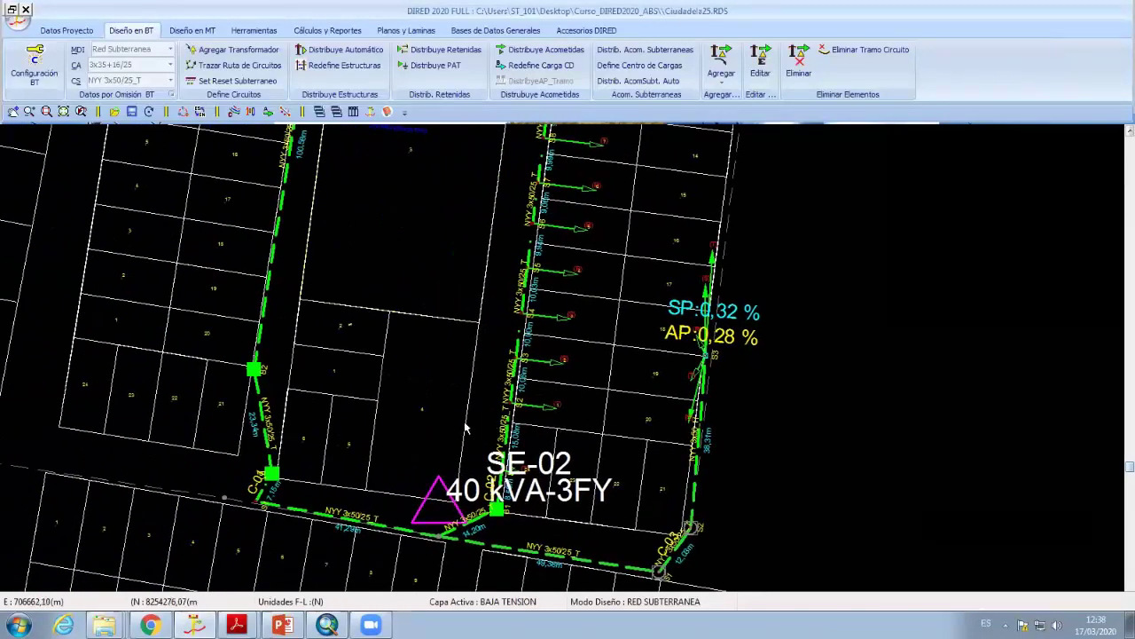
Pan to the SE-02 voltage-drop labels and bring up the Agregar element list
{"action": "mouse_move", "coordinate": [384, 413]}
{"action": "middle_mouse_down"}
{"action": "mouse_move", "coordinate": [554, 455]}
{"action": "mouse_move", "coordinate": [545, 511]}
{"action": "middle_mouse_up"}
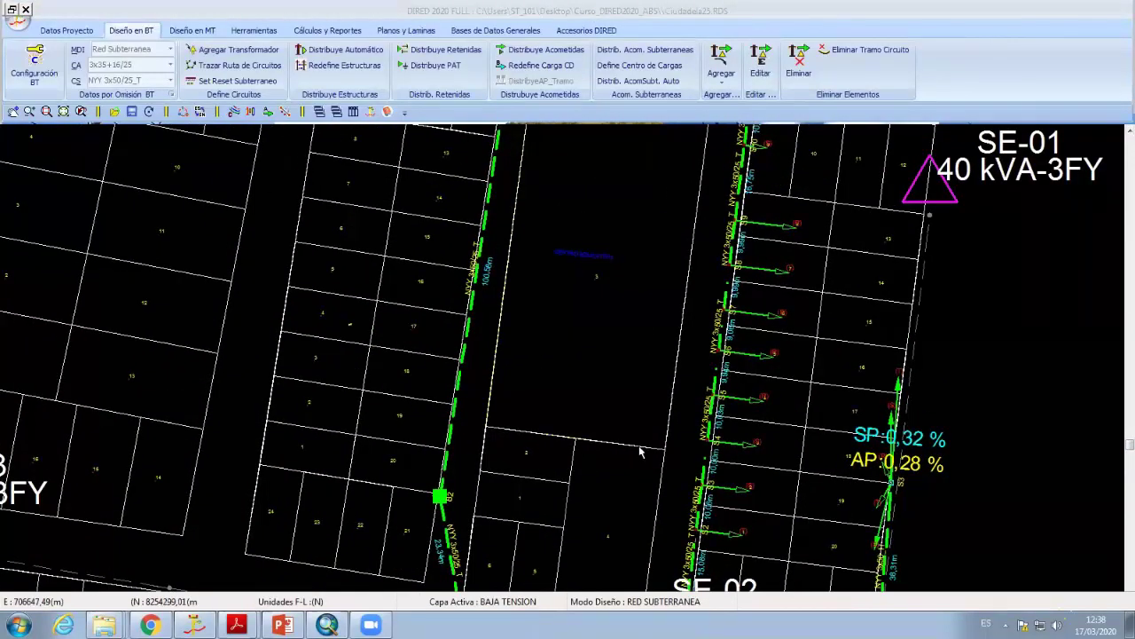
{"action": "scroll", "coordinate": [639, 453], "scroll_direction": "down", "scroll_amount": 2}
{"action": "scroll", "coordinate": [726, 486], "scroll_direction": "up", "scroll_amount": 2}
{"action": "mouse_move", "coordinate": [805, 477]}
{"action": "middle_mouse_down"}
{"action": "mouse_move", "coordinate": [322, 319]}
{"action": "mouse_move", "coordinate": [396, 320]}
{"action": "mouse_move", "coordinate": [557, 389]}
{"action": "middle_mouse_up"}
{"action": "scroll", "coordinate": [387, 301], "scroll_direction": "up", "scroll_amount": 1}
{"action": "scroll", "coordinate": [557, 388], "scroll_direction": "down", "scroll_amount": 1}
{"action": "scroll", "coordinate": [539, 393], "scroll_direction": "up", "scroll_amount": 1}
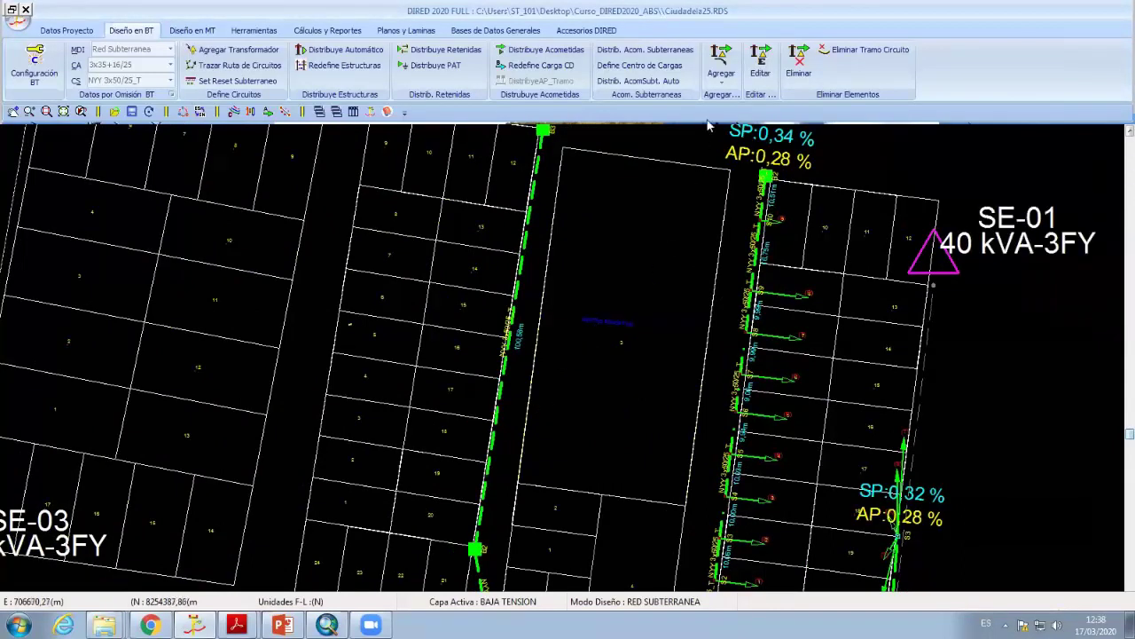
{"action": "left_click", "coordinate": [720, 83]}
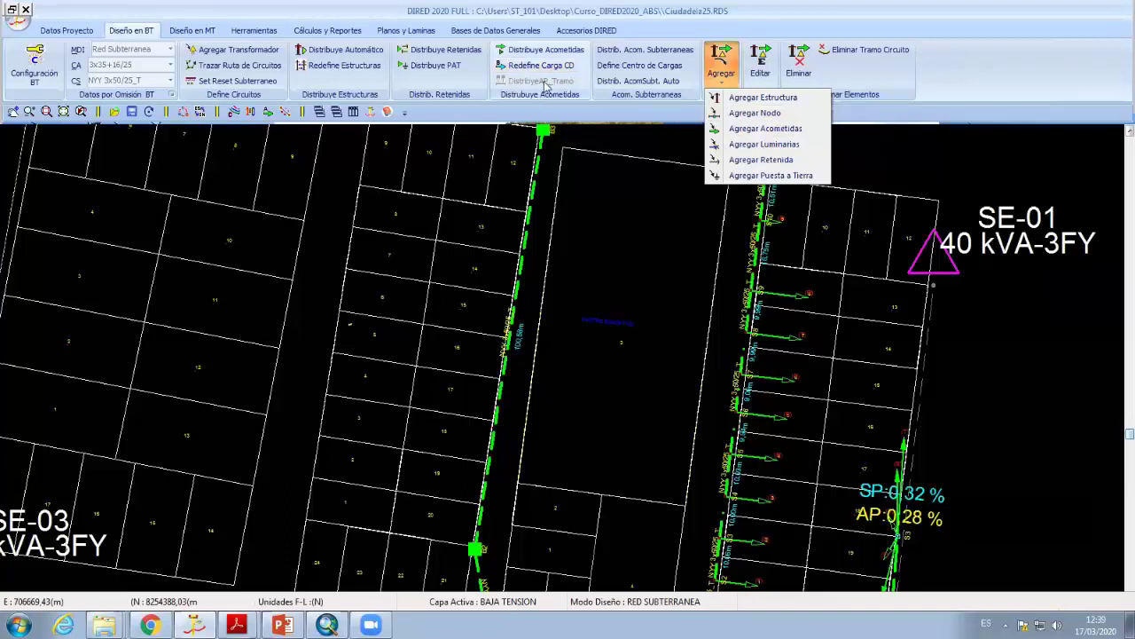
Split the 100.58 m feeder with four new nodes, including one on the top 39.69 m span
{"action": "left_click", "coordinate": [545, 84]}
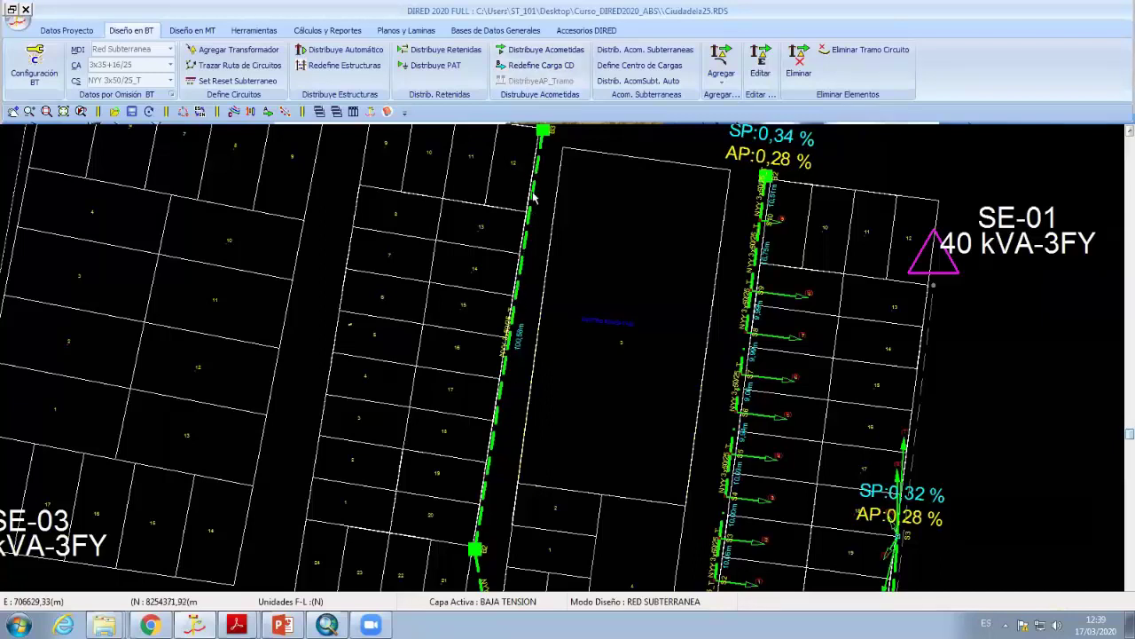
{"action": "left_click", "coordinate": [720, 82]}
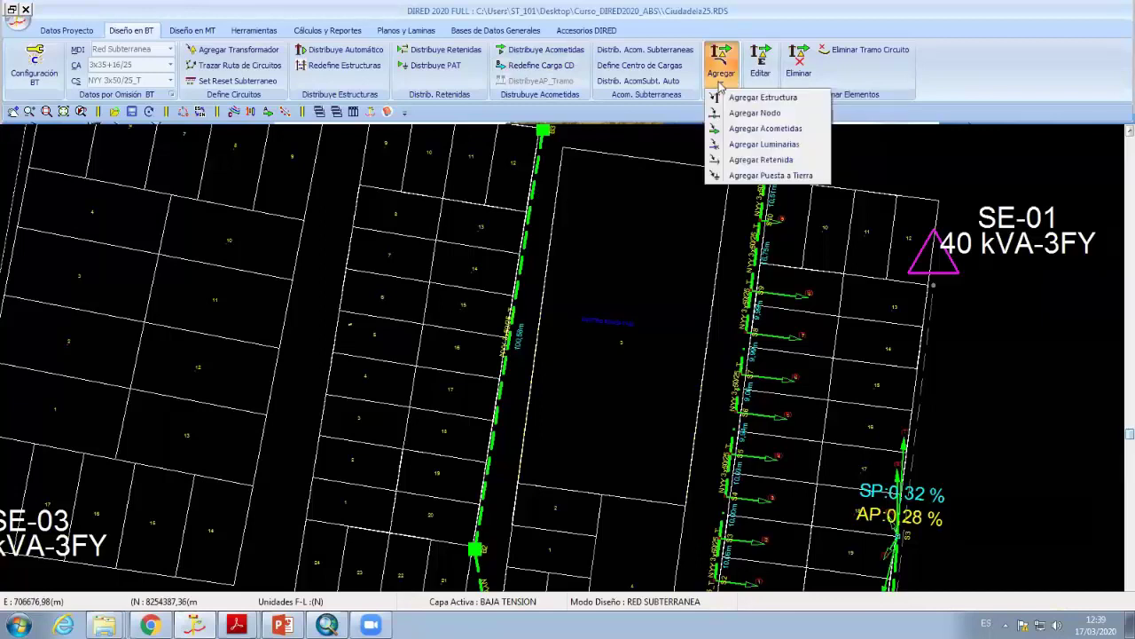
{"action": "left_click", "coordinate": [754, 113]}
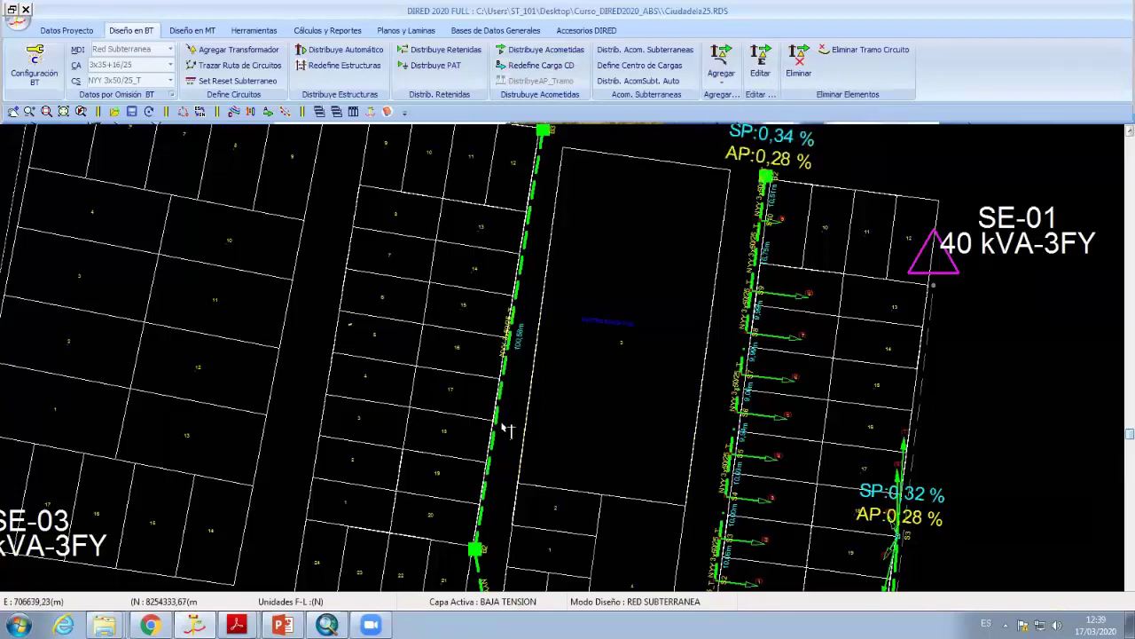
{"action": "left_click", "coordinate": [494, 473]}
{"action": "left_click", "coordinate": [506, 401]}
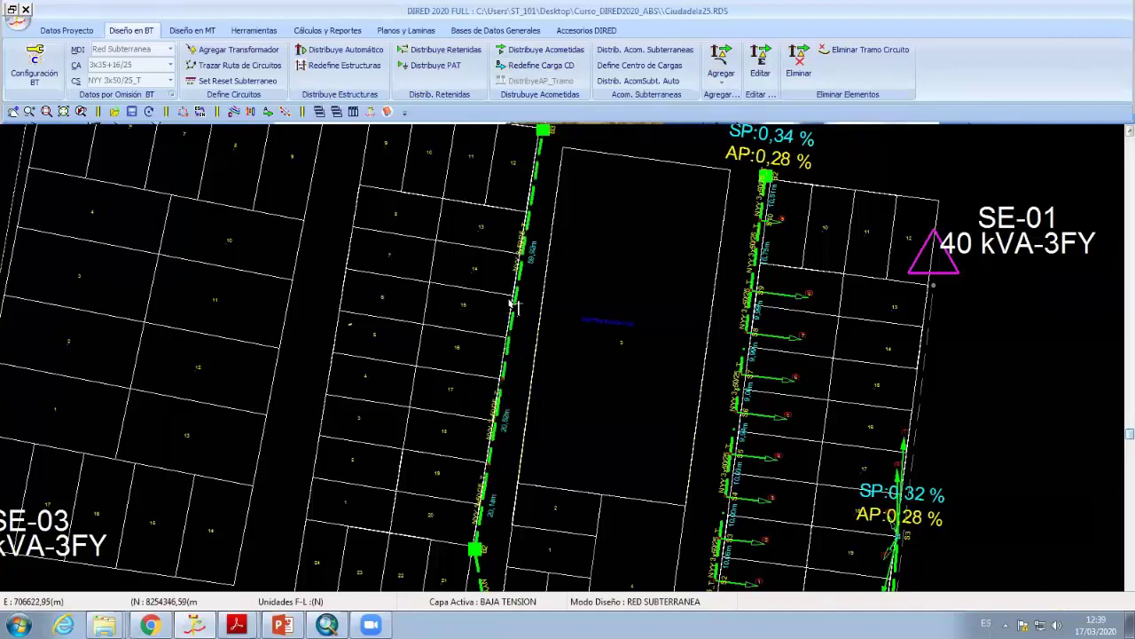
{"action": "left_click", "coordinate": [524, 299]}
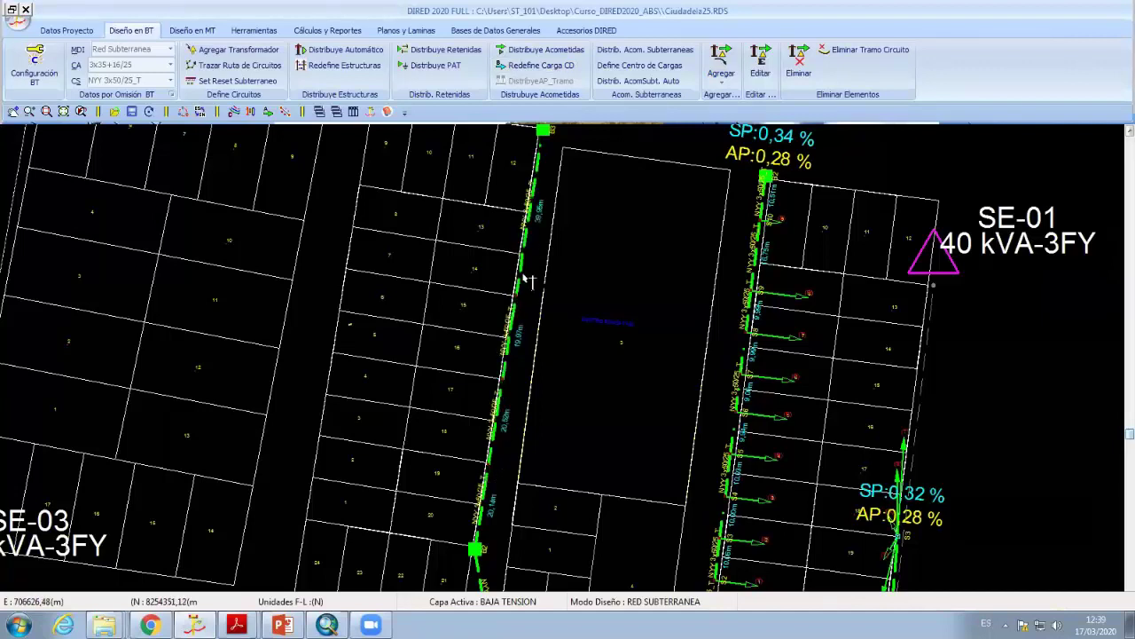
{"action": "left_click", "coordinate": [532, 204]}
{"action": "right_click", "coordinate": [605, 189]}
{"action": "left_click", "coordinate": [621, 197]}
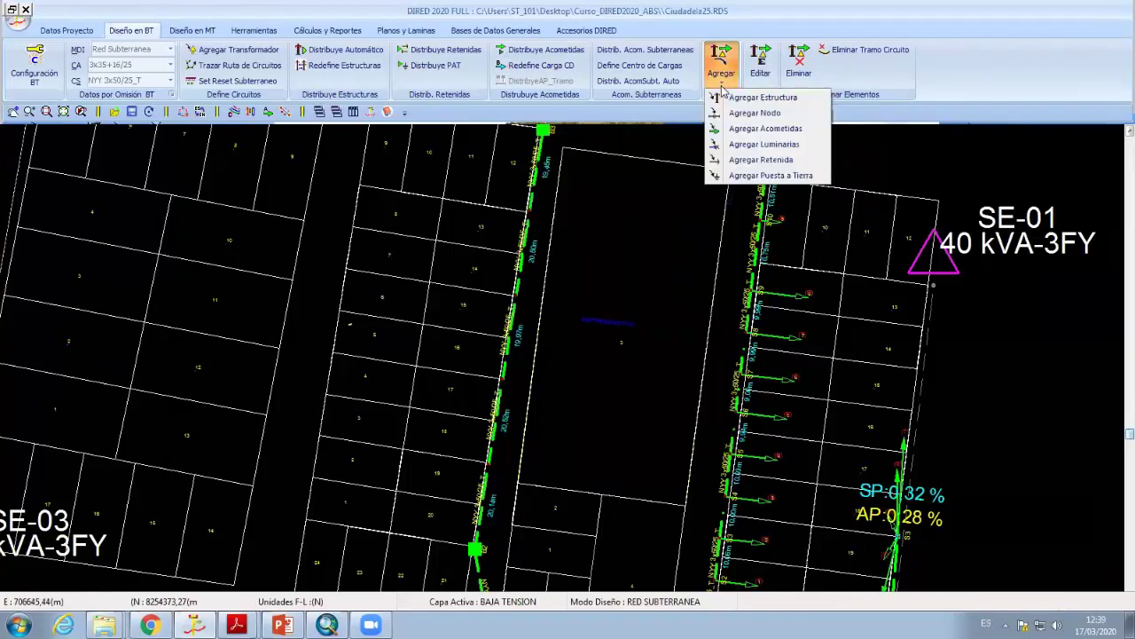
Place luminaires on the new nodes along the NYY 3x50/25_T feeder
{"action": "left_click", "coordinate": [721, 60]}
{"action": "left_click", "coordinate": [774, 144]}
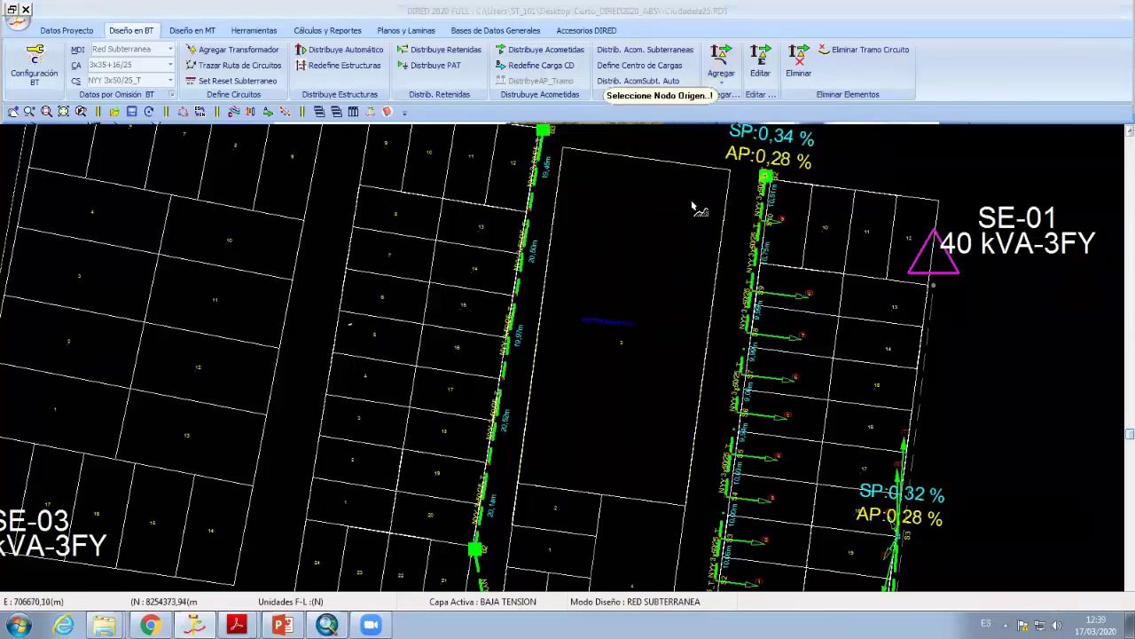
{"action": "left_click", "coordinate": [503, 379]}
{"action": "left_click", "coordinate": [721, 61]}
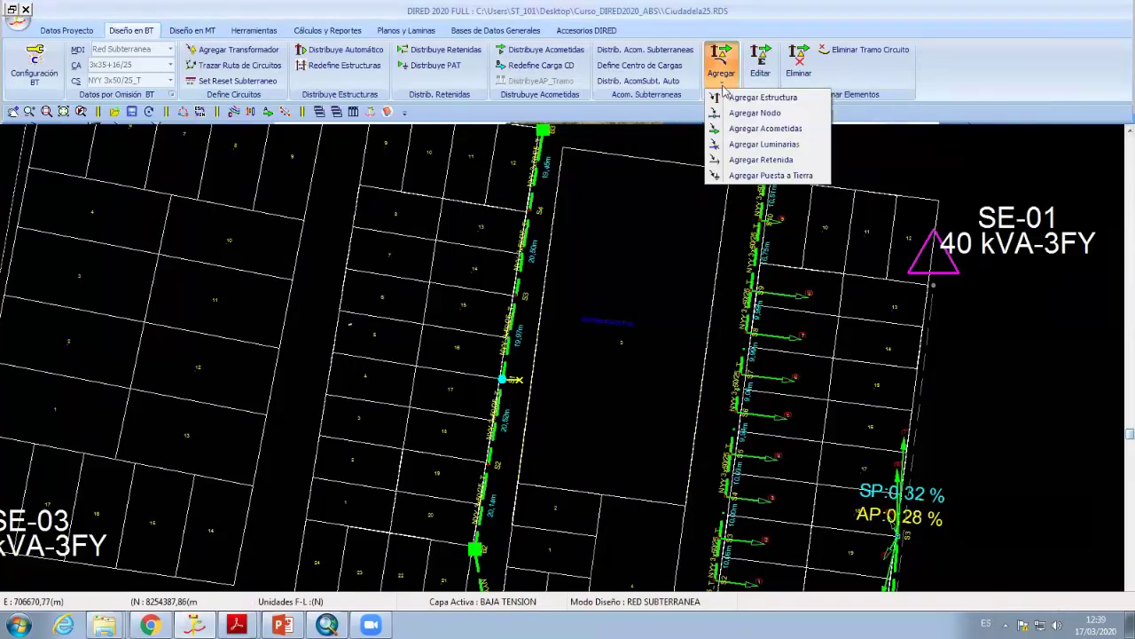
{"action": "left_click", "coordinate": [768, 144]}
{"action": "left_click", "coordinate": [541, 302]}
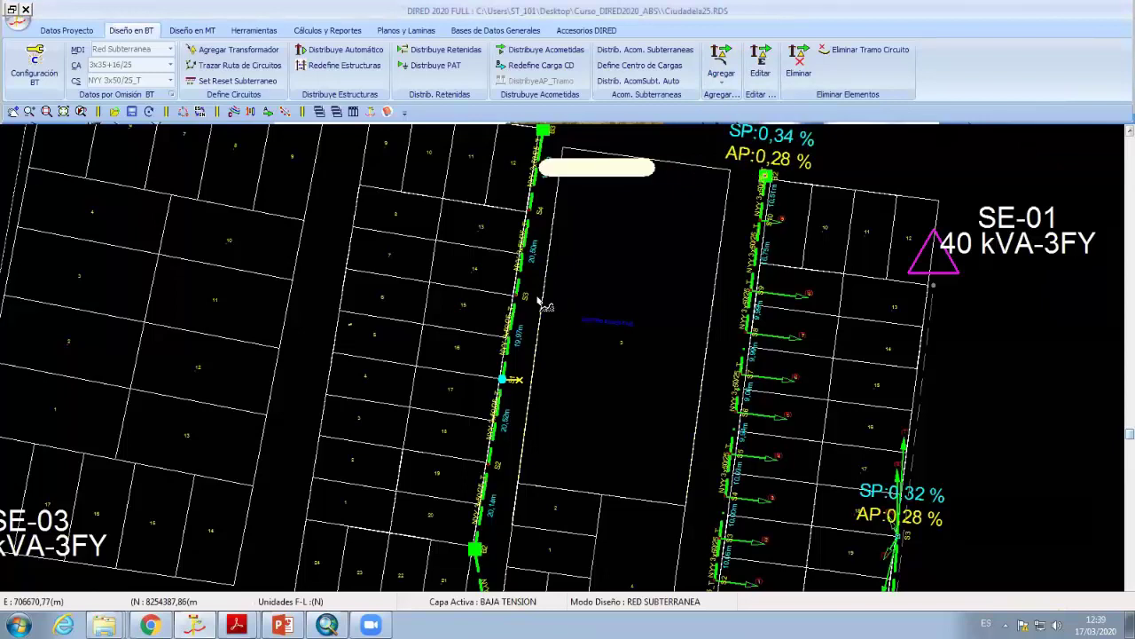
{"action": "left_click", "coordinate": [603, 273]}
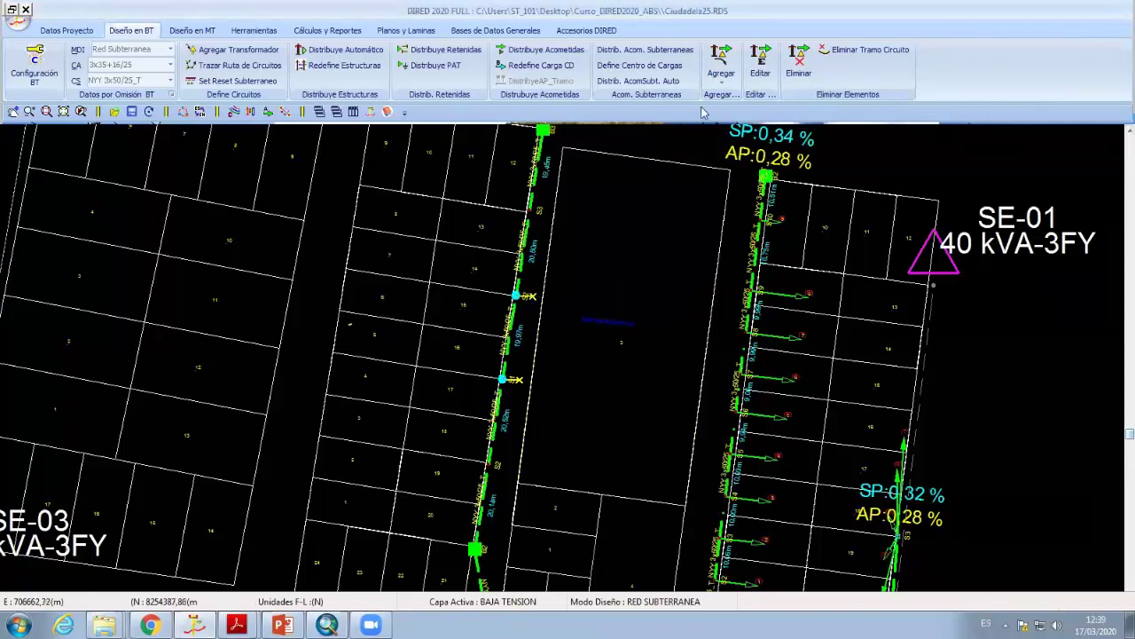
{"action": "left_click", "coordinate": [721, 60]}
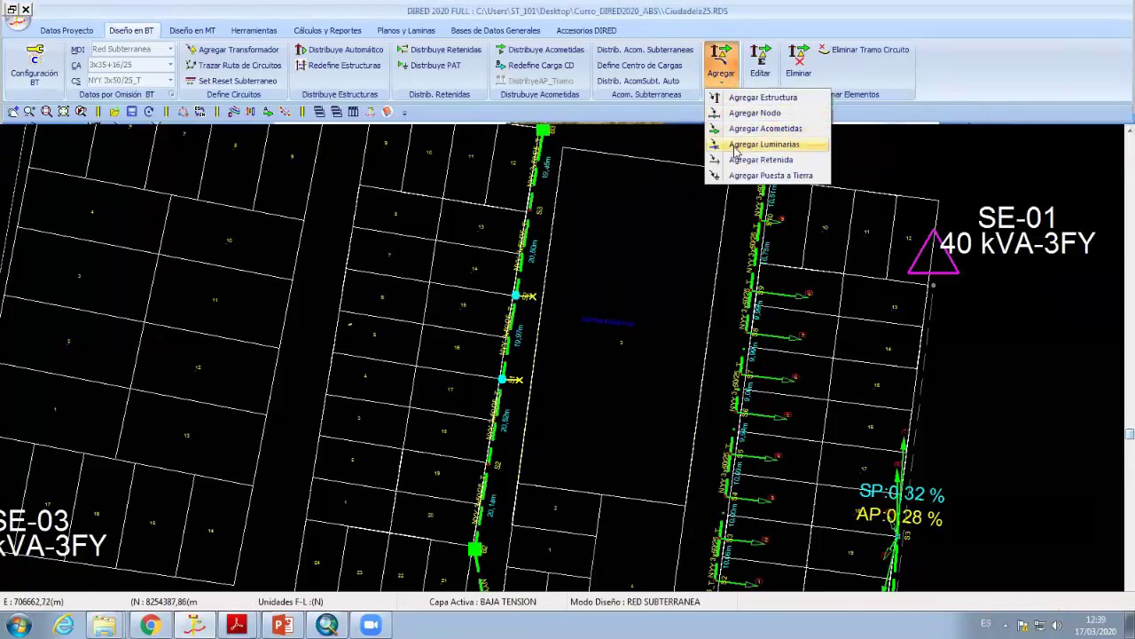
{"action": "left_click", "coordinate": [764, 144]}
{"action": "right_click", "coordinate": [598, 202]}
{"action": "left_click", "coordinate": [621, 432]}
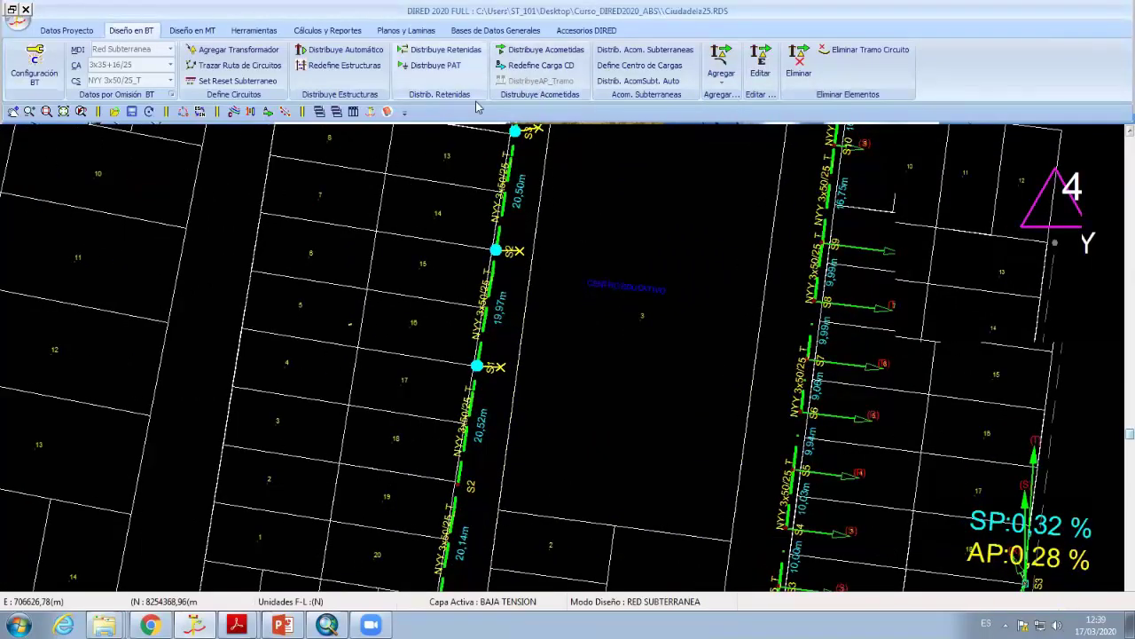
Pan along the lit feeder and inspect a luminaire node's support data without changes
{"action": "scroll", "coordinate": [574, 351], "scroll_direction": "down", "scroll_amount": 3}
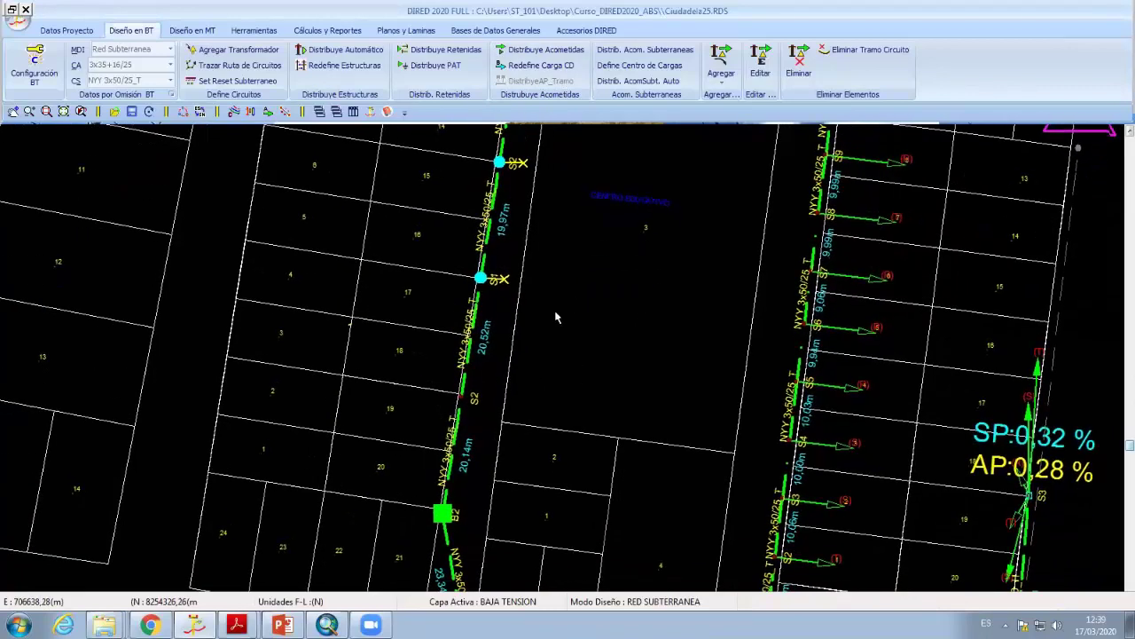
{"action": "middle_click_drag", "start_coordinate": [559, 319], "coordinate": [446, 473]}
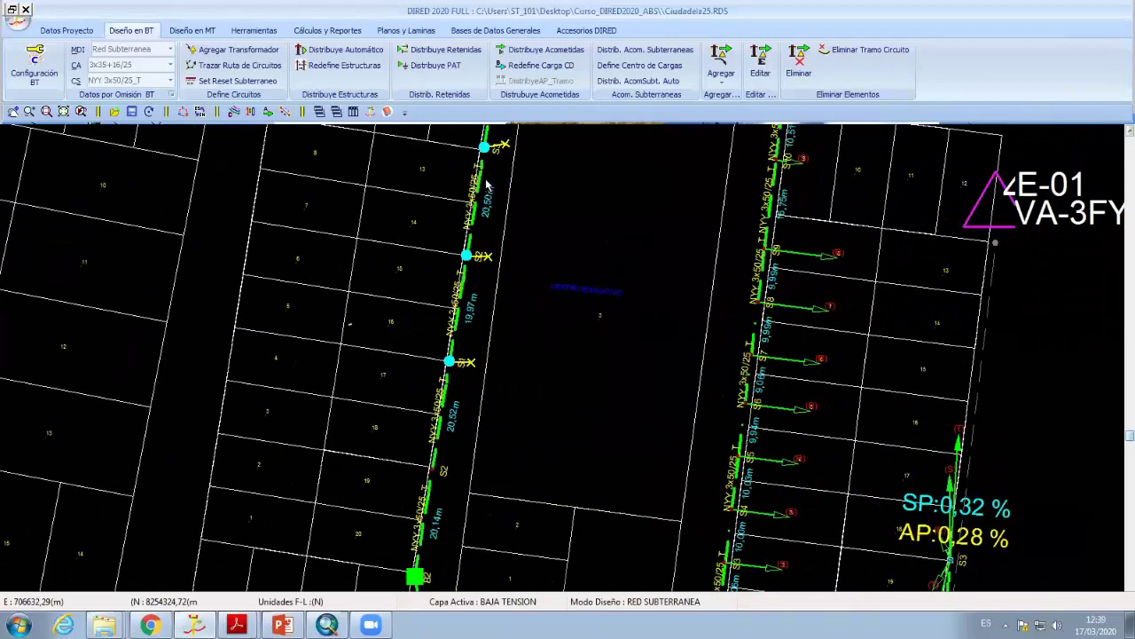
{"action": "scroll", "coordinate": [542, 377], "scroll_direction": "down", "scroll_amount": 2}
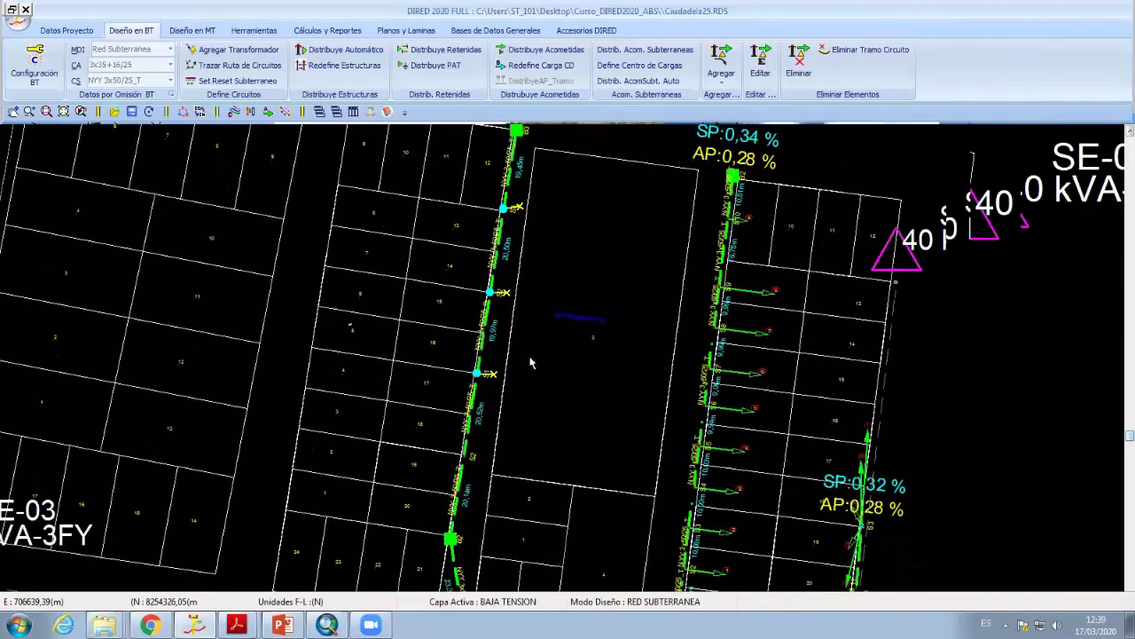
{"action": "scroll", "coordinate": [521, 388], "scroll_direction": "up", "scroll_amount": 2}
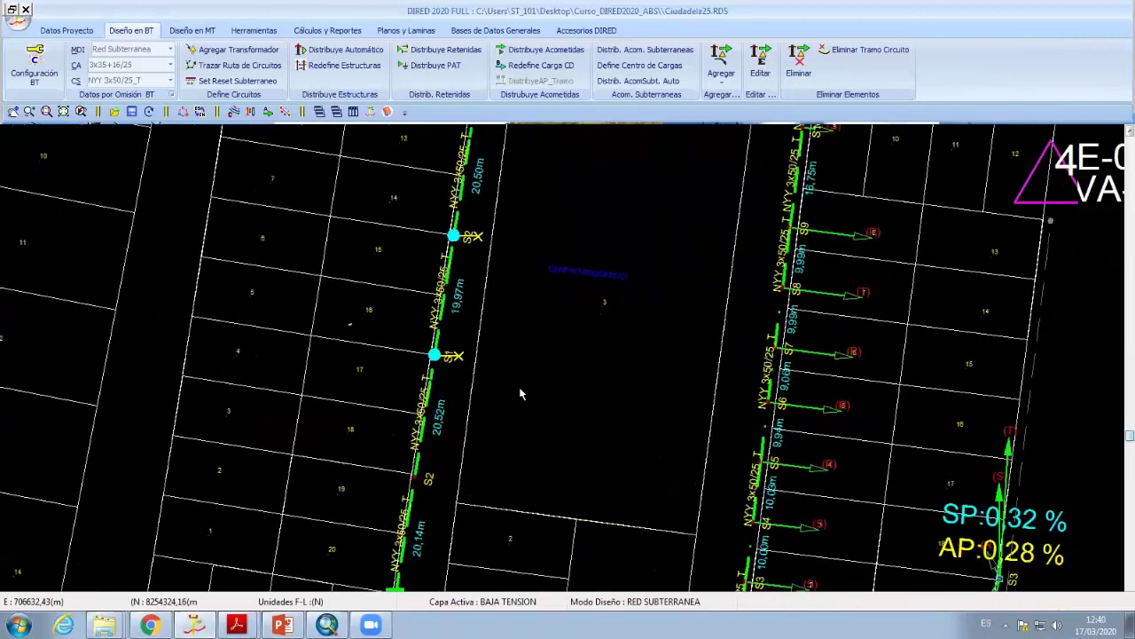
{"action": "scroll", "coordinate": [520, 393], "scroll_direction": "up", "scroll_amount": 1}
{"action": "scroll", "coordinate": [448, 377], "scroll_direction": "up", "scroll_amount": 1}
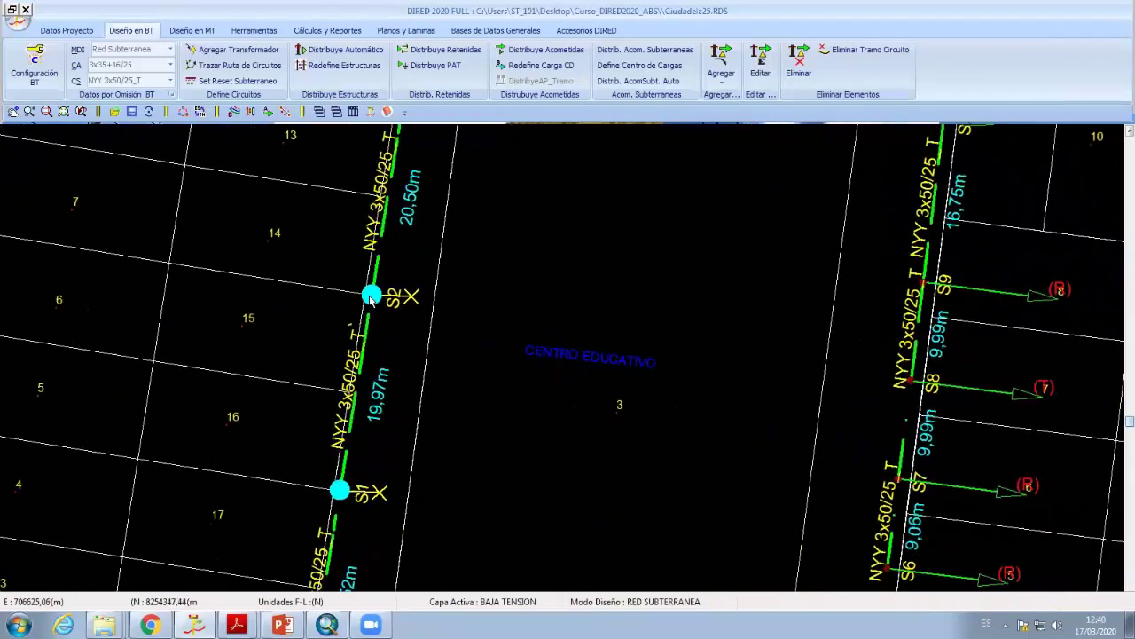
{"action": "left_click", "coordinate": [370, 298]}
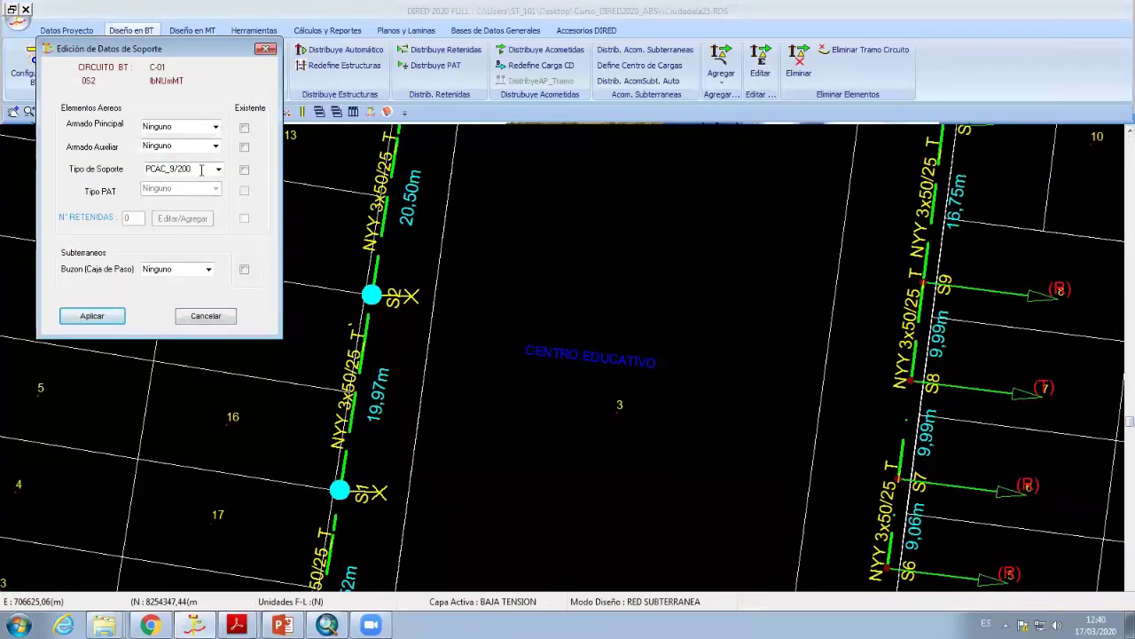
{"action": "left_click", "coordinate": [200, 317]}
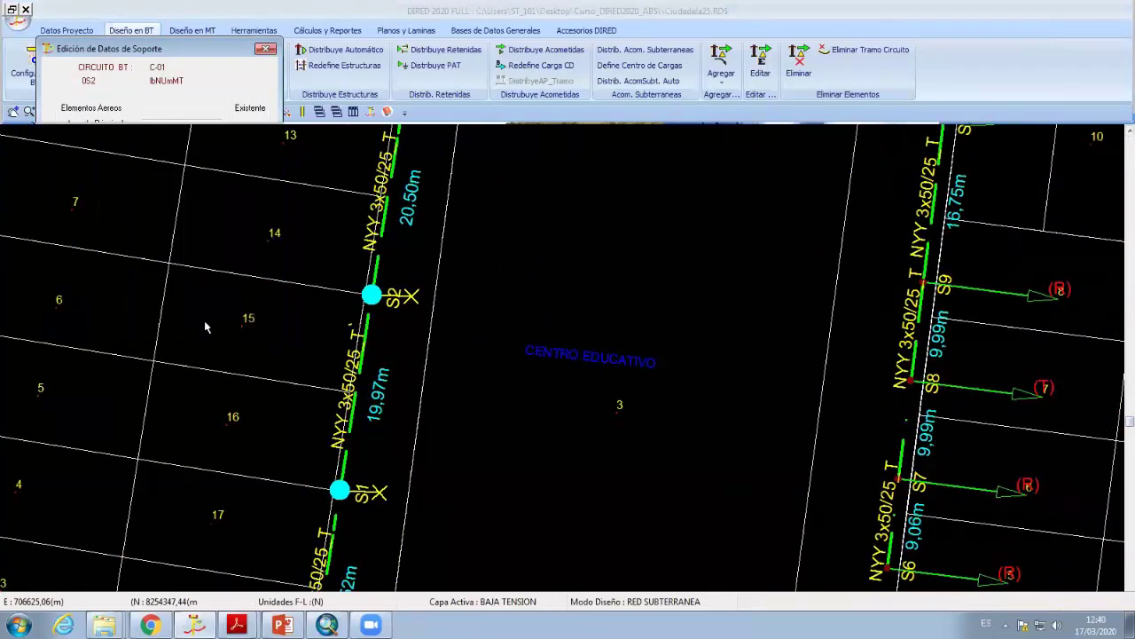
Check node S2's support data, leaving it unchanged
{"action": "left_click", "coordinate": [371, 296]}
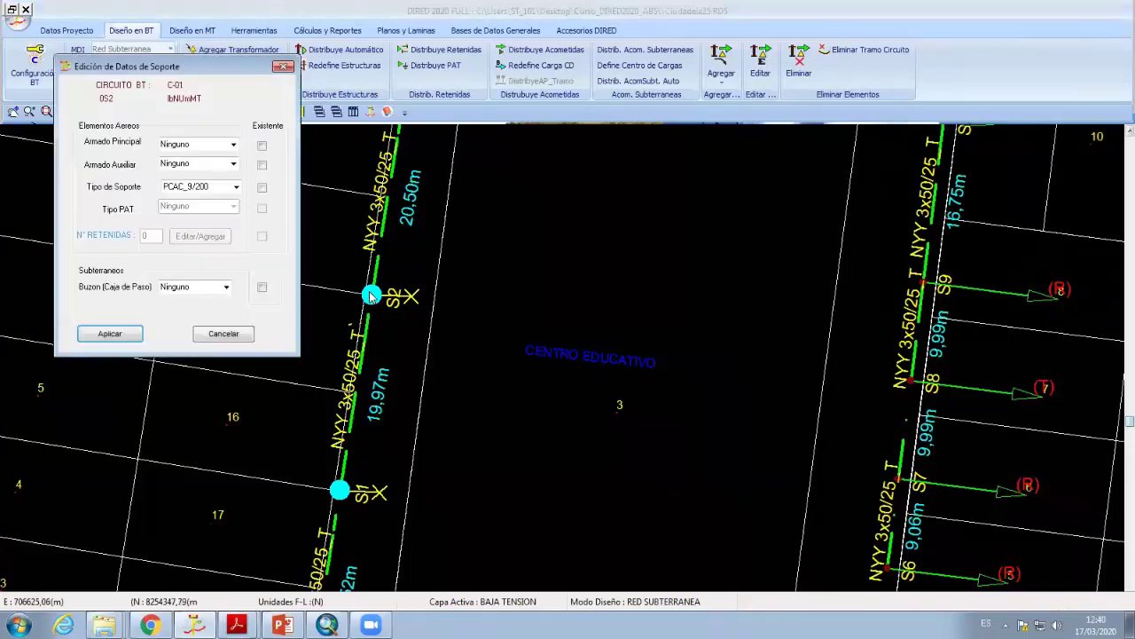
{"action": "left_click", "coordinate": [232, 338]}
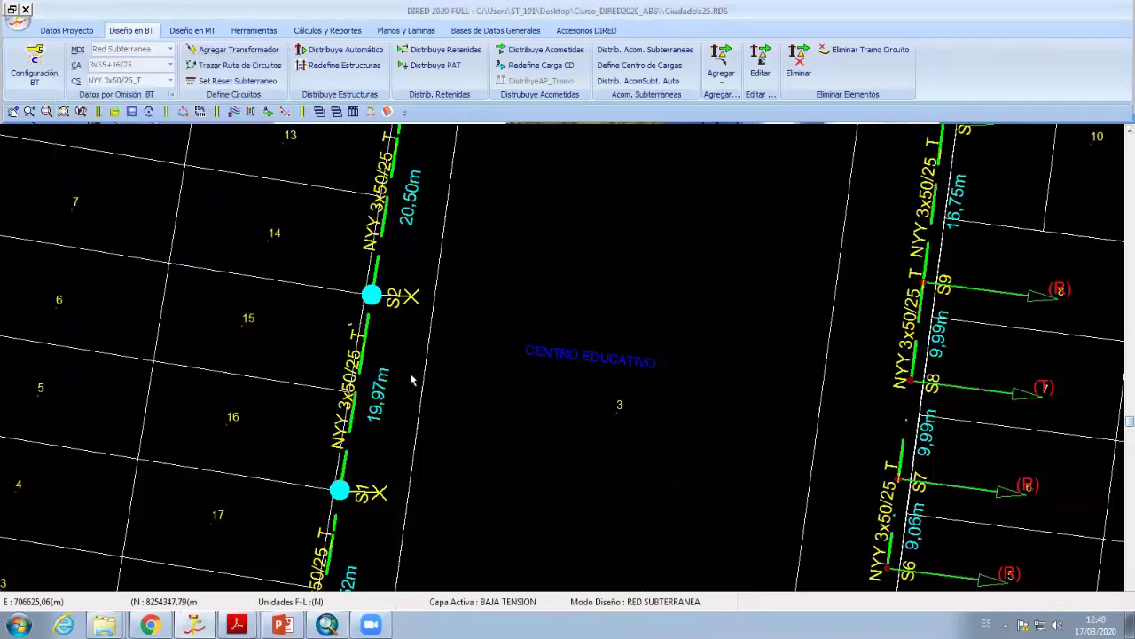
{"action": "scroll", "coordinate": [434, 441], "scroll_direction": "down", "scroll_amount": 2}
{"action": "scroll", "coordinate": [435, 441], "scroll_direction": "up", "scroll_amount": 1}
{"action": "scroll", "coordinate": [432, 389], "scroll_direction": "up", "scroll_amount": 1}
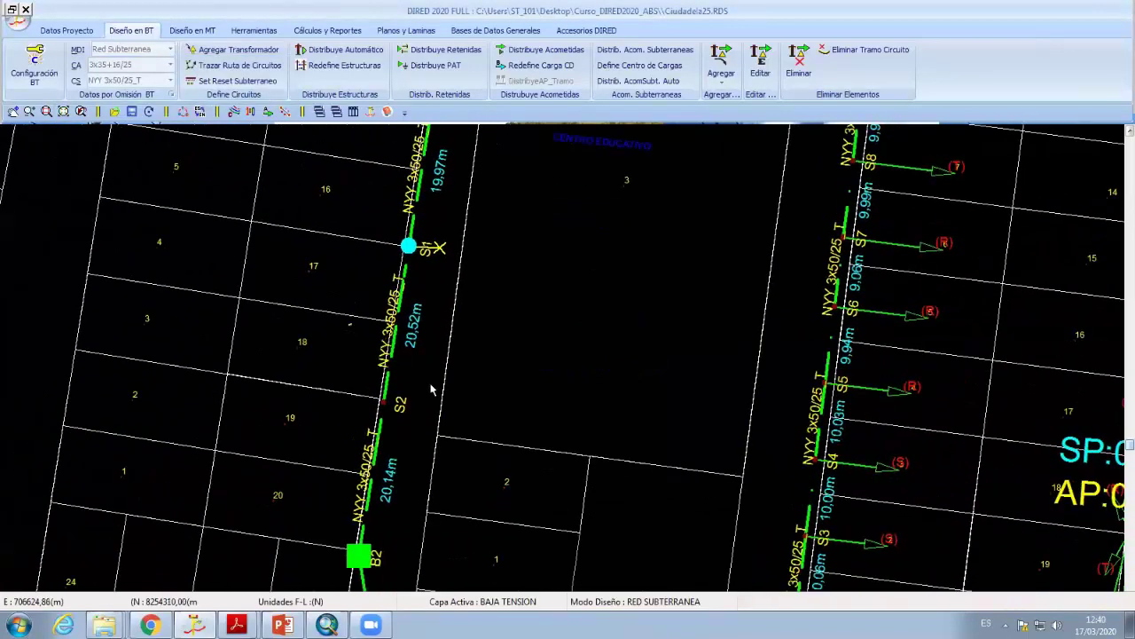
{"action": "left_click", "coordinate": [384, 407]}
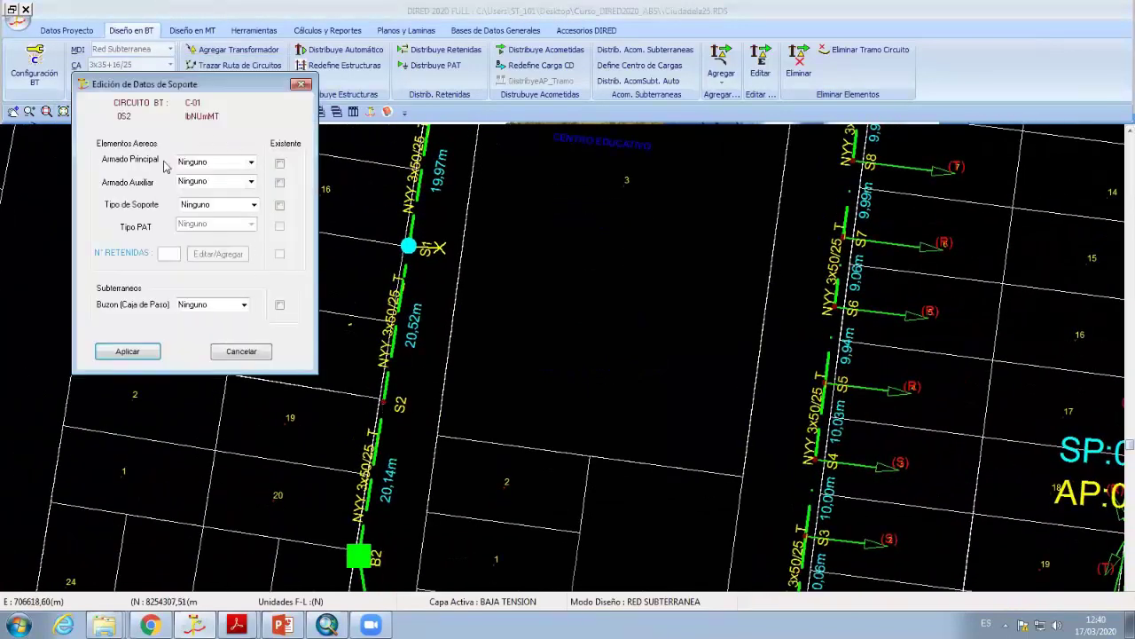
{"action": "left_click", "coordinate": [243, 353]}
Add a node on the left SE-02 cable above B2 with a PCAC_9/200 support
{"action": "left_click", "coordinate": [732, 70]}
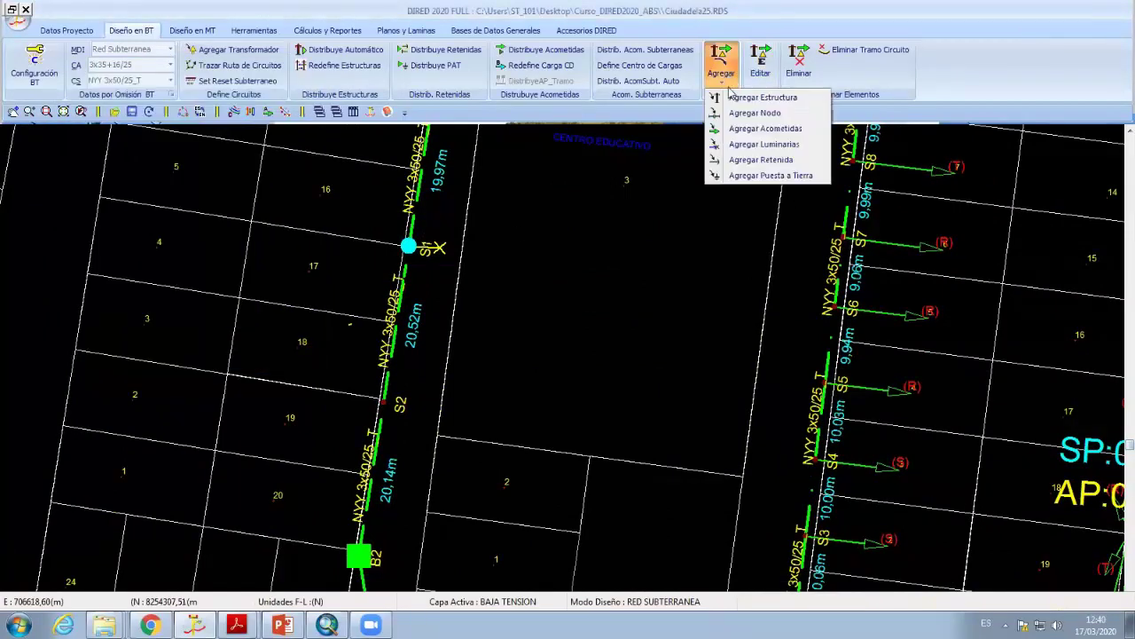
{"action": "left_click", "coordinate": [736, 144]}
{"action": "left_click", "coordinate": [383, 402]}
{"action": "right_click", "coordinate": [519, 286]}
{"action": "left_click", "coordinate": [533, 296]}
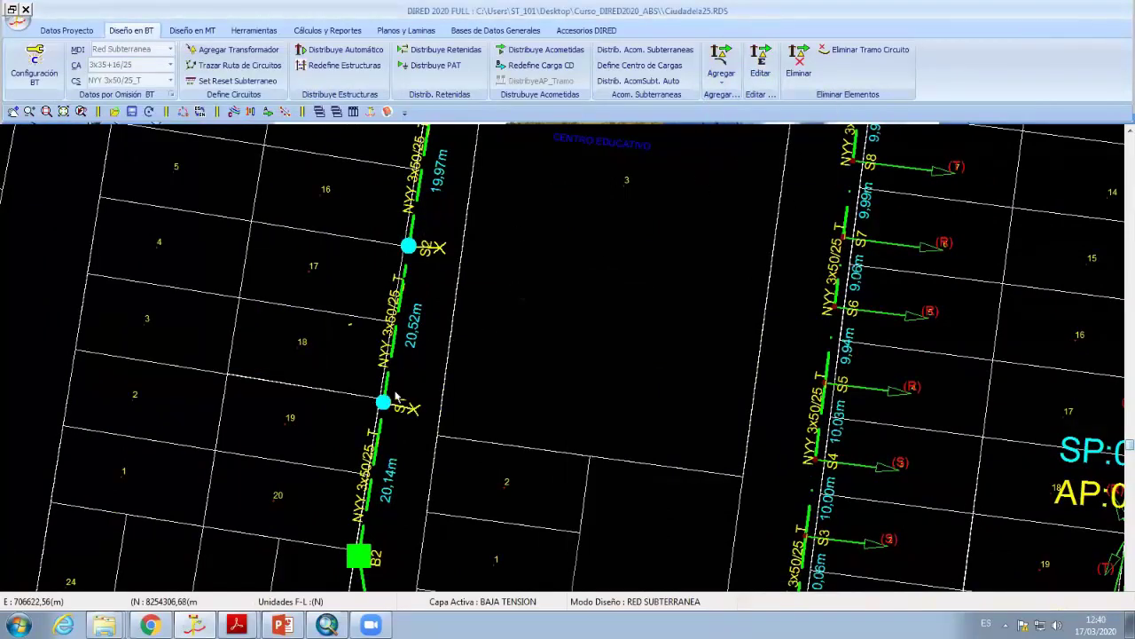
{"action": "left_click", "coordinate": [388, 406]}
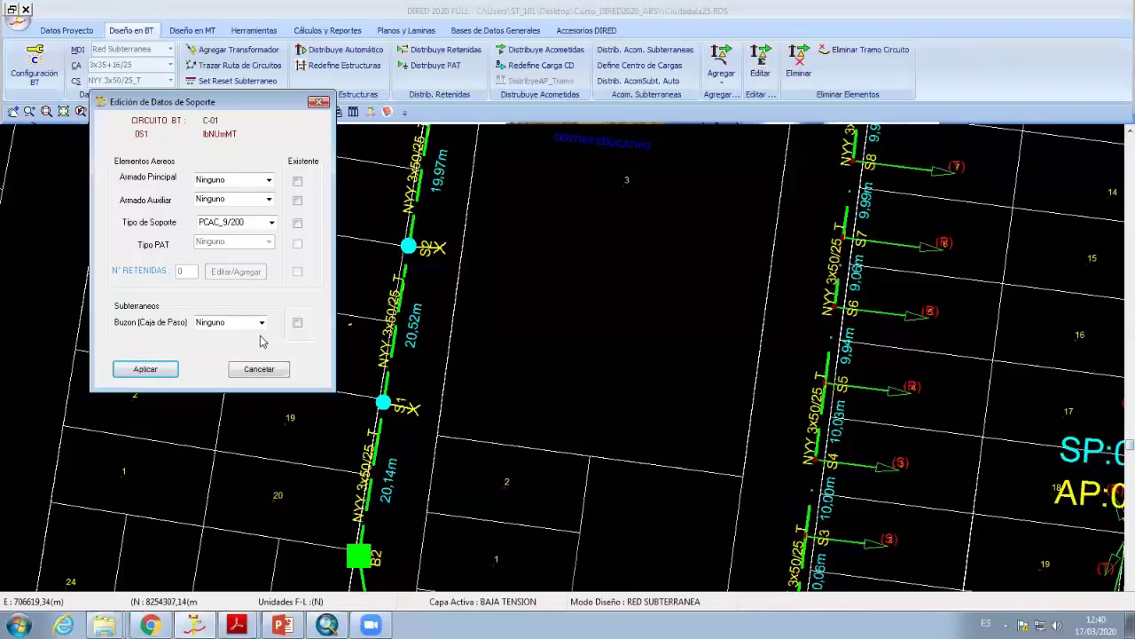
{"action": "left_click", "coordinate": [144, 369]}
{"action": "scroll", "coordinate": [373, 417], "scroll_direction": "down", "scroll_amount": 2}
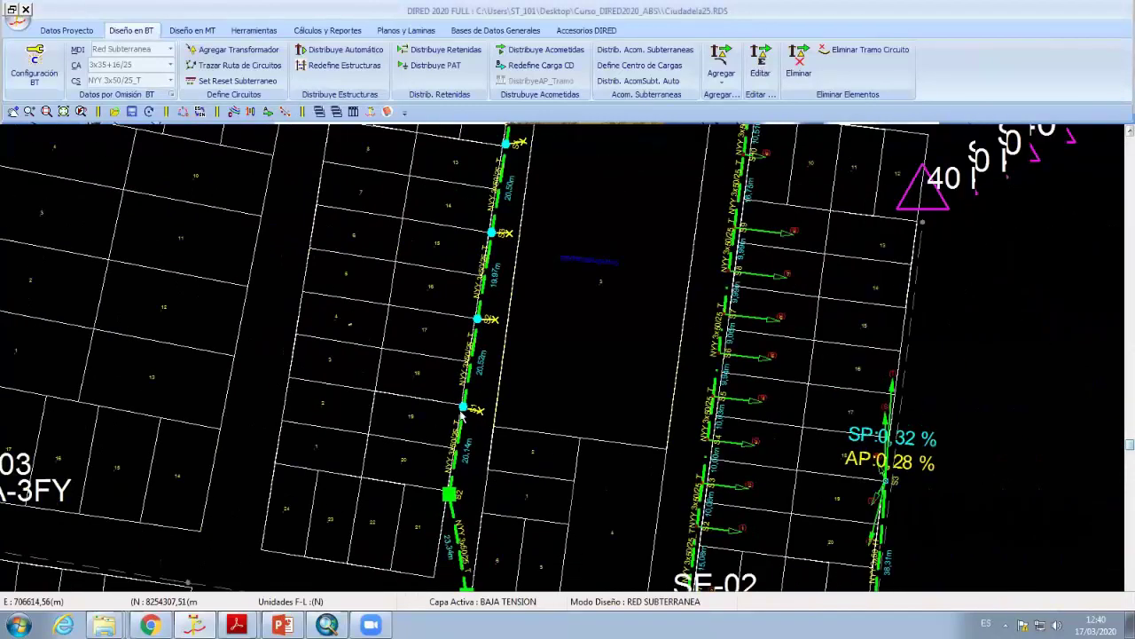
{"action": "scroll", "coordinate": [563, 347], "scroll_direction": "down", "scroll_amount": 2}
{"action": "middle_click_drag", "start_coordinate": [600, 360], "coordinate": [408, 303]}
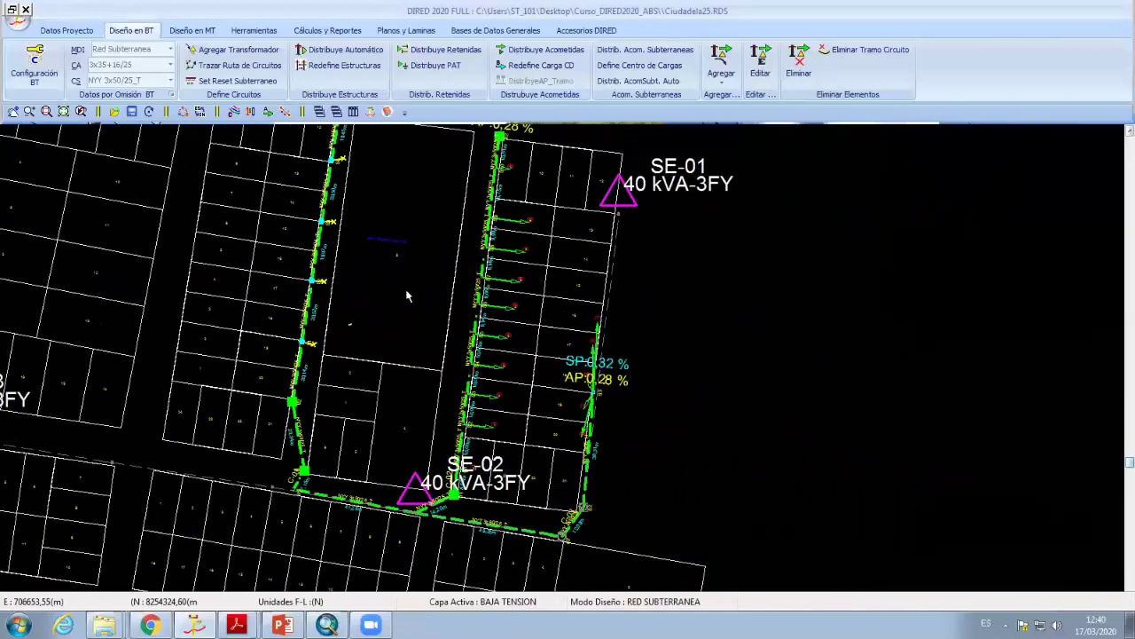
{"action": "scroll", "coordinate": [408, 304], "scroll_direction": "down", "scroll_amount": 1}
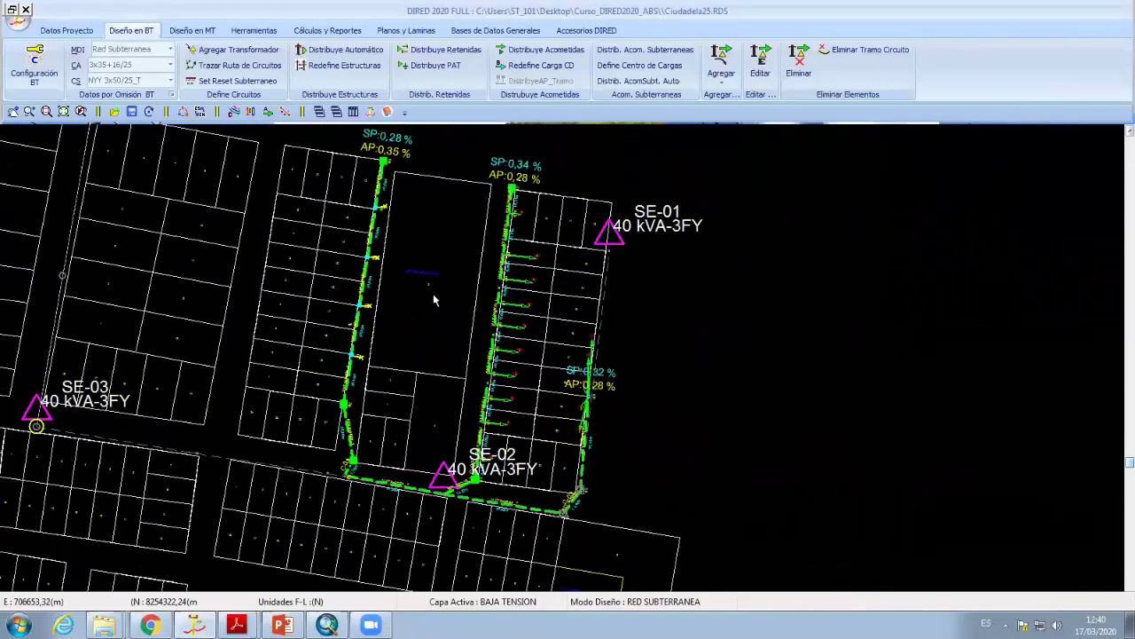
{"action": "scroll", "coordinate": [452, 333], "scroll_direction": "up", "scroll_amount": 1}
{"action": "scroll", "coordinate": [445, 379], "scroll_direction": "up", "scroll_amount": 1}
{"action": "scroll", "coordinate": [418, 393], "scroll_direction": "up", "scroll_amount": 2}
{"action": "scroll", "coordinate": [483, 333], "scroll_direction": "up", "scroll_amount": 1}
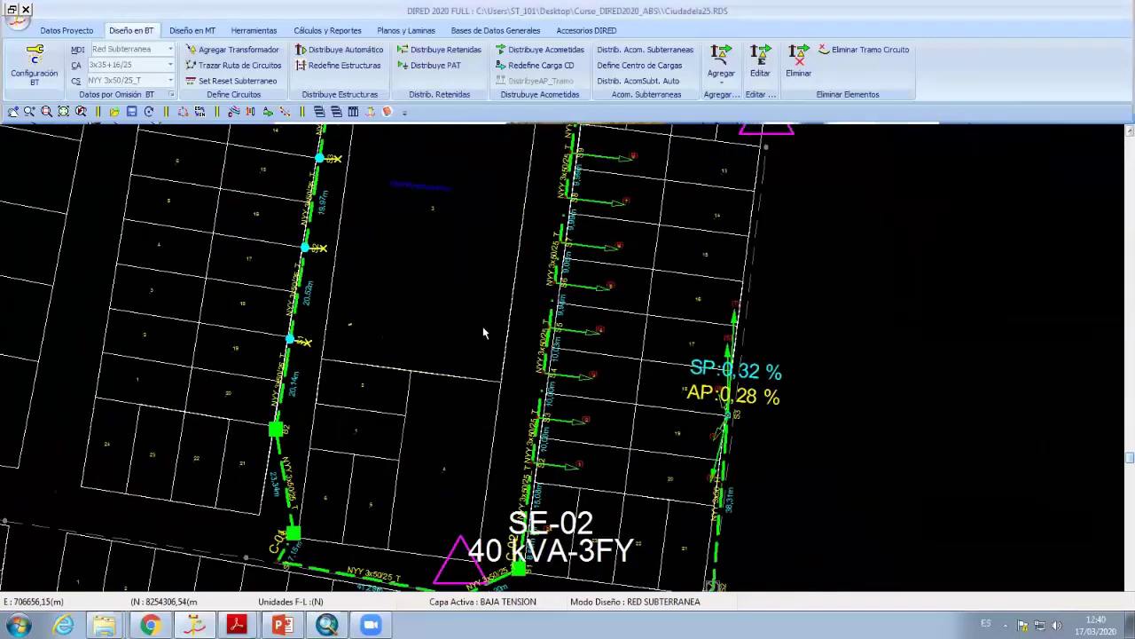
{"action": "middle_click_drag", "start_coordinate": [483, 333], "coordinate": [510, 310]}
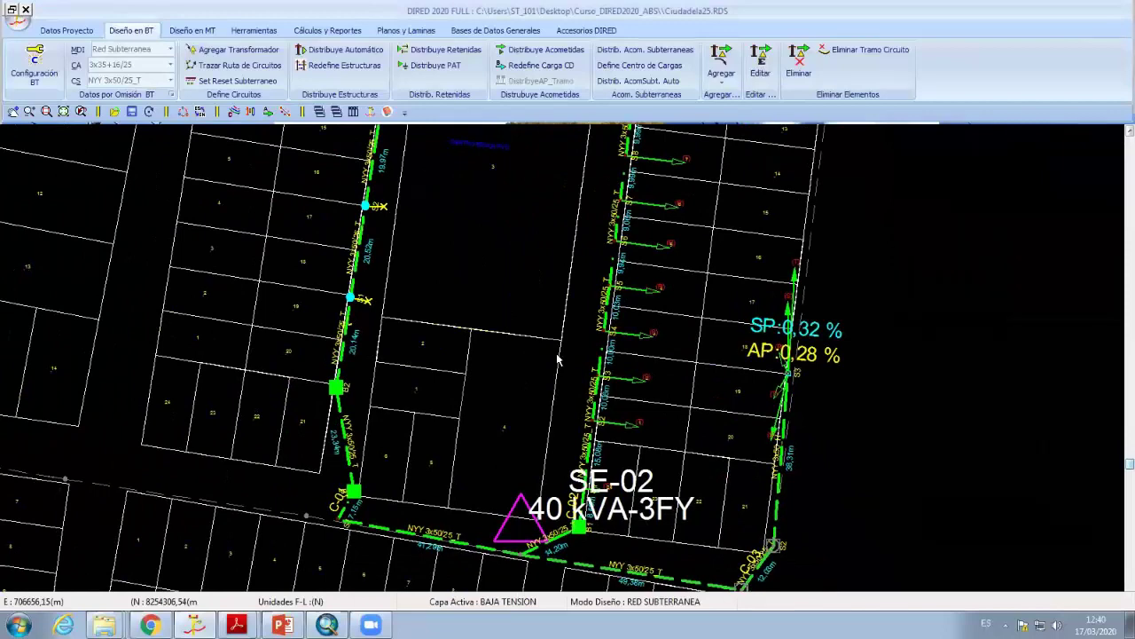
{"action": "middle_click_drag", "start_coordinate": [661, 310], "coordinate": [515, 330]}
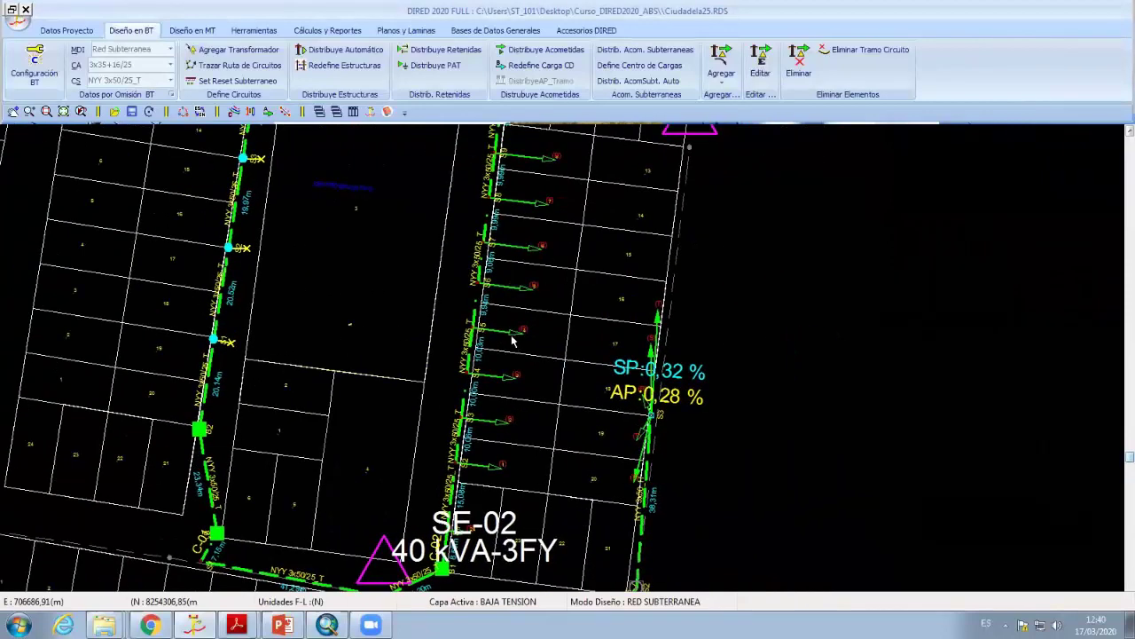
{"action": "scroll", "coordinate": [510, 328], "scroll_direction": "down", "scroll_amount": 2}
{"action": "scroll", "coordinate": [441, 304], "scroll_direction": "down", "scroll_amount": 1}
{"action": "middle_click_drag", "start_coordinate": [441, 304], "coordinate": [487, 296]}
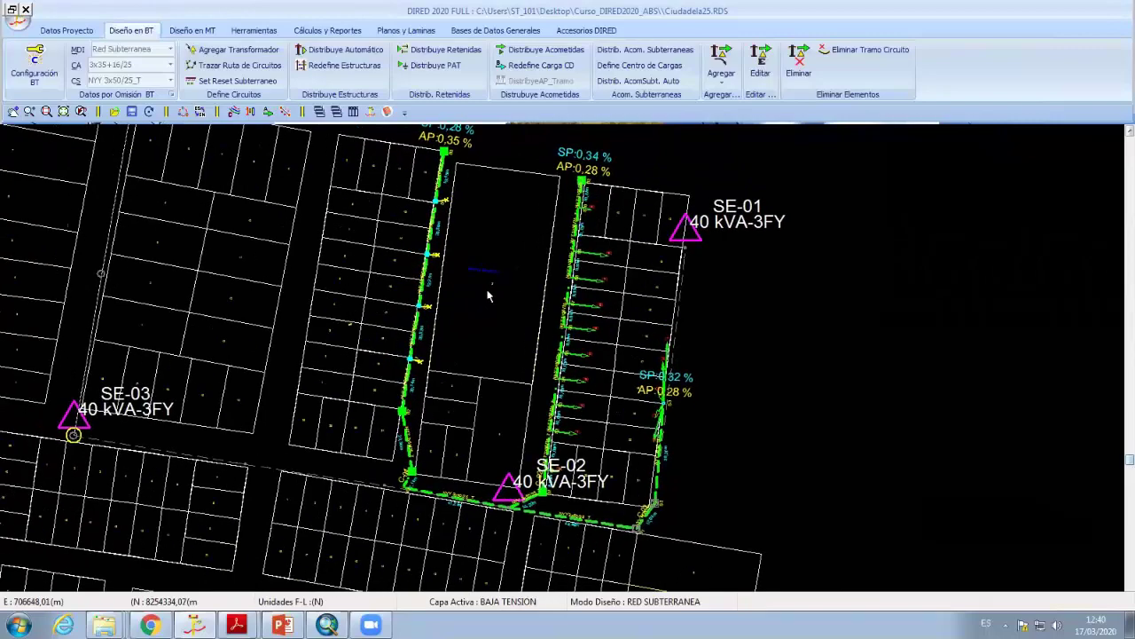
{"action": "middle_click_drag", "start_coordinate": [550, 253], "coordinate": [529, 292]}
{"action": "scroll", "coordinate": [527, 287], "scroll_direction": "up", "scroll_amount": 1}
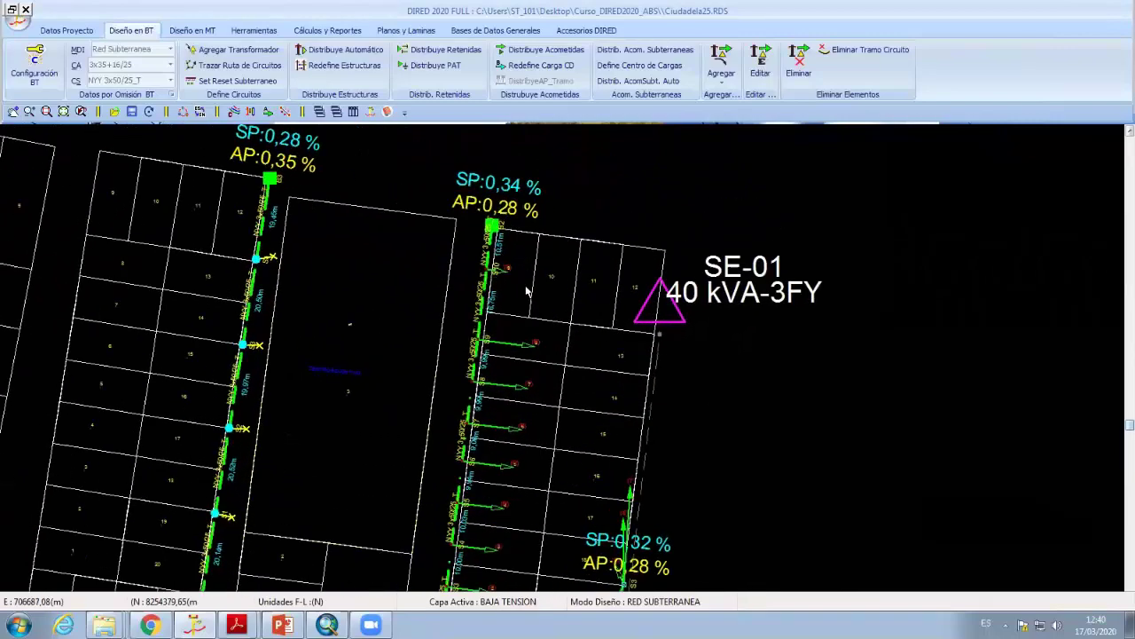
{"action": "scroll", "coordinate": [518, 266], "scroll_direction": "up", "scroll_amount": 1}
{"action": "scroll", "coordinate": [461, 279], "scroll_direction": "up", "scroll_amount": 1}
{"action": "scroll", "coordinate": [458, 279], "scroll_direction": "up", "scroll_amount": 1}
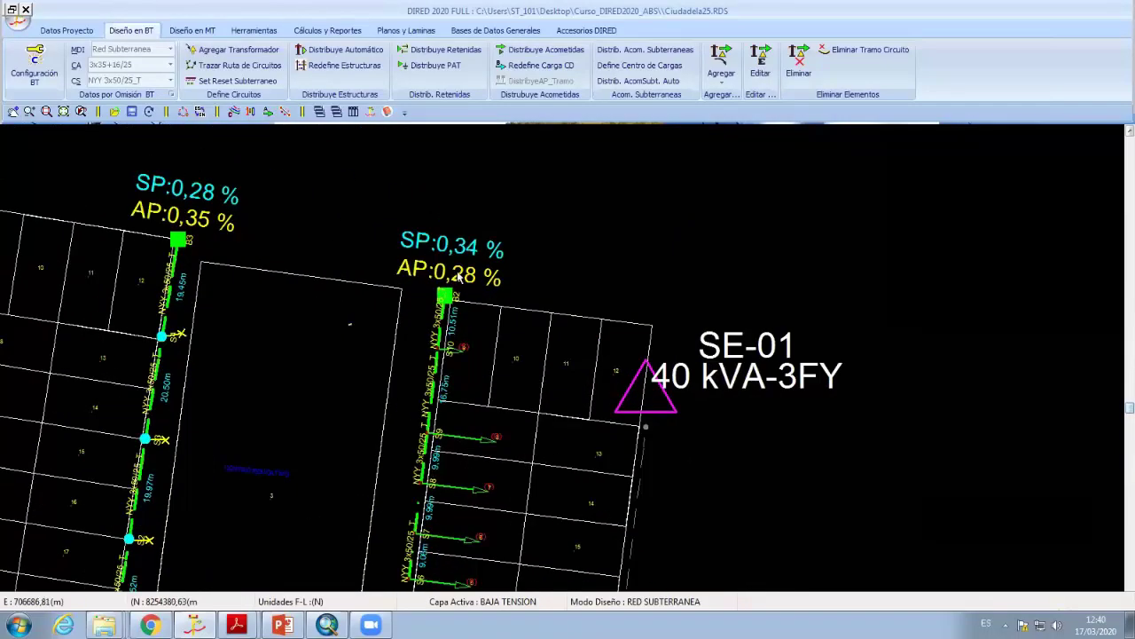
{"action": "middle_click_drag", "start_coordinate": [451, 363], "coordinate": [409, 215]}
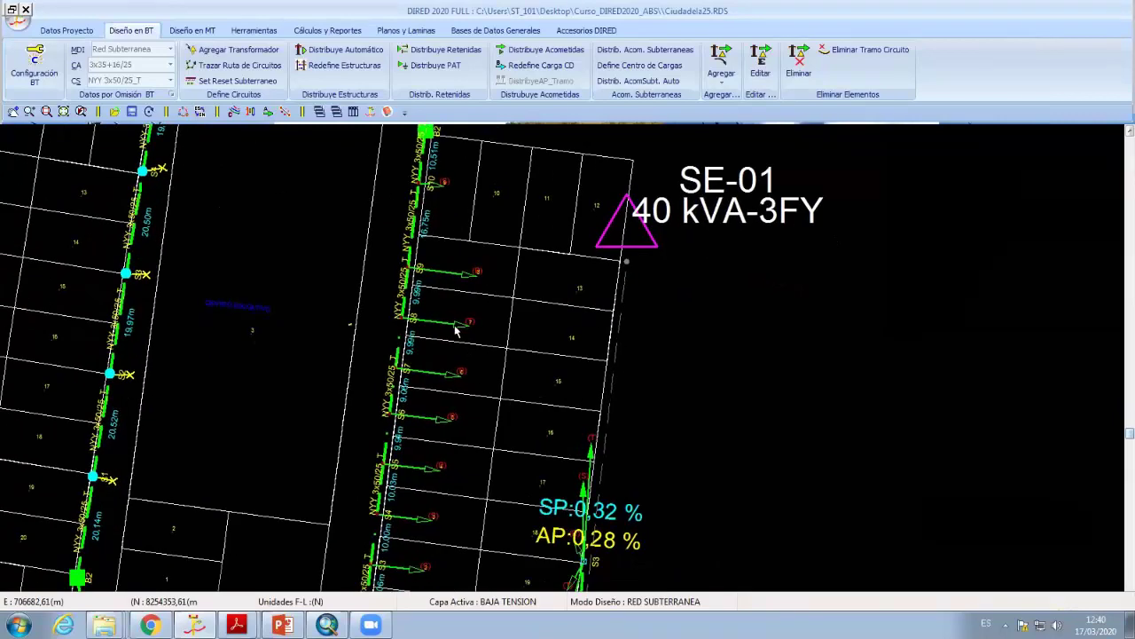
{"action": "left_click", "coordinate": [464, 277]}
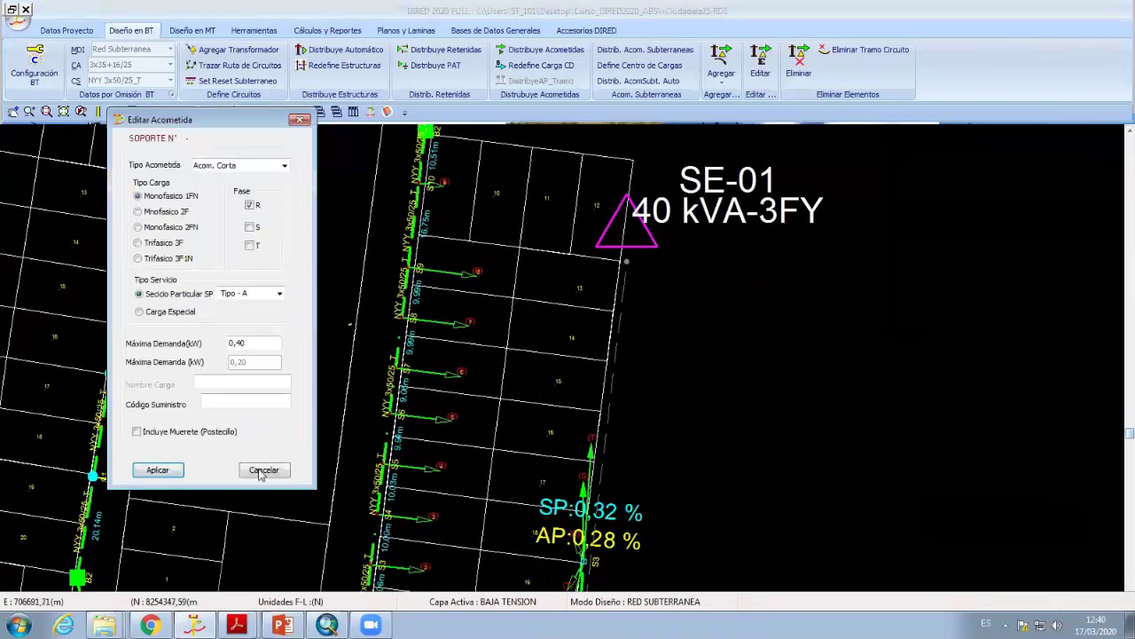
{"action": "key", "text": "Escape"}
{"action": "left_click", "coordinate": [43, 77]}
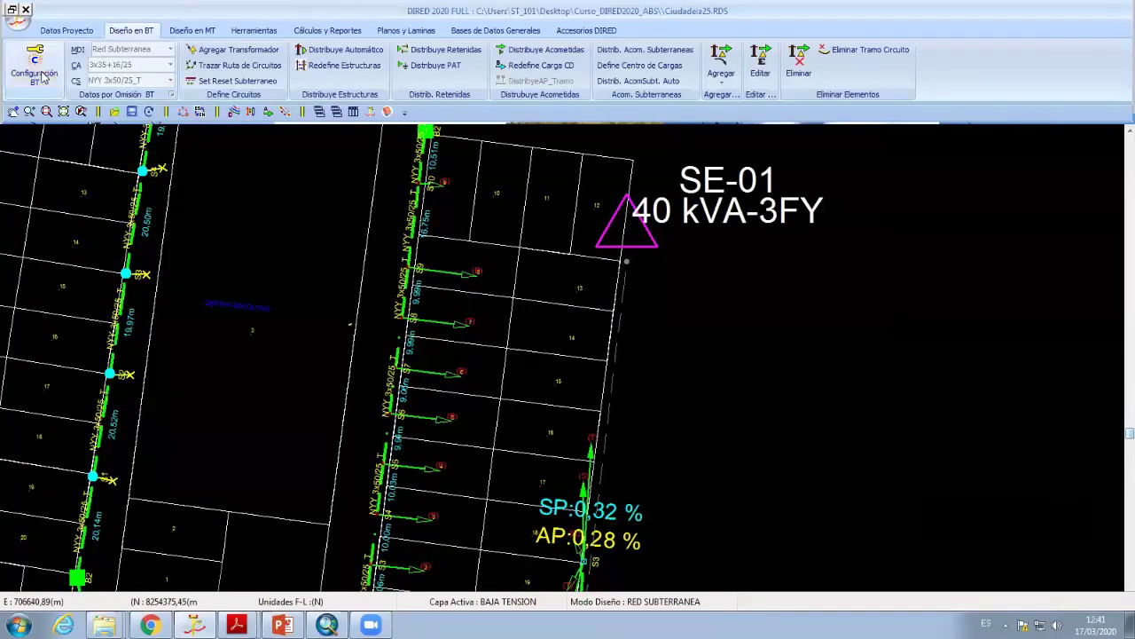
Change the Tipo A demand from 400 W to 1800 W in Cuadro Demandas
{"action": "left_click", "coordinate": [307, 233]}
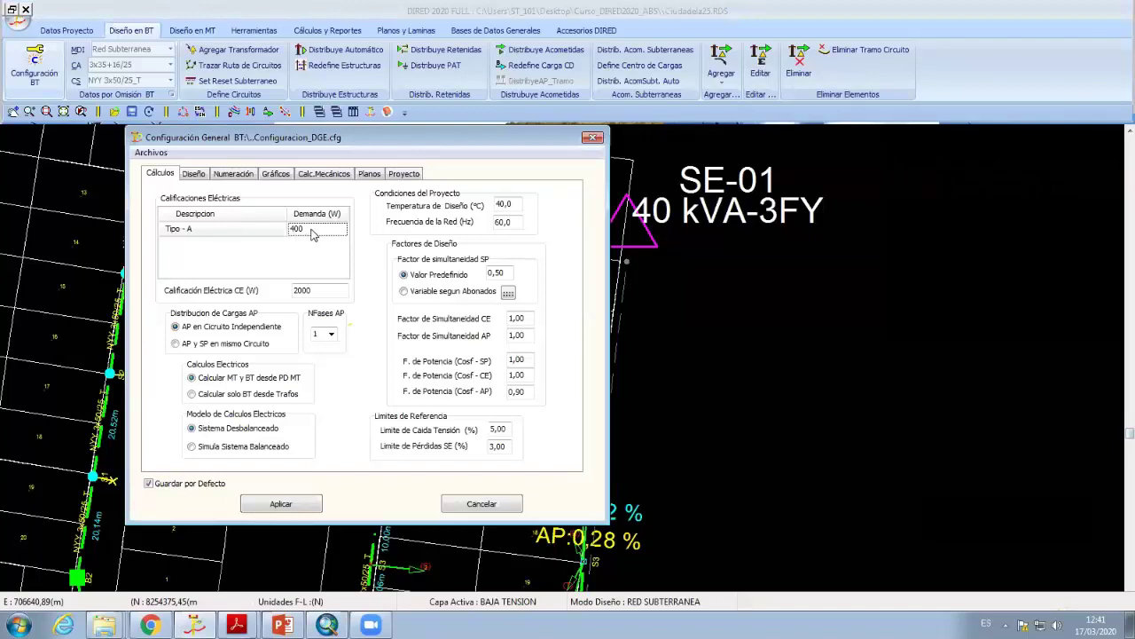
{"action": "double_click", "coordinate": [311, 234]}
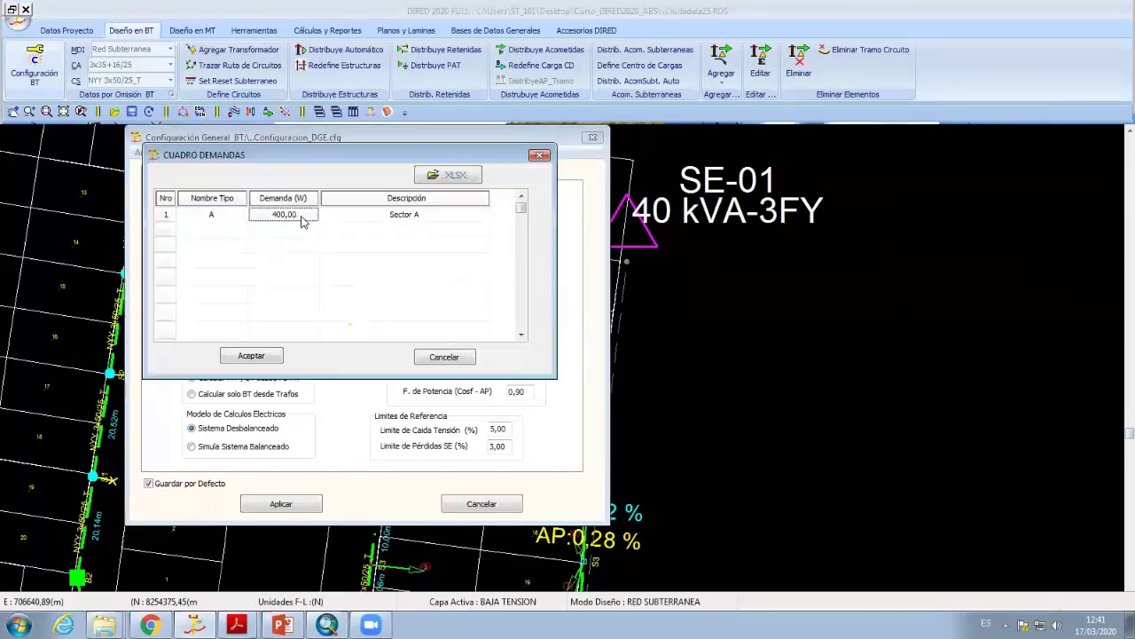
{"action": "left_click", "coordinate": [301, 217]}
{"action": "type", "text": "1"}
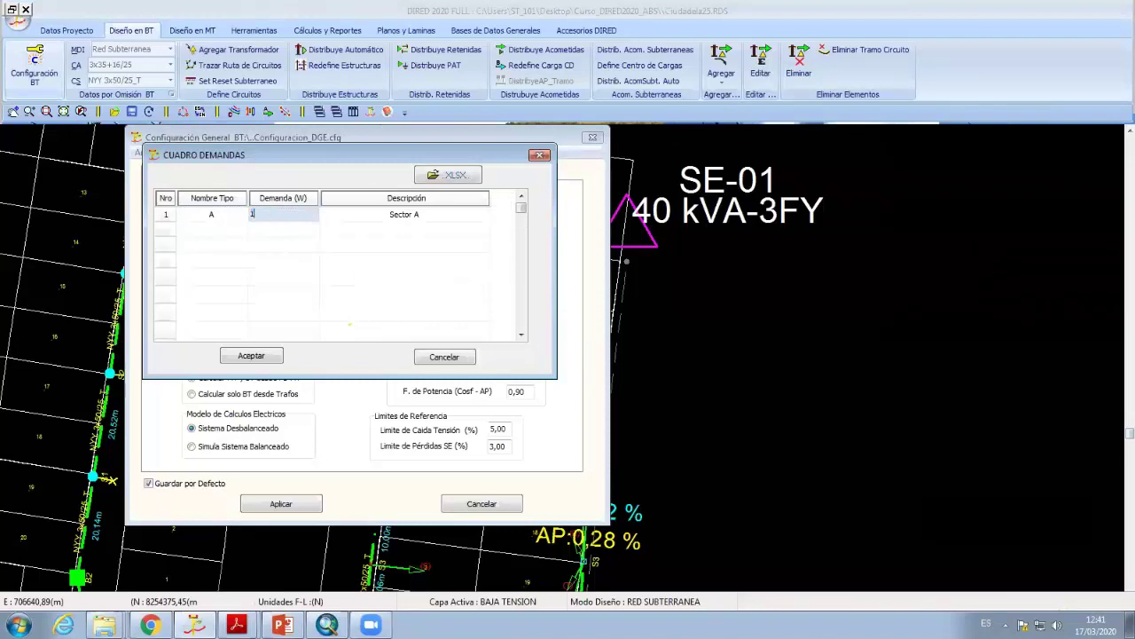
{"action": "type", "text": "800"}
{"action": "left_click", "coordinate": [302, 247]}
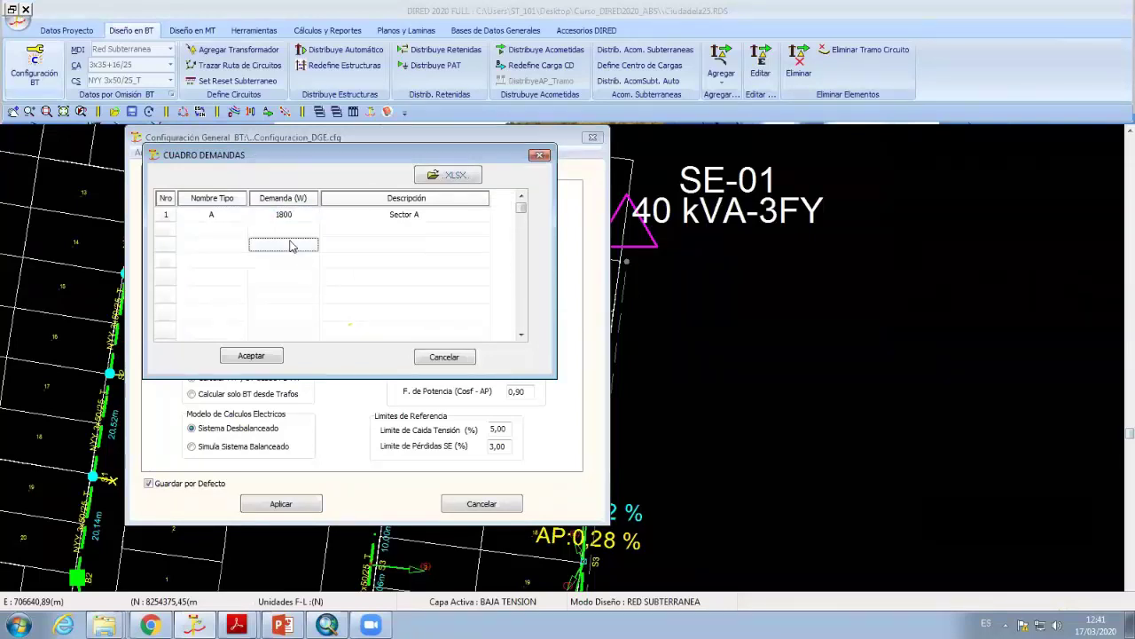
{"action": "left_click", "coordinate": [287, 220]}
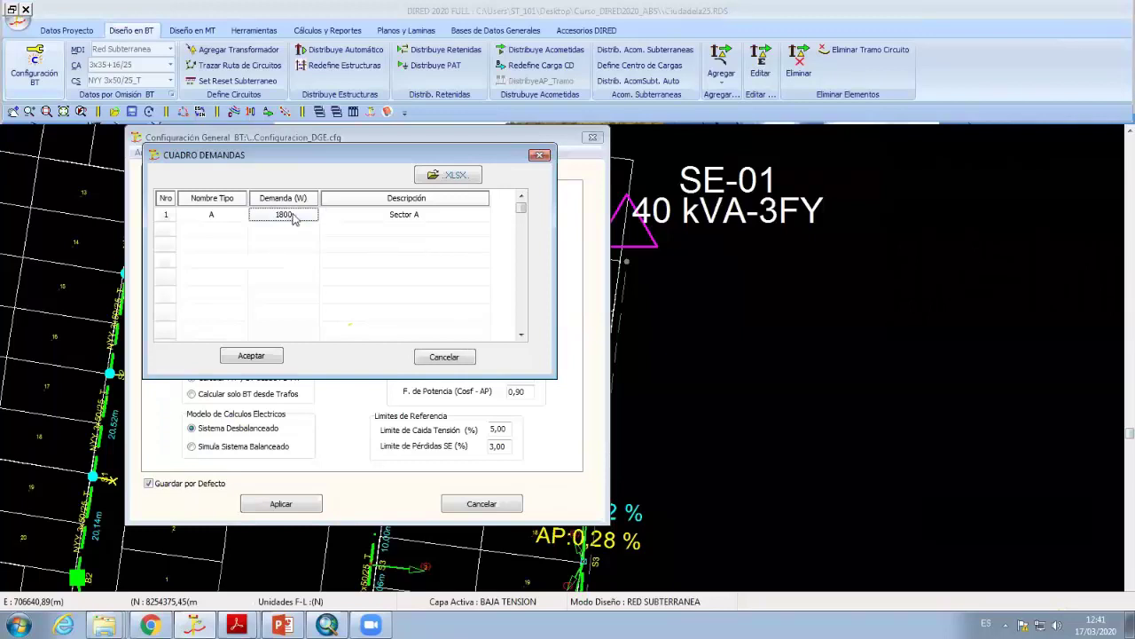
Accept the demand table, apply Configuración BT, and check a service connection's new demand
{"action": "left_click", "coordinate": [228, 233]}
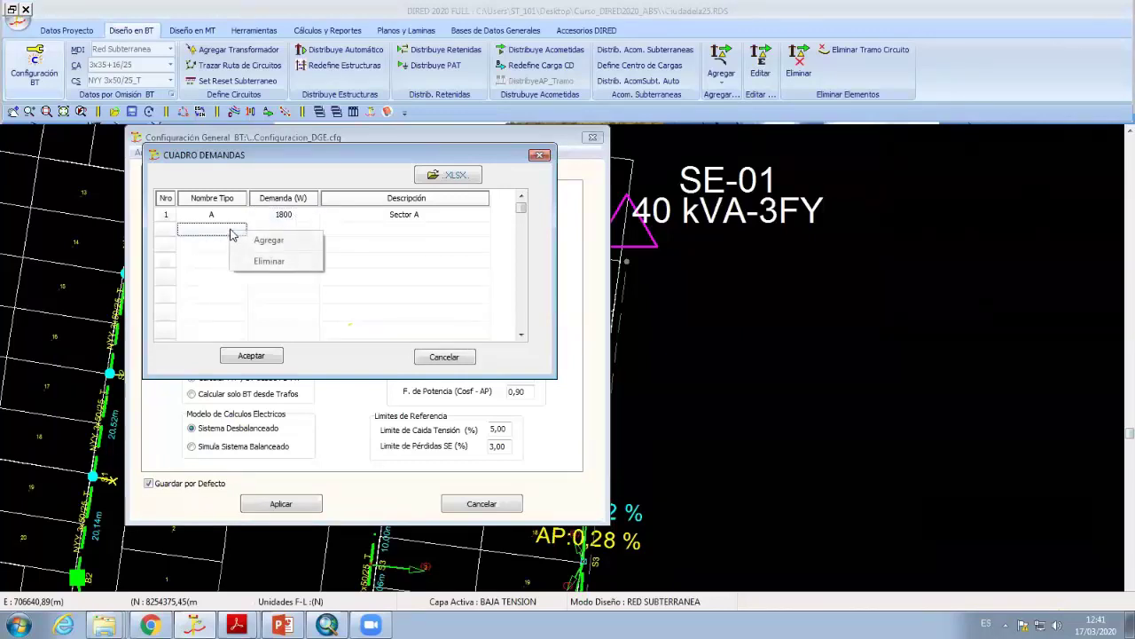
{"action": "right_click", "coordinate": [229, 232]}
{"action": "left_click", "coordinate": [284, 220]}
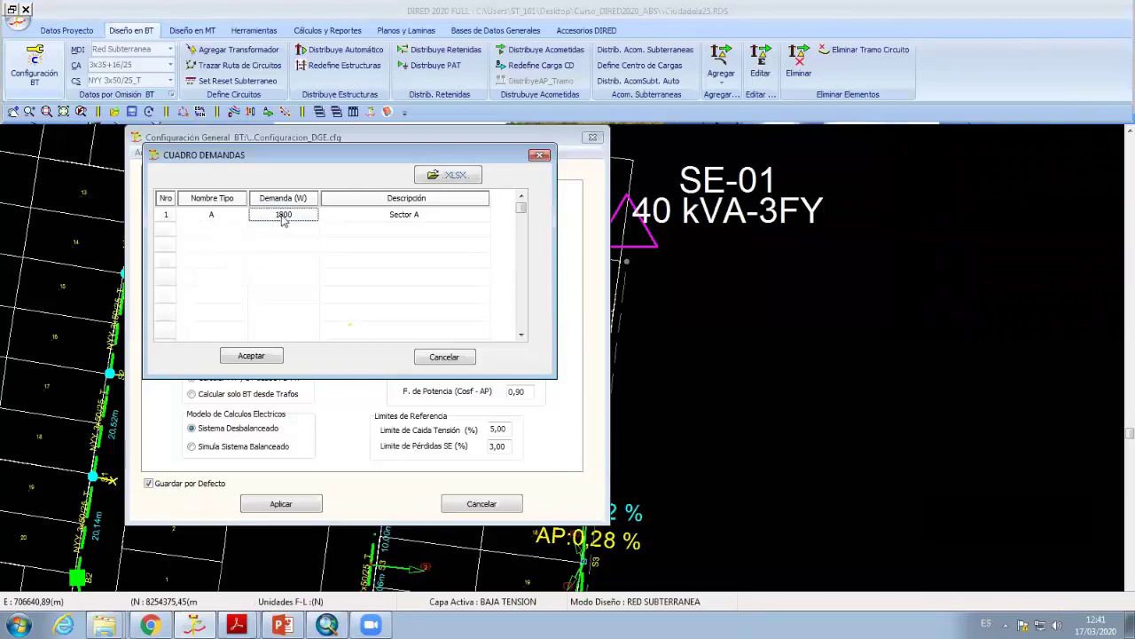
{"action": "left_click", "coordinate": [259, 357]}
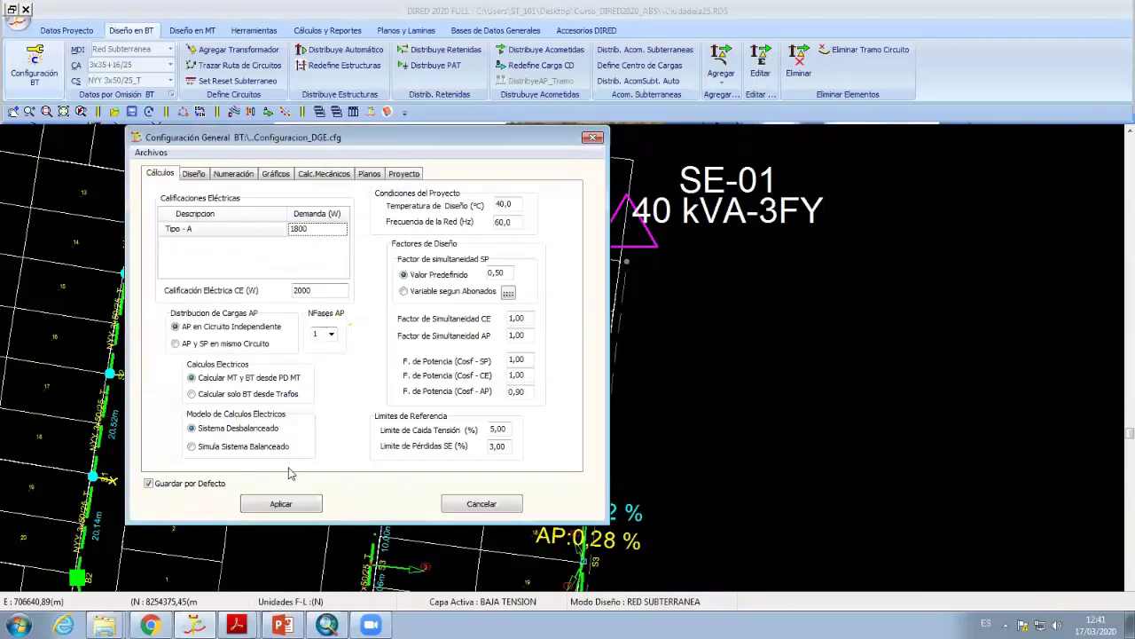
{"action": "left_click", "coordinate": [291, 504]}
{"action": "left_click", "coordinate": [391, 413]}
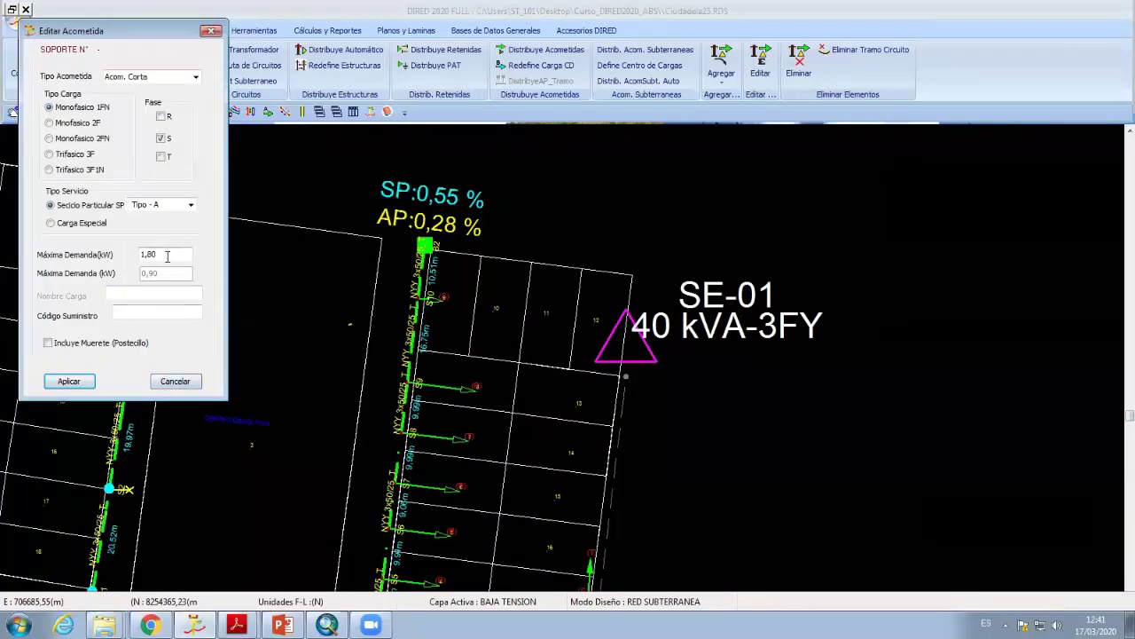
{"action": "left_click", "coordinate": [175, 381]}
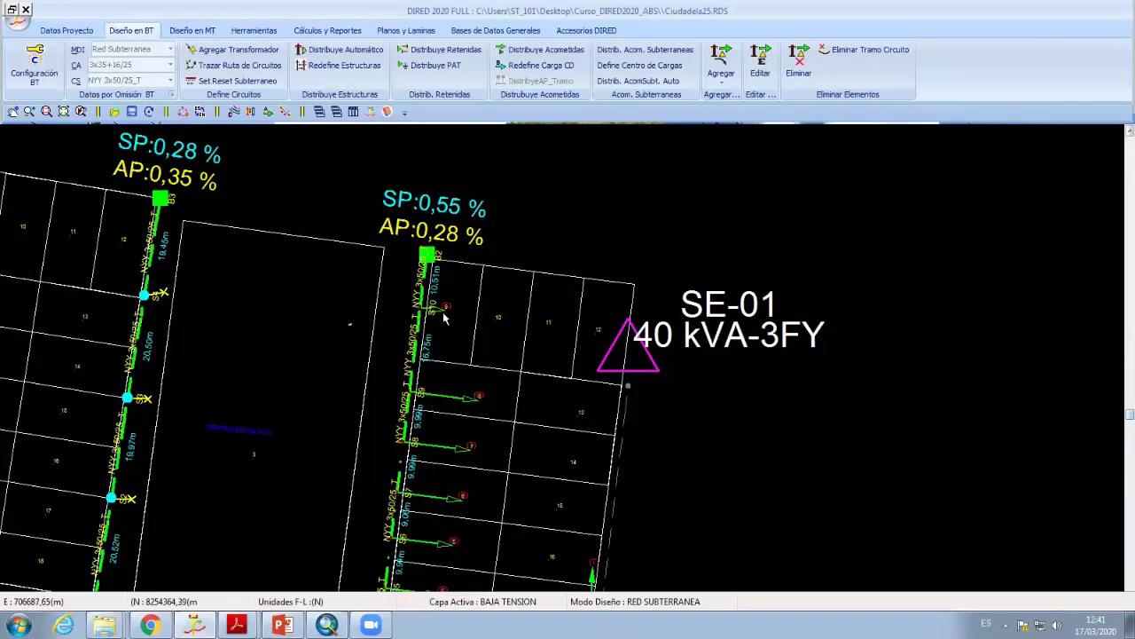
Pan and zoom over the SE-01 branch and transformer stations to review voltage-drop results
{"action": "scroll", "coordinate": [444, 346], "scroll_direction": "down", "scroll_amount": 1}
{"action": "middle_click_drag", "start_coordinate": [450, 377], "coordinate": [469, 315]}
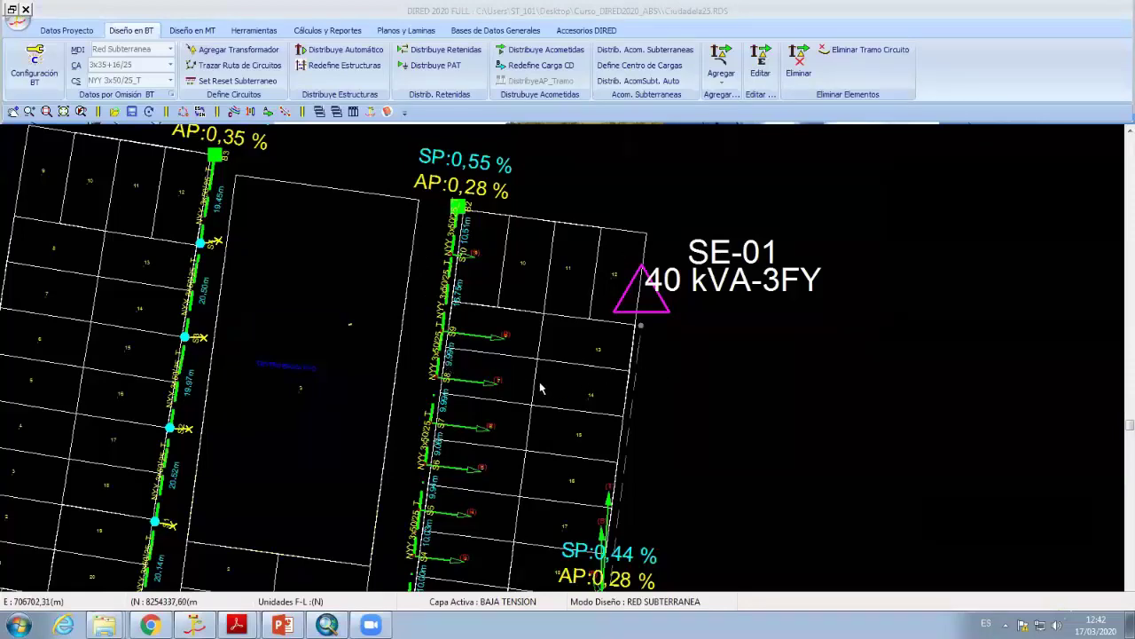
{"action": "middle_click_drag", "start_coordinate": [537, 397], "coordinate": [525, 349]}
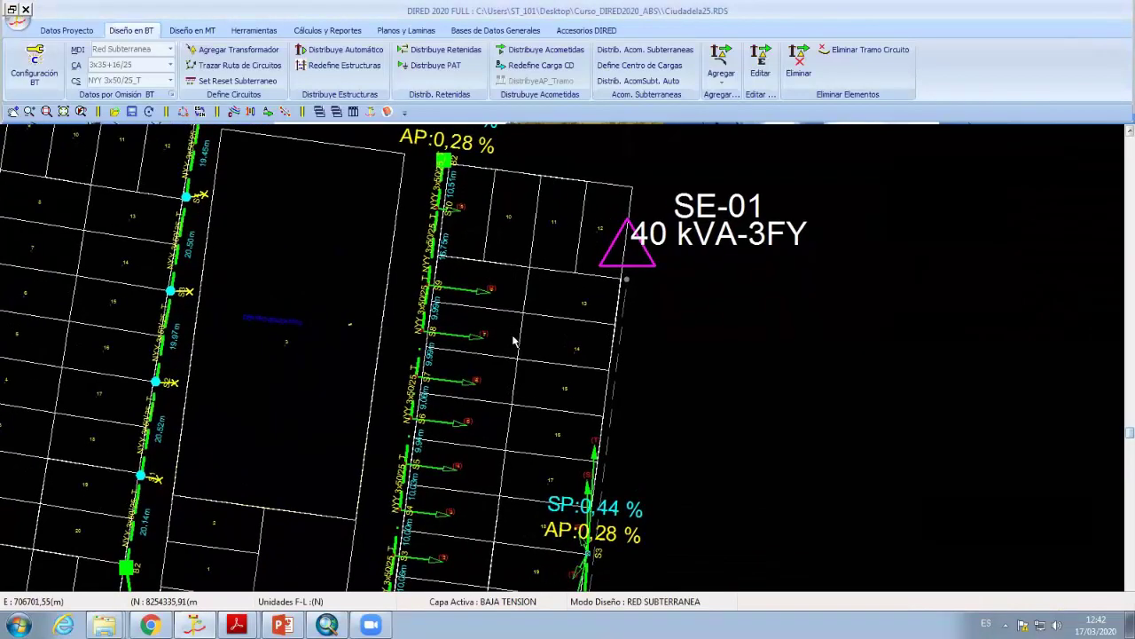
{"action": "scroll", "coordinate": [520, 347], "scroll_direction": "down", "scroll_amount": 1}
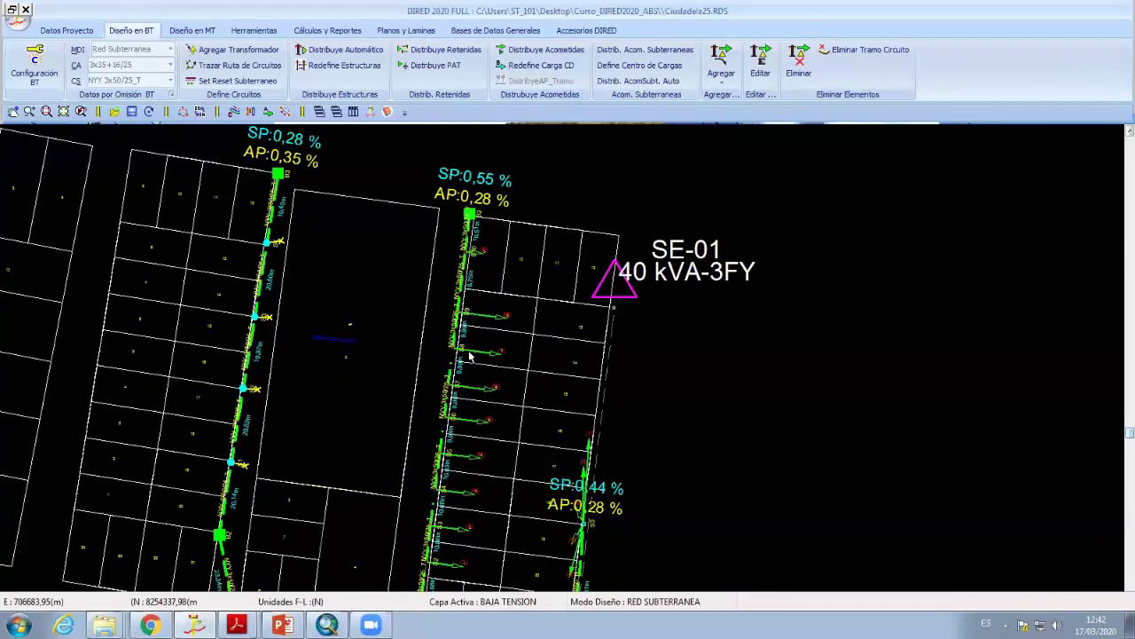
{"action": "scroll", "coordinate": [461, 346], "scroll_direction": "down", "scroll_amount": 2}
{"action": "scroll", "coordinate": [393, 315], "scroll_direction": "down", "scroll_amount": 2}
{"action": "middle_click_drag", "start_coordinate": [396, 373], "coordinate": [450, 334]}
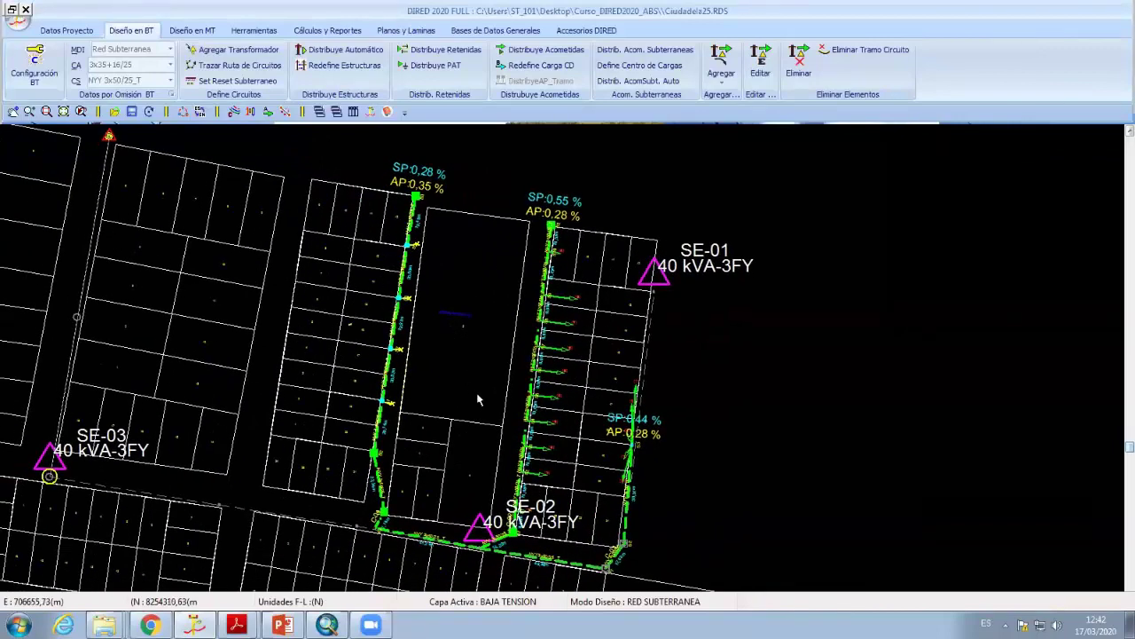
{"action": "scroll", "coordinate": [461, 359], "scroll_direction": "up", "scroll_amount": 1}
{"action": "scroll", "coordinate": [475, 359], "scroll_direction": "up", "scroll_amount": 1}
{"action": "scroll", "coordinate": [492, 360], "scroll_direction": "up", "scroll_amount": 1}
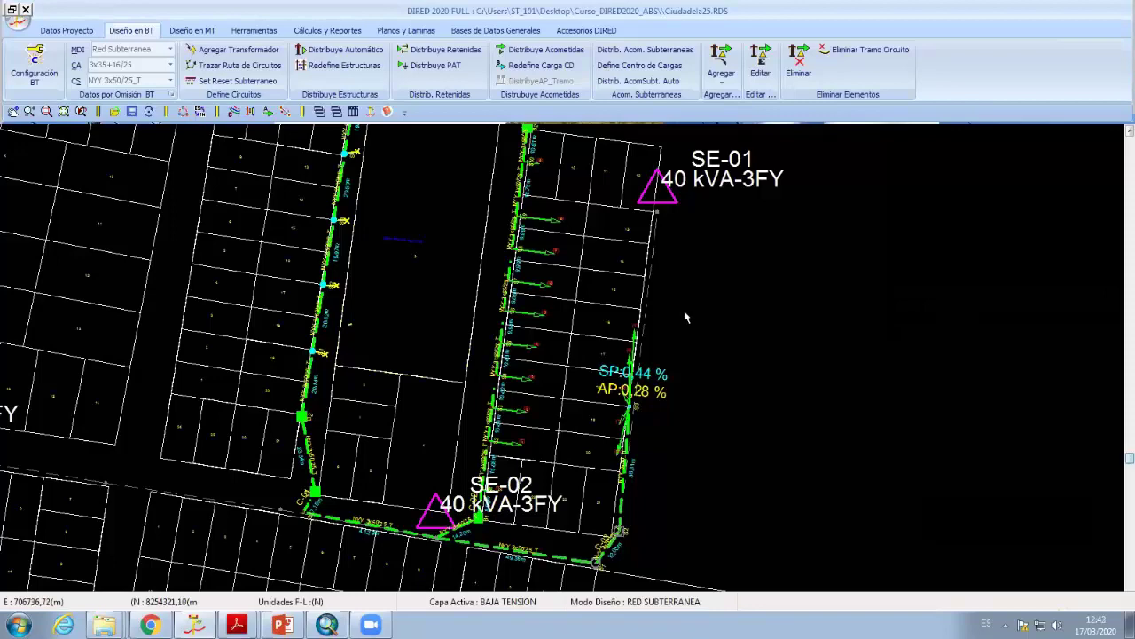
Pan across the SE-02 and SE-03 networks, then recentre on SE-02
{"action": "middle_click_drag", "start_coordinate": [684, 310], "coordinate": [604, 337]}
{"action": "scroll", "coordinate": [612, 332], "scroll_direction": "down", "scroll_amount": 2}
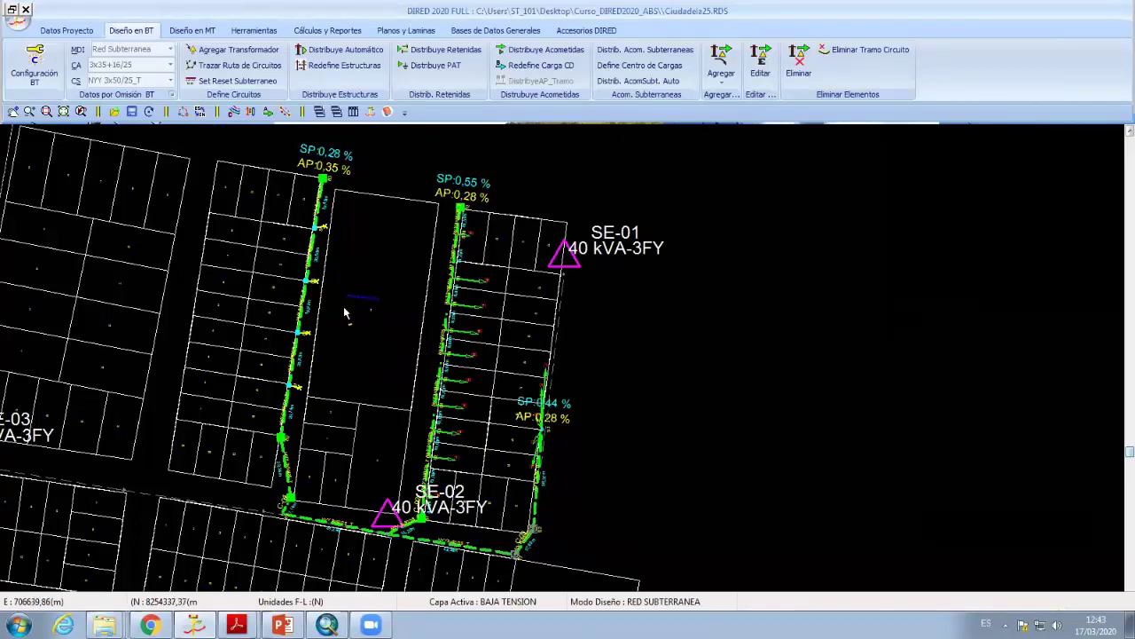
{"action": "scroll", "coordinate": [346, 311], "scroll_direction": "down", "scroll_amount": 1}
{"action": "middle_click_drag", "start_coordinate": [347, 311], "coordinate": [466, 353]}
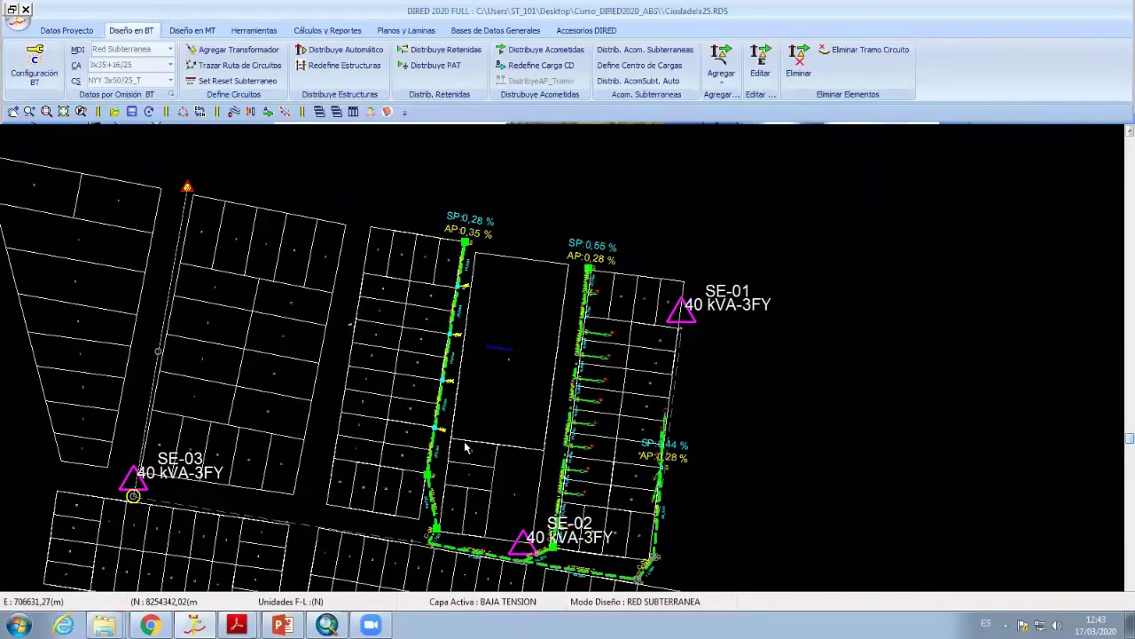
{"action": "scroll", "coordinate": [559, 399], "scroll_direction": "up", "scroll_amount": 1}
{"action": "scroll", "coordinate": [564, 373], "scroll_direction": "up", "scroll_amount": 1}
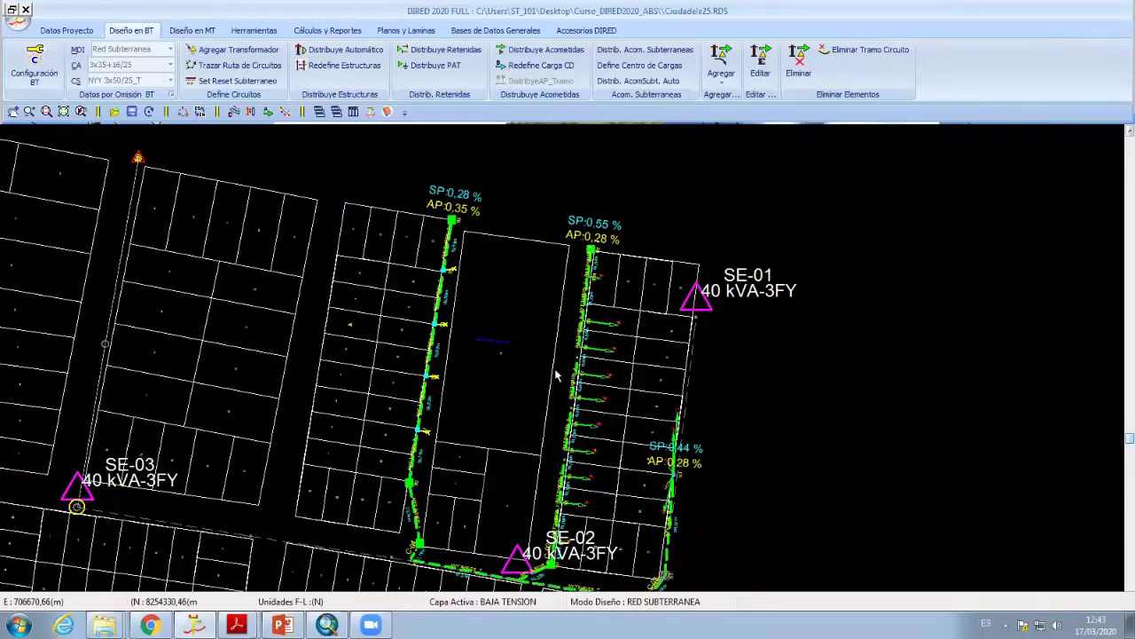
{"action": "middle_click_drag", "start_coordinate": [565, 354], "coordinate": [493, 266]}
{"action": "middle_click_drag", "start_coordinate": [454, 320], "coordinate": [527, 349]}
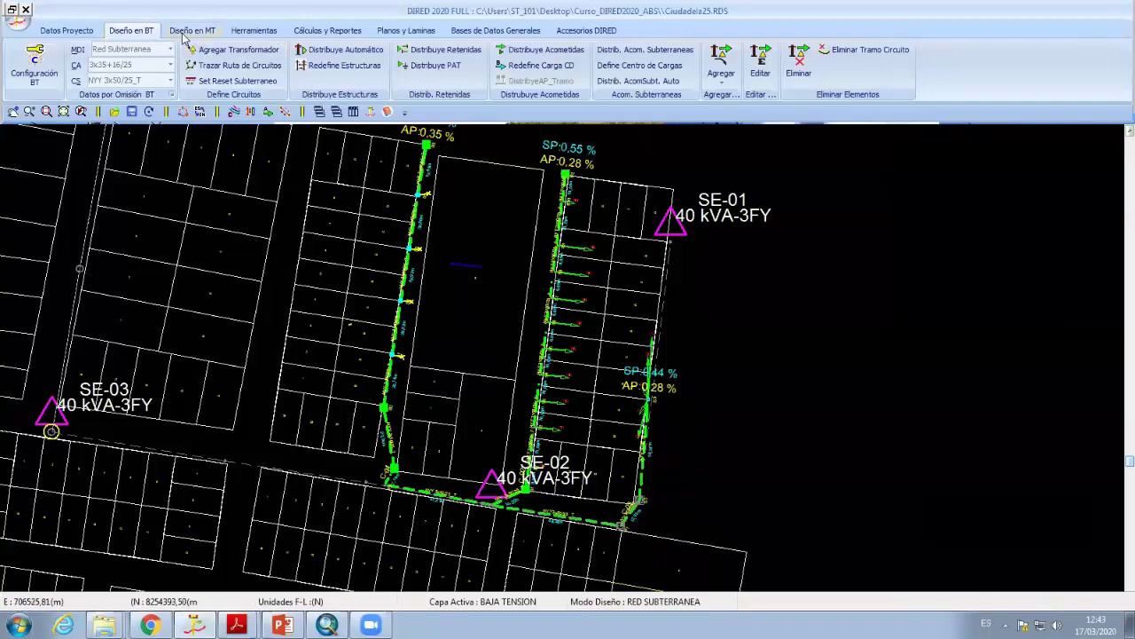
{"action": "left_click", "coordinate": [328, 33]}
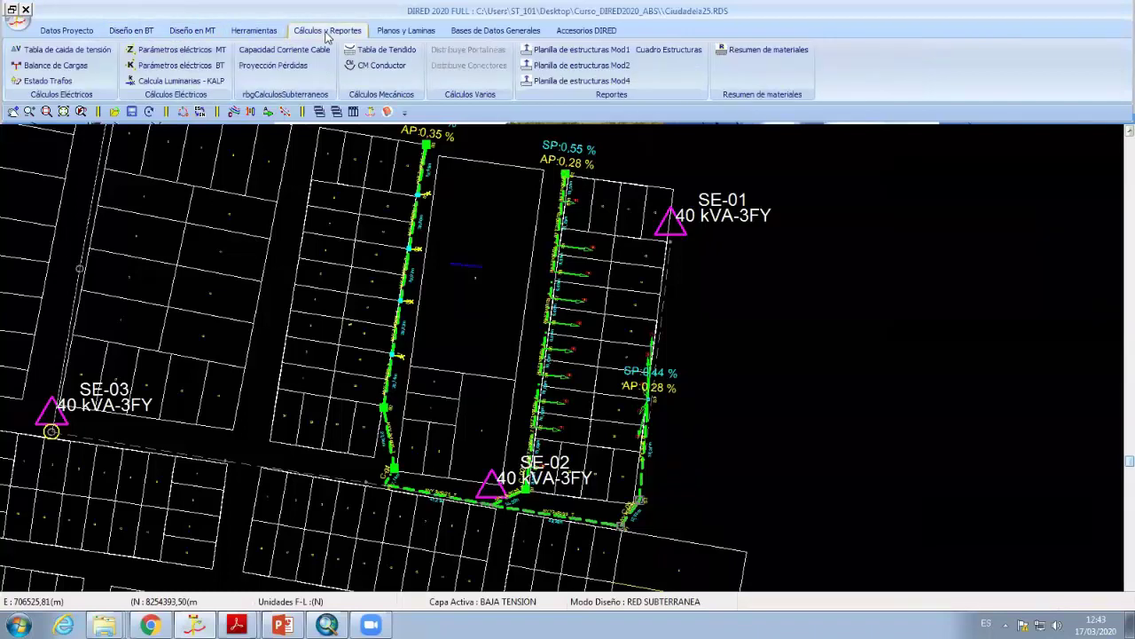
{"action": "left_click", "coordinate": [243, 53]}
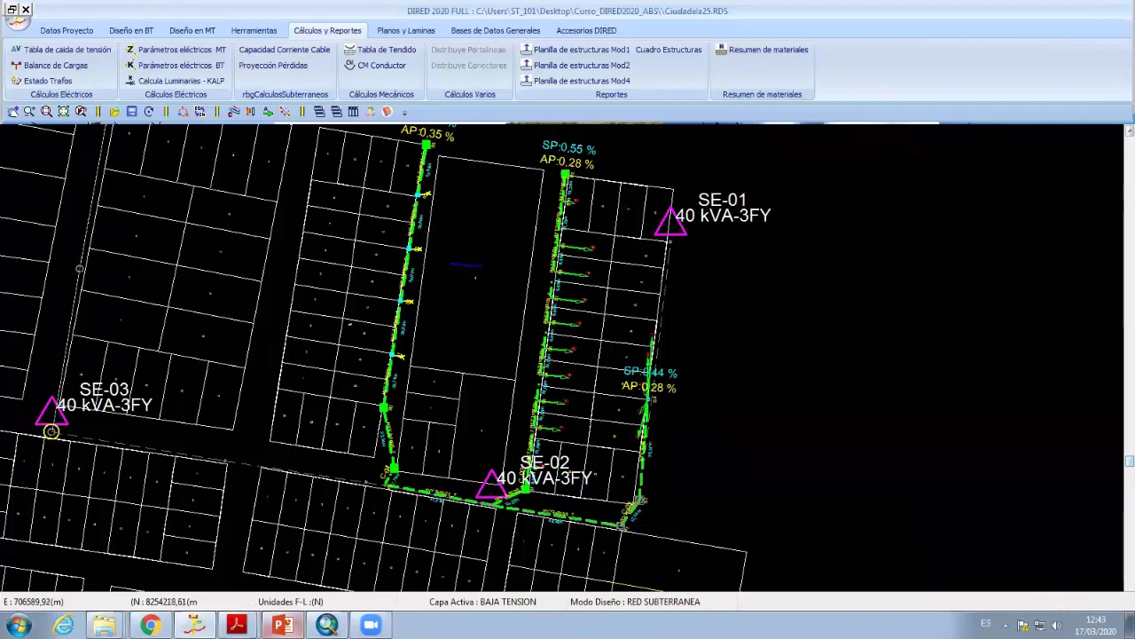
{"action": "mouse_move", "coordinate": [282, 625]}
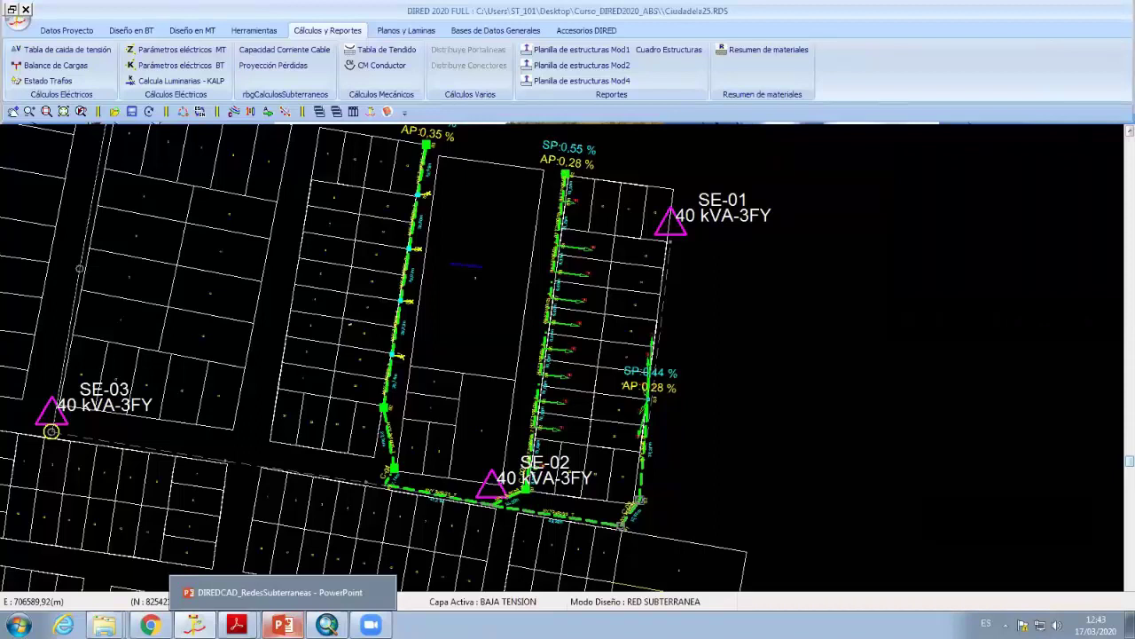
Open the underground feeder capacity calculation for transformer station SE-02
{"action": "left_click", "coordinate": [299, 53]}
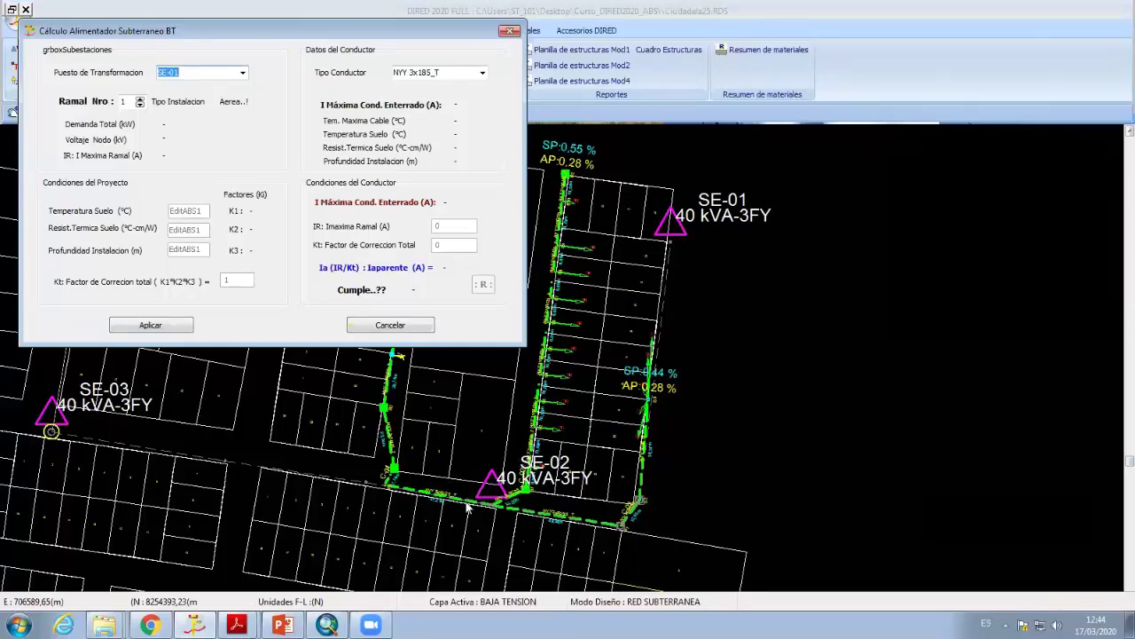
{"action": "left_click", "coordinate": [243, 73]}
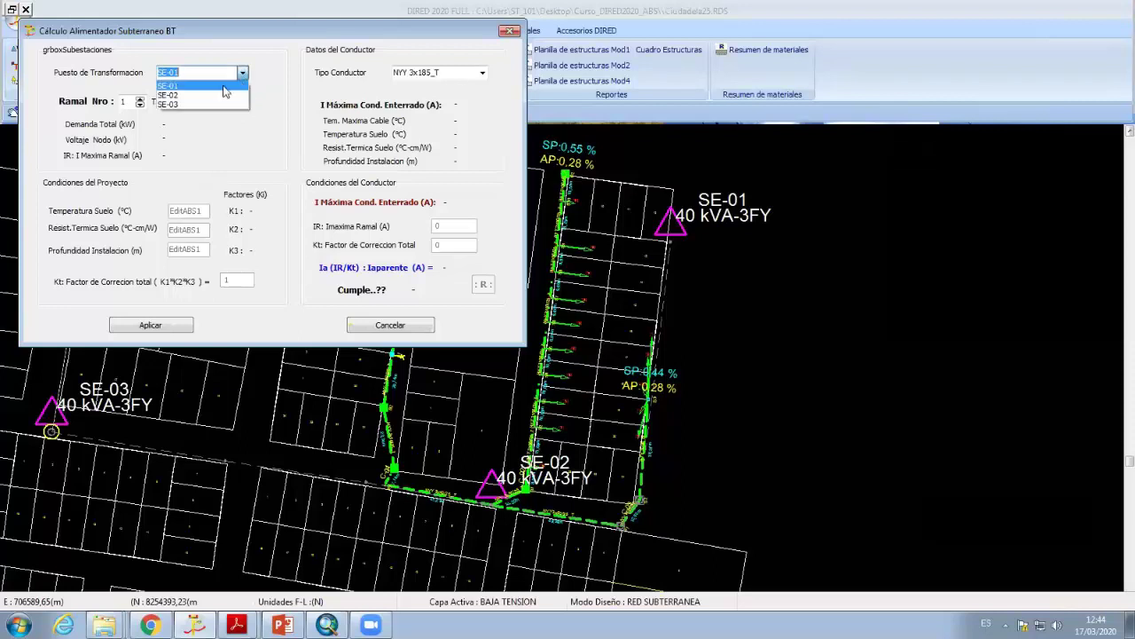
{"action": "left_click", "coordinate": [205, 94]}
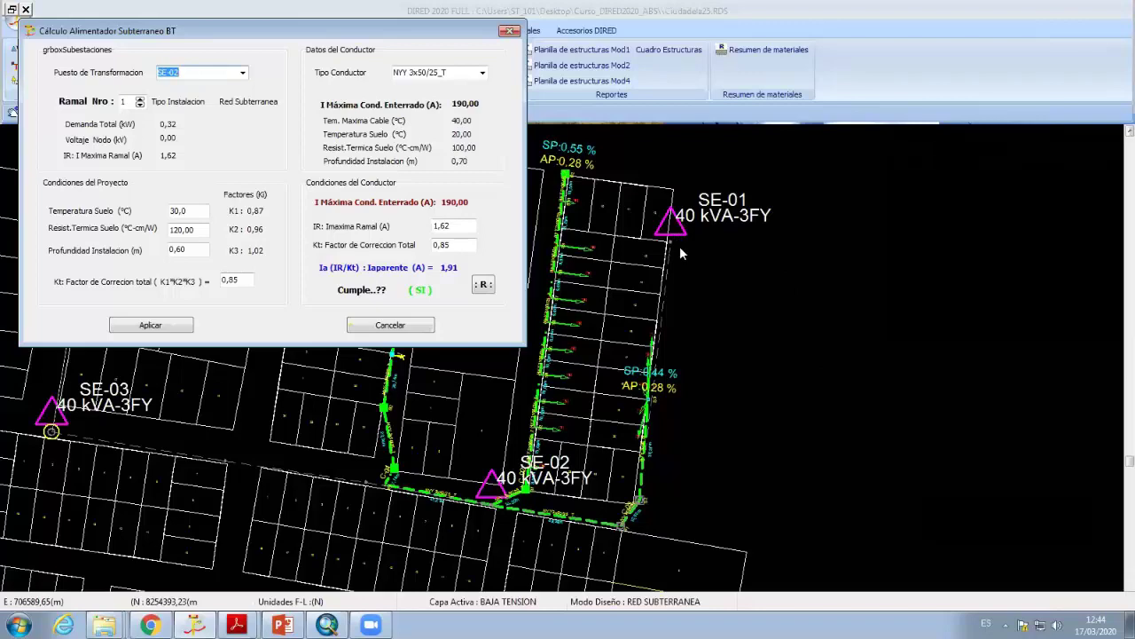
{"action": "left_click_drag", "start_coordinate": [353, 30], "coordinate": [472, 87]}
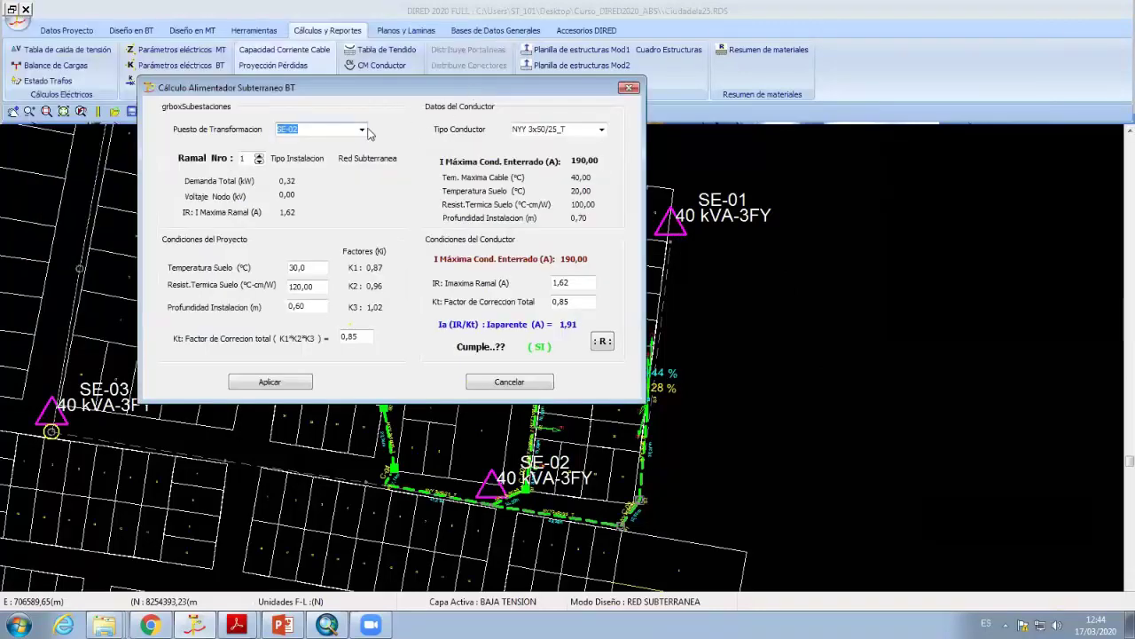
Review the soil conditions: temperature 30,0, thermal resistivity 120,00, depth 0,60
{"action": "double_click", "coordinate": [311, 267]}
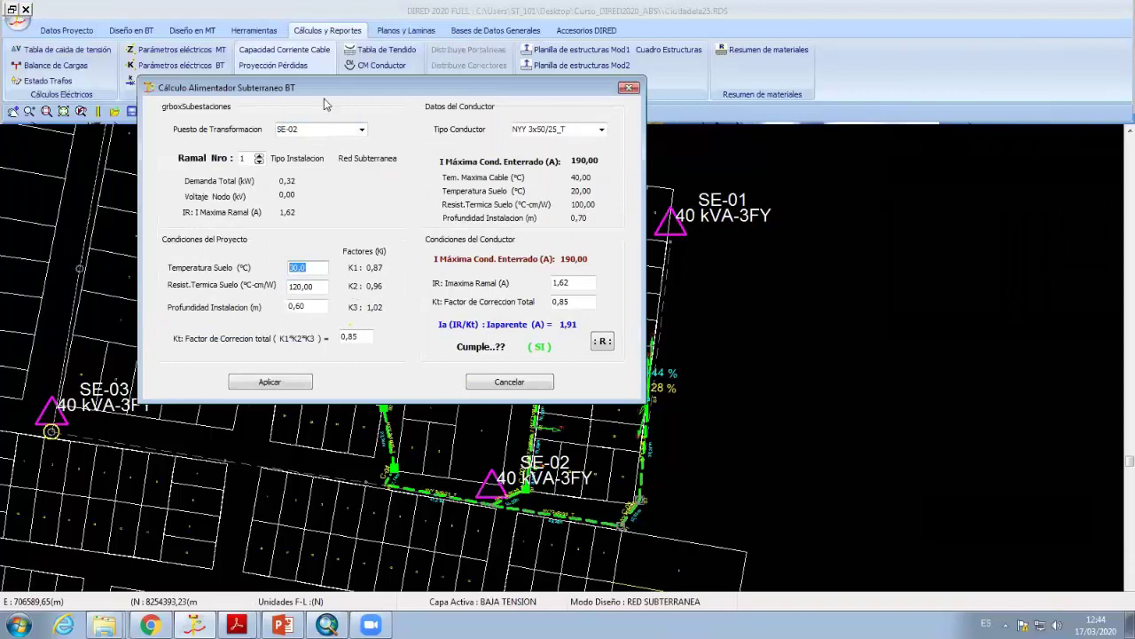
{"action": "left_click_drag", "start_coordinate": [324, 88], "coordinate": [335, 64]}
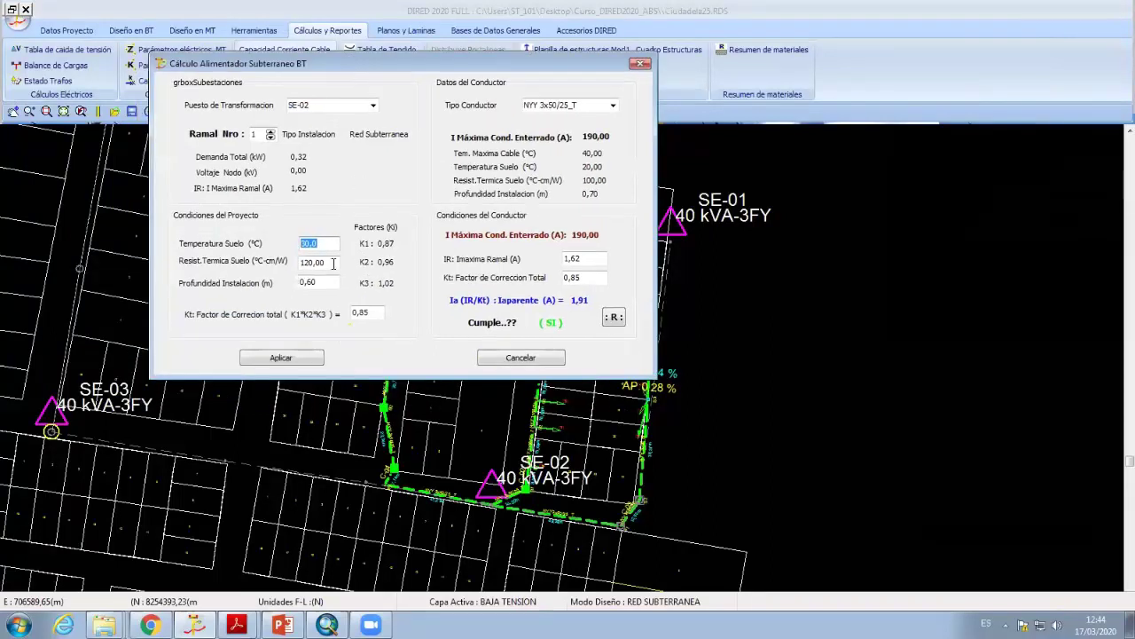
{"action": "double_click", "coordinate": [328, 262]}
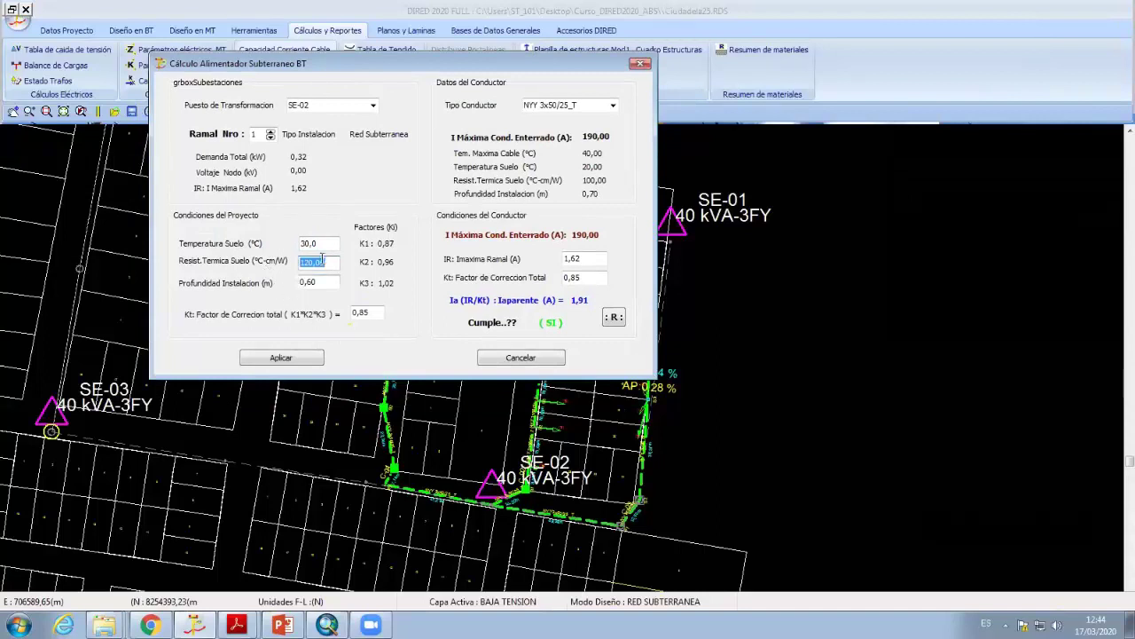
{"action": "double_click", "coordinate": [325, 244]}
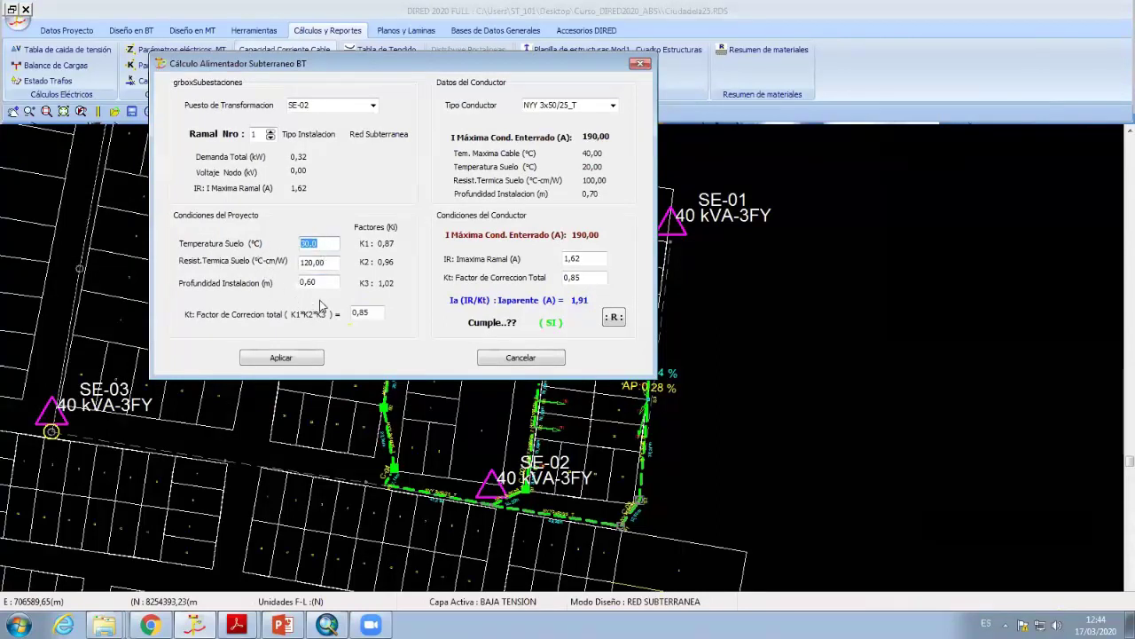
{"action": "double_click", "coordinate": [333, 263]}
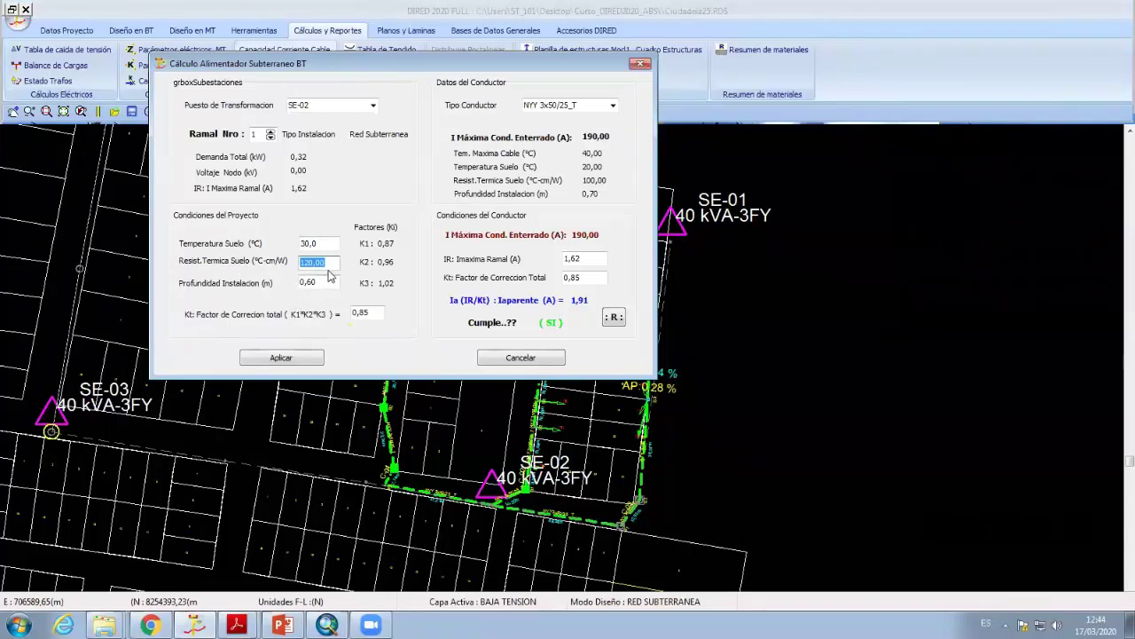
{"action": "double_click", "coordinate": [328, 281]}
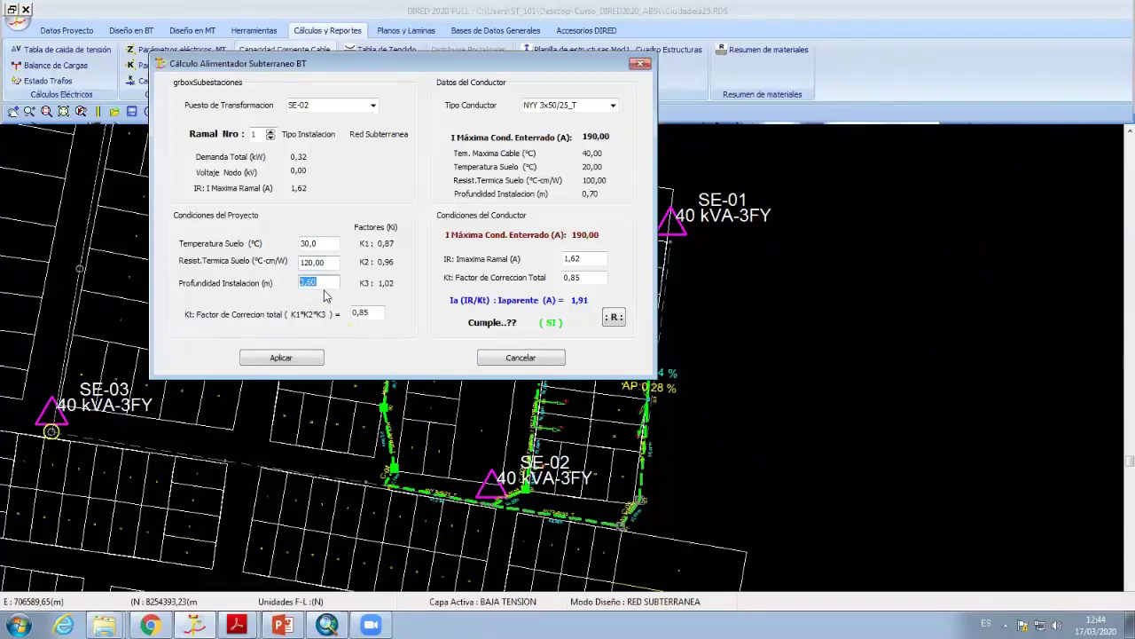
{"action": "double_click", "coordinate": [318, 245]}
{"action": "double_click", "coordinate": [325, 262]}
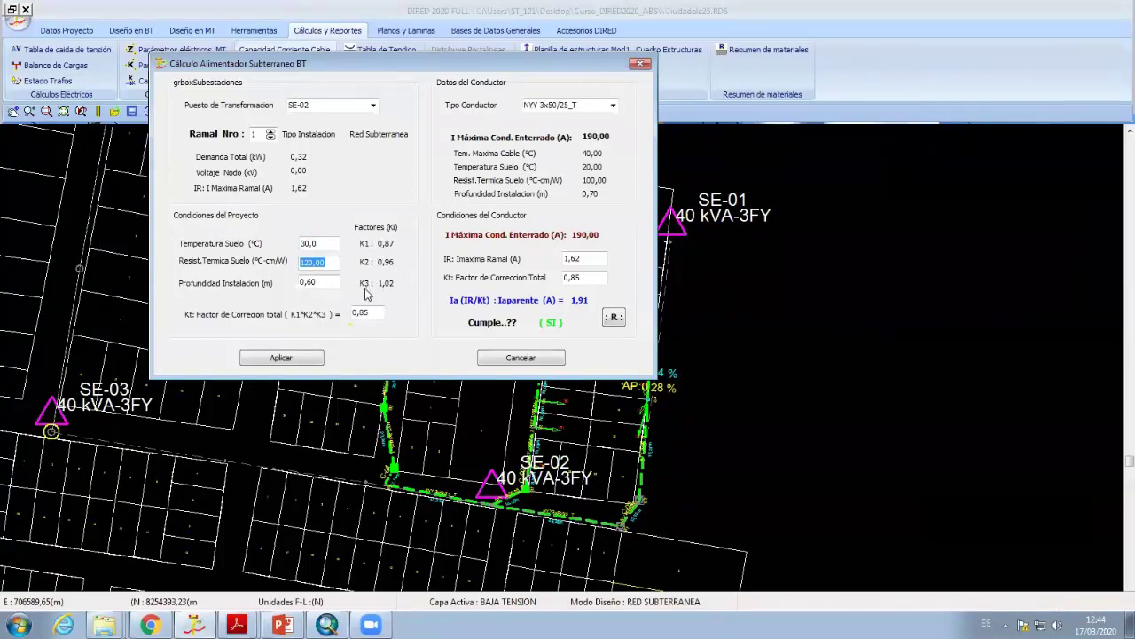
Review branch 1's 0,85 correction factor and 1,62 maximum current, then switch to branch 2
{"action": "key", "text": "Tab"}
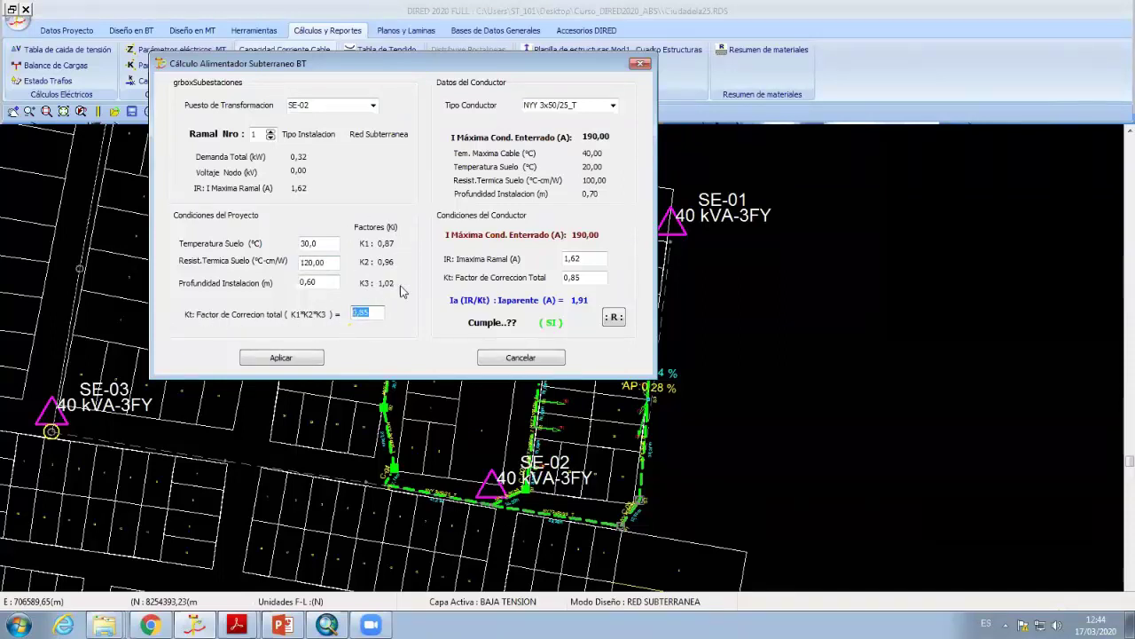
{"action": "left_click", "coordinate": [378, 315]}
{"action": "key", "text": "Tab"}
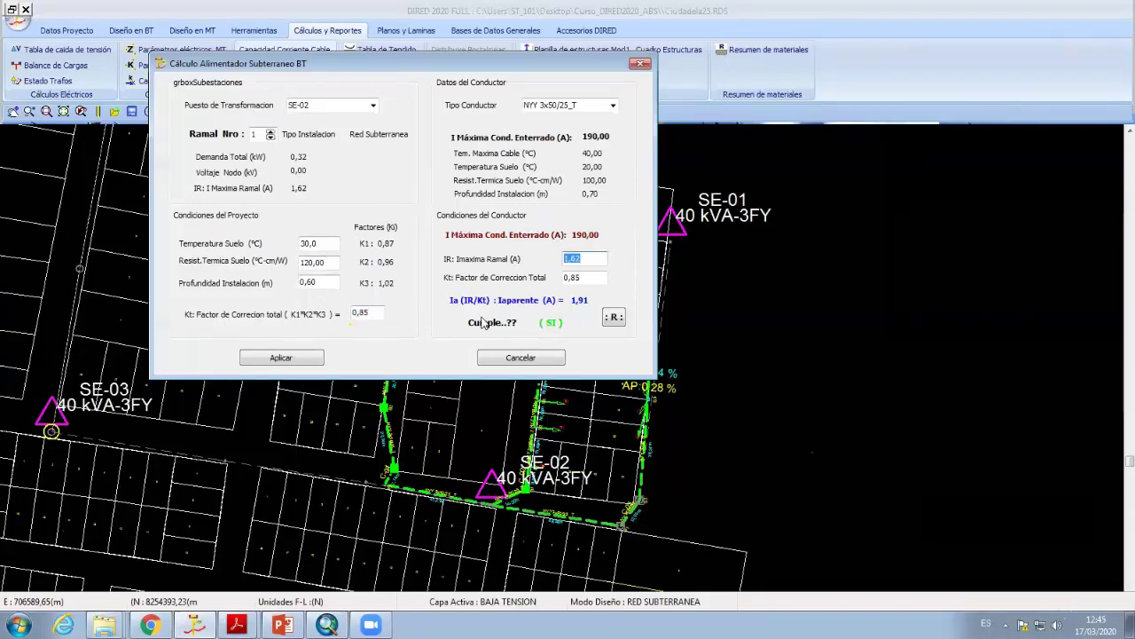
{"action": "left_click", "coordinate": [595, 262]}
{"action": "double_click", "coordinate": [594, 259]}
{"action": "double_click", "coordinate": [584, 278]}
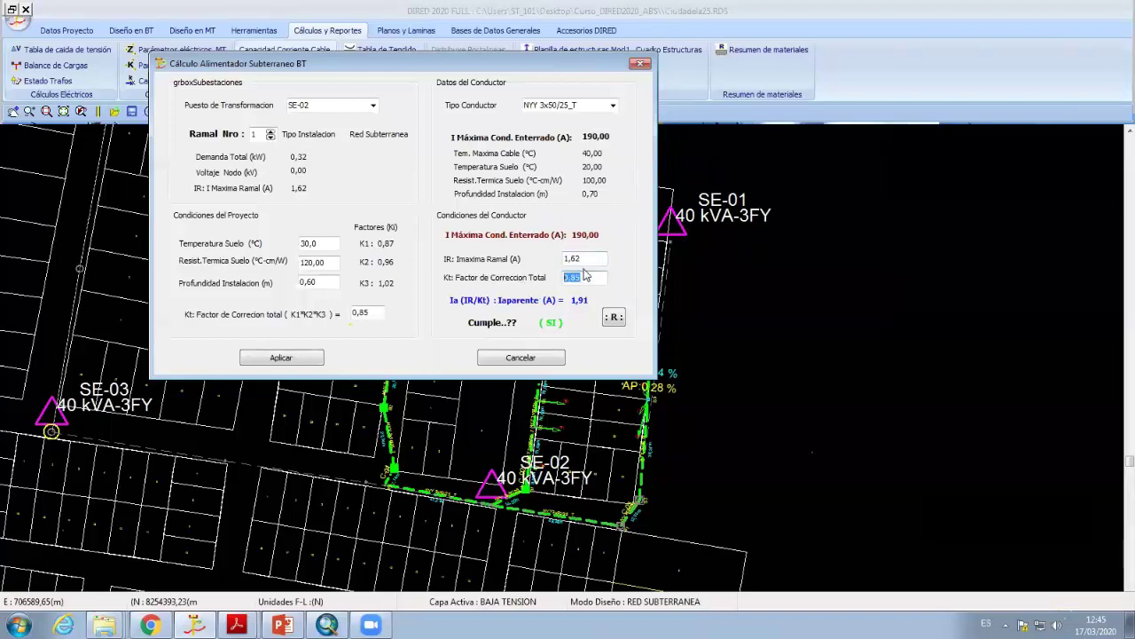
{"action": "left_click_drag", "start_coordinate": [585, 260], "coordinate": [538, 263]}
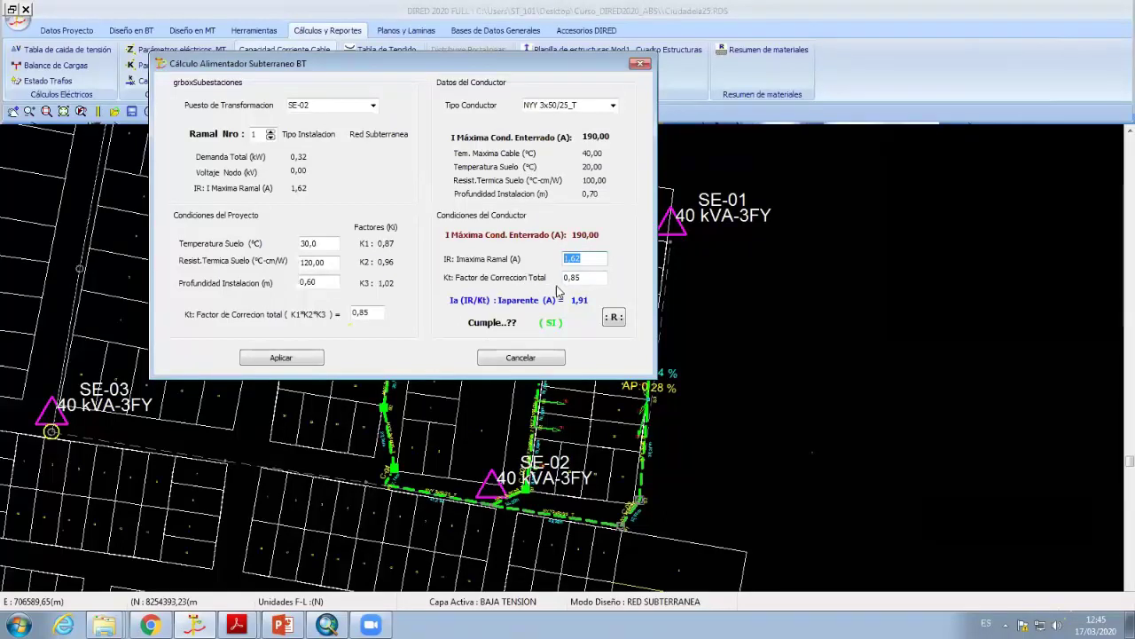
{"action": "double_click", "coordinate": [592, 277]}
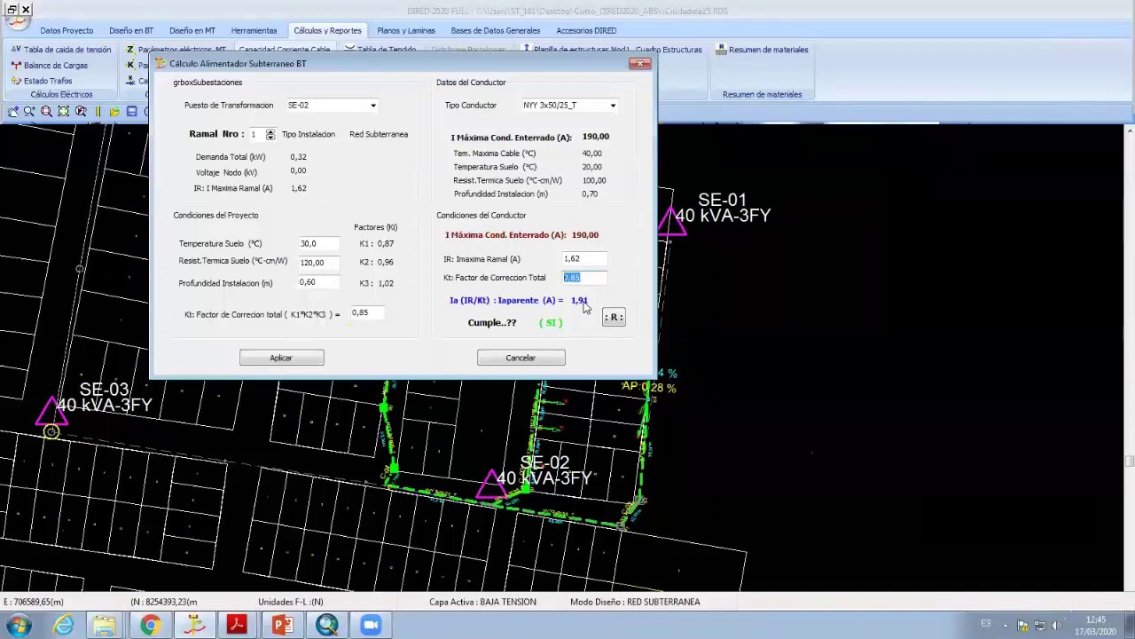
{"action": "left_click", "coordinate": [271, 133]}
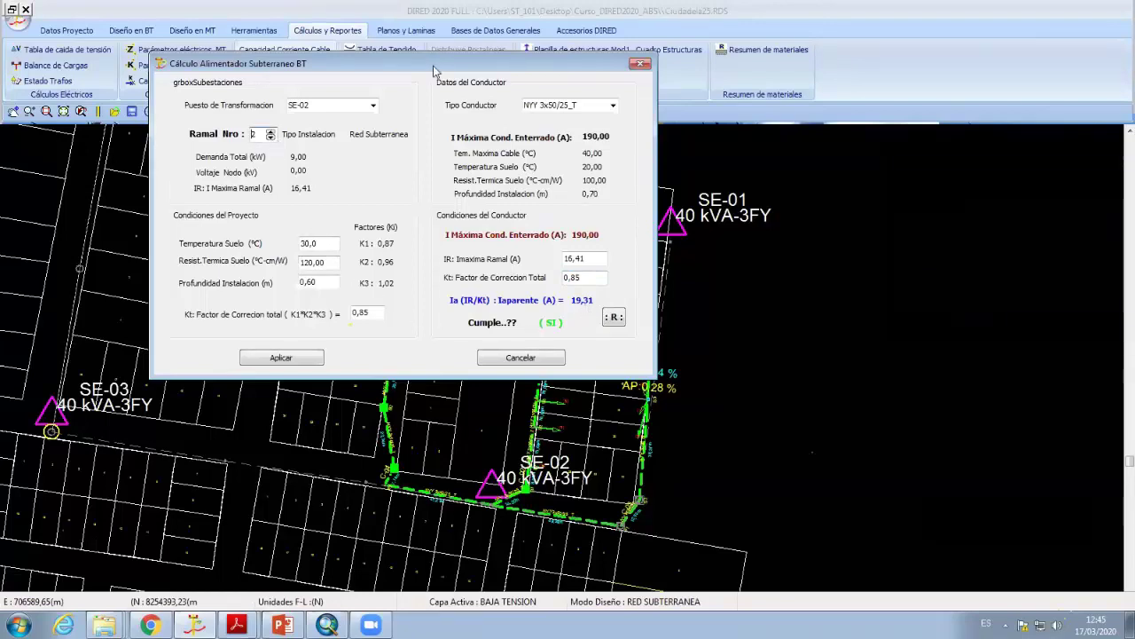
{"action": "left_click_drag", "start_coordinate": [431, 64], "coordinate": [168, 130]}
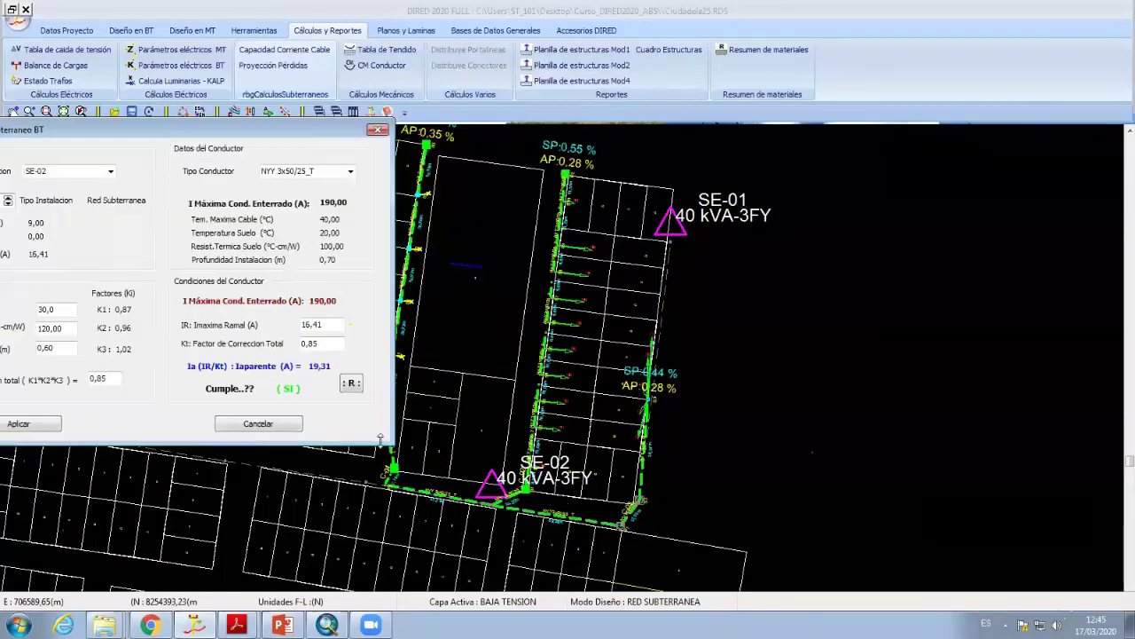
{"action": "left_click", "coordinate": [44, 427]}
{"action": "scroll", "coordinate": [494, 537], "scroll_direction": "up", "scroll_amount": 2}
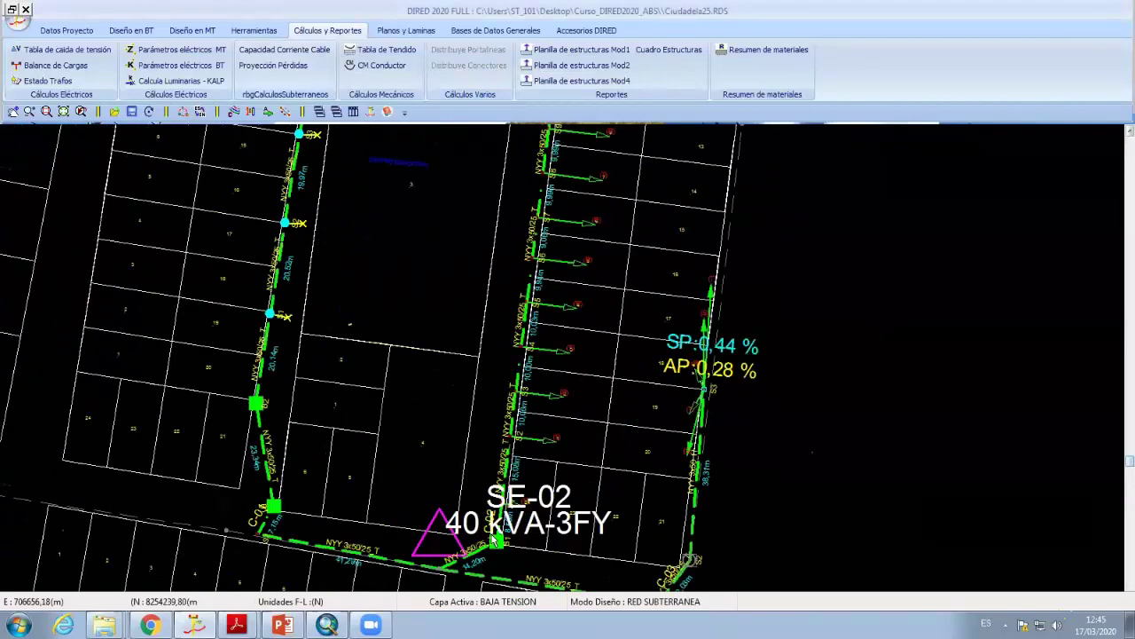
{"action": "scroll", "coordinate": [494, 537], "scroll_direction": "up", "scroll_amount": 1}
{"action": "scroll", "coordinate": [538, 439], "scroll_direction": "up", "scroll_amount": 1}
{"action": "scroll", "coordinate": [568, 555], "scroll_direction": "up", "scroll_amount": 1}
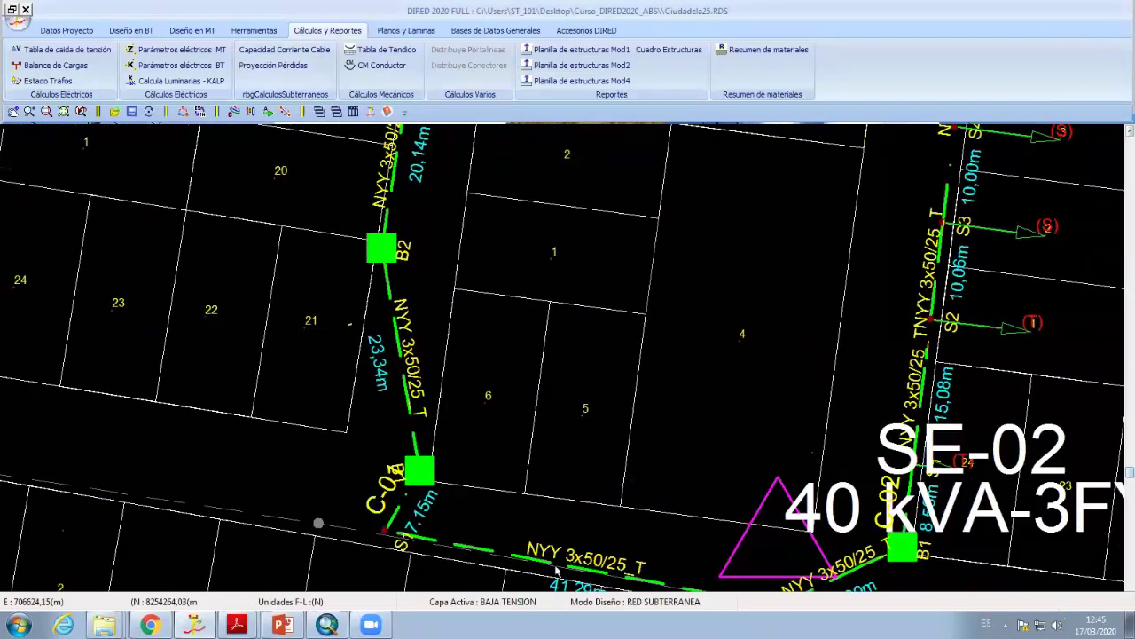
{"action": "scroll", "coordinate": [399, 399], "scroll_direction": "up", "scroll_amount": 2}
{"action": "scroll", "coordinate": [410, 334], "scroll_direction": "up", "scroll_amount": 2}
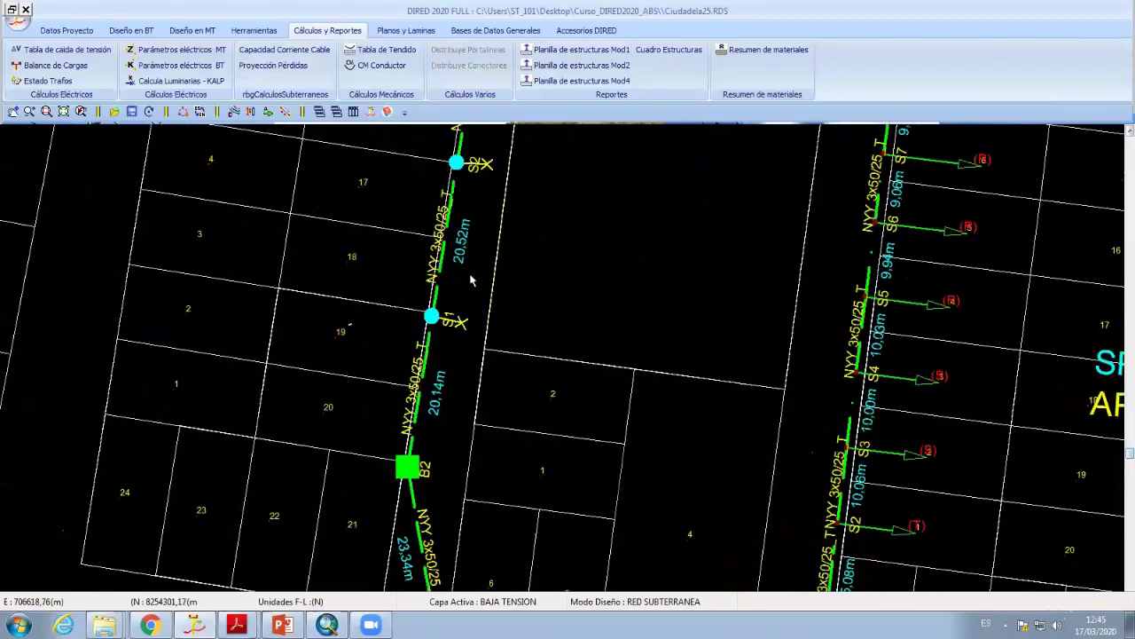
{"action": "scroll", "coordinate": [443, 293], "scroll_direction": "up", "scroll_amount": 2}
{"action": "scroll", "coordinate": [479, 244], "scroll_direction": "down", "scroll_amount": 1}
{"action": "scroll", "coordinate": [497, 266], "scroll_direction": "down", "scroll_amount": 1}
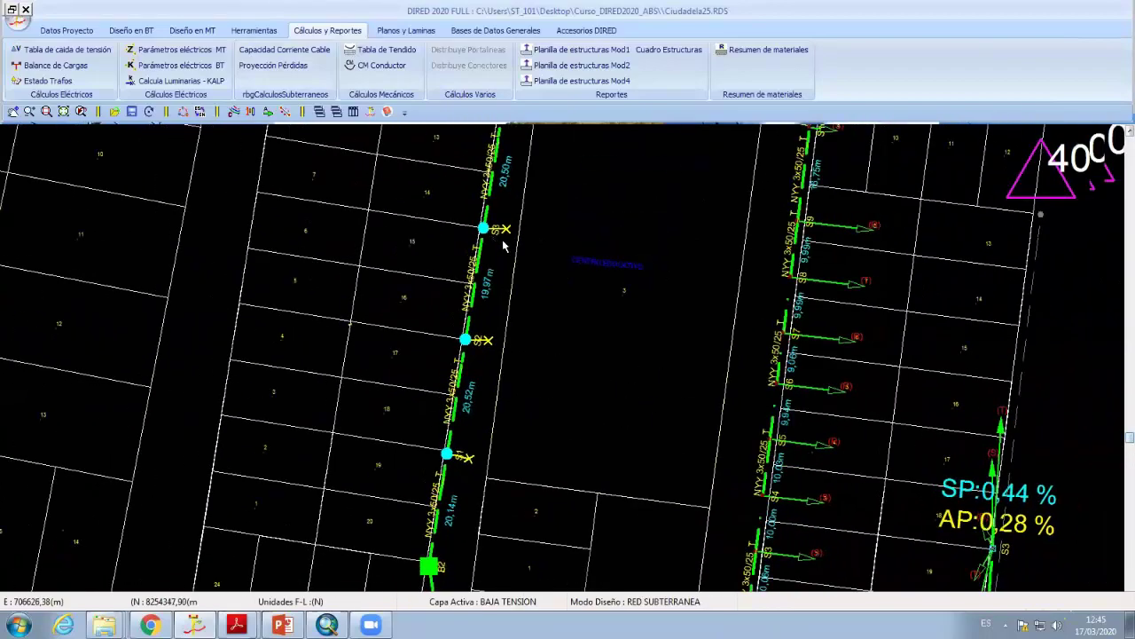
{"action": "scroll", "coordinate": [515, 292], "scroll_direction": "down", "scroll_amount": 1}
{"action": "scroll", "coordinate": [527, 314], "scroll_direction": "down", "scroll_amount": 1}
{"action": "scroll", "coordinate": [527, 317], "scroll_direction": "up", "scroll_amount": 1}
{"action": "scroll", "coordinate": [404, 408], "scroll_direction": "down", "scroll_amount": 1}
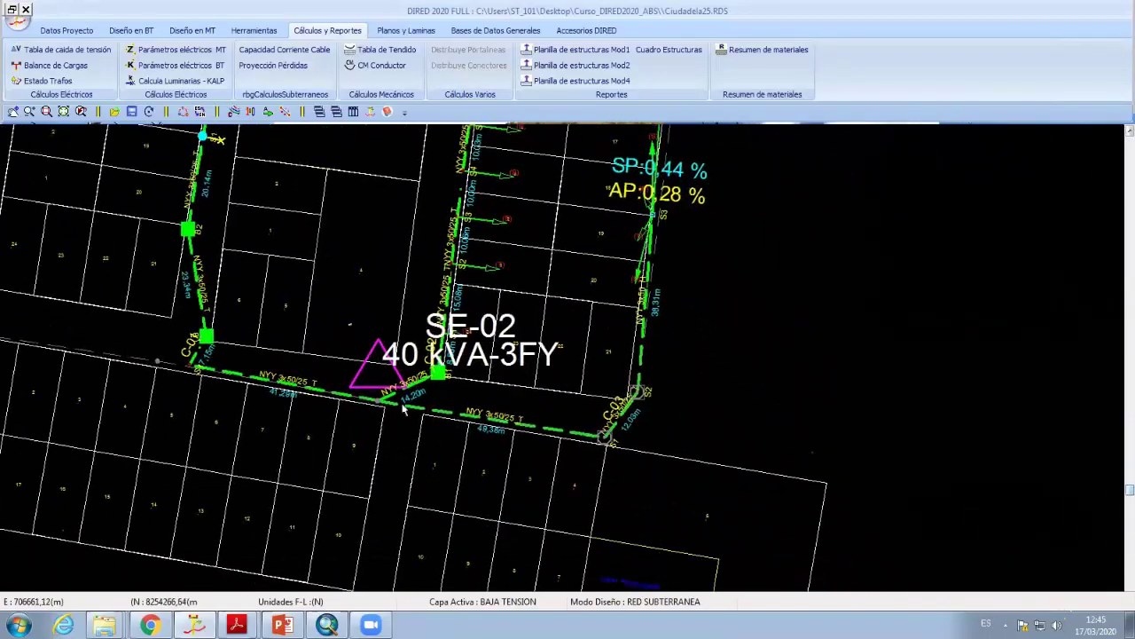
{"action": "scroll", "coordinate": [494, 445], "scroll_direction": "up", "scroll_amount": 1}
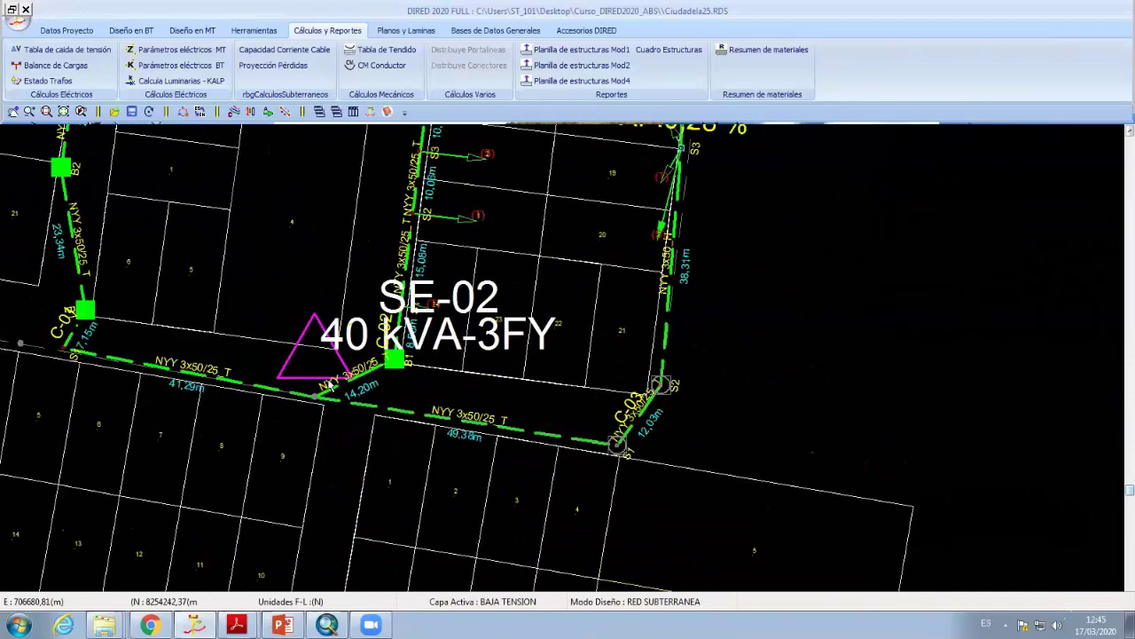
{"action": "scroll", "coordinate": [330, 383], "scroll_direction": "up", "scroll_amount": 1}
{"action": "scroll", "coordinate": [421, 403], "scroll_direction": "up", "scroll_amount": 1}
{"action": "scroll", "coordinate": [444, 354], "scroll_direction": "up", "scroll_amount": 1}
{"action": "scroll", "coordinate": [453, 295], "scroll_direction": "up", "scroll_amount": 1}
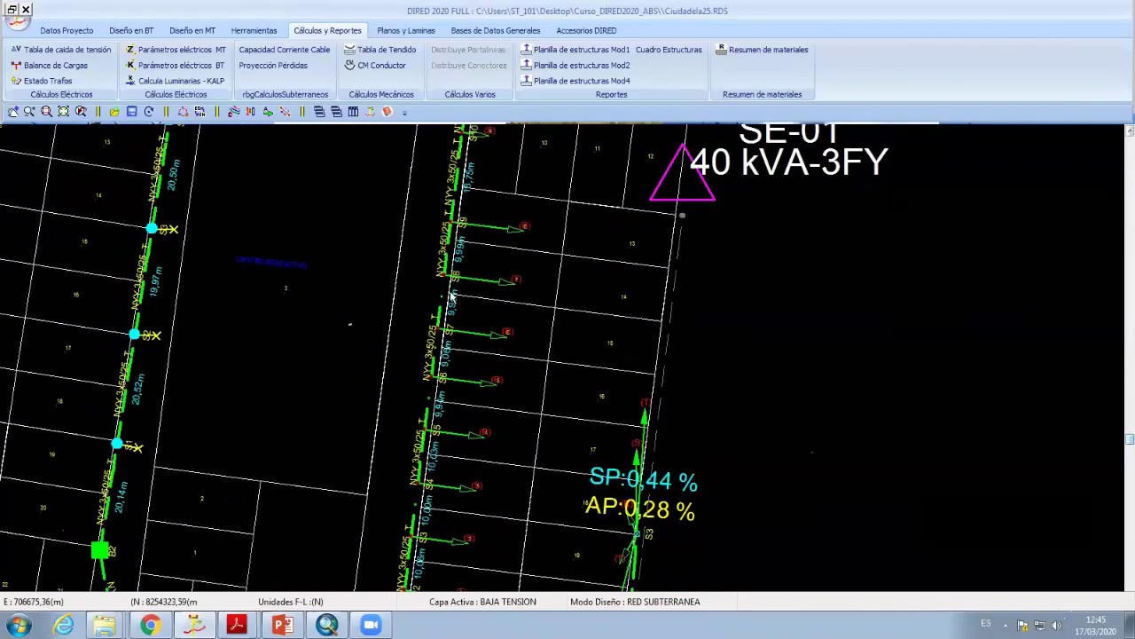
{"action": "scroll", "coordinate": [451, 296], "scroll_direction": "down", "scroll_amount": 1}
{"action": "scroll", "coordinate": [483, 276], "scroll_direction": "up", "scroll_amount": 1}
{"action": "scroll", "coordinate": [488, 299], "scroll_direction": "down", "scroll_amount": 1}
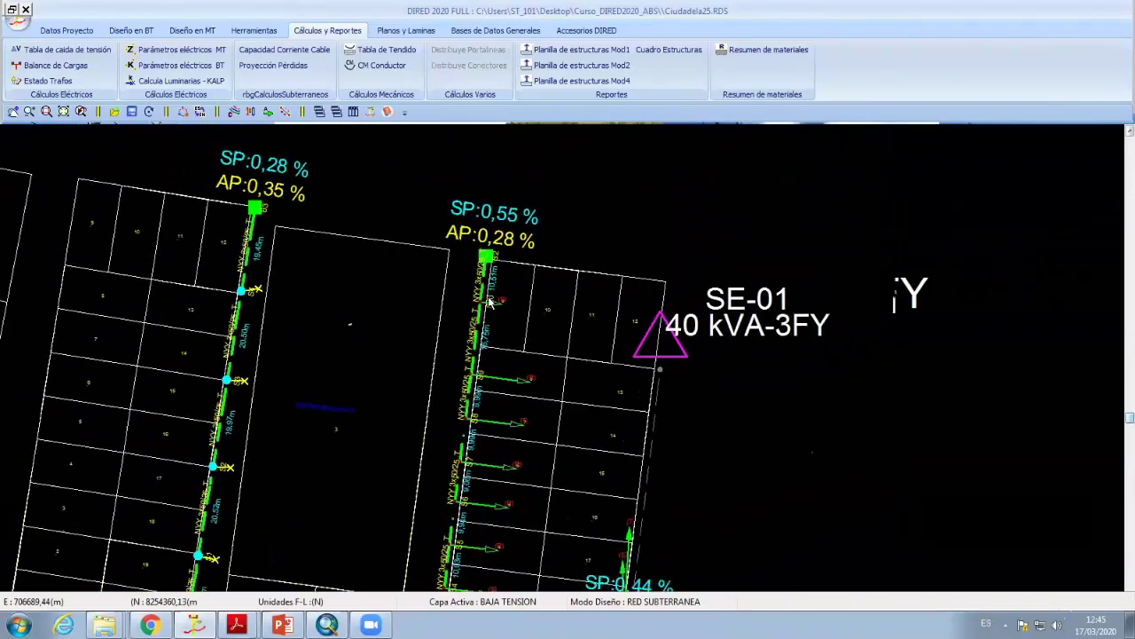
{"action": "scroll", "coordinate": [501, 279], "scroll_direction": "down", "scroll_amount": 1}
{"action": "scroll", "coordinate": [484, 306], "scroll_direction": "down", "scroll_amount": 2}
{"action": "scroll", "coordinate": [526, 427], "scroll_direction": "down", "scroll_amount": 1}
{"action": "scroll", "coordinate": [526, 427], "scroll_direction": "up", "scroll_amount": 1}
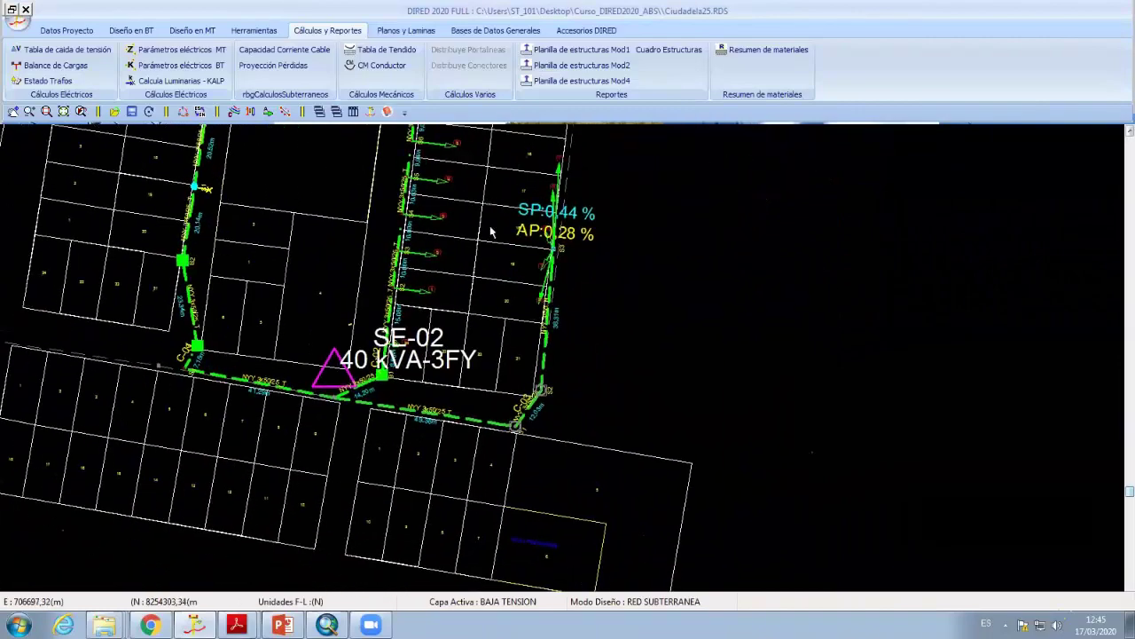
{"action": "scroll", "coordinate": [425, 416], "scroll_direction": "up", "scroll_amount": 1}
{"action": "scroll", "coordinate": [386, 407], "scroll_direction": "up", "scroll_amount": 1}
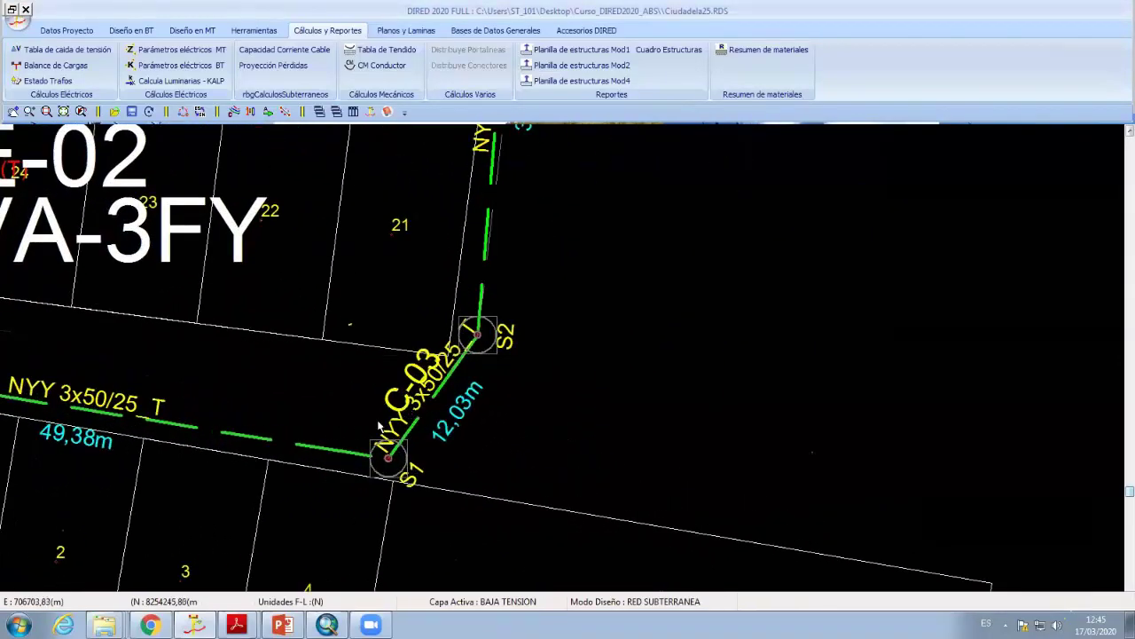
{"action": "scroll", "coordinate": [506, 251], "scroll_direction": "down", "scroll_amount": 1}
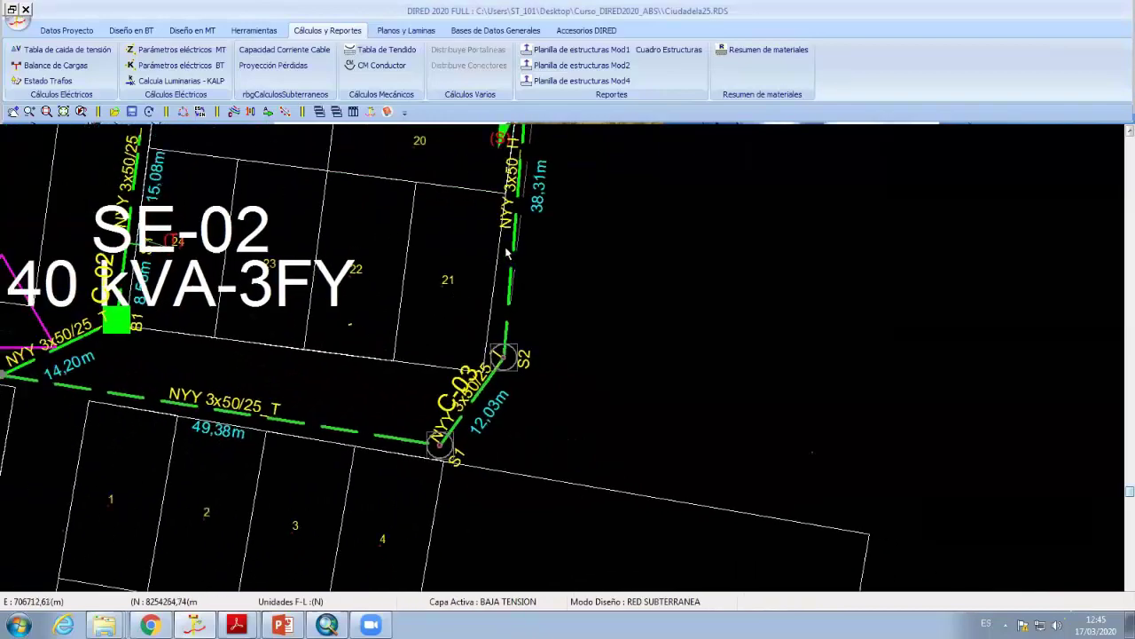
{"action": "scroll", "coordinate": [541, 280], "scroll_direction": "down", "scroll_amount": 1}
{"action": "scroll", "coordinate": [576, 306], "scroll_direction": "down", "scroll_amount": 1}
{"action": "scroll", "coordinate": [645, 362], "scroll_direction": "down", "scroll_amount": 1}
{"action": "scroll", "coordinate": [618, 453], "scroll_direction": "up", "scroll_amount": 1}
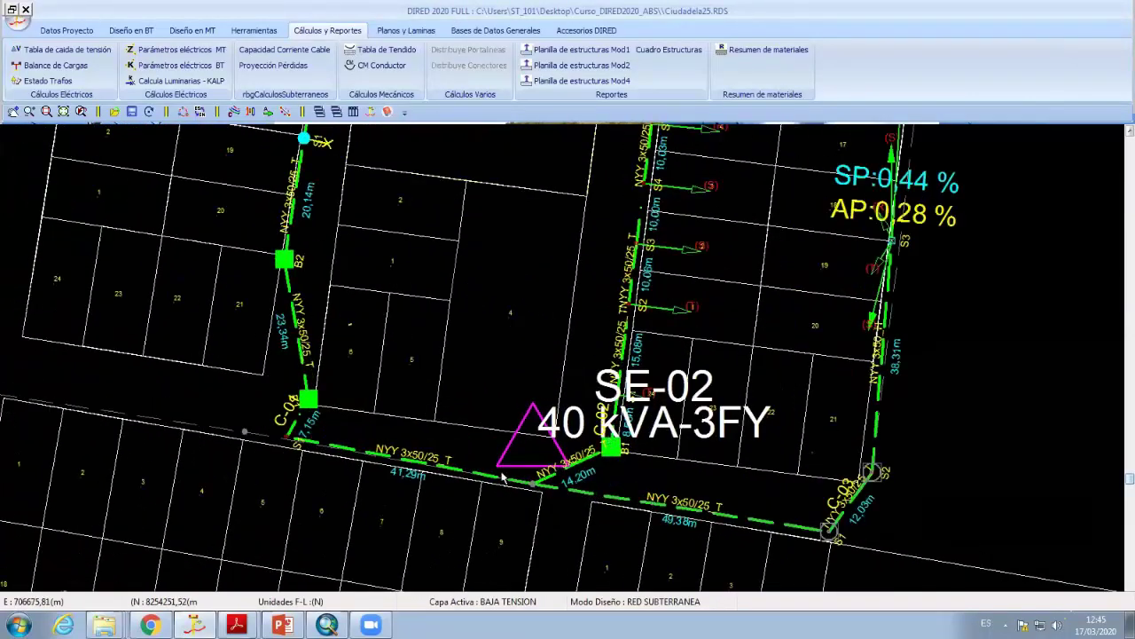
{"action": "scroll", "coordinate": [568, 415], "scroll_direction": "up", "scroll_amount": 1}
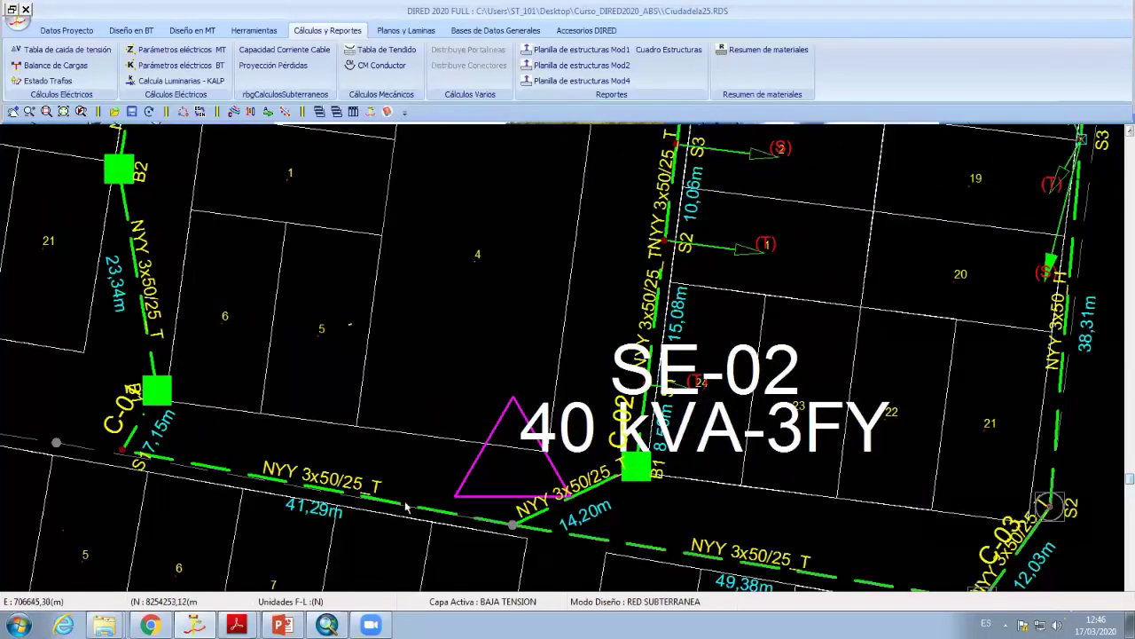
{"action": "scroll", "coordinate": [608, 472], "scroll_direction": "down", "scroll_amount": 2}
{"action": "scroll", "coordinate": [609, 472], "scroll_direction": "down", "scroll_amount": 1}
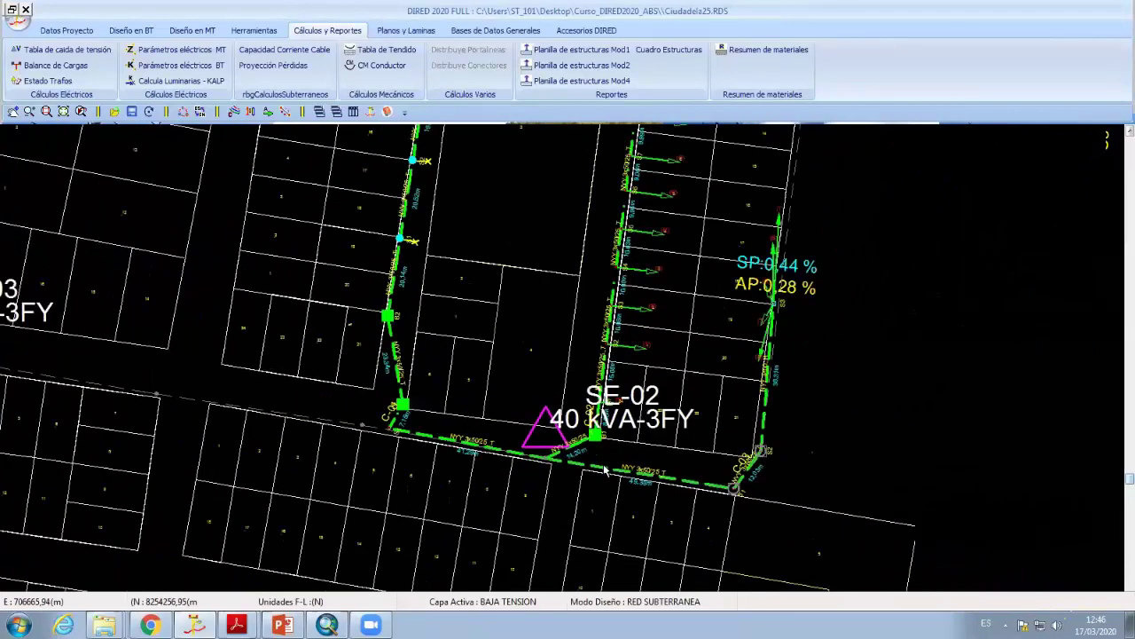
Run the Capacidad Corriente Cable check for SE-02 branch 2
{"action": "left_click", "coordinate": [302, 51]}
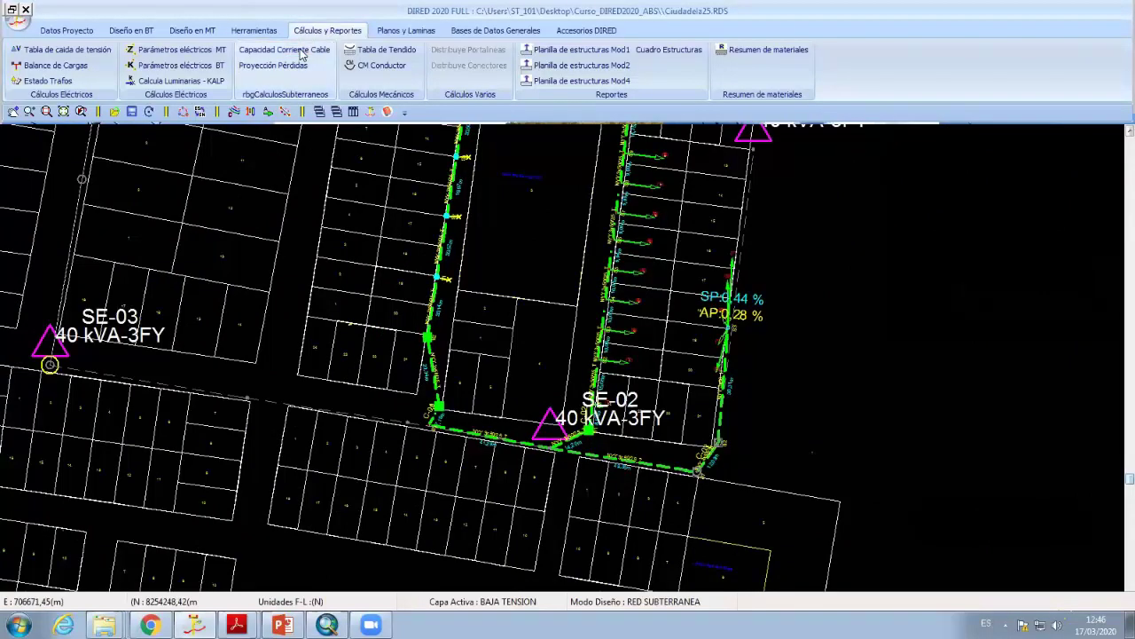
{"action": "left_click", "coordinate": [340, 112]}
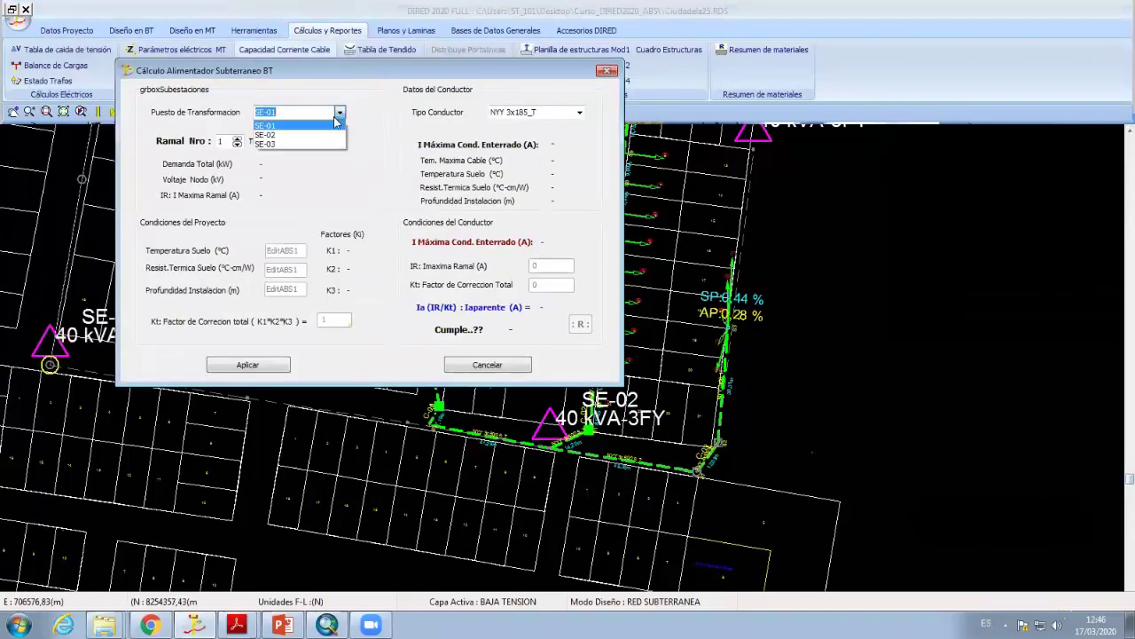
{"action": "left_click", "coordinate": [300, 135]}
{"action": "left_click", "coordinate": [237, 137]}
{"action": "left_click", "coordinate": [581, 324]}
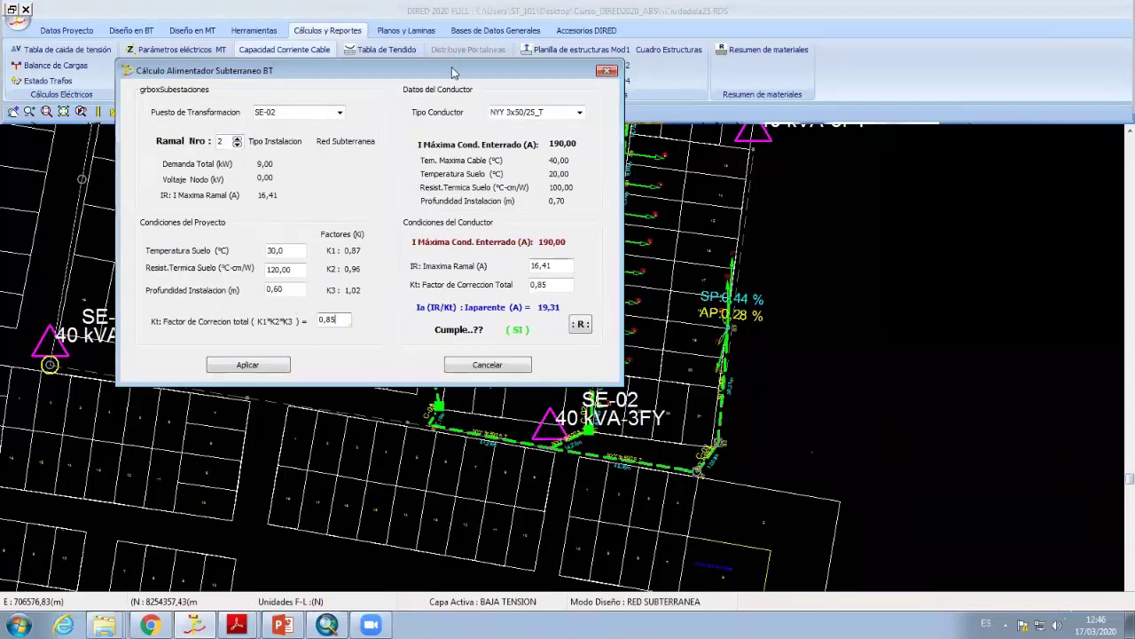
{"action": "left_click_drag", "start_coordinate": [452, 67], "coordinate": [262, 86]}
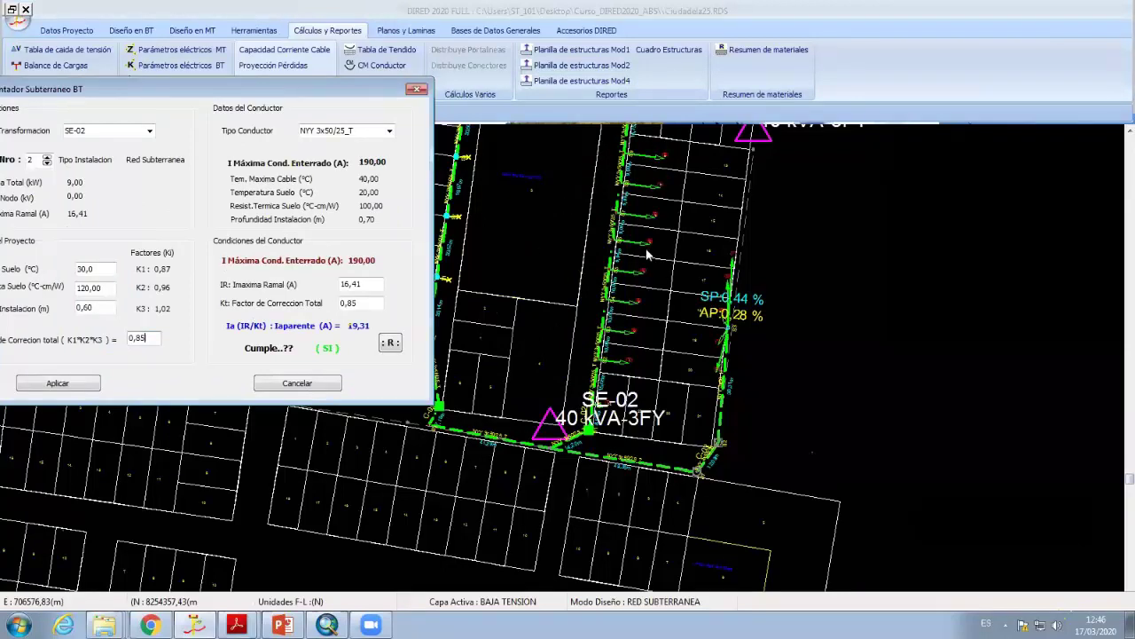
Review branch 2's 16,41 A maximum current and 0,85 correction factor
{"action": "left_click", "coordinate": [369, 286]}
{"action": "left_click_drag", "start_coordinate": [293, 93], "coordinate": [369, 71]}
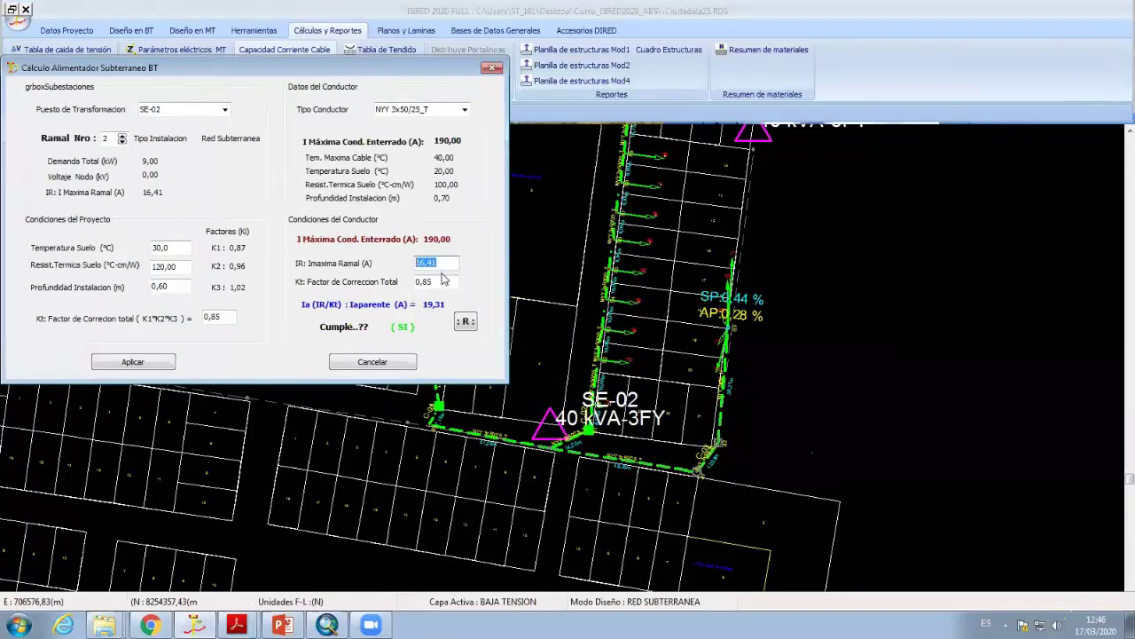
{"action": "key", "text": "Tab"}
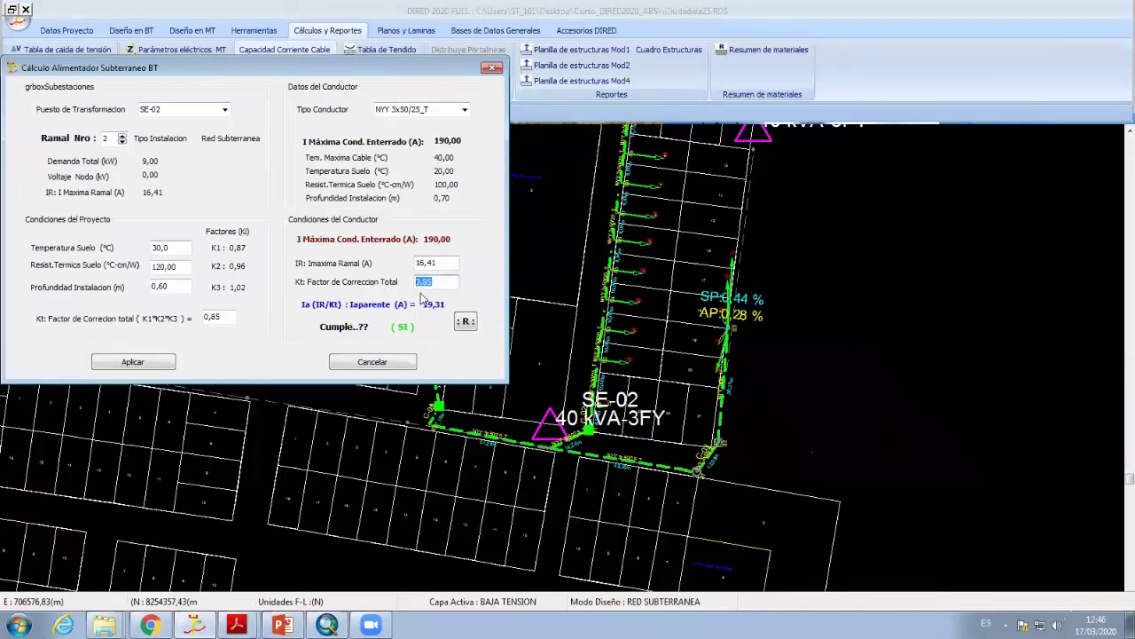
{"action": "left_click", "coordinate": [437, 263]}
{"action": "left_click", "coordinate": [447, 282]}
{"action": "left_click", "coordinate": [439, 285]}
Cancel the feeder check and zoom out over the plan
{"action": "left_click", "coordinate": [133, 363]}
{"action": "scroll", "coordinate": [467, 396], "scroll_direction": "up", "scroll_amount": 2}
{"action": "scroll", "coordinate": [577, 373], "scroll_direction": "up", "scroll_amount": 3}
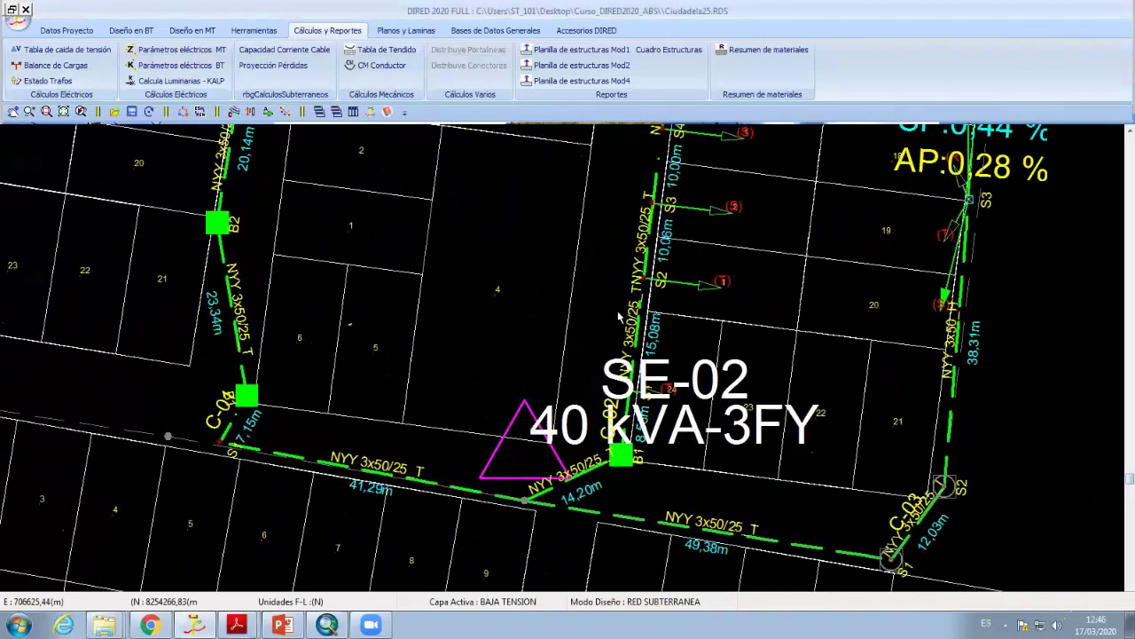
{"action": "scroll", "coordinate": [621, 316], "scroll_direction": "up", "scroll_amount": 1}
{"action": "scroll", "coordinate": [590, 341], "scroll_direction": "up", "scroll_amount": 1}
{"action": "scroll", "coordinate": [501, 372], "scroll_direction": "up", "scroll_amount": 1}
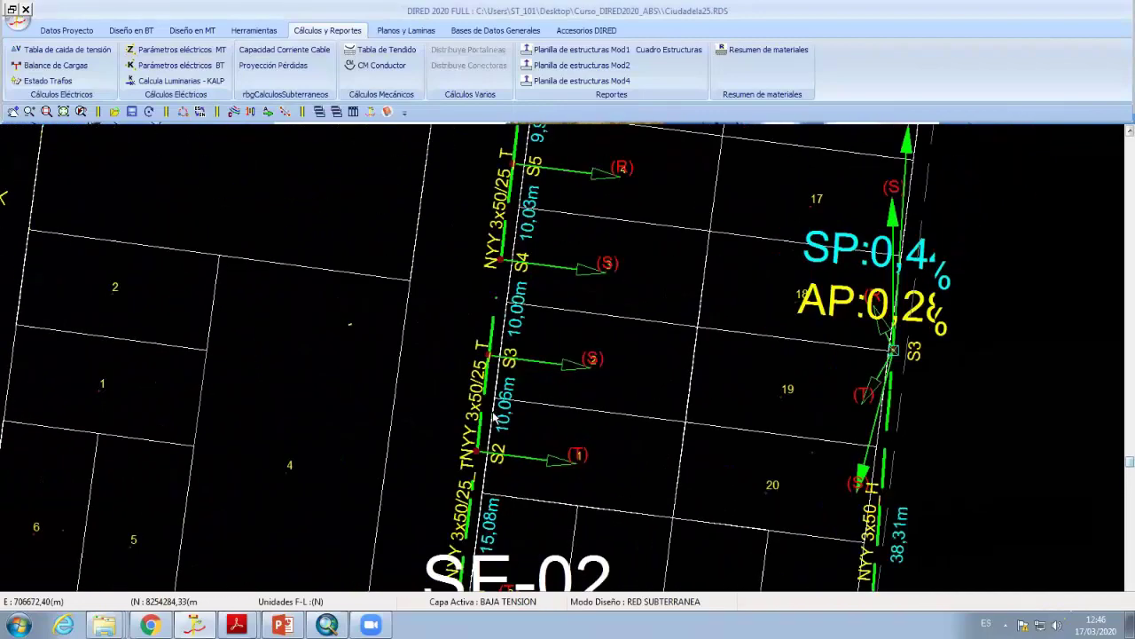
Recentre on the SE-02 network and reopen the Capacidad Corriente Cable calculation
{"action": "scroll", "coordinate": [501, 380], "scroll_direction": "down", "scroll_amount": 2}
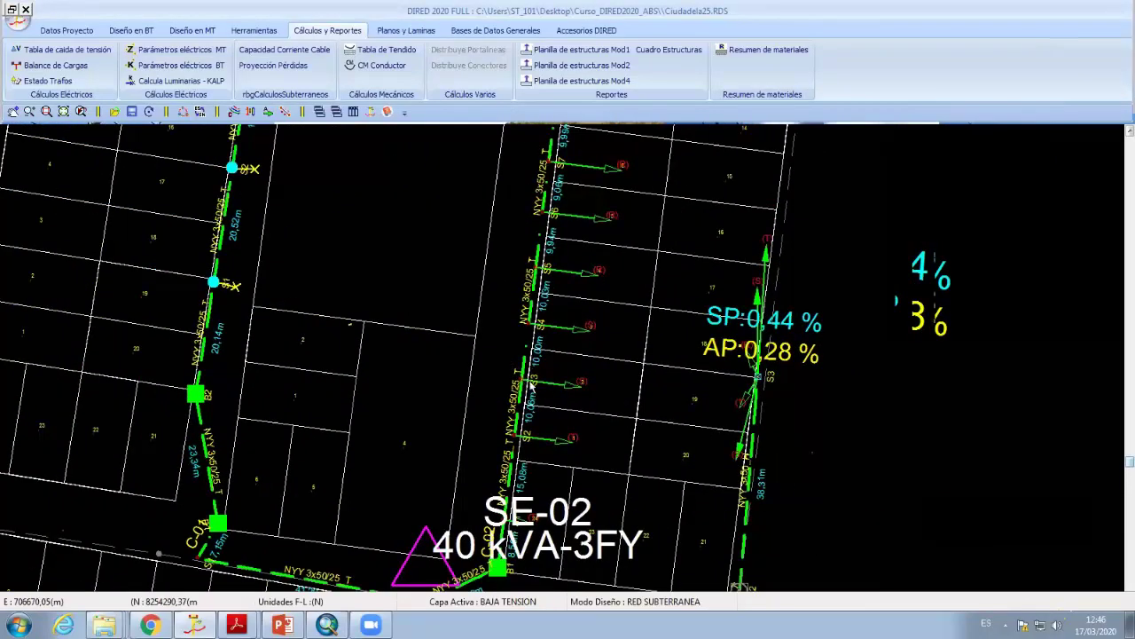
{"action": "scroll", "coordinate": [532, 381], "scroll_direction": "up", "scroll_amount": 1}
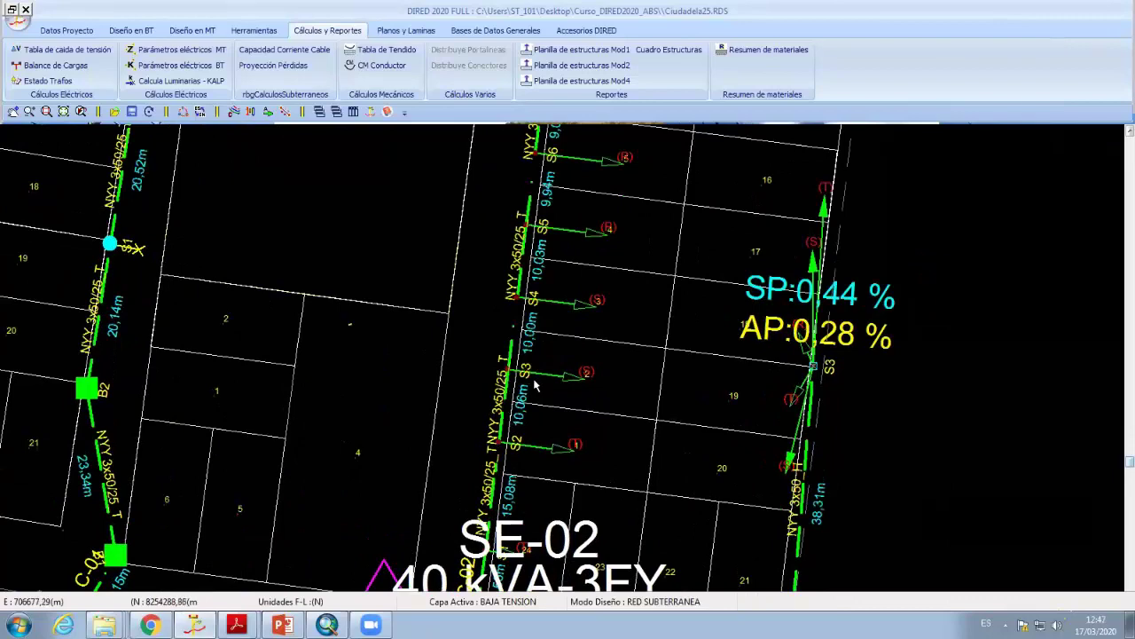
{"action": "scroll", "coordinate": [532, 380], "scroll_direction": "down", "scroll_amount": 1}
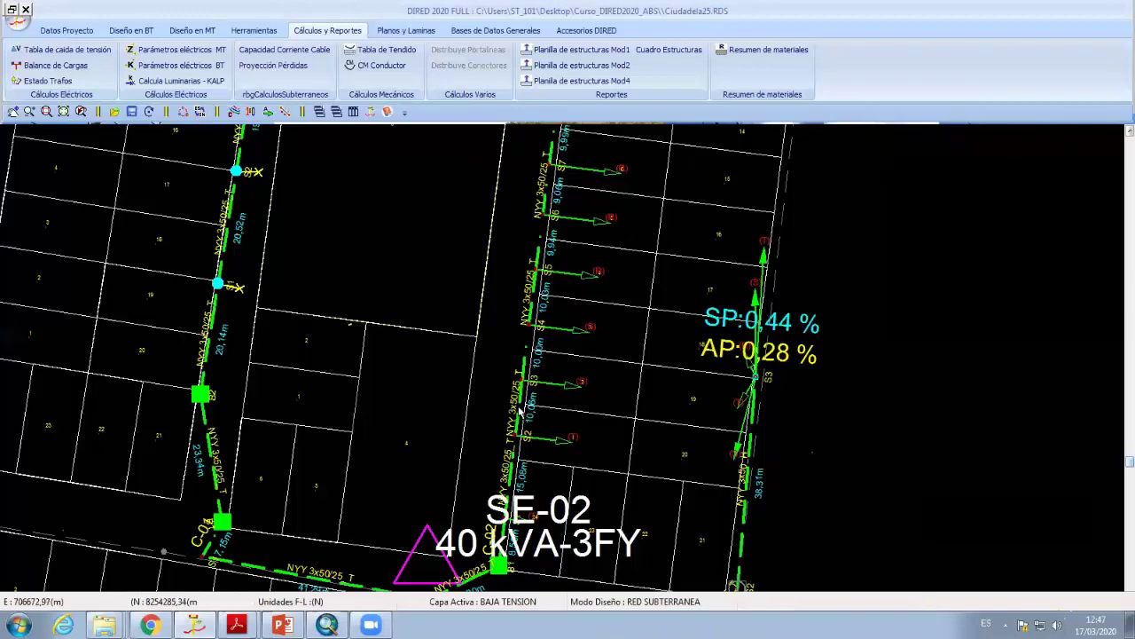
{"action": "middle_click_drag", "start_coordinate": [534, 389], "coordinate": [508, 282]}
{"action": "scroll", "coordinate": [568, 413], "scroll_direction": "down", "scroll_amount": 1}
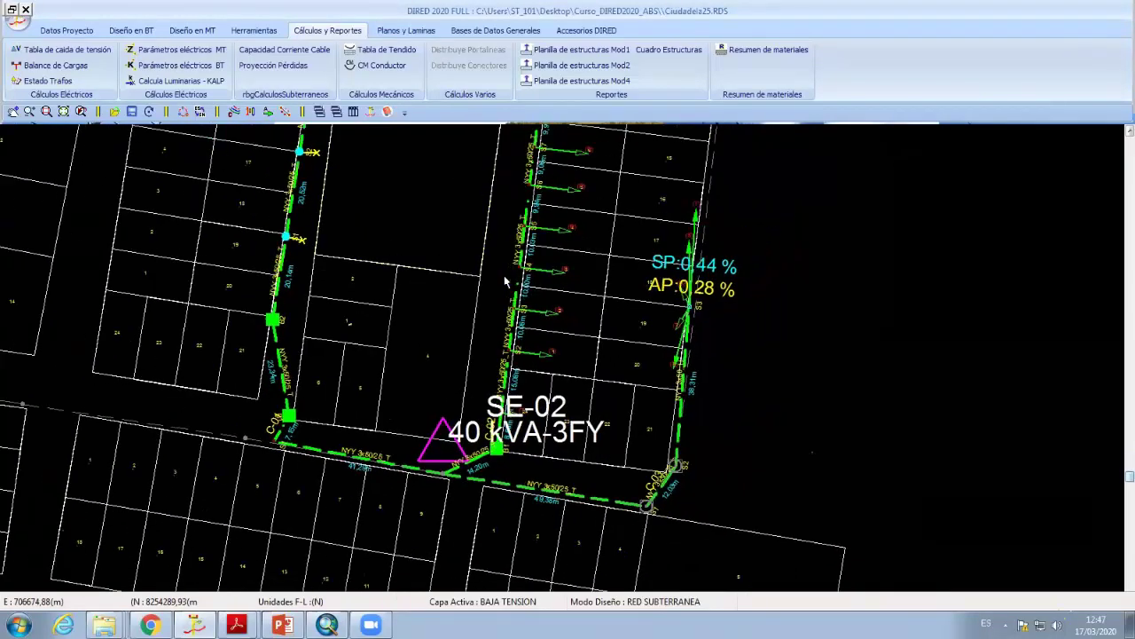
{"action": "left_click", "coordinate": [284, 50]}
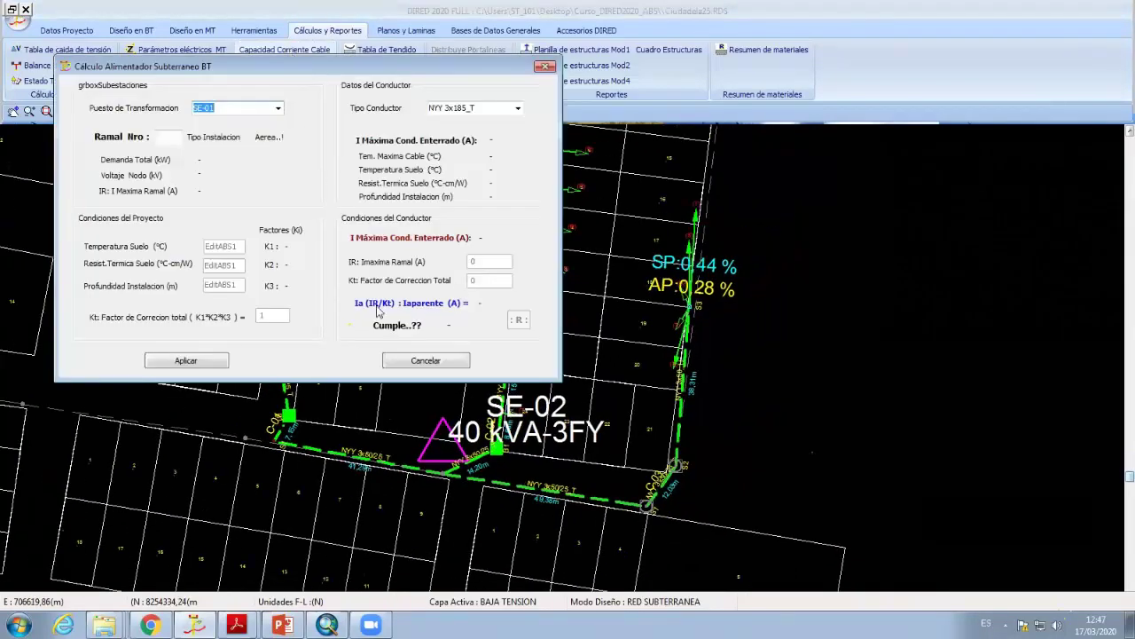
Select SE-02 and review branches 2 and 3 in the underground cable capacity check
{"action": "left_click", "coordinate": [277, 108]}
{"action": "left_click", "coordinate": [213, 125]}
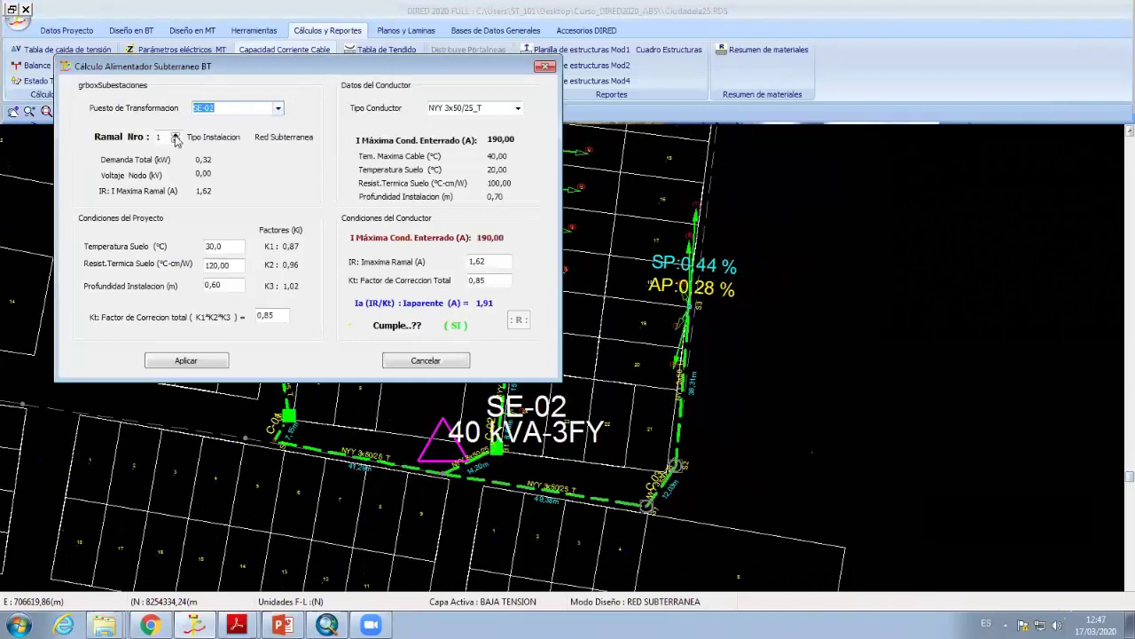
{"action": "left_click", "coordinate": [174, 133]}
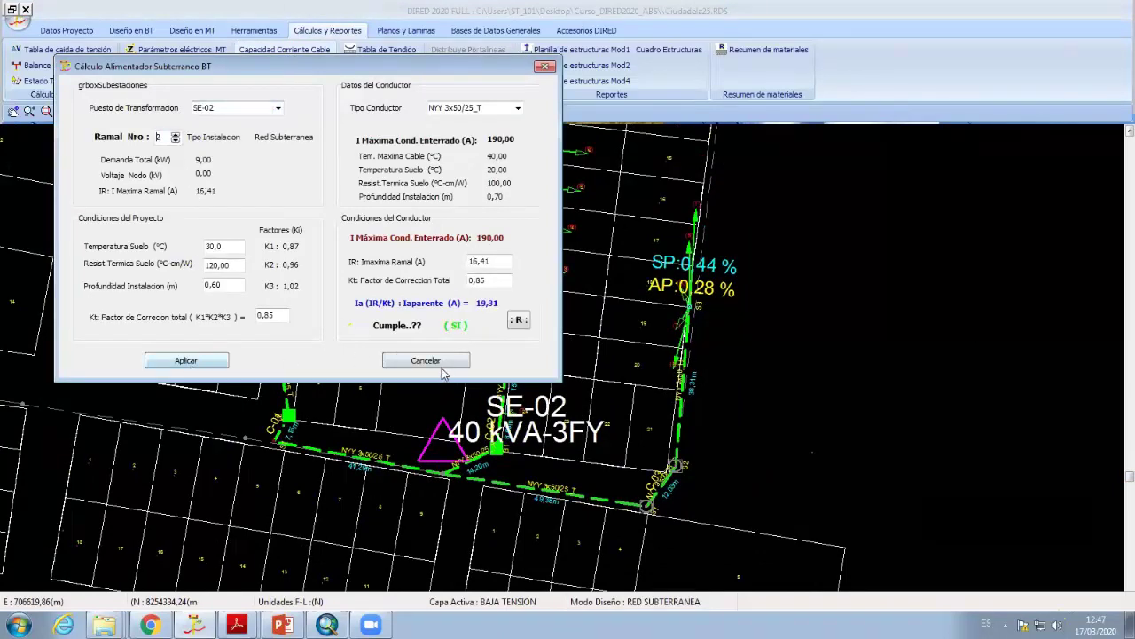
{"action": "left_click", "coordinate": [175, 135]}
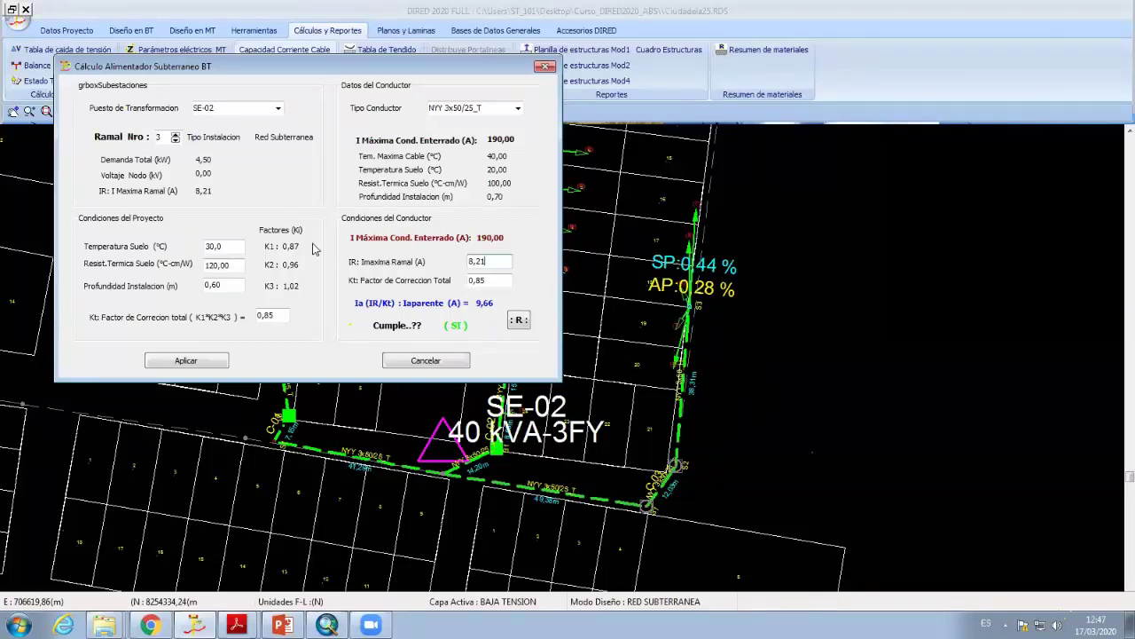
{"action": "left_click", "coordinate": [175, 141]}
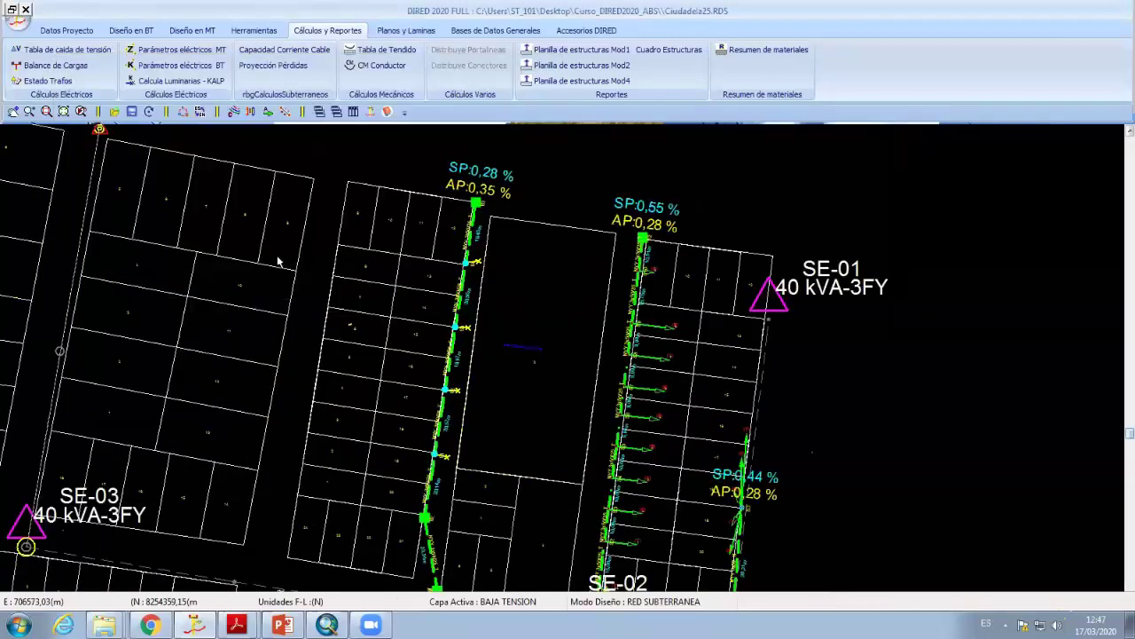
Make MEDIA TENSION the active layer and frame the SE-03 to SE-01 MV route
{"action": "scroll", "coordinate": [311, 283], "scroll_direction": "down", "scroll_amount": 2}
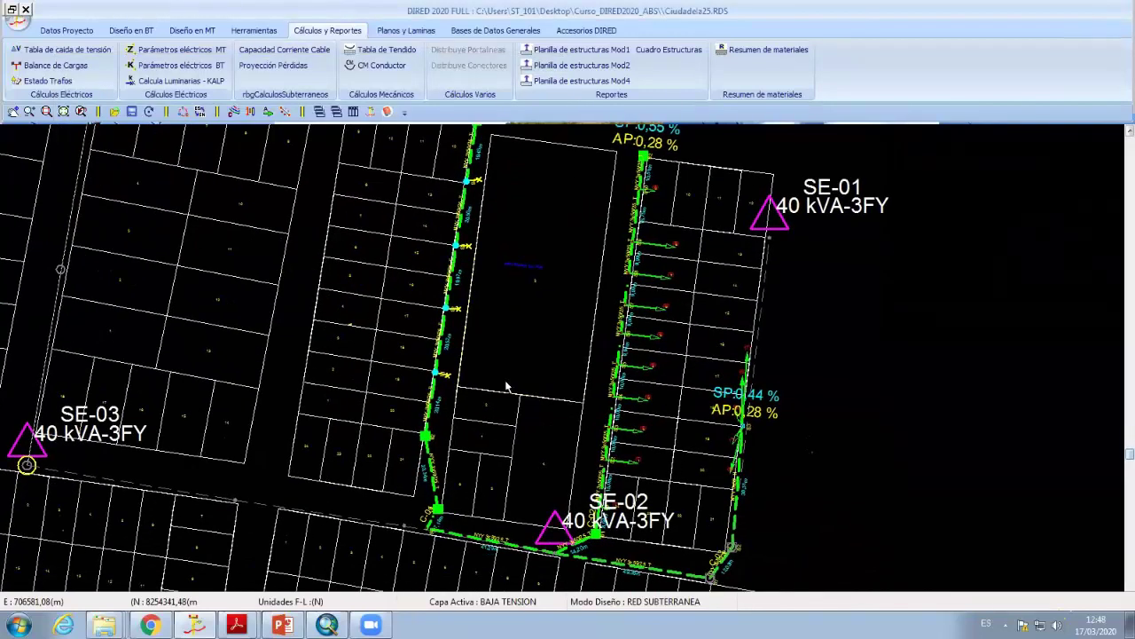
{"action": "scroll", "coordinate": [507, 386], "scroll_direction": "down", "scroll_amount": 1}
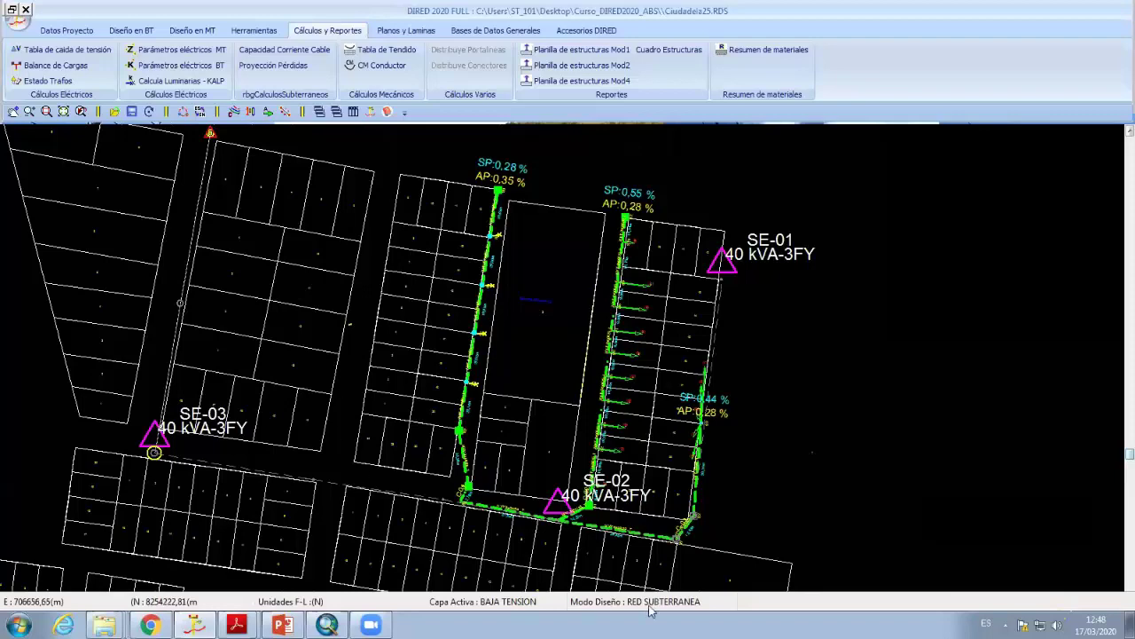
{"action": "left_click", "coordinate": [522, 601]}
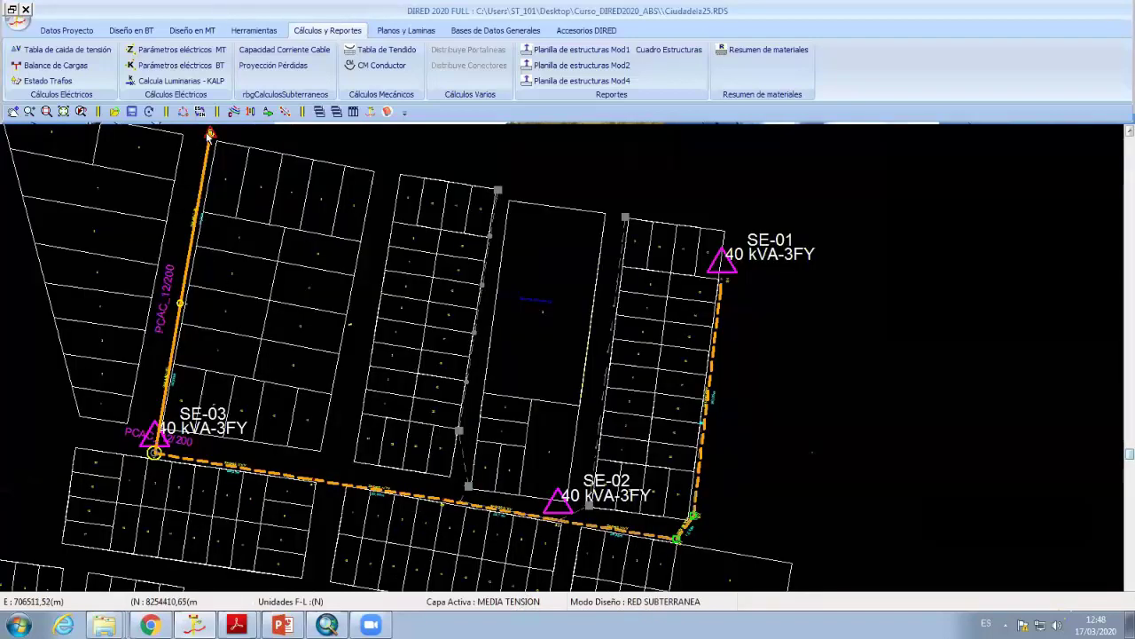
{"action": "scroll", "coordinate": [383, 456], "scroll_direction": "up", "scroll_amount": 2}
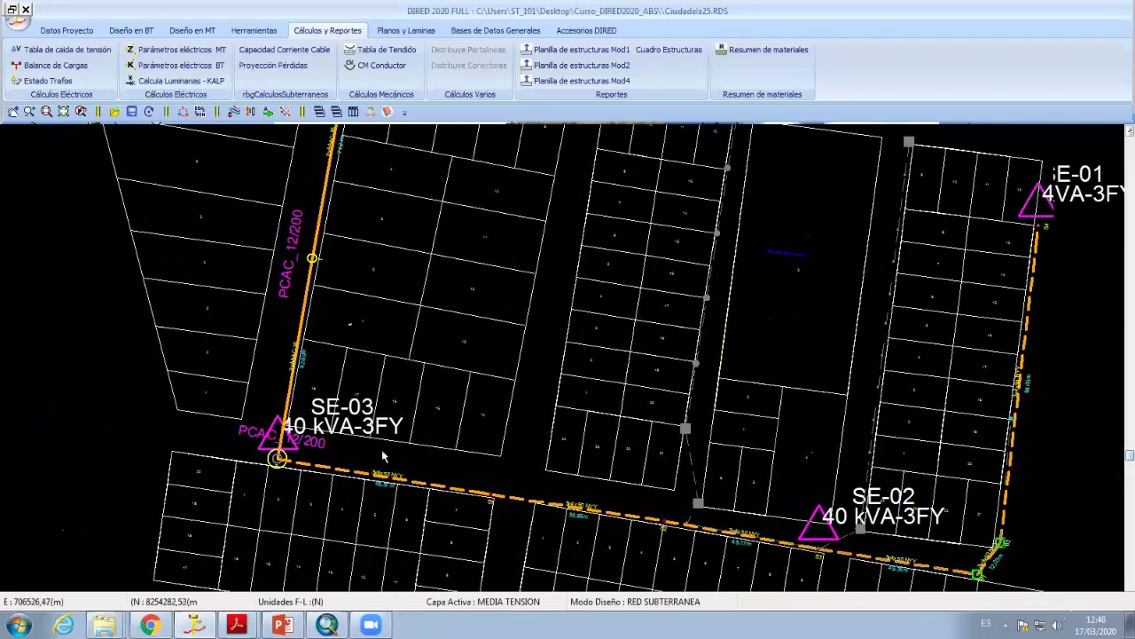
{"action": "middle_click_drag", "start_coordinate": [383, 456], "coordinate": [195, 422]}
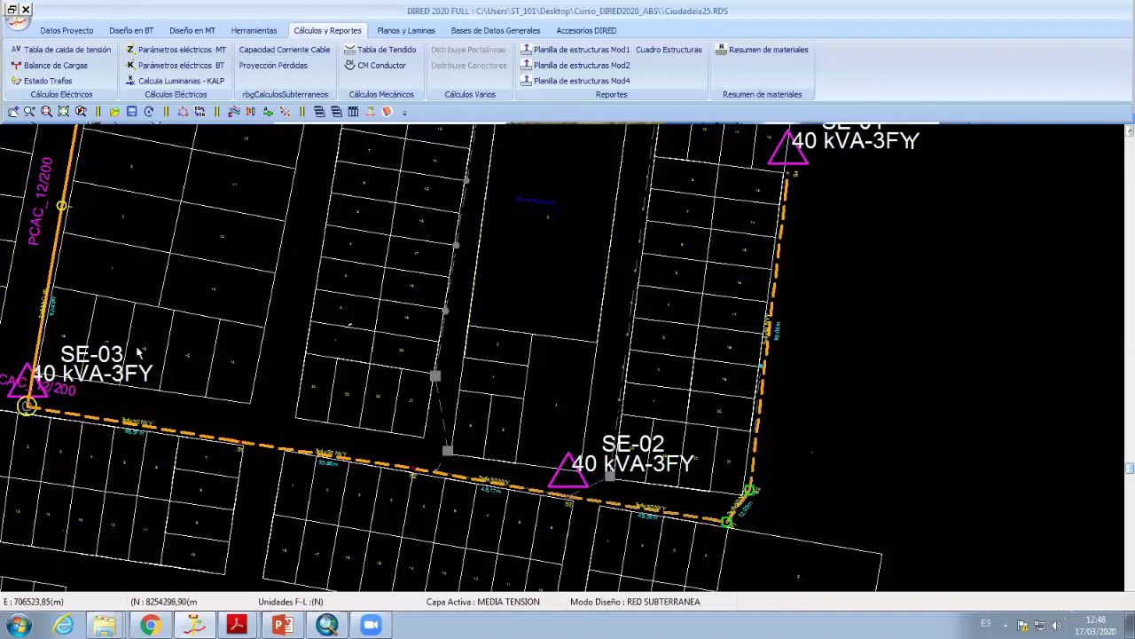
Set up the underground MV feeder calculation for feeder point PD-00, then close it unapplied
{"action": "left_click", "coordinate": [265, 53]}
{"action": "left_click", "coordinate": [295, 125]}
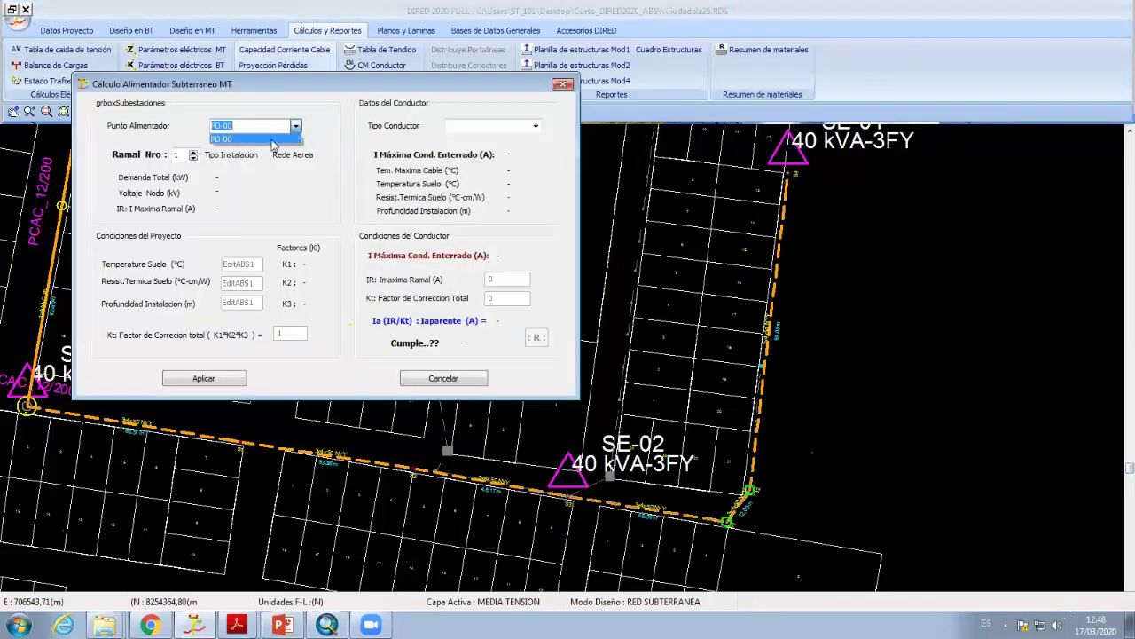
{"action": "left_click", "coordinate": [250, 145]}
{"action": "left_click", "coordinate": [188, 156]}
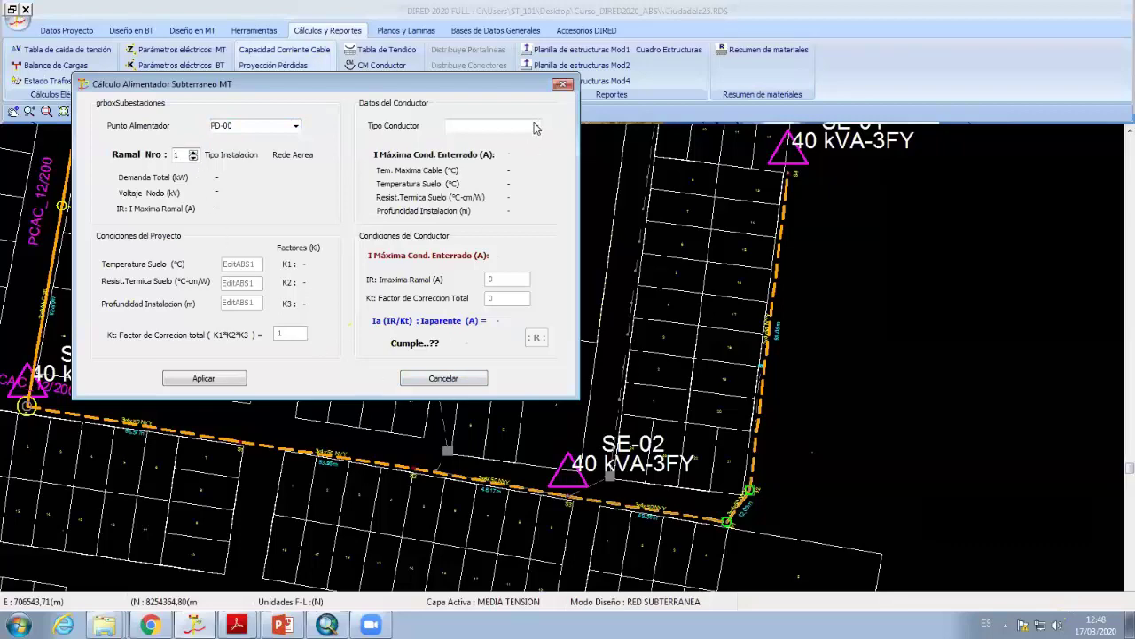
{"action": "left_click", "coordinate": [438, 380]}
Pan and zoom to inspect SE-03, SE-02, SE-01 and the vertical MV feeder
{"action": "mouse_move", "coordinate": [215, 337]}
{"action": "middle_mouse_down"}
{"action": "mouse_move", "coordinate": [594, 390]}
{"action": "mouse_move", "coordinate": [277, 335]}
{"action": "middle_mouse_up"}
{"action": "scroll", "coordinate": [228, 310], "scroll_direction": "up", "scroll_amount": 1}
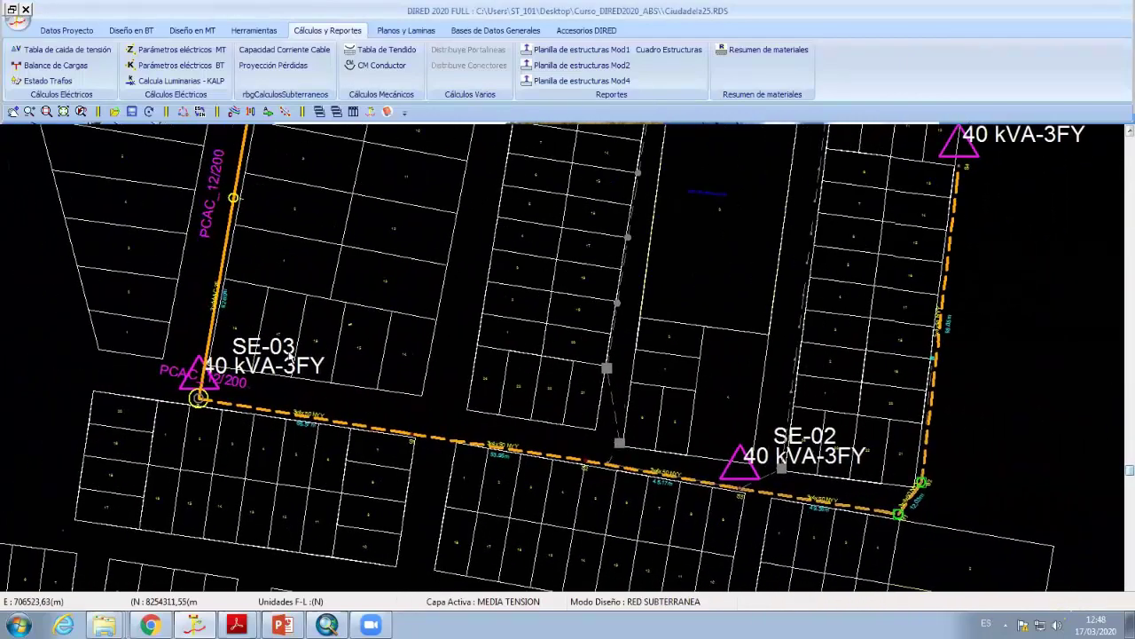
{"action": "mouse_move", "coordinate": [271, 382]}
{"action": "middle_mouse_down"}
{"action": "mouse_move", "coordinate": [405, 391]}
{"action": "mouse_move", "coordinate": [387, 307]}
{"action": "middle_mouse_up"}
{"action": "scroll", "coordinate": [404, 390], "scroll_direction": "up", "scroll_amount": 1}
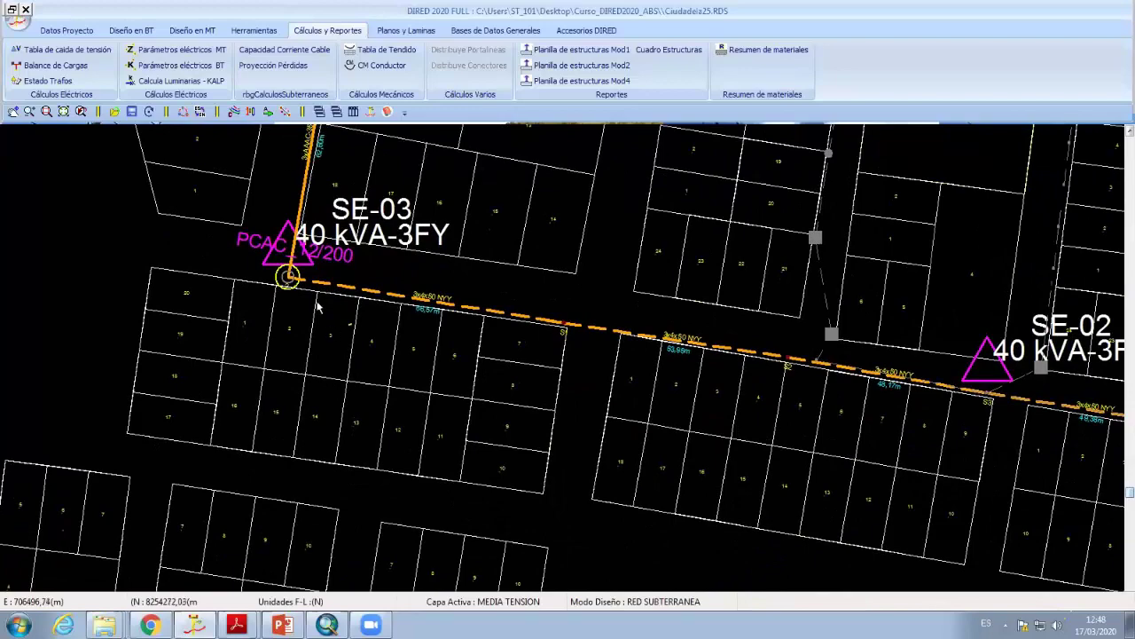
{"action": "scroll", "coordinate": [321, 307], "scroll_direction": "down", "scroll_amount": 1}
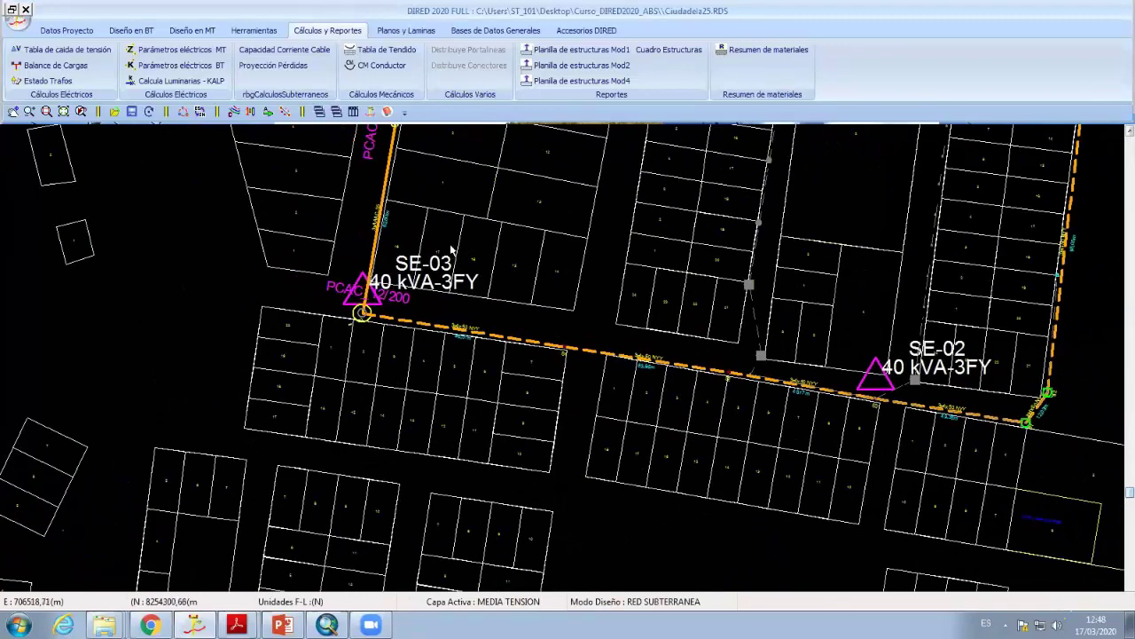
{"action": "middle_click_drag", "start_coordinate": [321, 307], "coordinate": [415, 354]}
{"action": "scroll", "coordinate": [435, 306], "scroll_direction": "down", "scroll_amount": 1}
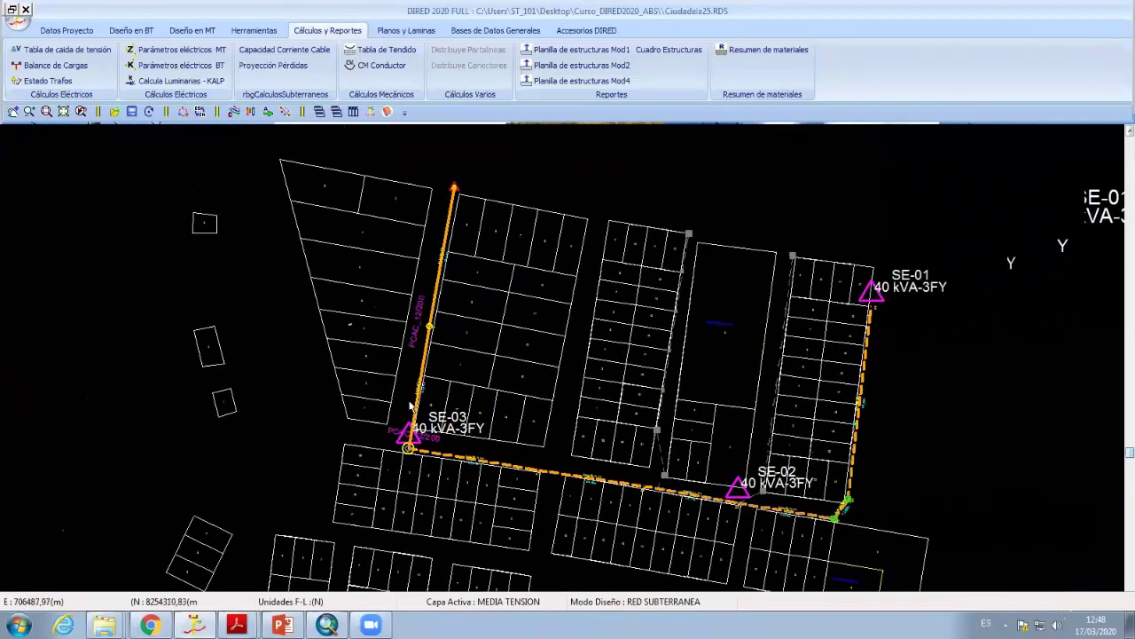
{"action": "scroll", "coordinate": [375, 397], "scroll_direction": "up", "scroll_amount": 1}
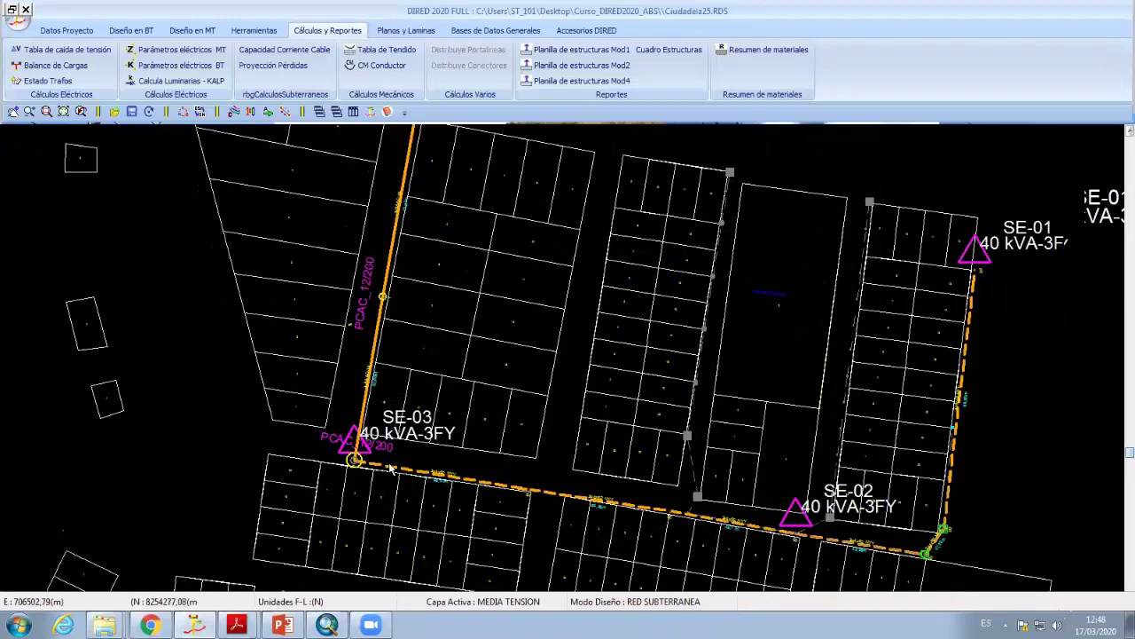
{"action": "scroll", "coordinate": [391, 468], "scroll_direction": "up", "scroll_amount": 1}
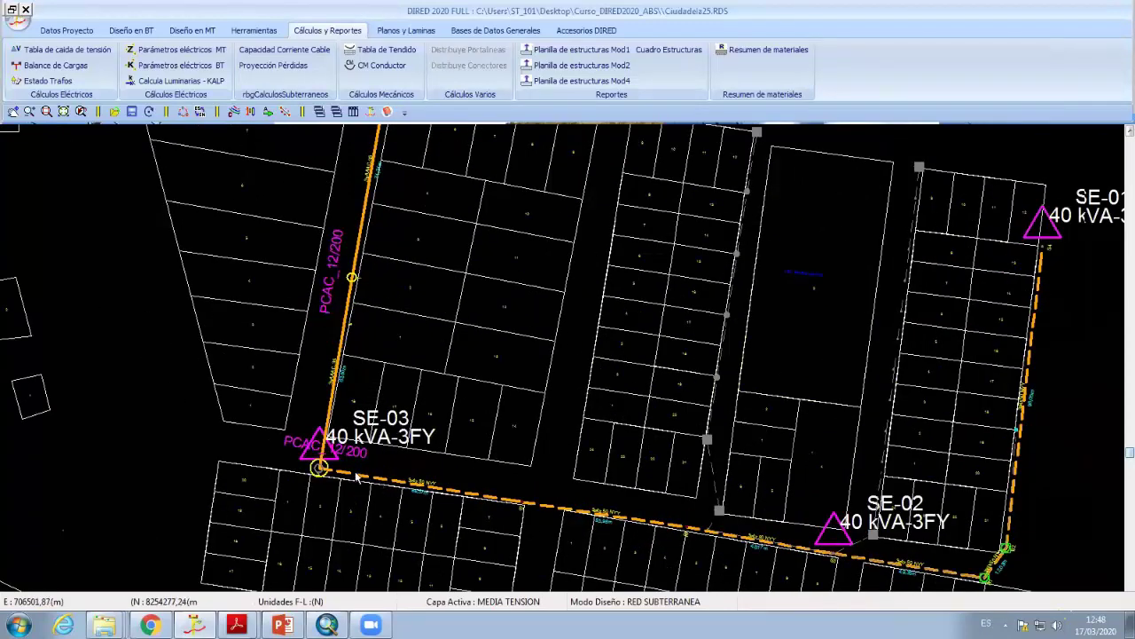
Apply the underground MV feeder calculation for feeder point PD-00, branch 1
{"action": "left_click", "coordinate": [310, 50]}
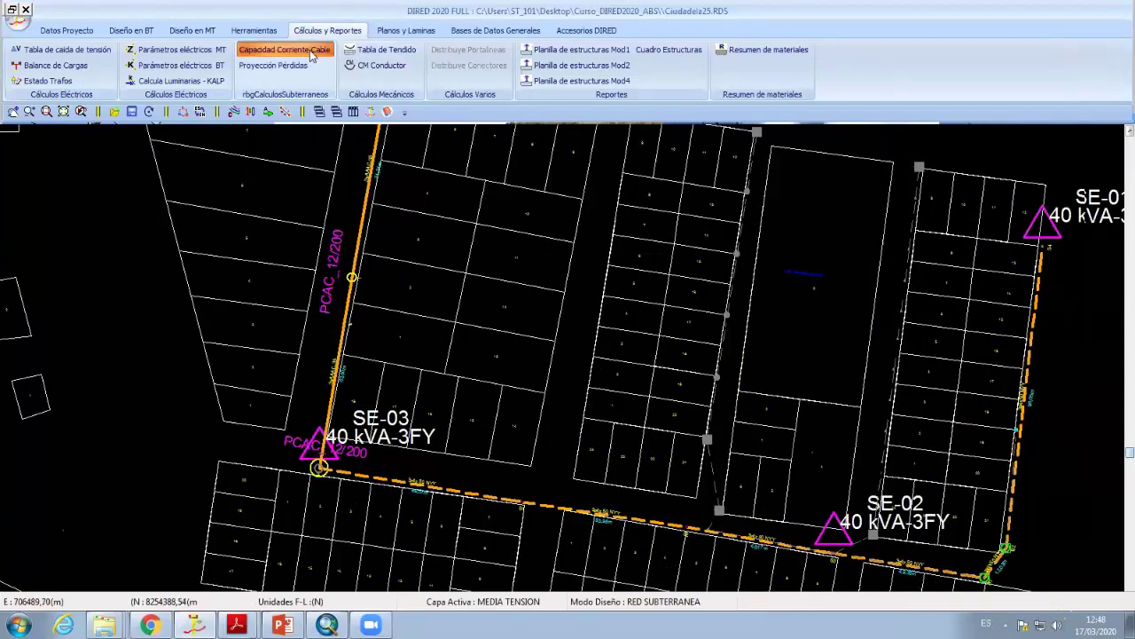
{"action": "left_click", "coordinate": [313, 144]}
{"action": "left_click", "coordinate": [308, 155]}
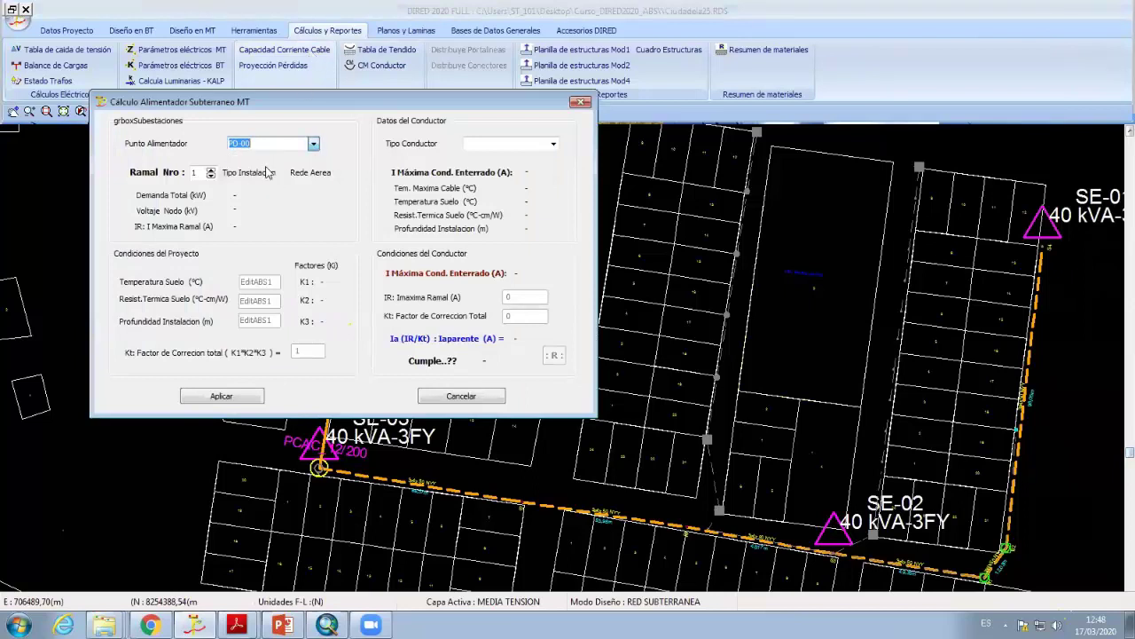
{"action": "left_click", "coordinate": [211, 176]}
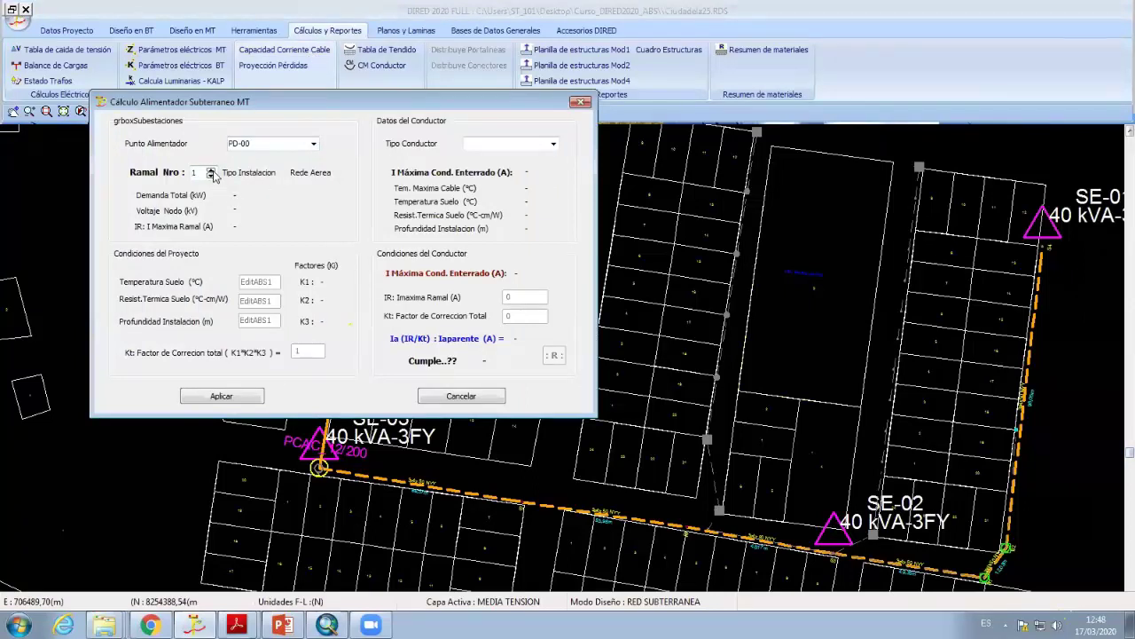
{"action": "left_click", "coordinate": [229, 398]}
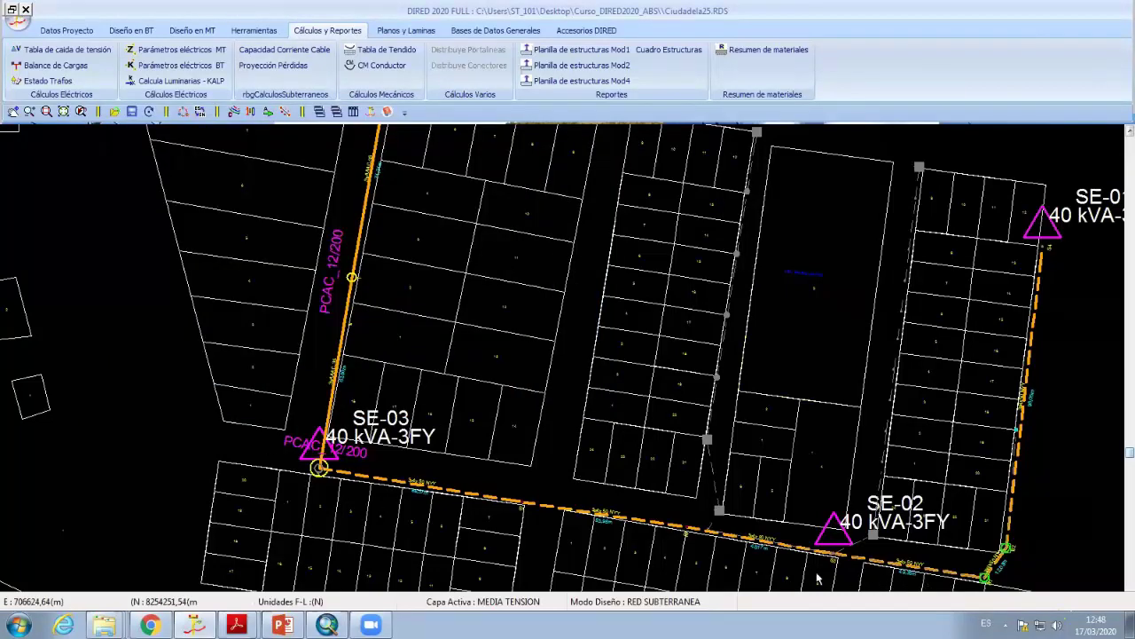
Frame SE-01, SE-02 and SE-03, then make BAJA TENSION the active layer
{"action": "middle_click_drag", "start_coordinate": [744, 479], "coordinate": [268, 417]}
{"action": "scroll", "coordinate": [386, 399], "scroll_direction": "down", "scroll_amount": 1}
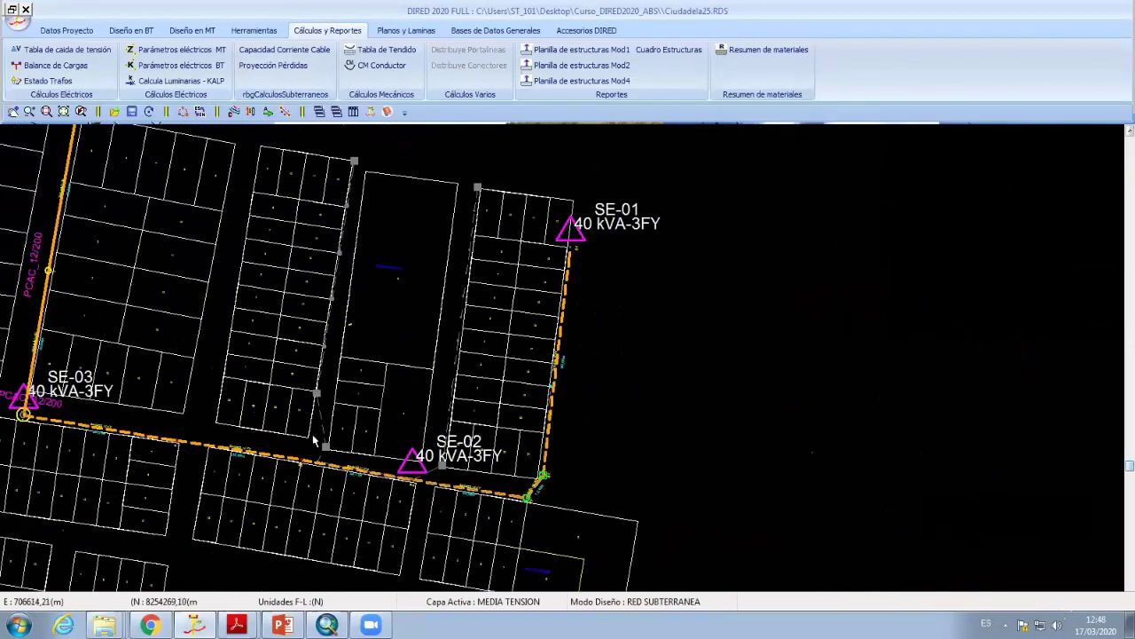
{"action": "middle_click_drag", "start_coordinate": [183, 406], "coordinate": [370, 459]}
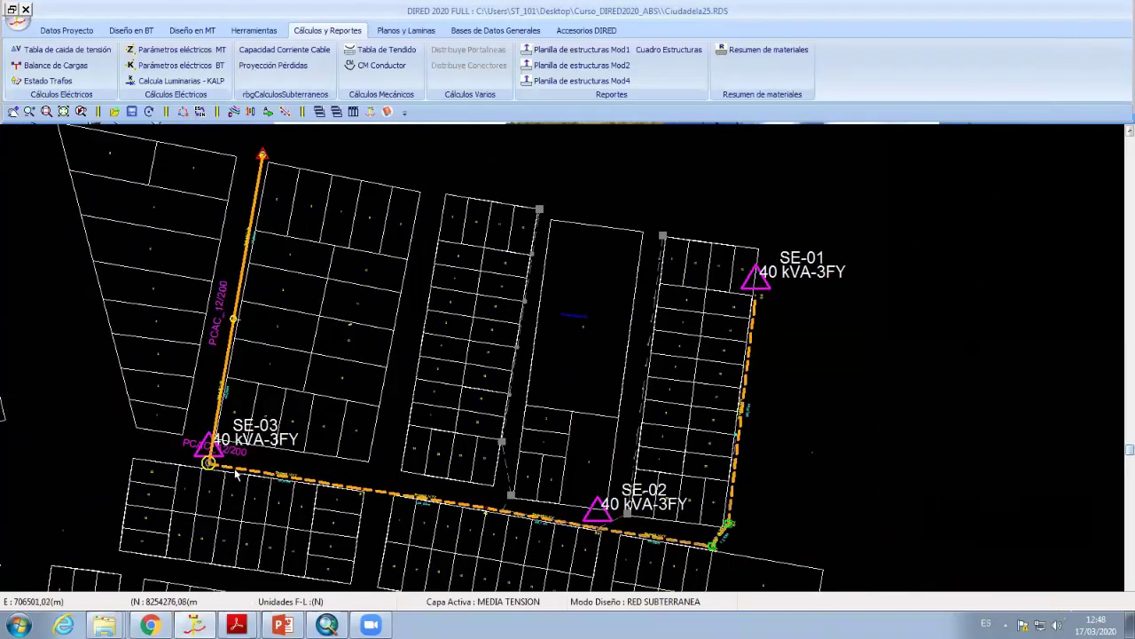
{"action": "scroll", "coordinate": [232, 476], "scroll_direction": "up", "scroll_amount": 1}
{"action": "scroll", "coordinate": [229, 479], "scroll_direction": "up", "scroll_amount": 1}
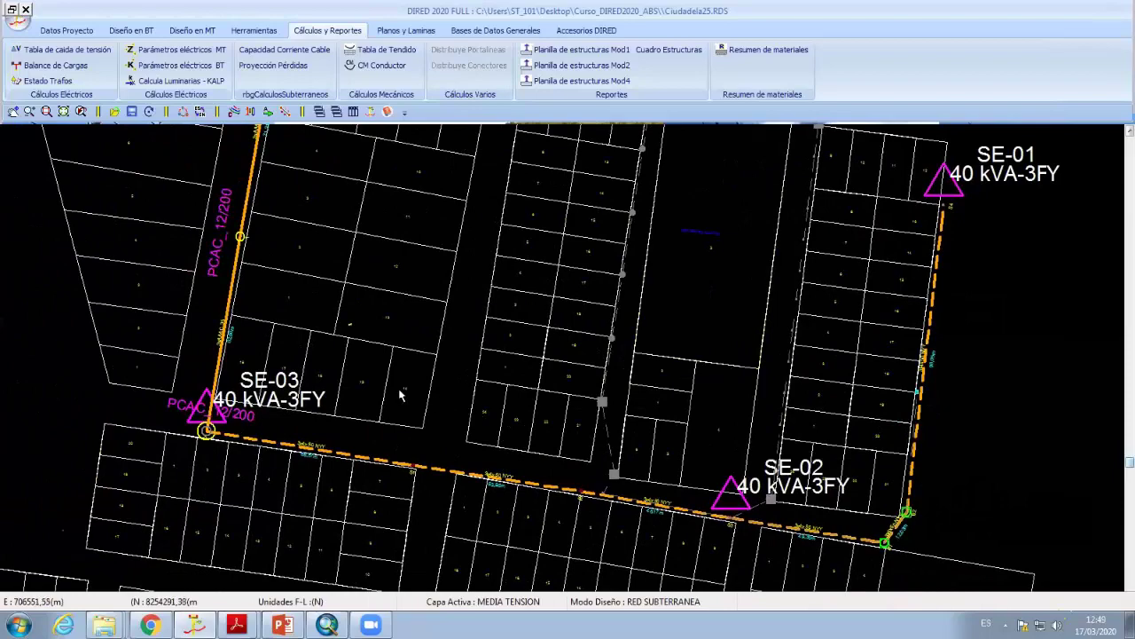
{"action": "scroll", "coordinate": [397, 384], "scroll_direction": "down", "scroll_amount": 1}
{"action": "middle_click_drag", "start_coordinate": [397, 384], "coordinate": [174, 356]}
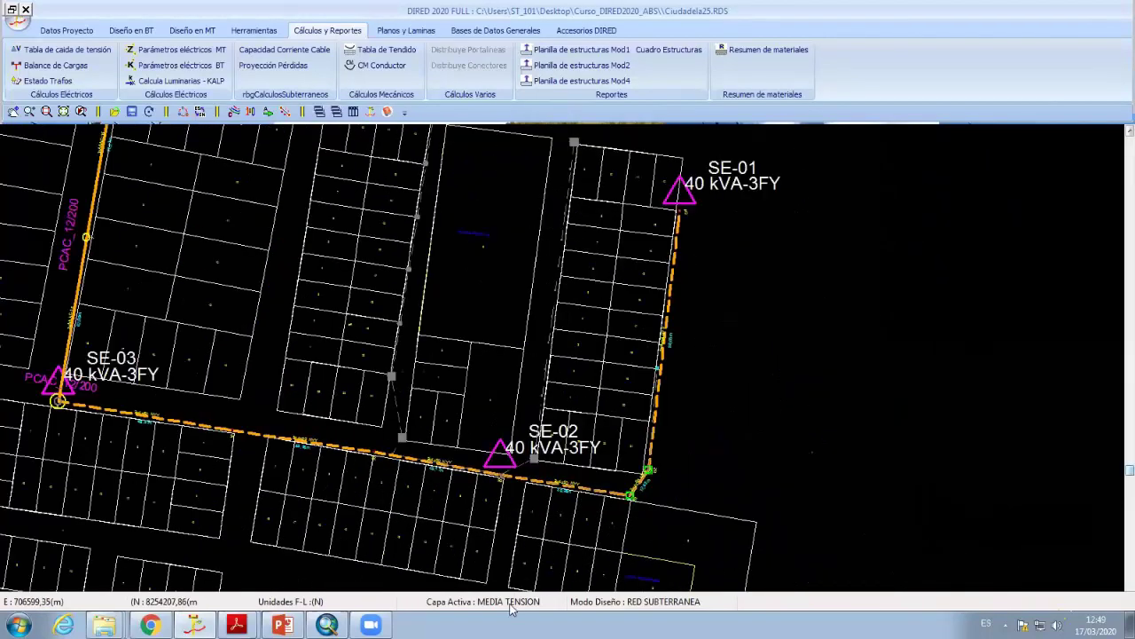
View the LV network around SE-02, then set the design mode to REDES AEREAS
{"action": "scroll", "coordinate": [480, 352], "scroll_direction": "down", "scroll_amount": 1}
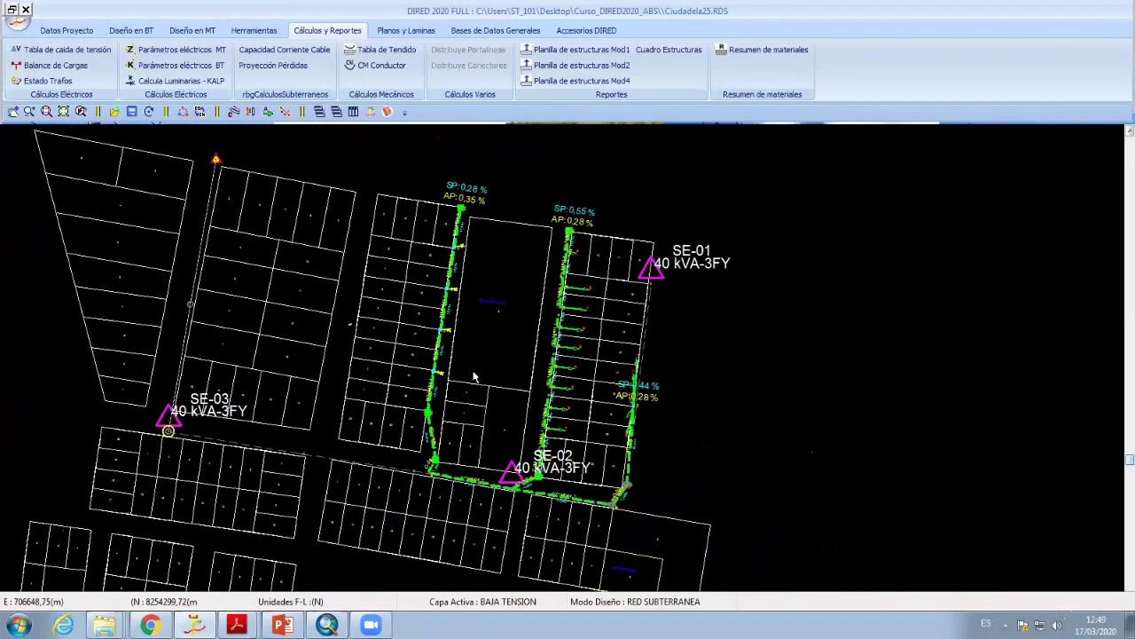
{"action": "middle_click_drag", "start_coordinate": [490, 270], "coordinate": [429, 386]}
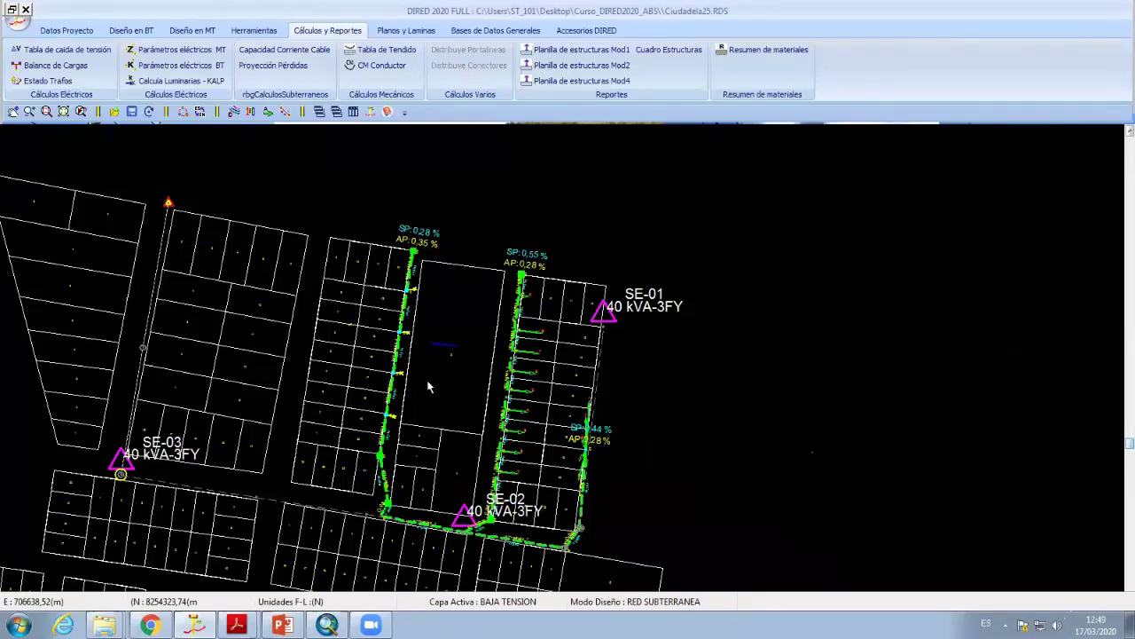
{"action": "scroll", "coordinate": [429, 386], "scroll_direction": "up", "scroll_amount": 2}
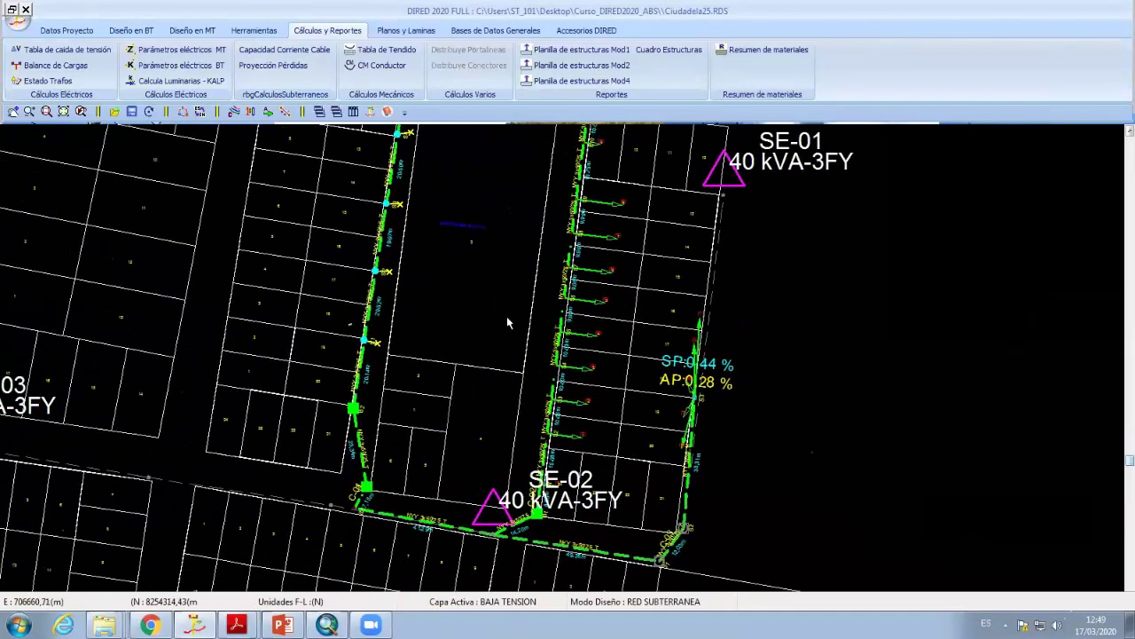
{"action": "scroll", "coordinate": [507, 316], "scroll_direction": "down", "scroll_amount": 1}
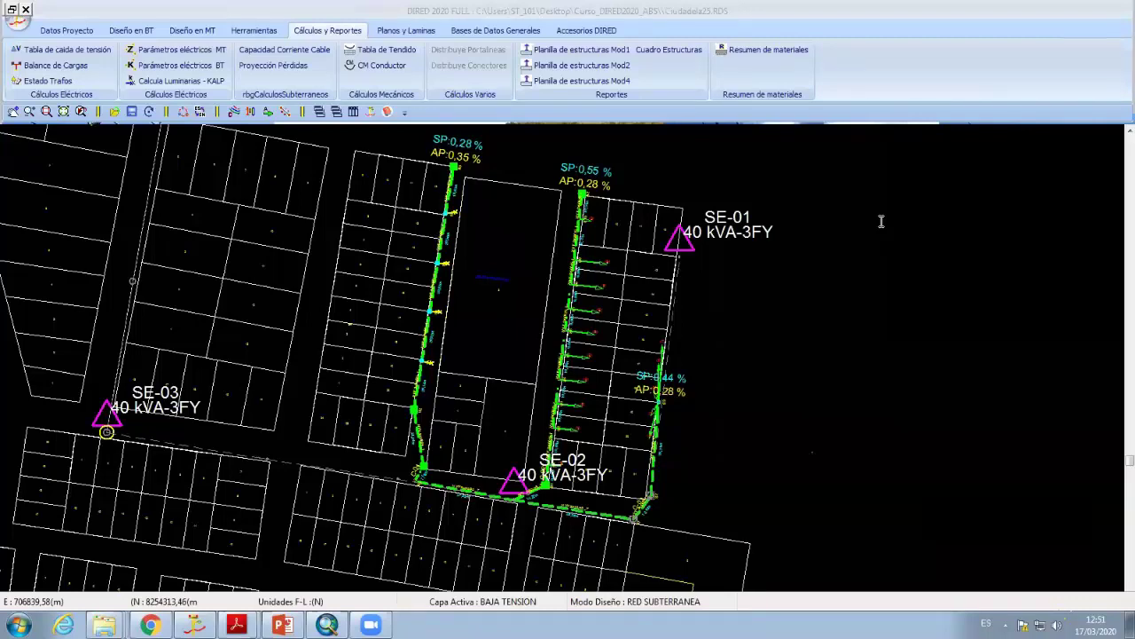
{"action": "scroll", "coordinate": [576, 350], "scroll_direction": "down", "scroll_amount": 3}
{"action": "scroll", "coordinate": [532, 337], "scroll_direction": "up", "scroll_amount": 1}
{"action": "scroll", "coordinate": [497, 327], "scroll_direction": "up", "scroll_amount": 1}
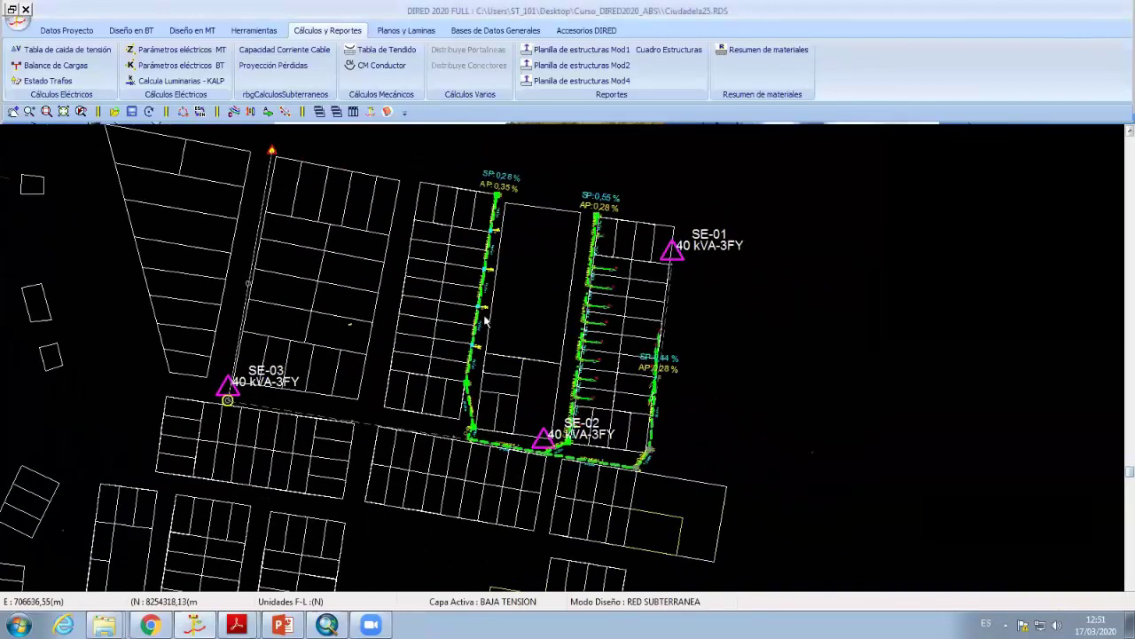
{"action": "left_click", "coordinate": [958, 342]}
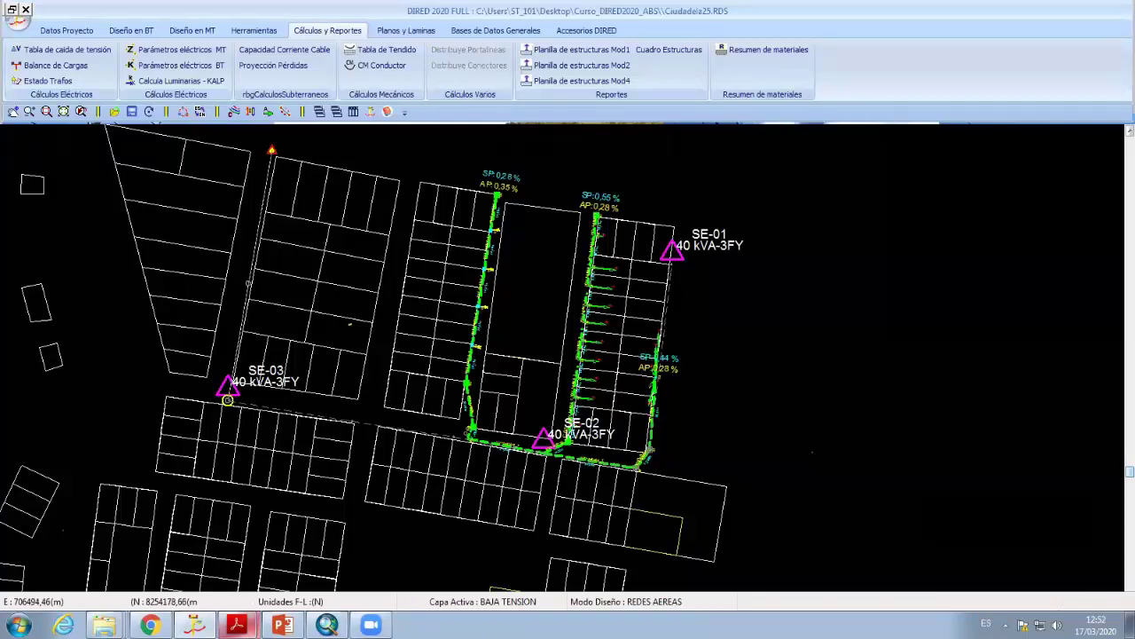
Move through Acrobat and ArcMap to PowerPoint slide 5, 'Conexiones domiciliarias'
{"action": "mouse_move", "coordinate": [236, 625]}
{"action": "left_click", "coordinate": [248, 557]}
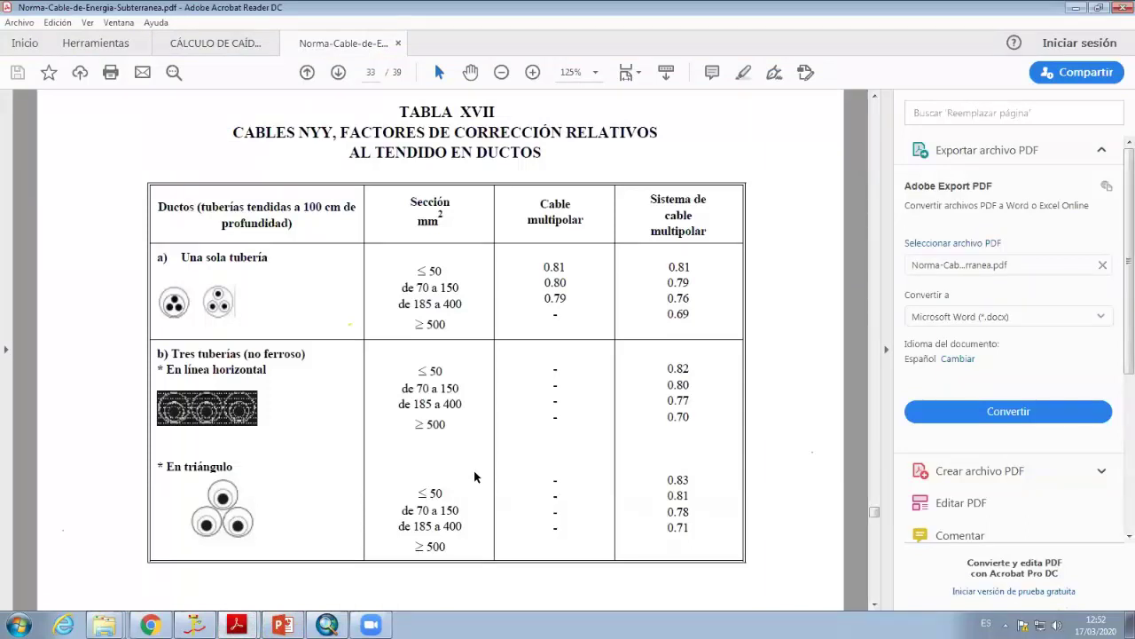
{"action": "left_click", "coordinate": [324, 624]}
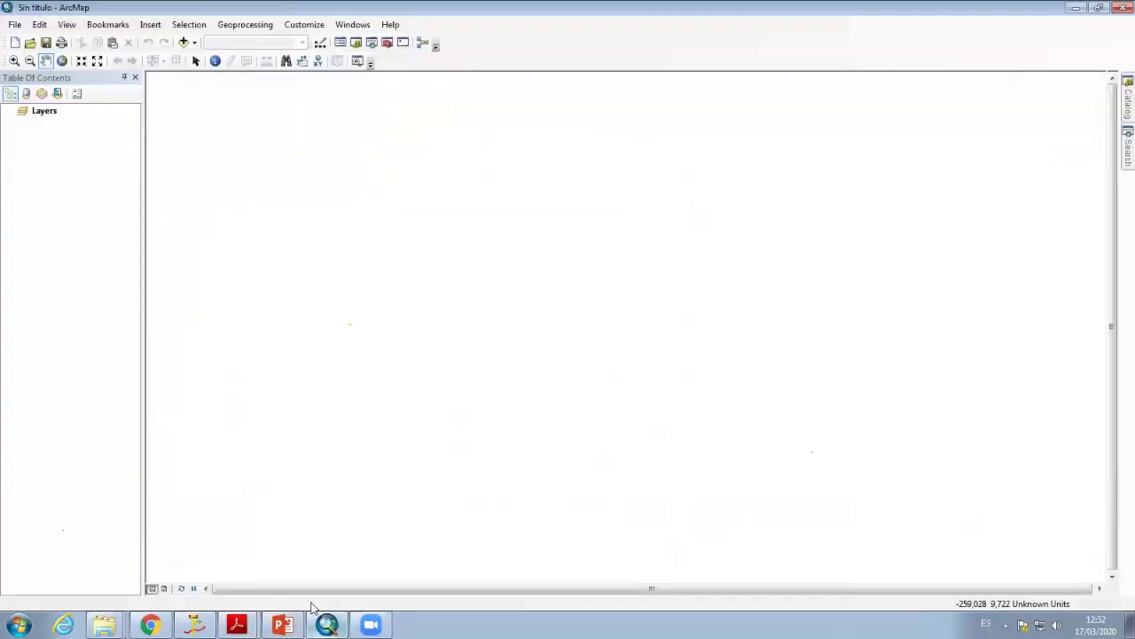
{"action": "left_click", "coordinate": [282, 624]}
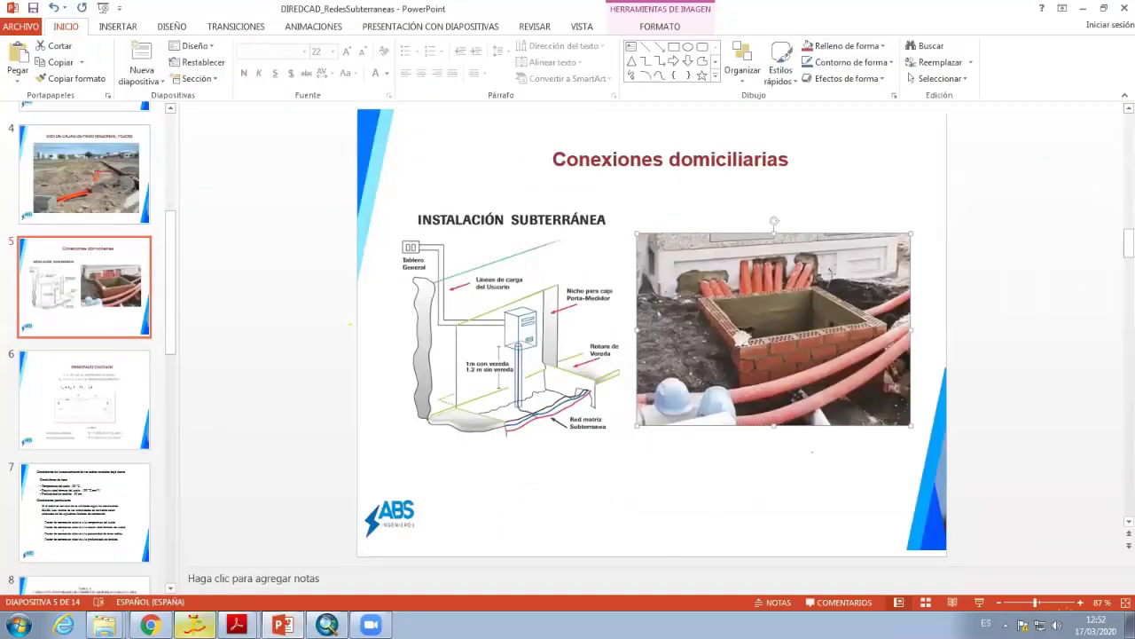
{"action": "left_click", "coordinate": [193, 624]}
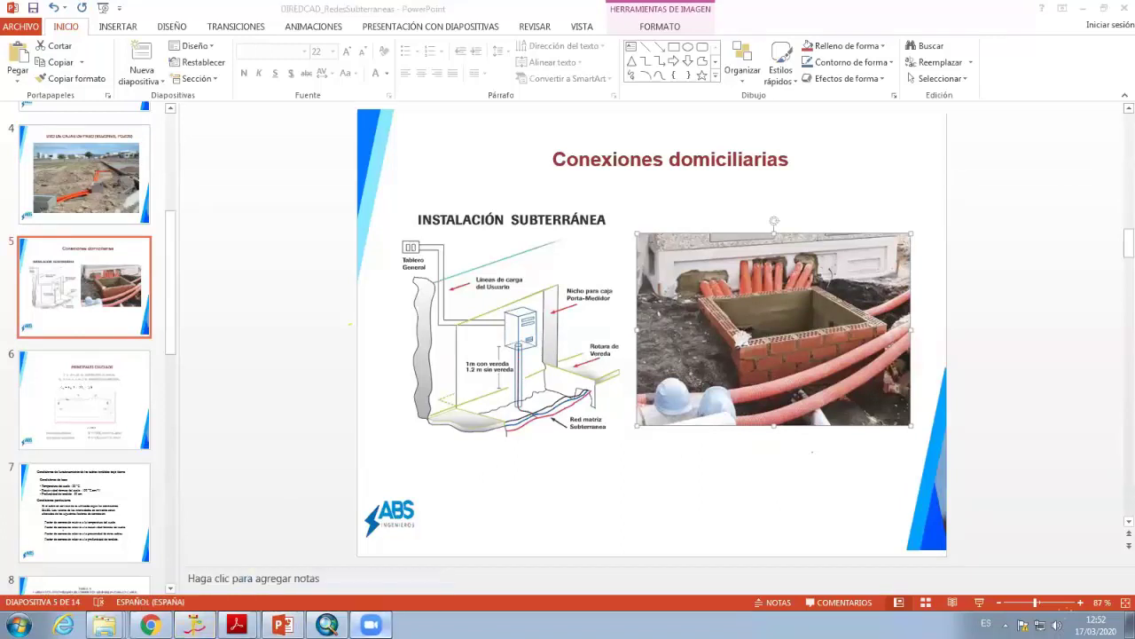